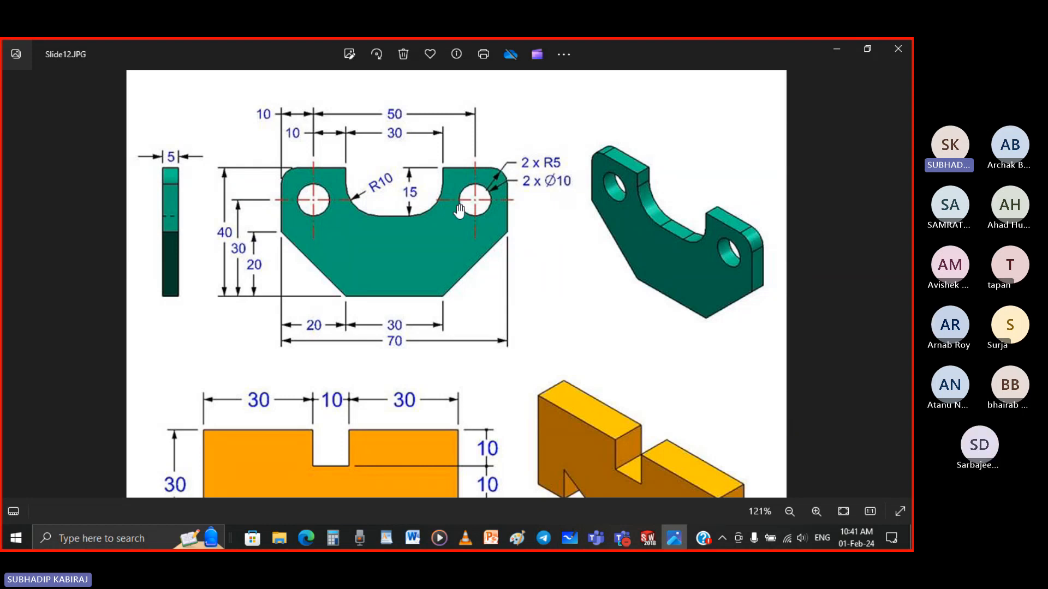
Step: Examine the green notched plate's views and dimensions in Slide12.JPG, and check the meeting window in between
{"action": "scroll", "coordinate": [459, 211], "scroll_direction": "up", "scroll_amount": 2}
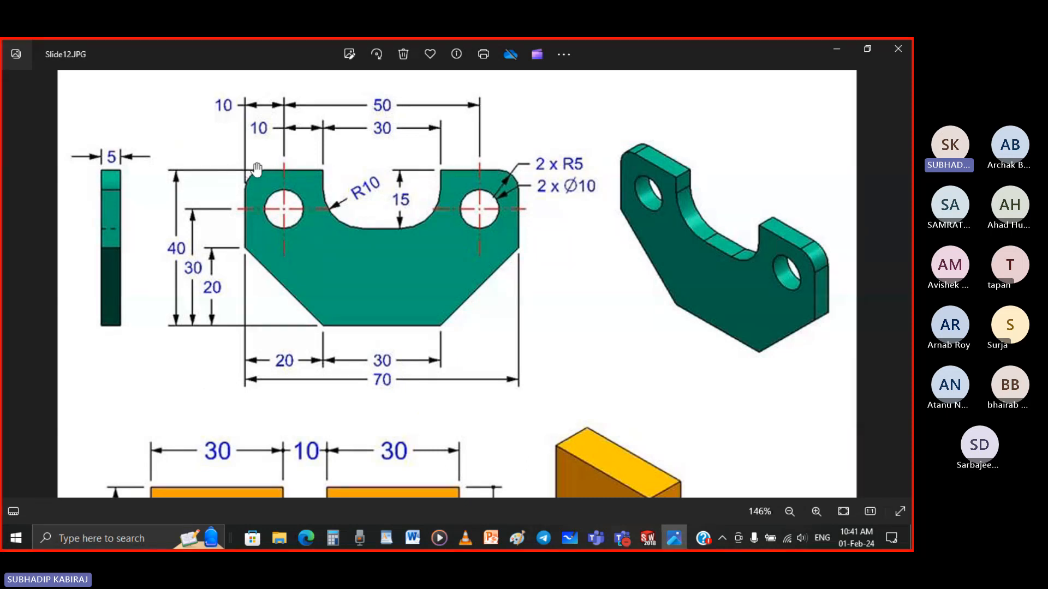
{"action": "scroll", "coordinate": [252, 176], "scroll_direction": "up", "scroll_amount": 5}
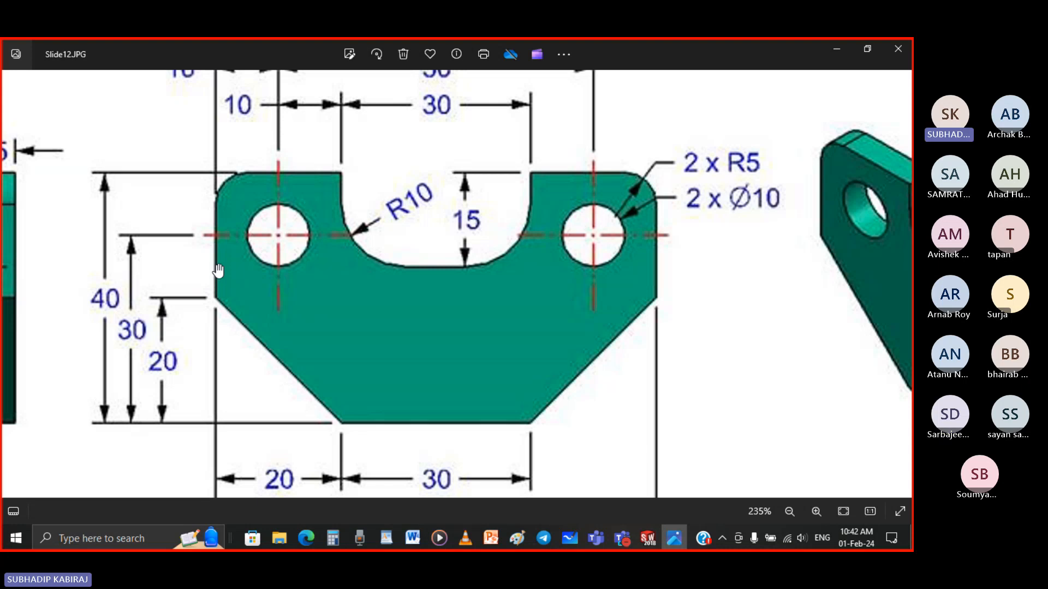
{"action": "mouse_move", "coordinate": [625, 539]}
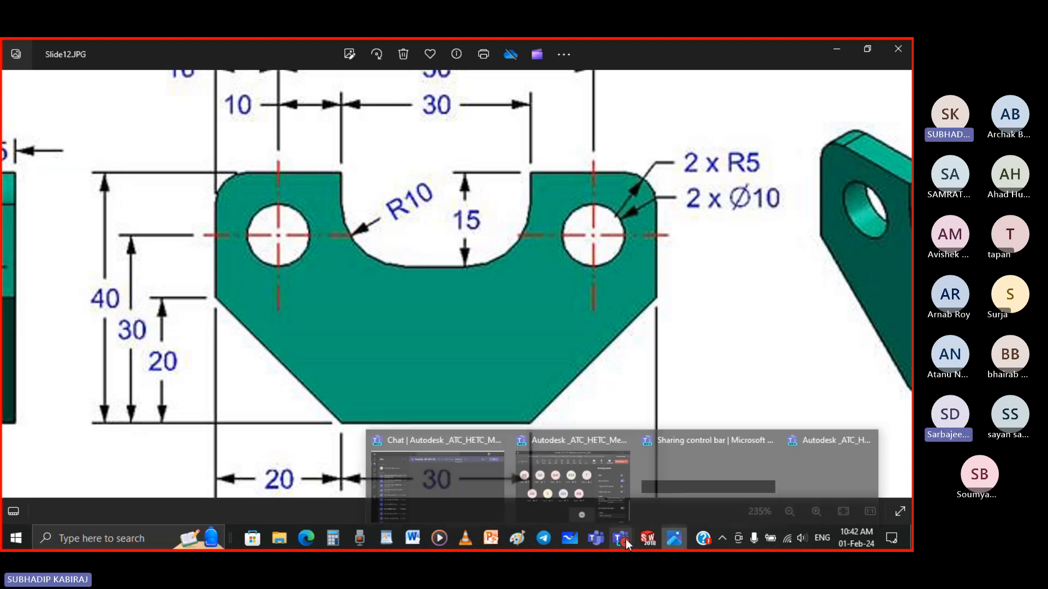
{"action": "left_click", "coordinate": [582, 477]}
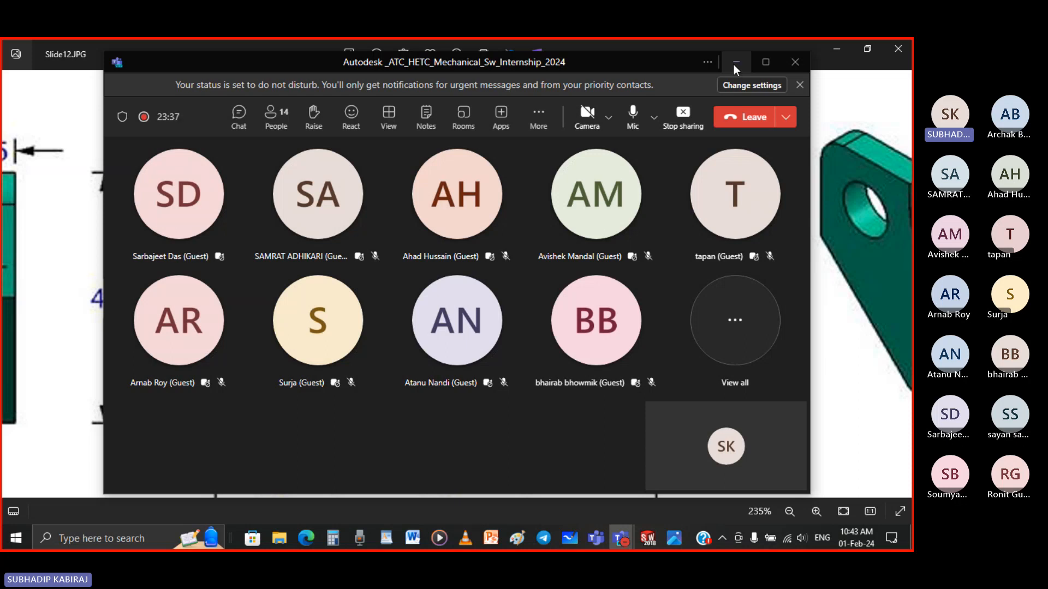
{"action": "left_click", "coordinate": [735, 64]}
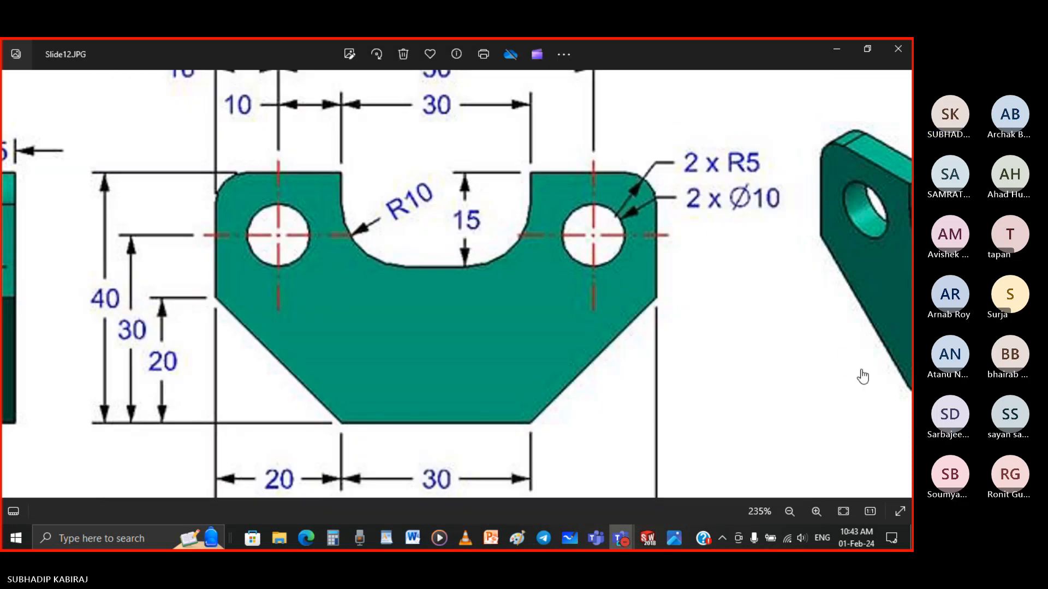
{"action": "scroll", "coordinate": [256, 179], "scroll_direction": "down", "scroll_amount": 2}
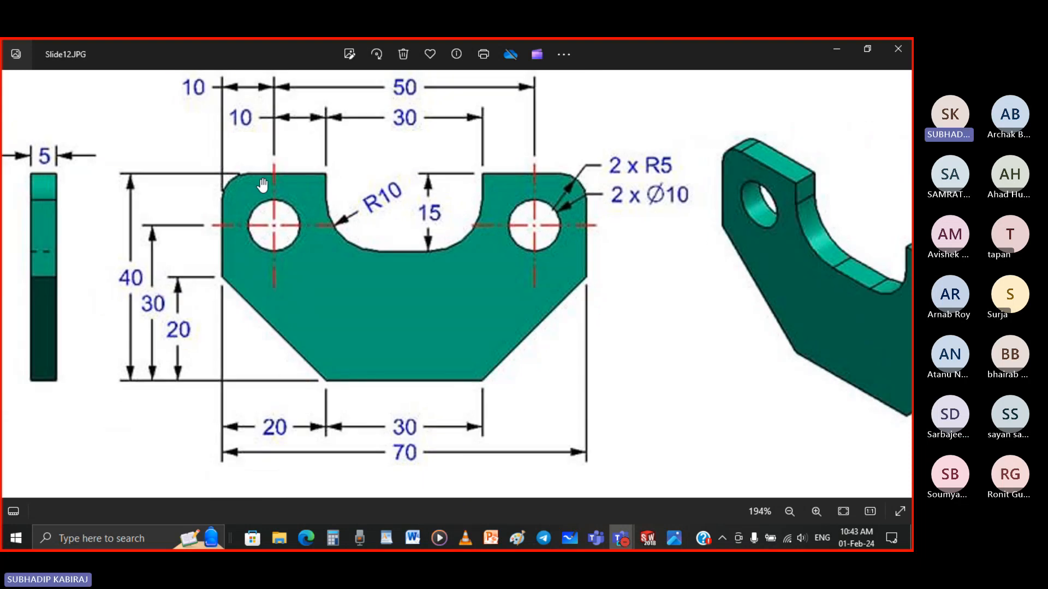
{"action": "scroll", "coordinate": [262, 186], "scroll_direction": "down", "scroll_amount": 2}
{"action": "scroll", "coordinate": [260, 209], "scroll_direction": "up", "scroll_amount": 1}
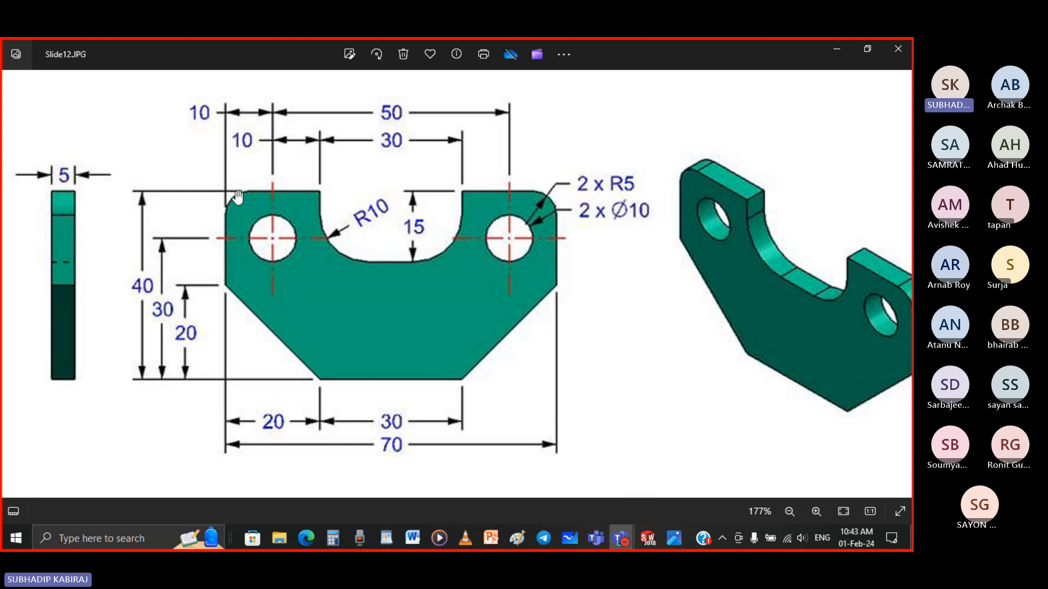
{"action": "scroll", "coordinate": [235, 196], "scroll_direction": "up", "scroll_amount": 5}
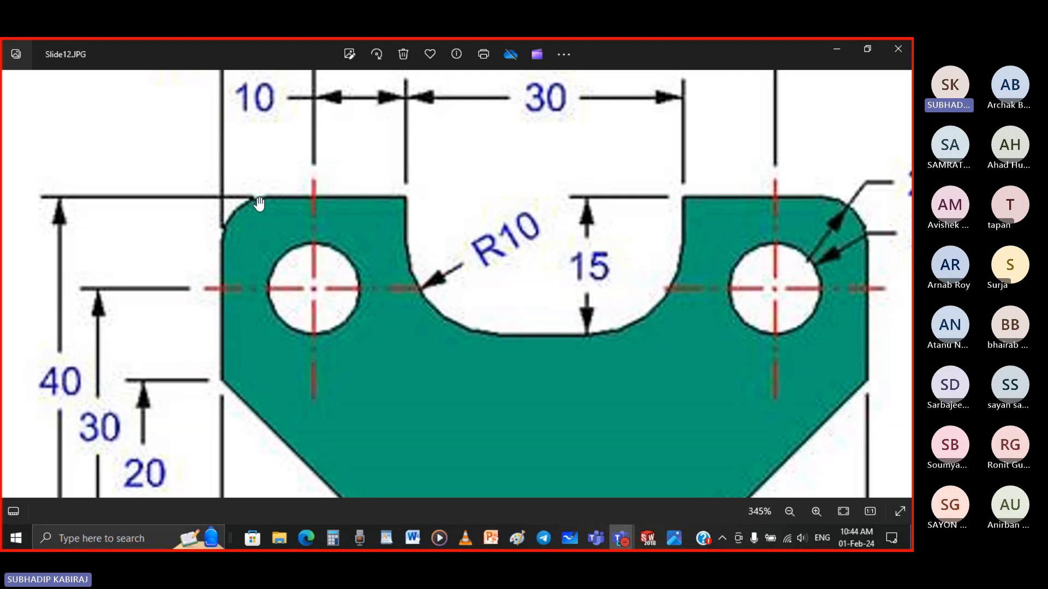
{"action": "scroll", "coordinate": [260, 205], "scroll_direction": "down", "scroll_amount": 3}
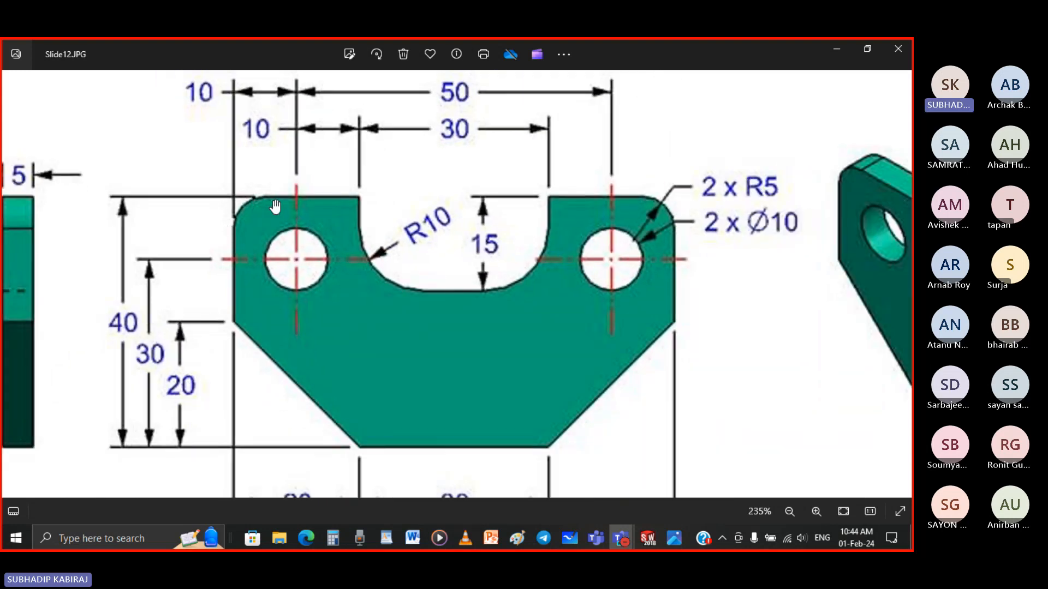
{"action": "scroll", "coordinate": [272, 206], "scroll_direction": "down", "scroll_amount": 2}
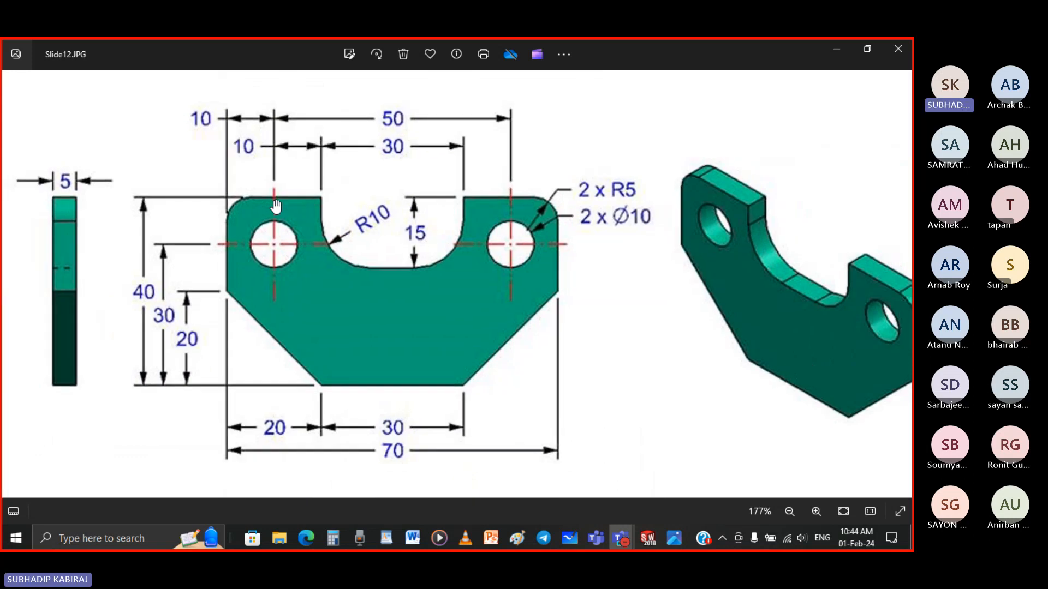
{"action": "scroll", "coordinate": [246, 197], "scroll_direction": "down", "scroll_amount": 1}
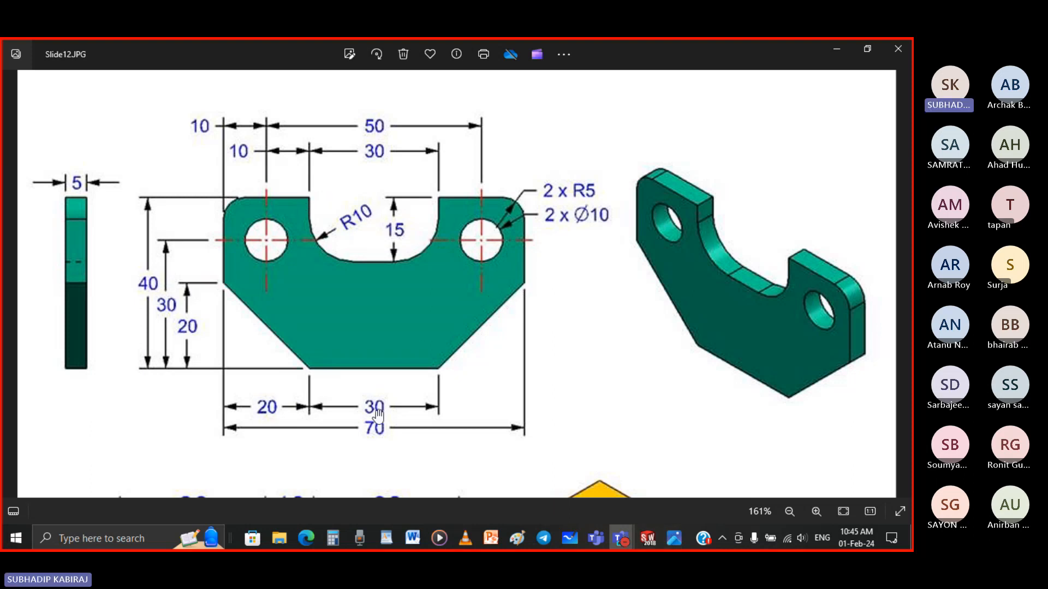
Step: Switch to SOLIDWORKS and open Sketch1 of the HETC part for editing
{"action": "left_click", "coordinate": [648, 540]}
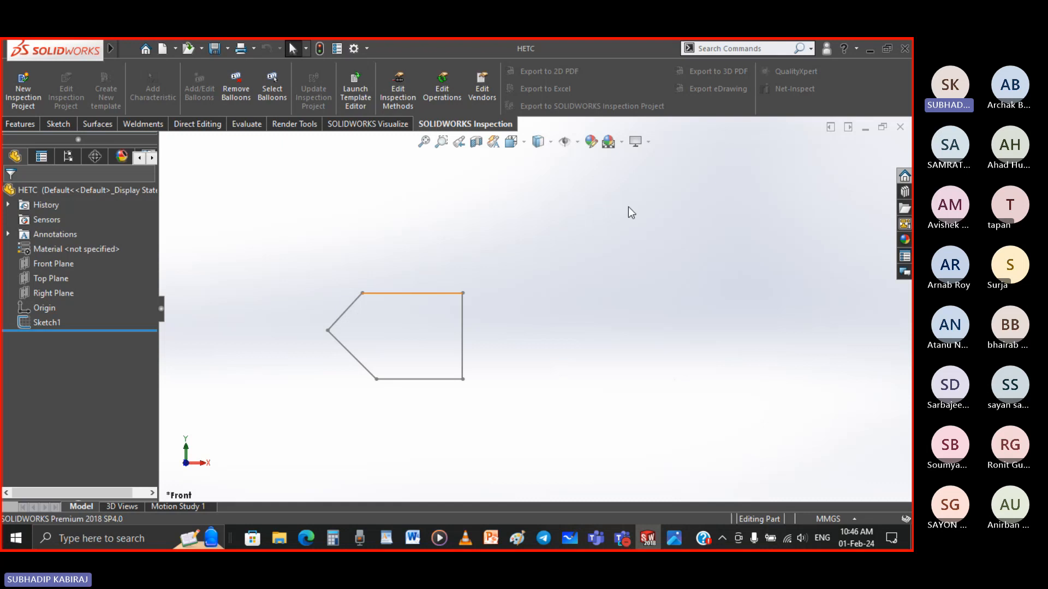
{"action": "scroll", "coordinate": [489, 350], "scroll_direction": "up", "scroll_amount": 5}
{"action": "scroll", "coordinate": [492, 348], "scroll_direction": "down", "scroll_amount": 4}
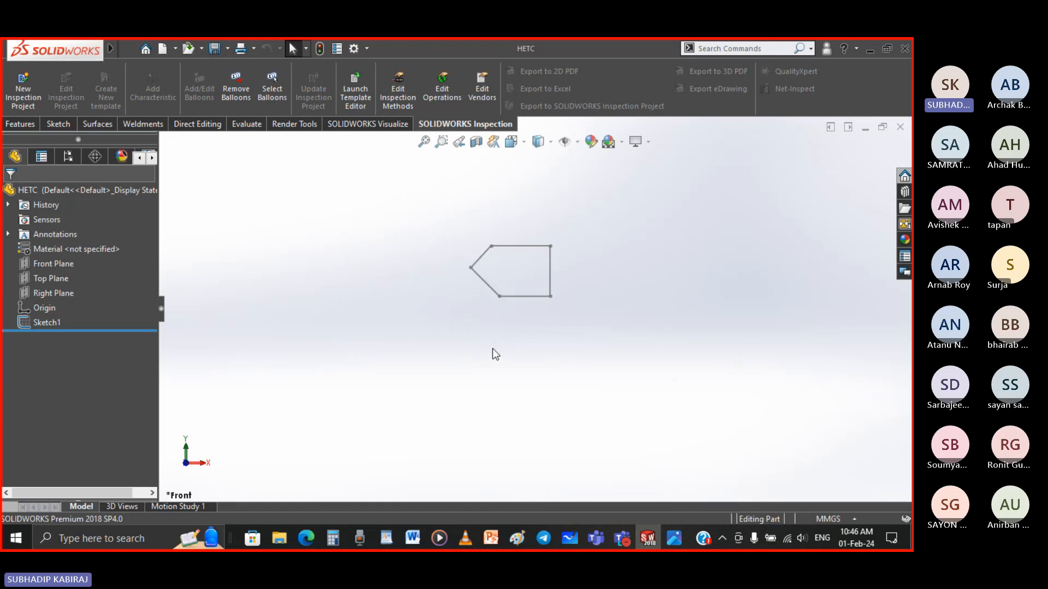
{"action": "scroll", "coordinate": [492, 348], "scroll_direction": "up", "scroll_amount": 4}
{"action": "scroll", "coordinate": [562, 274], "scroll_direction": "down", "scroll_amount": 3}
{"action": "scroll", "coordinate": [468, 371], "scroll_direction": "down", "scroll_amount": 2}
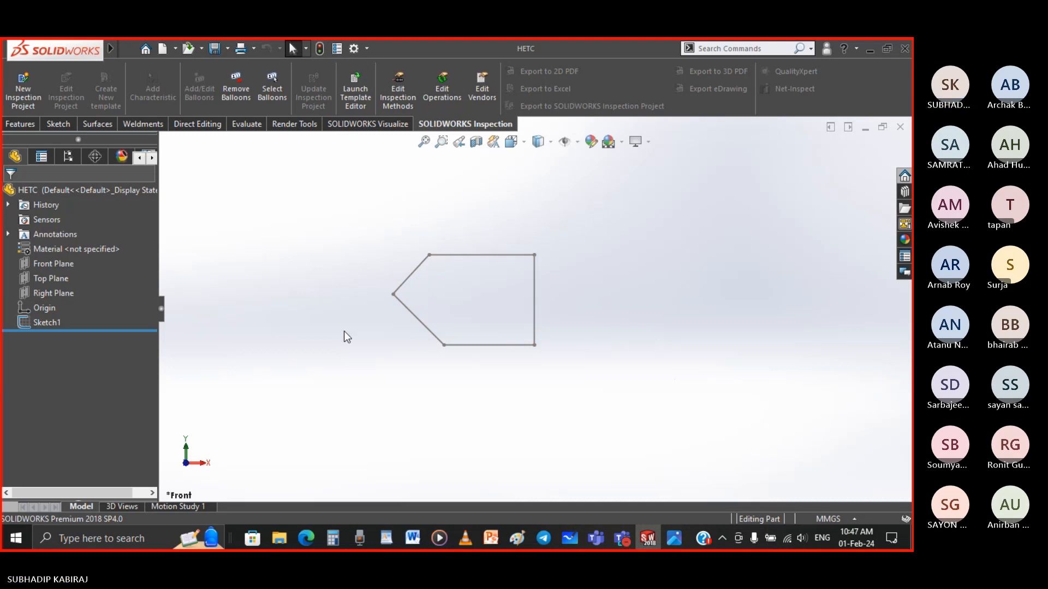
{"action": "left_click", "coordinate": [41, 323]}
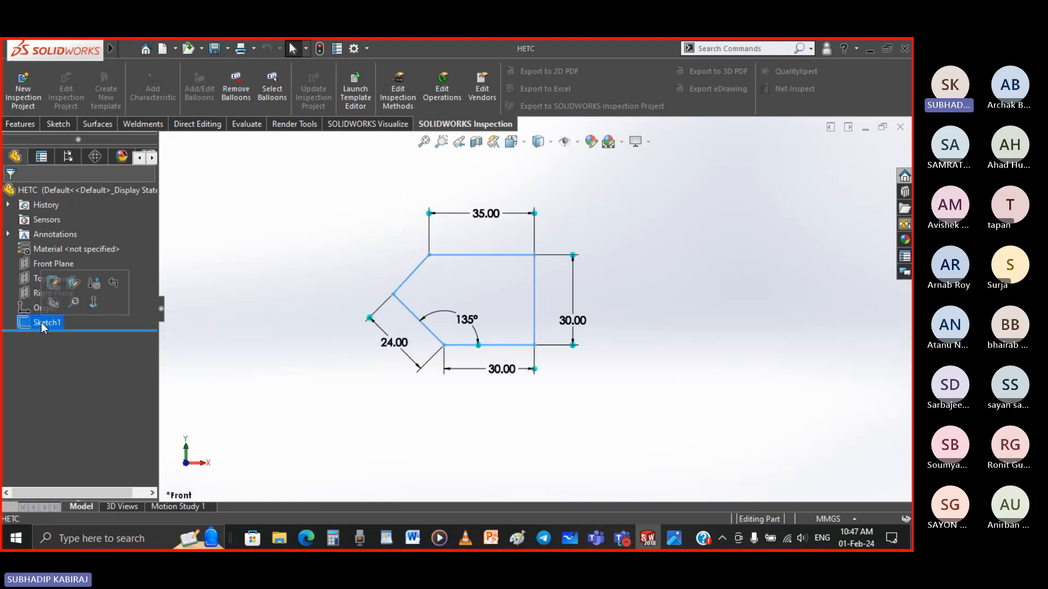
{"action": "left_click", "coordinate": [54, 283]}
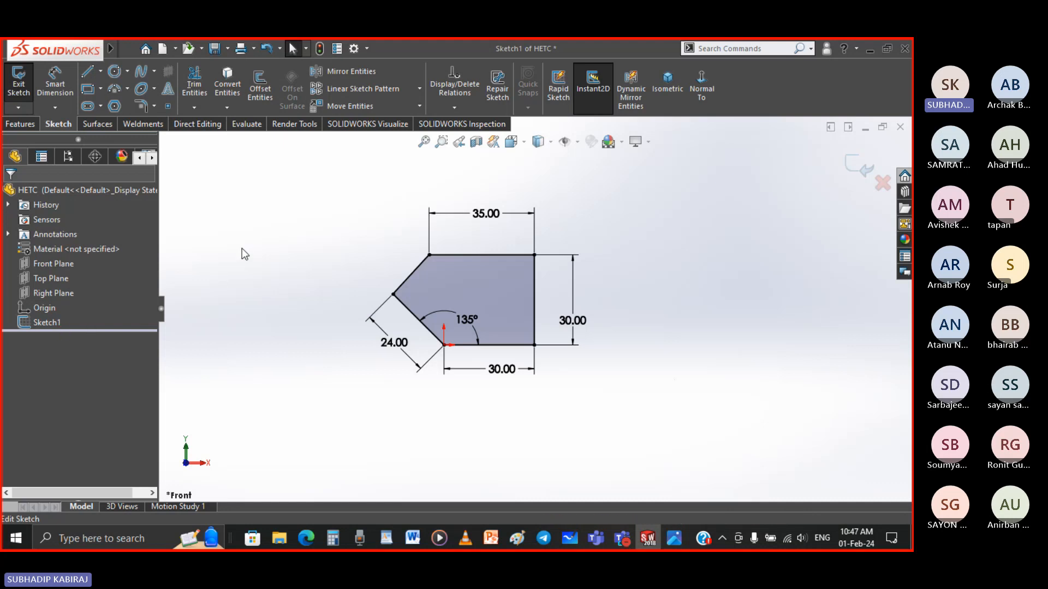
Step: Draw three connected lines below the lower slanted edge, about 17 mm wide, from its outer corner down, across and up to the origin
{"action": "key", "text": "l"}
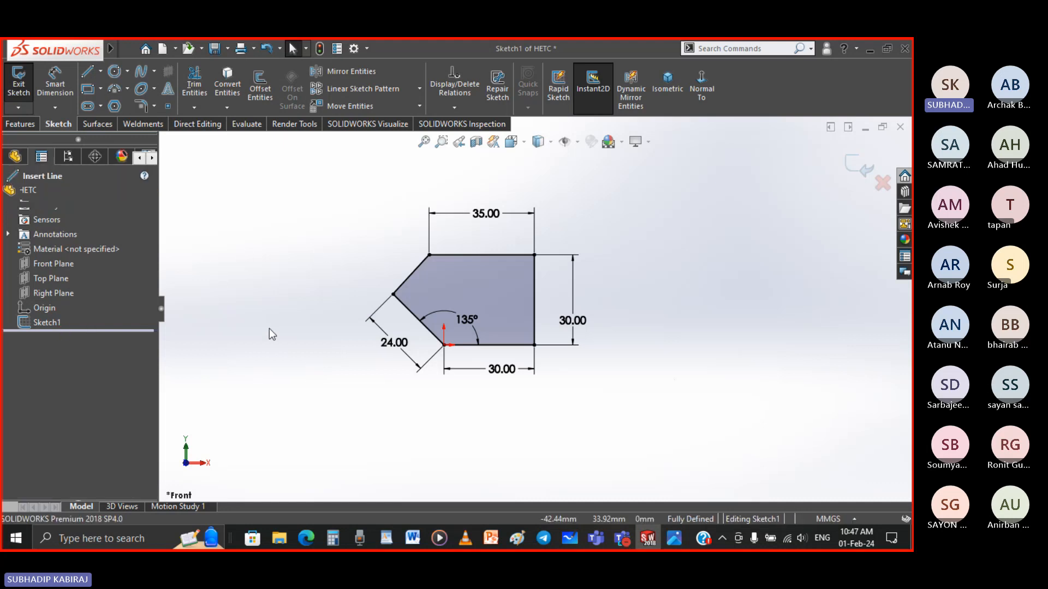
{"action": "left_click", "coordinate": [393, 295]}
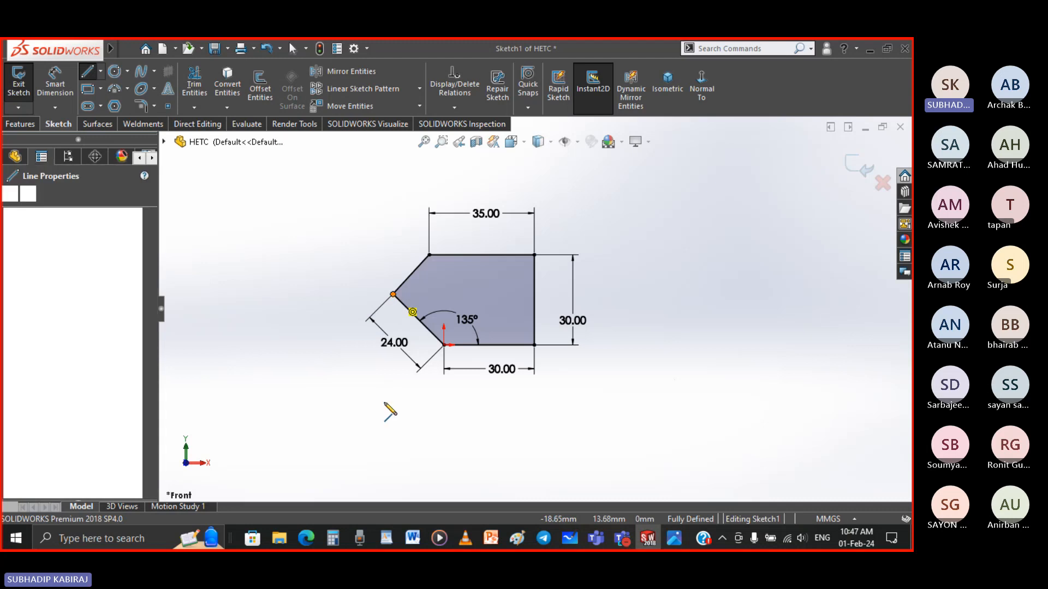
{"action": "left_click", "coordinate": [393, 404]}
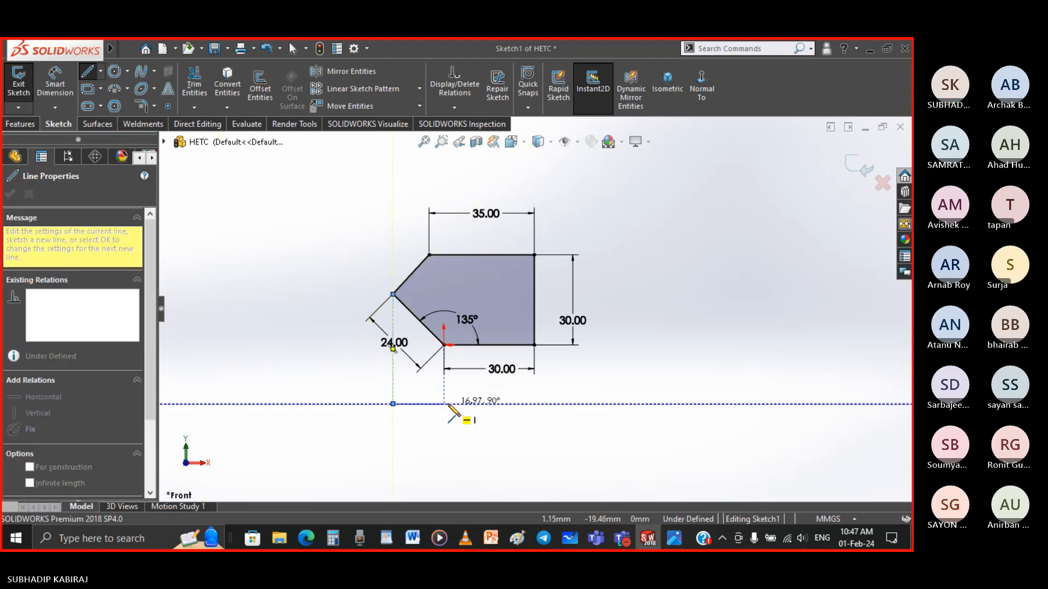
{"action": "left_click", "coordinate": [444, 404]}
{"action": "left_click", "coordinate": [444, 345]}
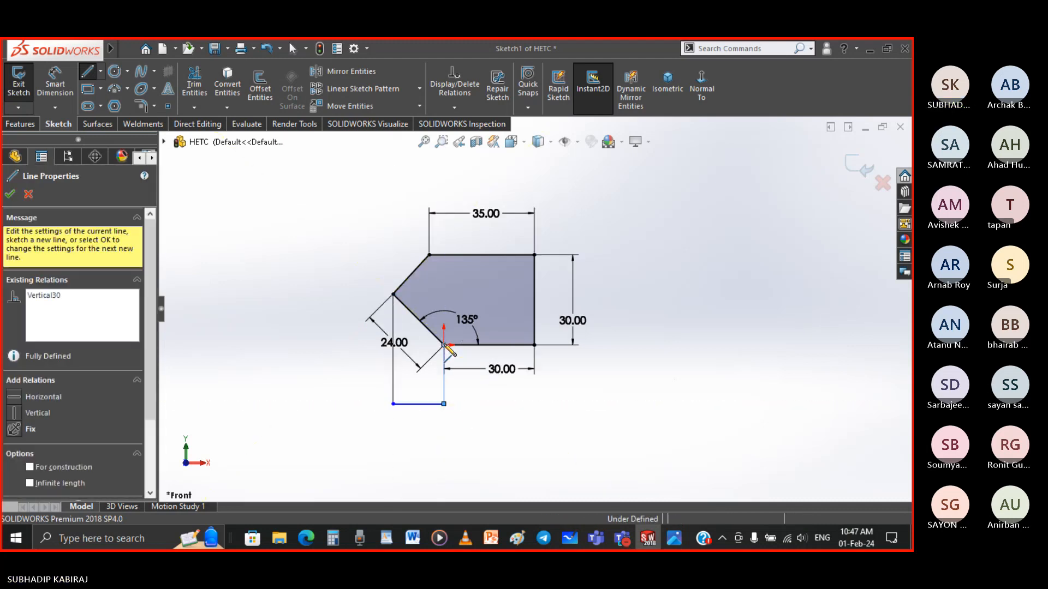
{"action": "right_click", "coordinate": [444, 345]}
{"action": "left_click", "coordinate": [465, 354]}
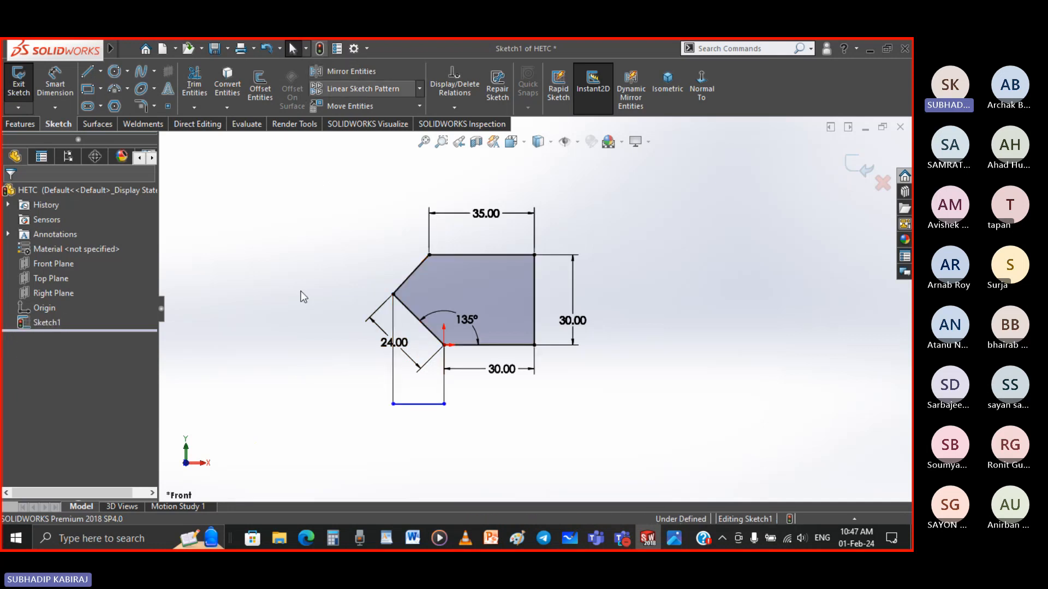
Step: Try to dimension the length of the new horizontal line below the profile
{"action": "right_click_drag", "start_coordinate": [300, 297], "coordinate": [302, 264]}
{"action": "left_click", "coordinate": [410, 404]}
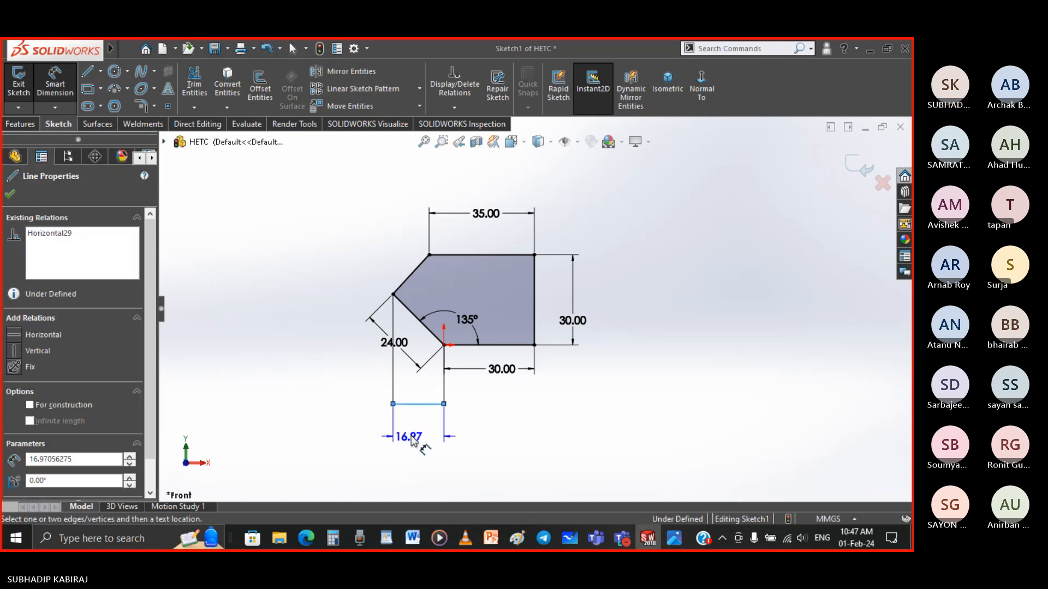
{"action": "left_click", "coordinate": [413, 441]}
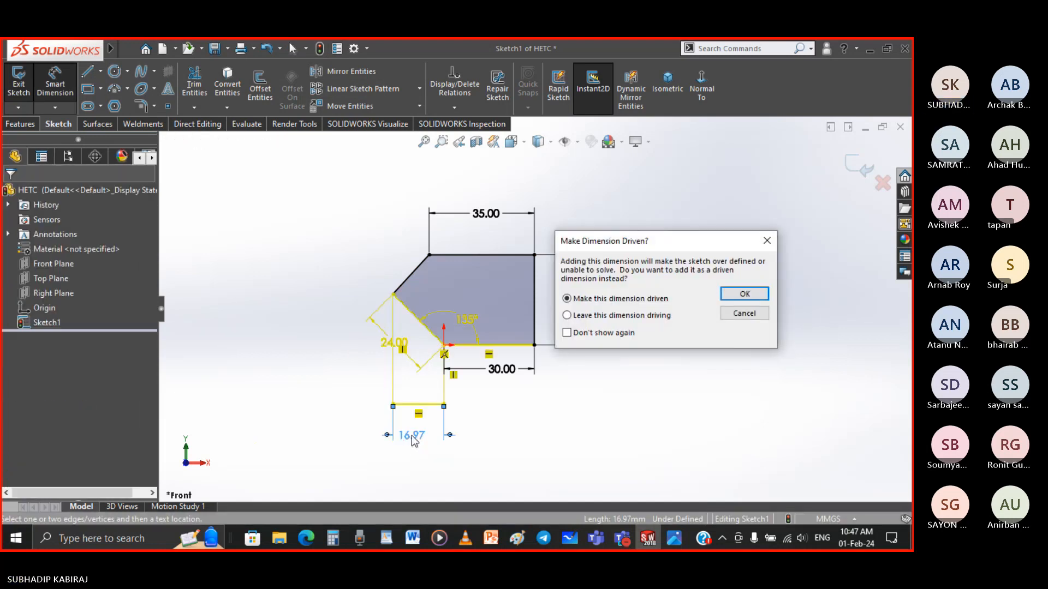
{"action": "left_click", "coordinate": [742, 314]}
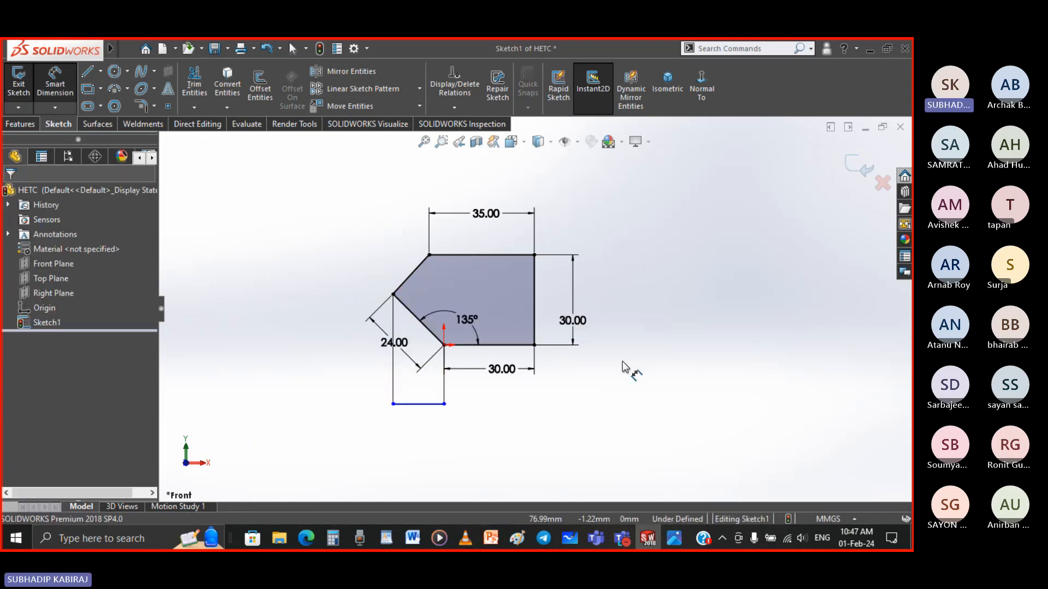
Step: Dimension the length of the new vertical line at the profile's outer corner, and exit the sketch
{"action": "left_click", "coordinate": [393, 389]}
{"action": "left_click", "coordinate": [365, 367]}
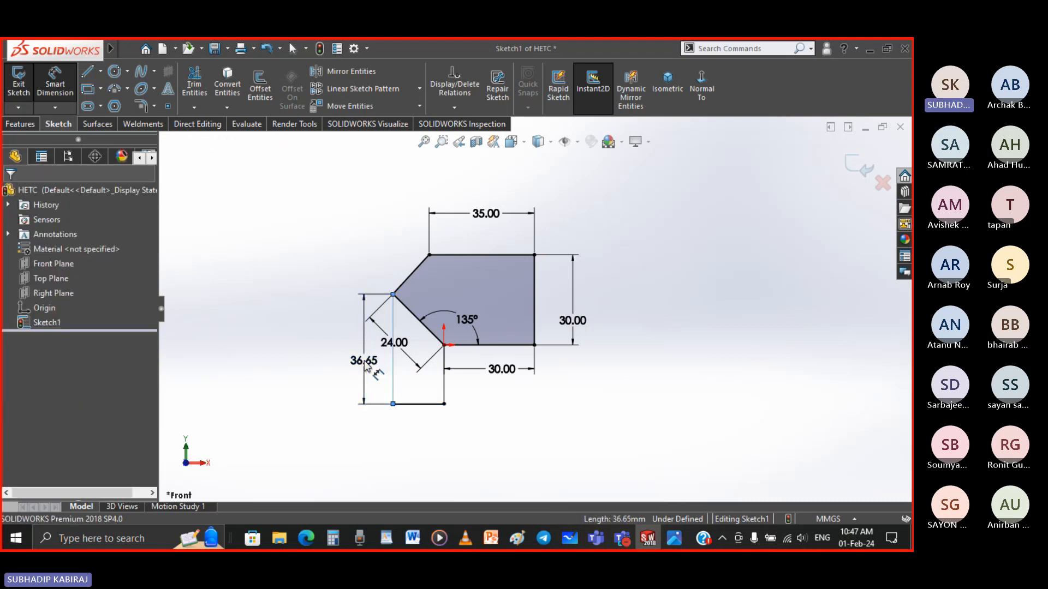
{"action": "key", "text": "Return"}
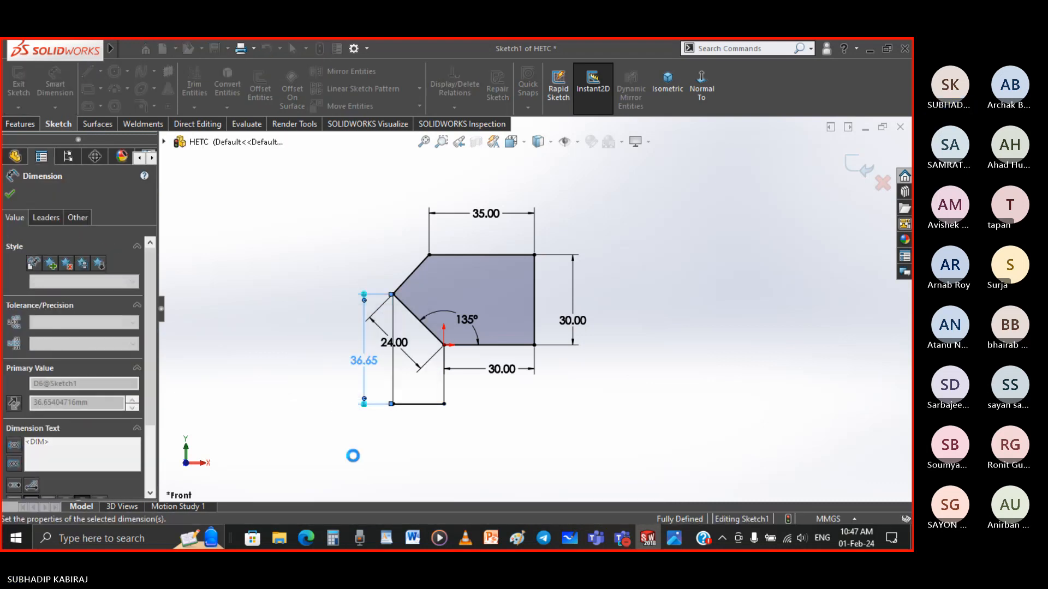
{"action": "left_click", "coordinate": [10, 195]}
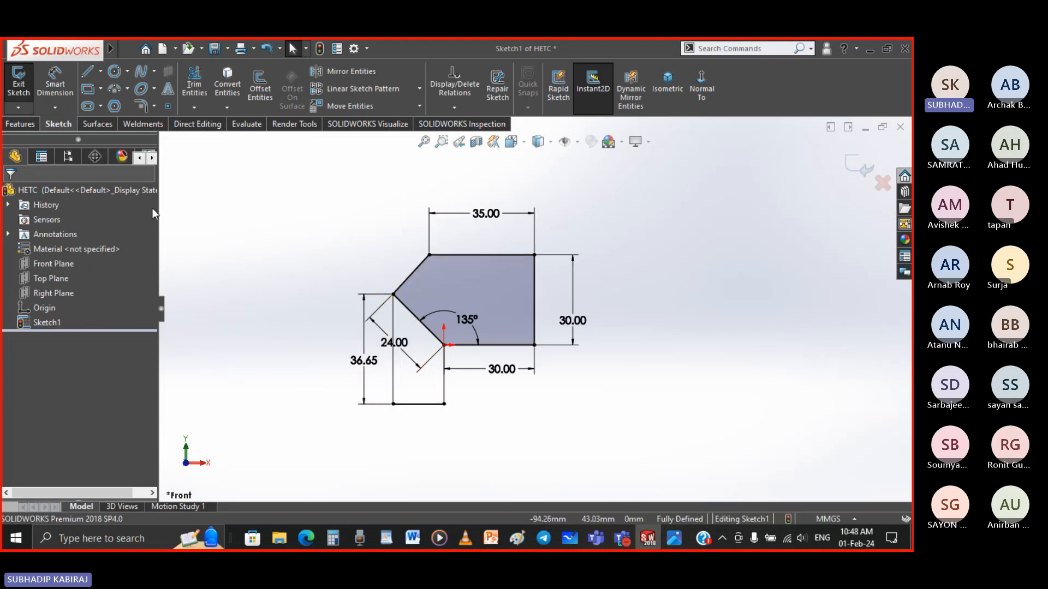
{"action": "left_click", "coordinate": [858, 164]}
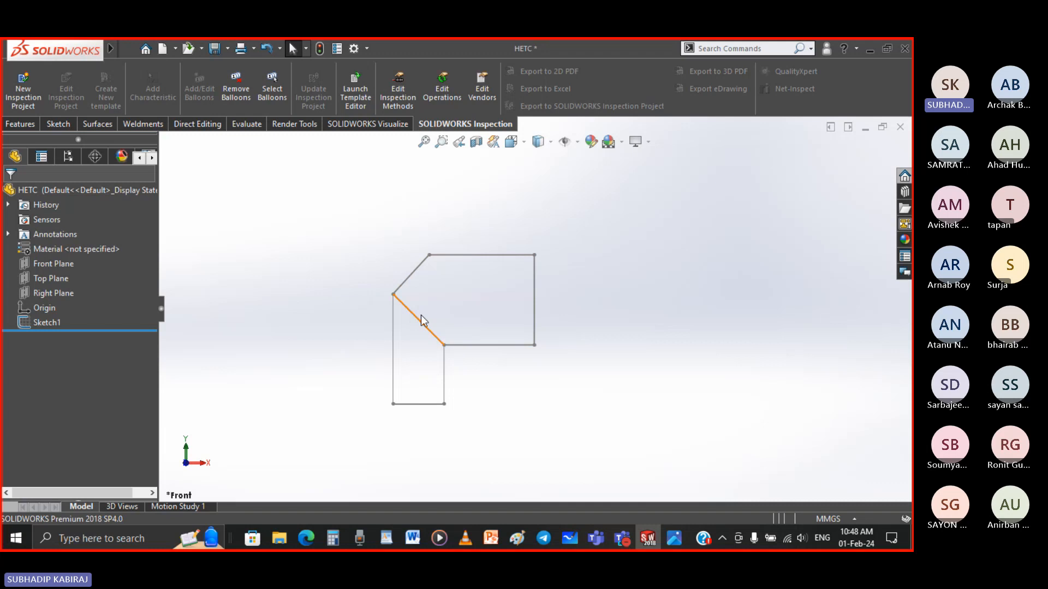
Step: Reopen Sketch1 and delete the three added lines below the profile
{"action": "double_click", "coordinate": [421, 264]}
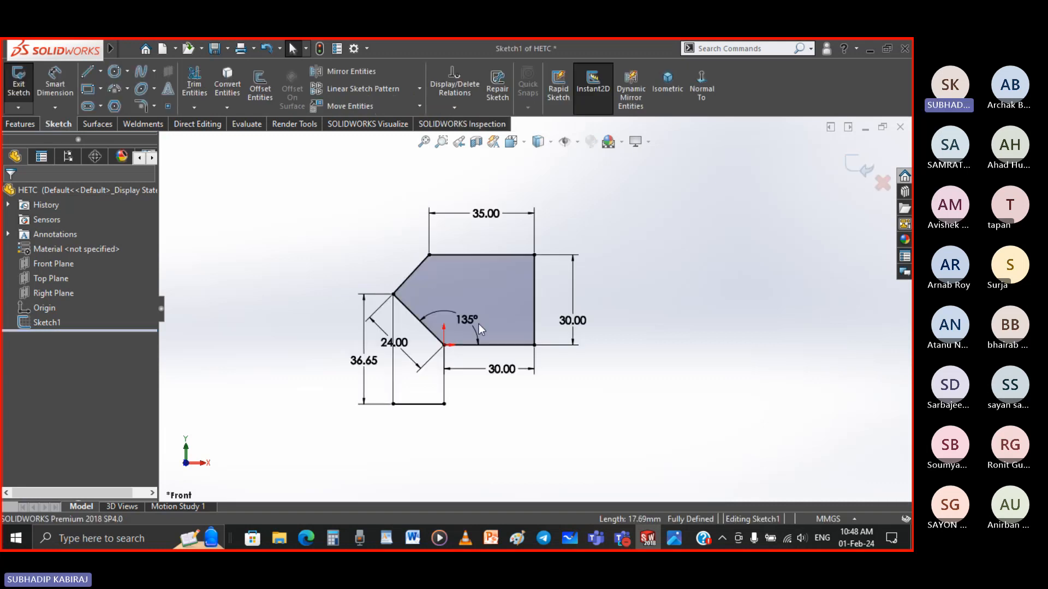
{"action": "left_click_drag", "start_coordinate": [475, 433], "coordinate": [380, 380]}
{"action": "key", "text": "Delete"}
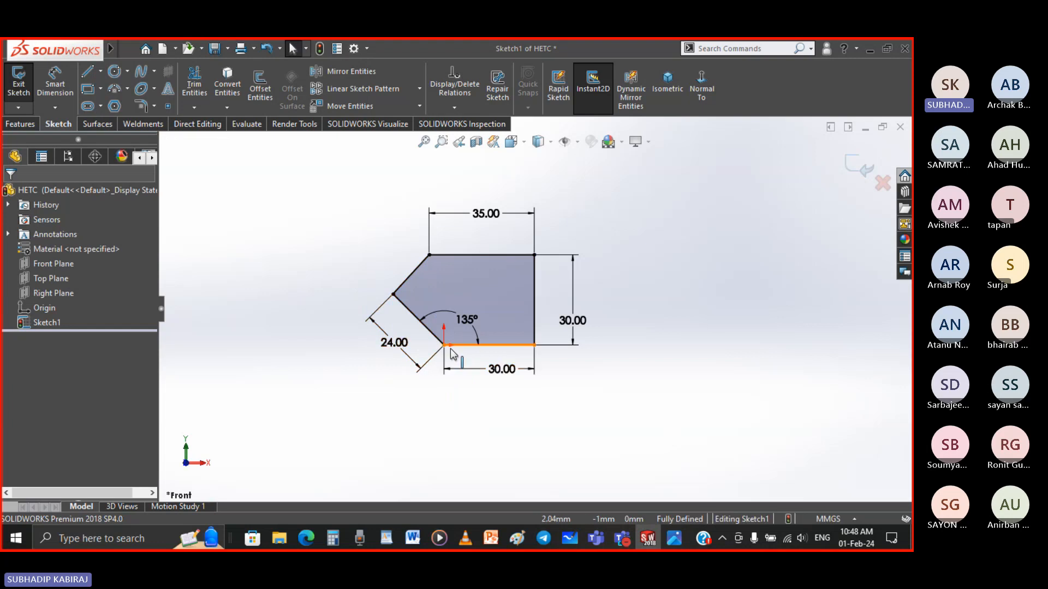
Step: Box-select the whole sketch profile with its dimensions, and clear the selection
{"action": "mouse_move", "coordinate": [662, 431]}
{"action": "left_mouse_down"}
{"action": "mouse_move", "coordinate": [311, 229]}
{"action": "mouse_move", "coordinate": [306, 188]}
{"action": "mouse_move", "coordinate": [608, 435]}
{"action": "left_mouse_up"}
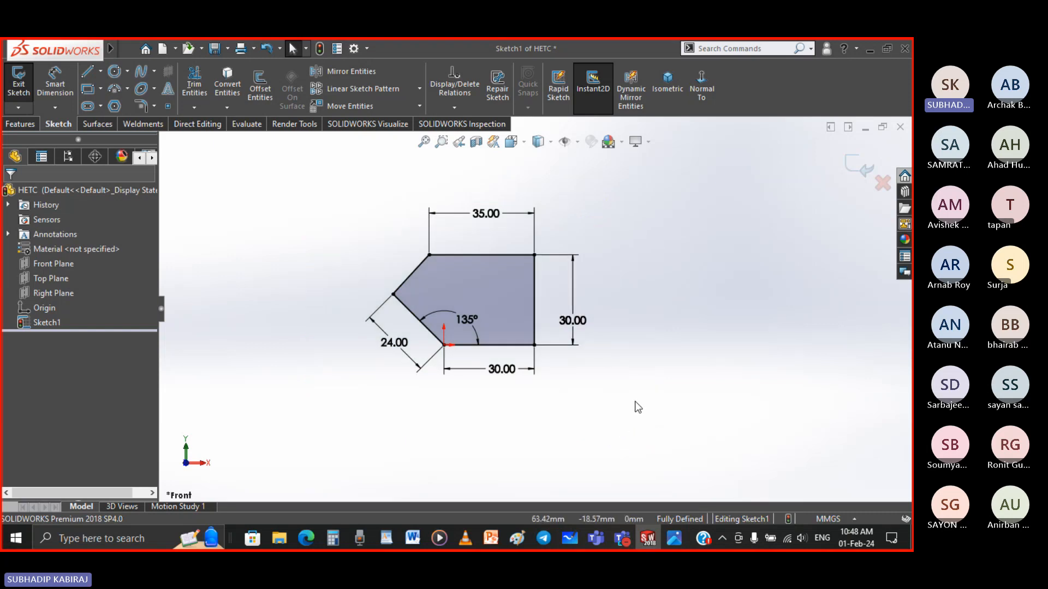
{"action": "mouse_move", "coordinate": [634, 401]}
{"action": "left_mouse_down"}
{"action": "mouse_move", "coordinate": [476, 325]}
{"action": "mouse_move", "coordinate": [403, 276]}
{"action": "mouse_move", "coordinate": [299, 181]}
{"action": "mouse_move", "coordinate": [315, 178]}
{"action": "left_mouse_up"}
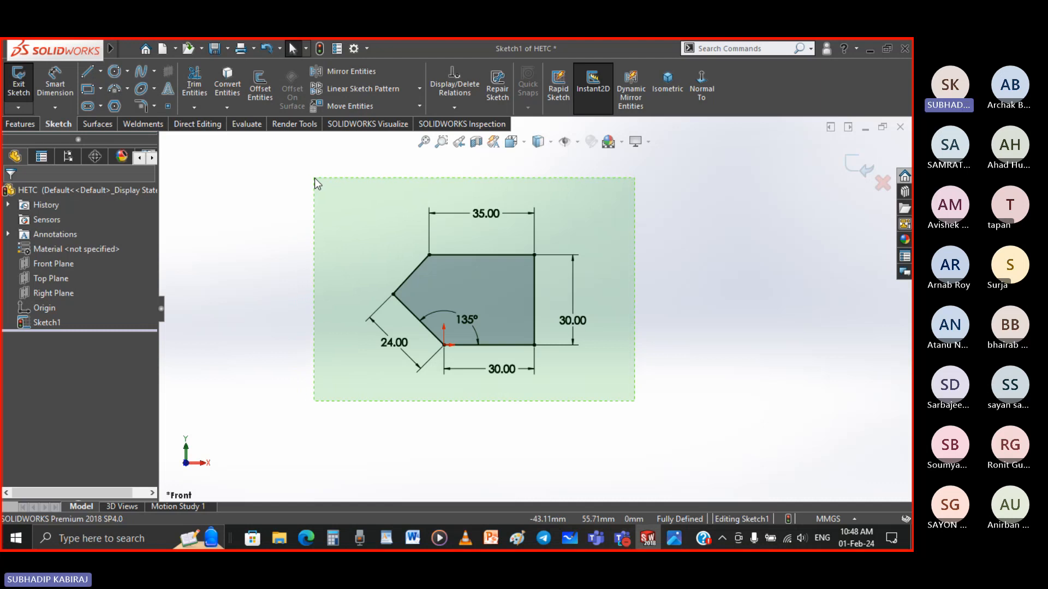
{"action": "mouse_move", "coordinate": [314, 178]}
{"action": "left_mouse_down"}
{"action": "mouse_move", "coordinate": [401, 240]}
{"action": "mouse_move", "coordinate": [420, 272]}
{"action": "mouse_move", "coordinate": [335, 192]}
{"action": "mouse_move", "coordinate": [355, 229]}
{"action": "left_mouse_up"}
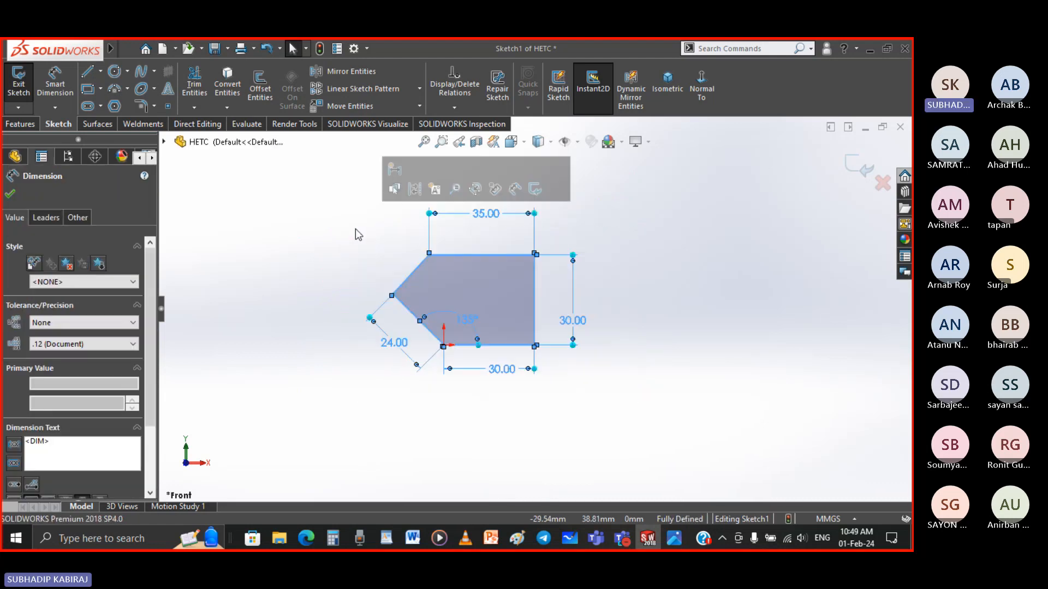
{"action": "left_click", "coordinate": [265, 285]}
{"action": "left_click_drag", "start_coordinate": [647, 421], "coordinate": [295, 175]}
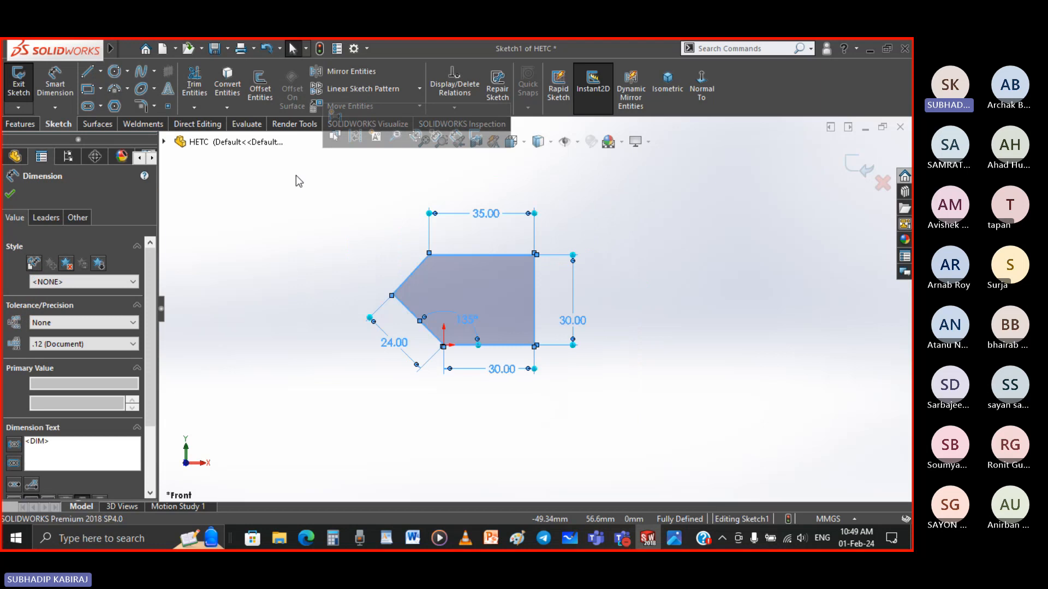
{"action": "left_click", "coordinate": [296, 175]}
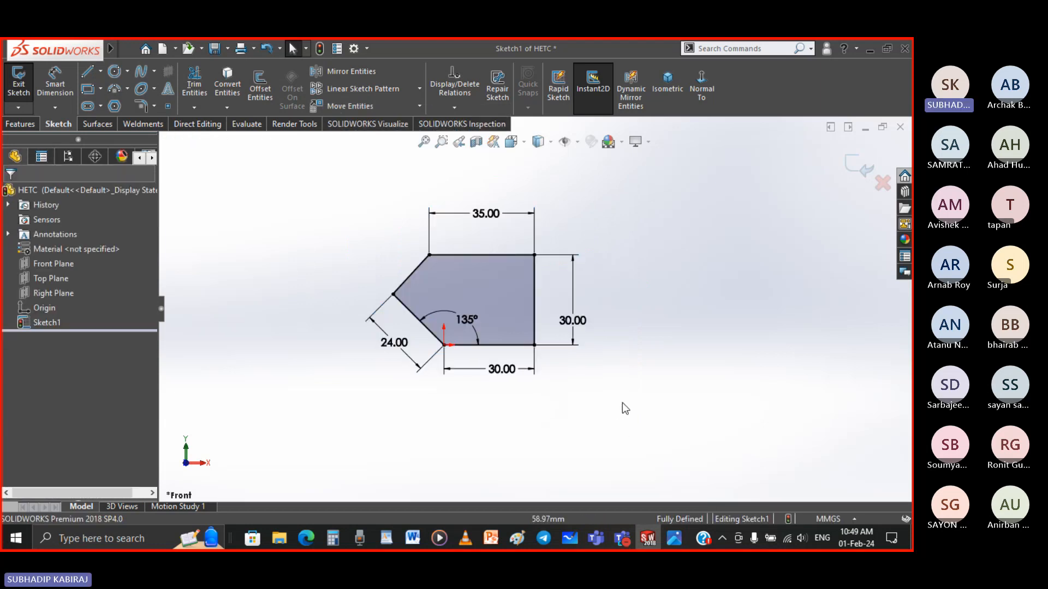
Step: Select the whole profile with its dimensions by a crossing box, and again by an enclosing box, clearing each selection
{"action": "mouse_move", "coordinate": [623, 402]}
{"action": "left_mouse_down"}
{"action": "mouse_move", "coordinate": [577, 386]}
{"action": "mouse_move", "coordinate": [477, 315]}
{"action": "mouse_move", "coordinate": [427, 279]}
{"action": "mouse_move", "coordinate": [406, 246]}
{"action": "left_mouse_up"}
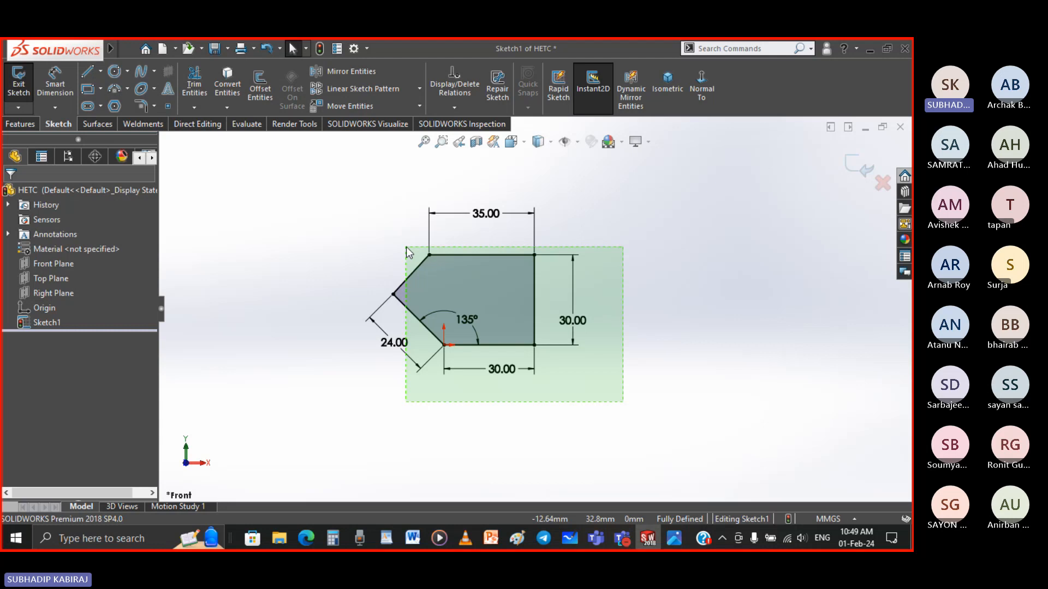
{"action": "left_click_drag", "start_coordinate": [406, 246], "coordinate": [406, 247]}
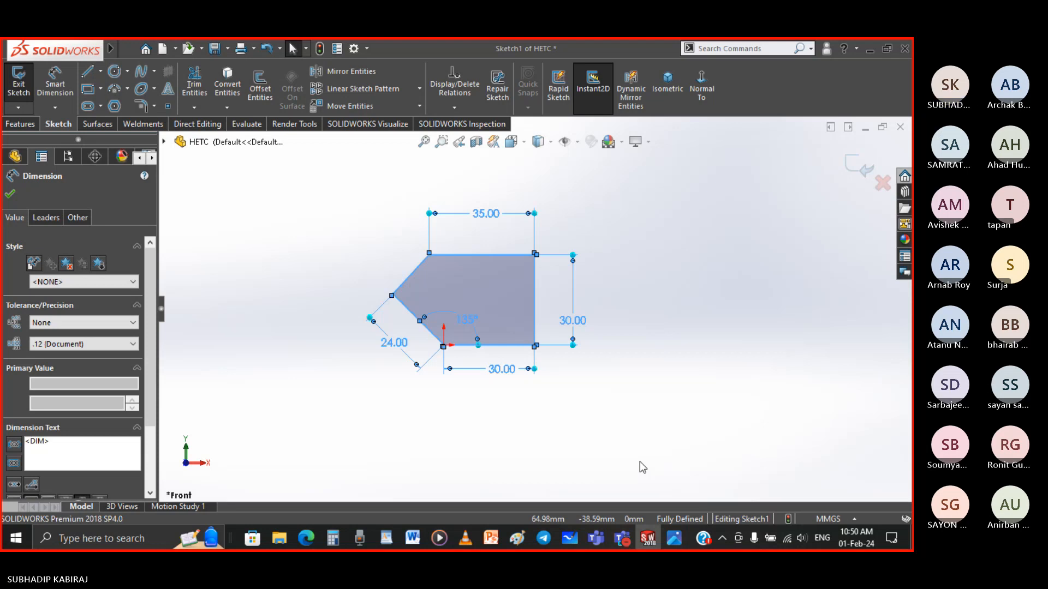
{"action": "left_click", "coordinate": [488, 418]}
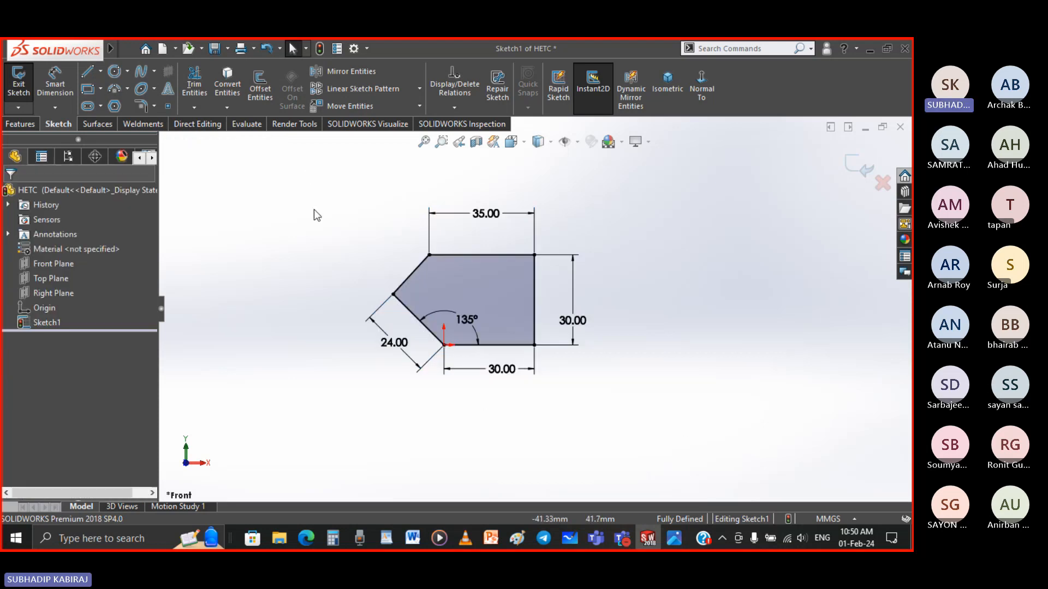
{"action": "left_click_drag", "start_coordinate": [306, 169], "coordinate": [668, 454]}
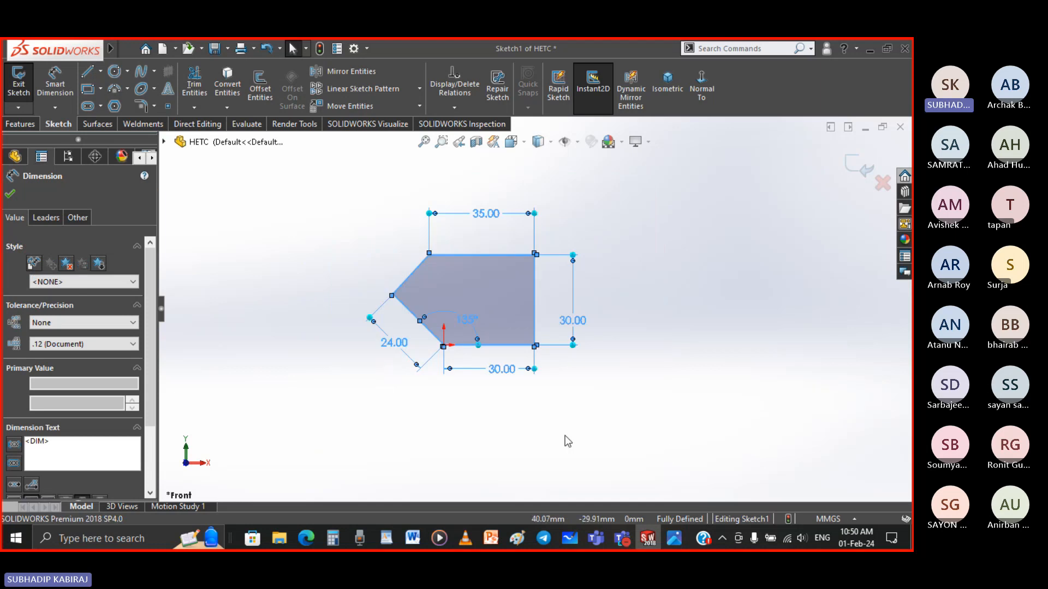
{"action": "left_click", "coordinate": [565, 435]}
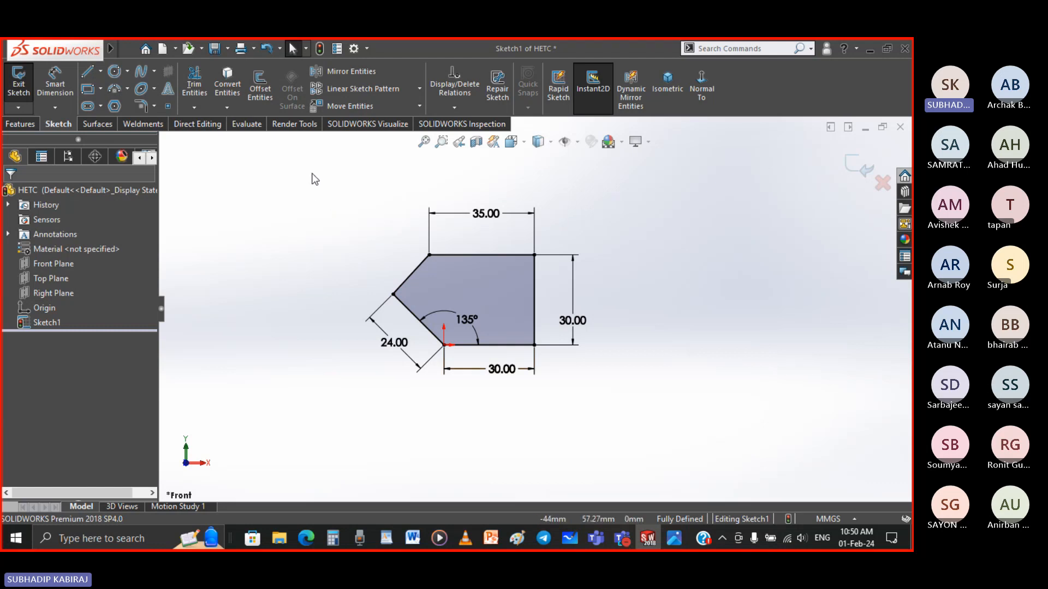
Step: Select the profile's top edge and its 35 mm dimension with an enclosing box, and clear the selection
{"action": "mouse_move", "coordinate": [312, 174]}
{"action": "left_mouse_down"}
{"action": "mouse_move", "coordinate": [590, 380]}
{"action": "mouse_move", "coordinate": [615, 412]}
{"action": "mouse_move", "coordinate": [408, 245]}
{"action": "left_mouse_up"}
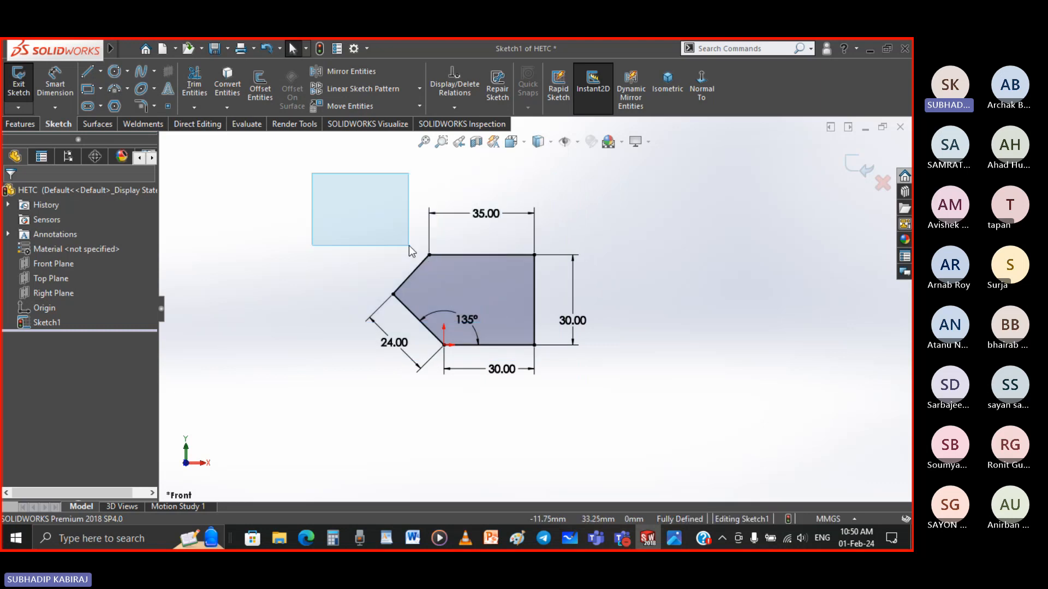
{"action": "left_click_drag", "start_coordinate": [408, 246], "coordinate": [597, 281]}
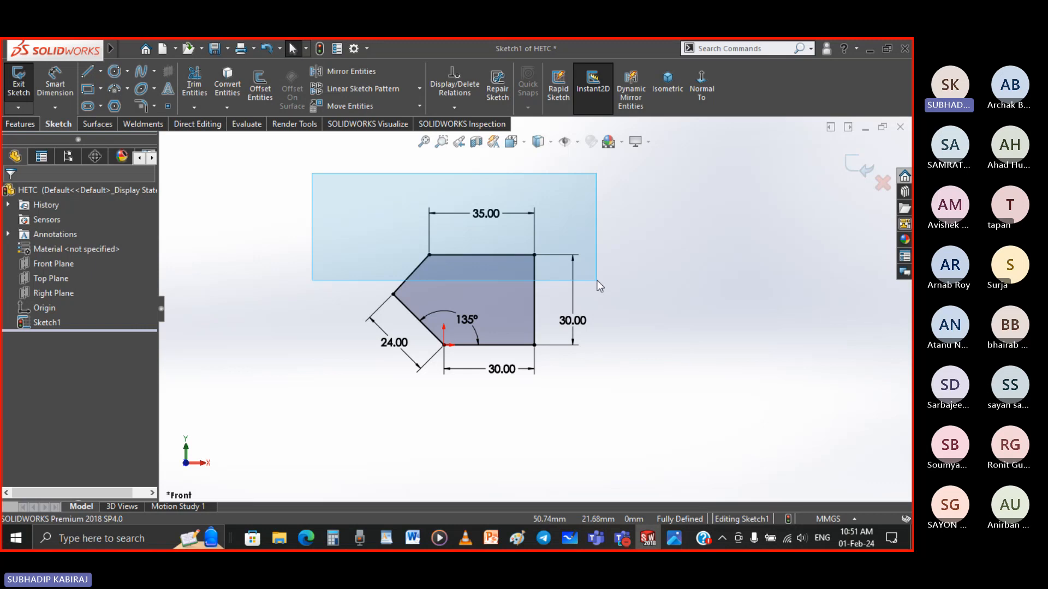
{"action": "mouse_move", "coordinate": [597, 281]}
{"action": "left_mouse_down"}
{"action": "mouse_move", "coordinate": [410, 279]}
{"action": "mouse_move", "coordinate": [621, 296]}
{"action": "mouse_move", "coordinate": [616, 282]}
{"action": "left_mouse_up"}
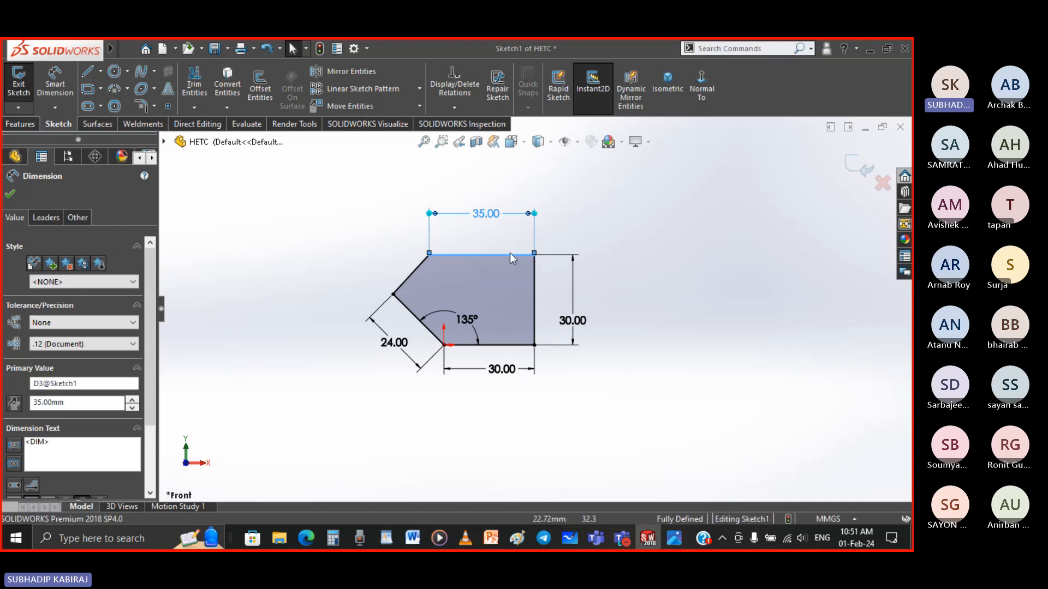
{"action": "left_click", "coordinate": [9, 195]}
Step: Select only the profile's top horizontal line with a tighter enclosing box that leaves out its dimension, and clear the selection
{"action": "mouse_move", "coordinate": [649, 412]}
{"action": "left_mouse_down"}
{"action": "mouse_move", "coordinate": [339, 236]}
{"action": "mouse_move", "coordinate": [599, 358]}
{"action": "mouse_move", "coordinate": [614, 382]}
{"action": "left_mouse_up"}
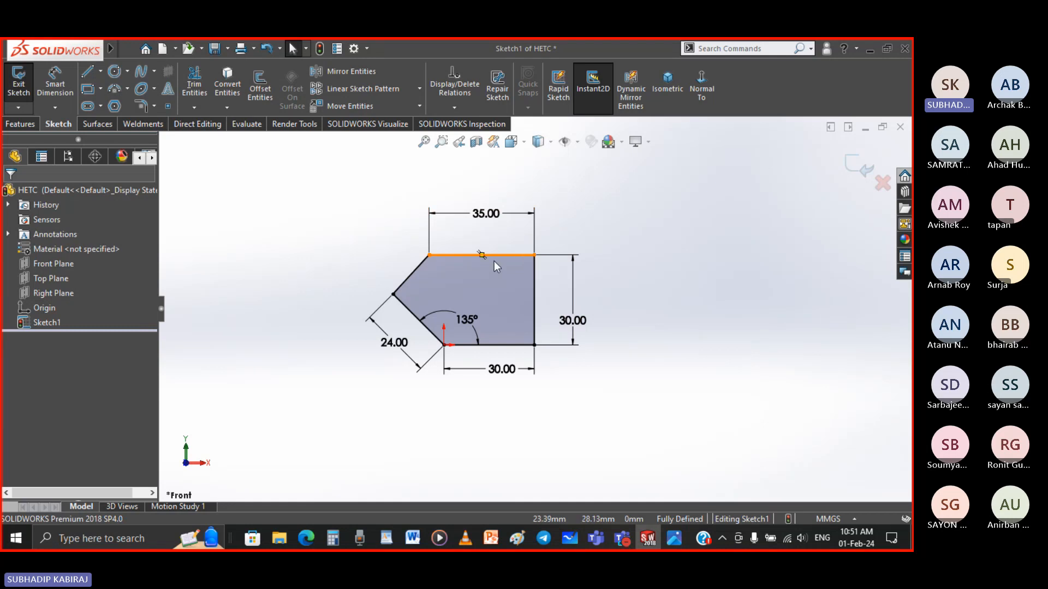
{"action": "left_click_drag", "start_coordinate": [386, 224], "coordinate": [557, 285]}
{"action": "left_click_drag", "start_coordinate": [557, 283], "coordinate": [557, 285]}
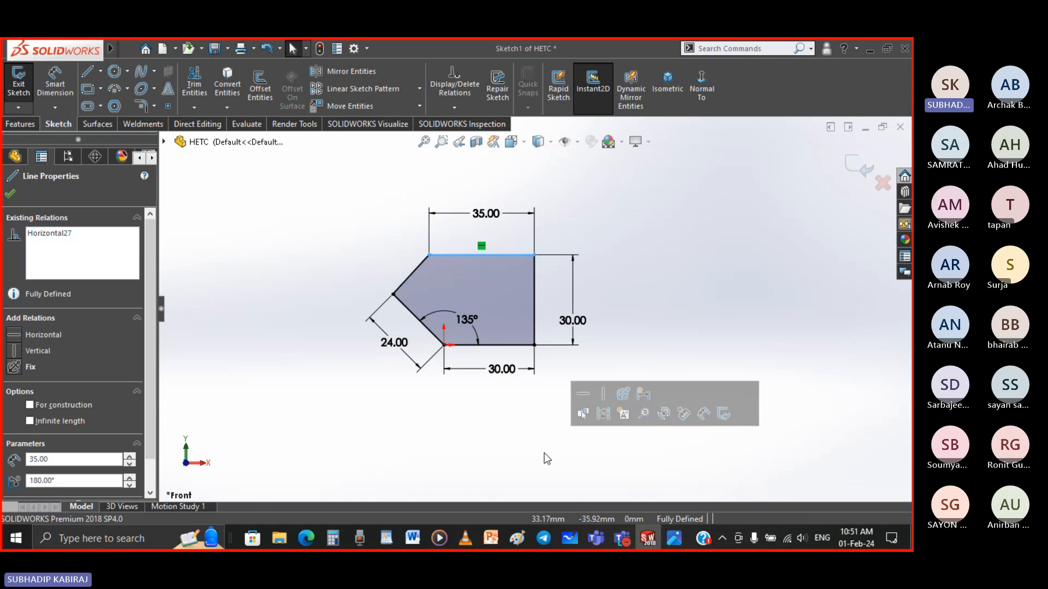
{"action": "left_click", "coordinate": [545, 453]}
Step: Box-select the entire sketch profile with all its dimensions and delete it
{"action": "mouse_move", "coordinate": [648, 410]}
{"action": "left_mouse_down"}
{"action": "mouse_move", "coordinate": [409, 266]}
{"action": "mouse_move", "coordinate": [322, 191]}
{"action": "left_mouse_up"}
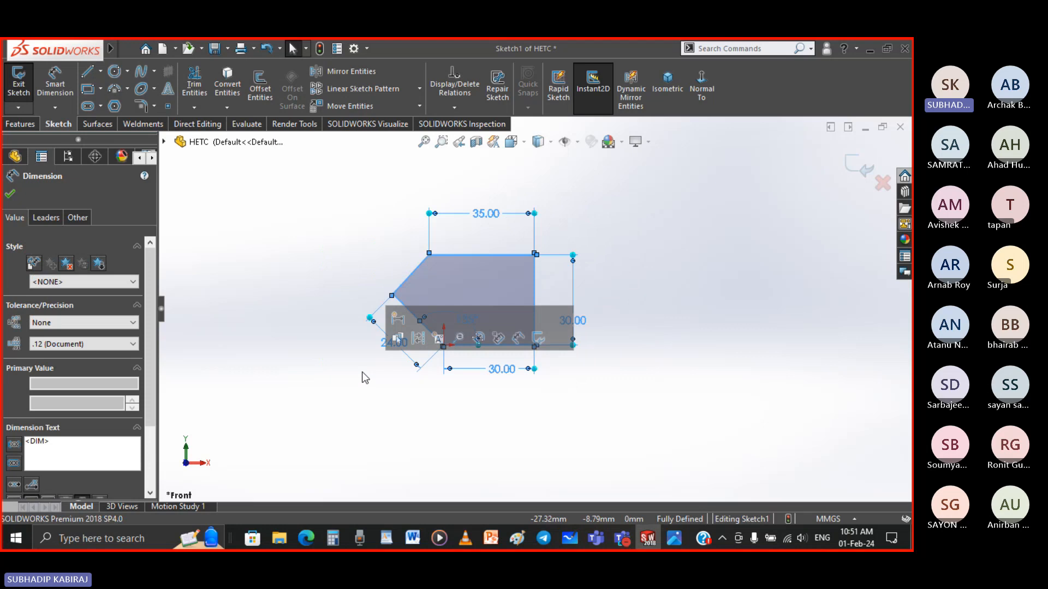
{"action": "key", "text": "Delete"}
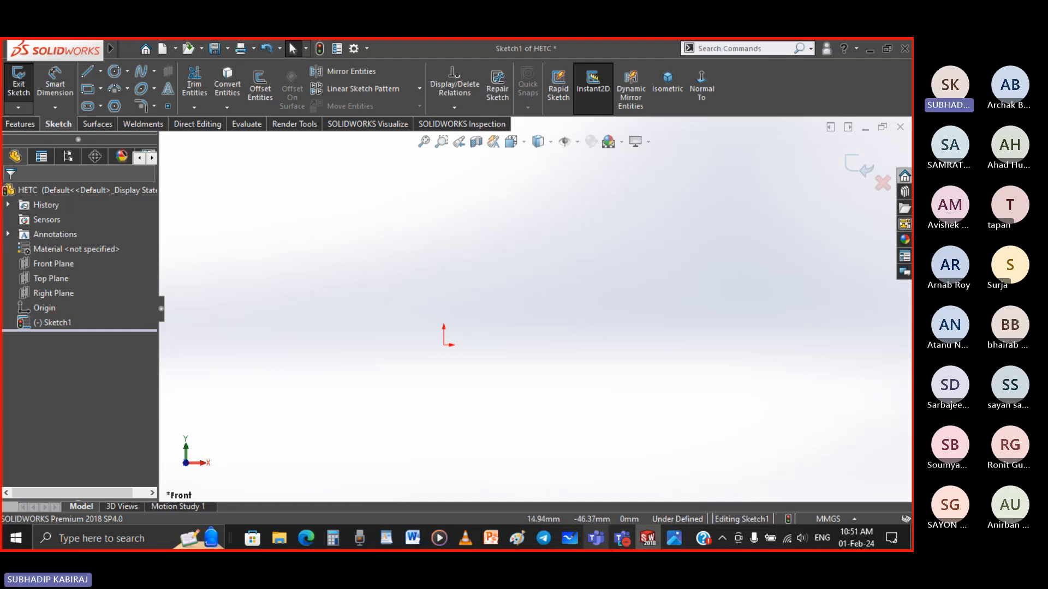
Step: Consult the notched plate drawing in Slide12.JPG and sketch a horizontal line about 30 mm long from the origin towards negative X
{"action": "left_click", "coordinate": [675, 538]}
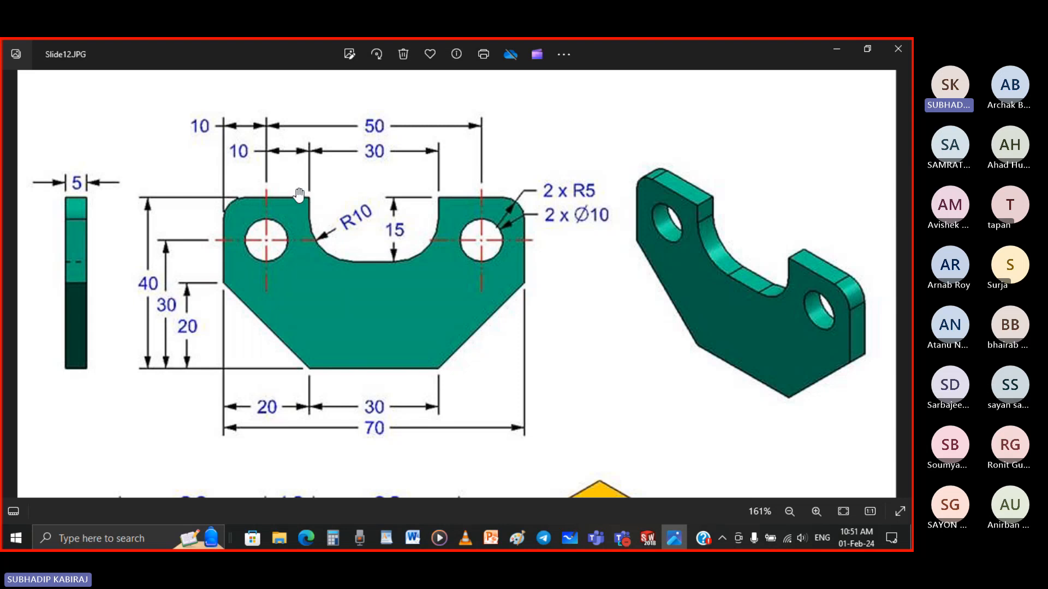
{"action": "left_click", "coordinate": [658, 539]}
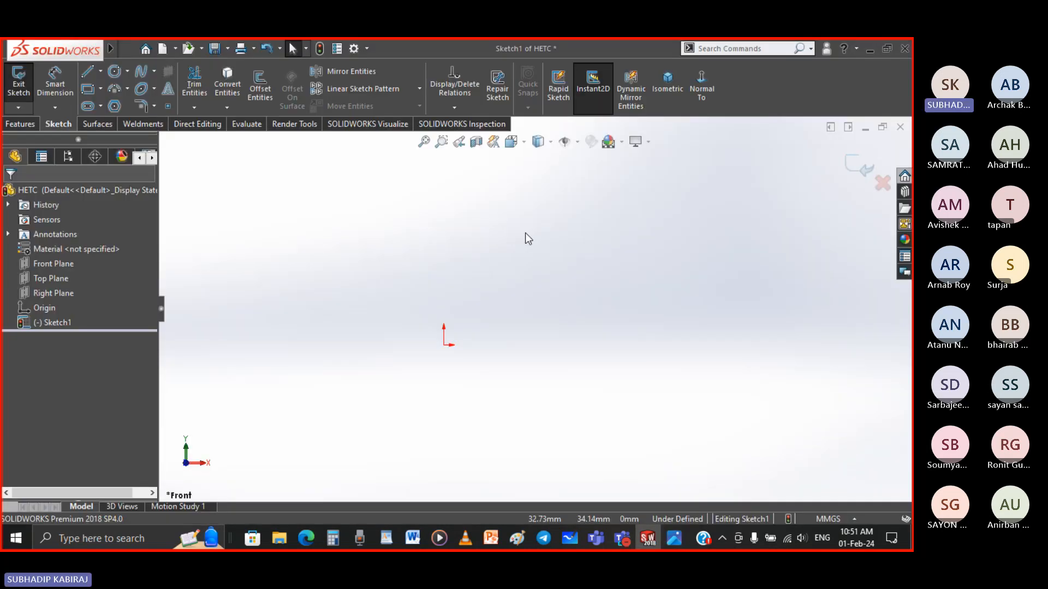
{"action": "key", "text": "l"}
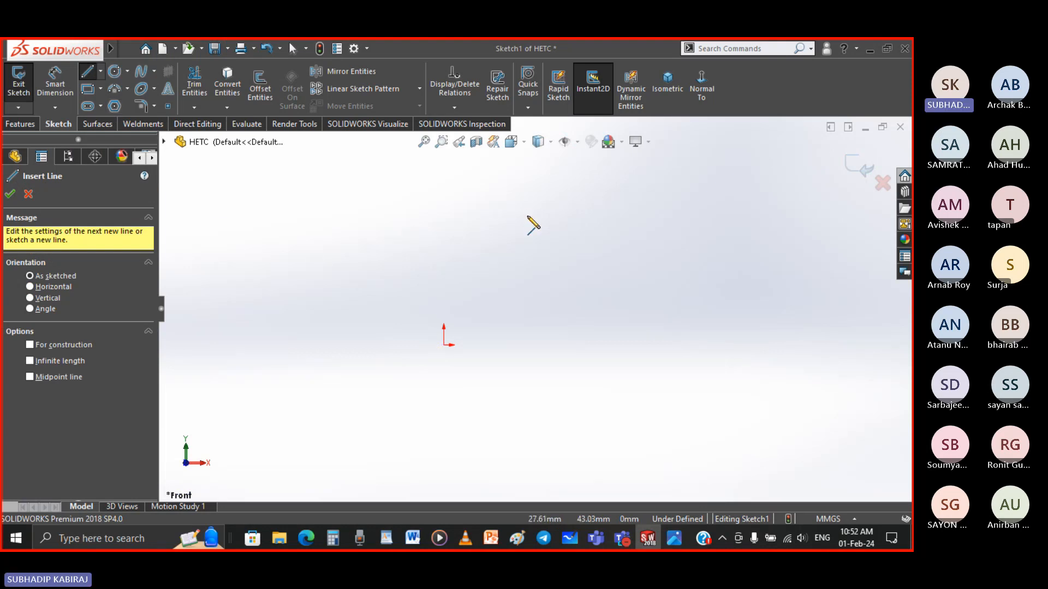
{"action": "left_click", "coordinate": [443, 345]}
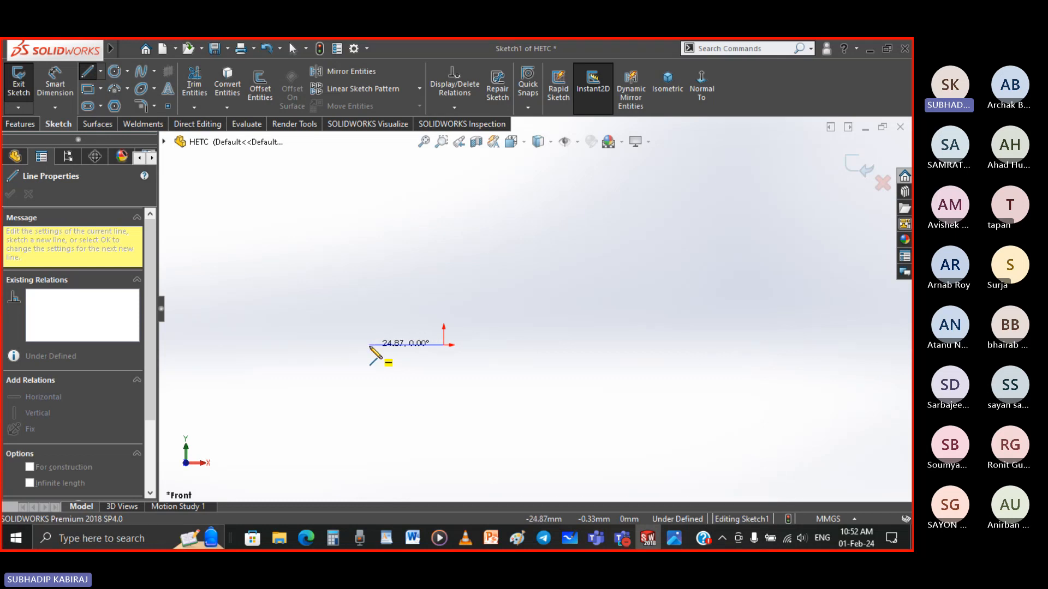
{"action": "left_click", "coordinate": [674, 538]}
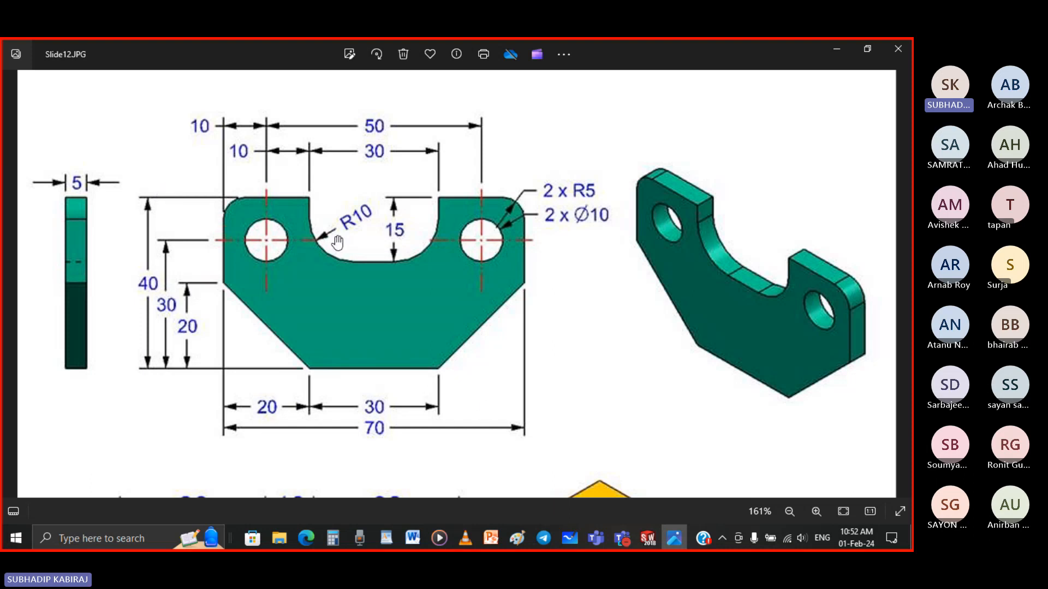
{"action": "key", "text": "alt+Tab"}
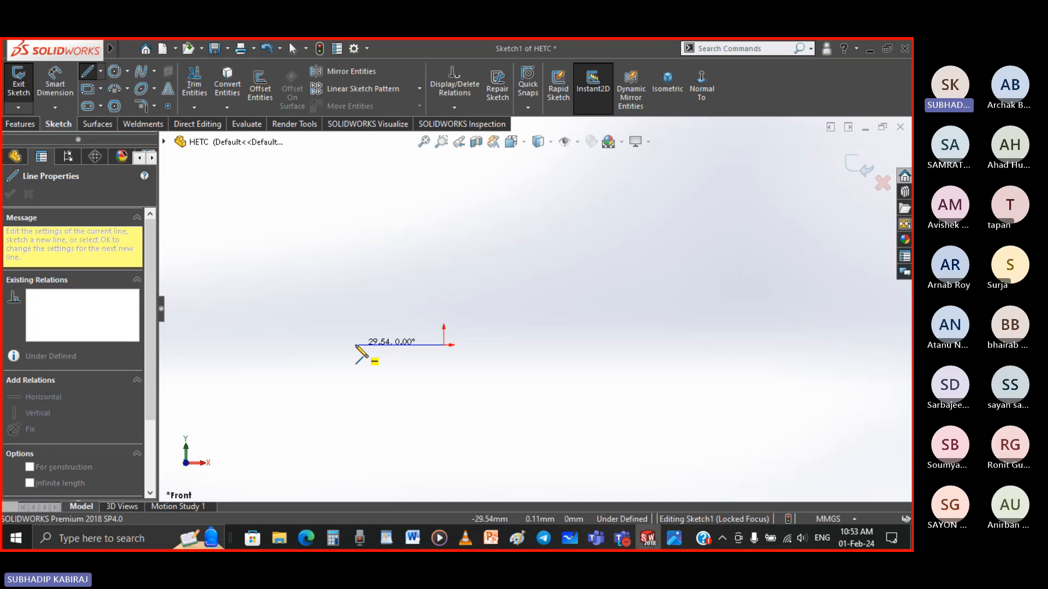
{"action": "left_click", "coordinate": [356, 345]}
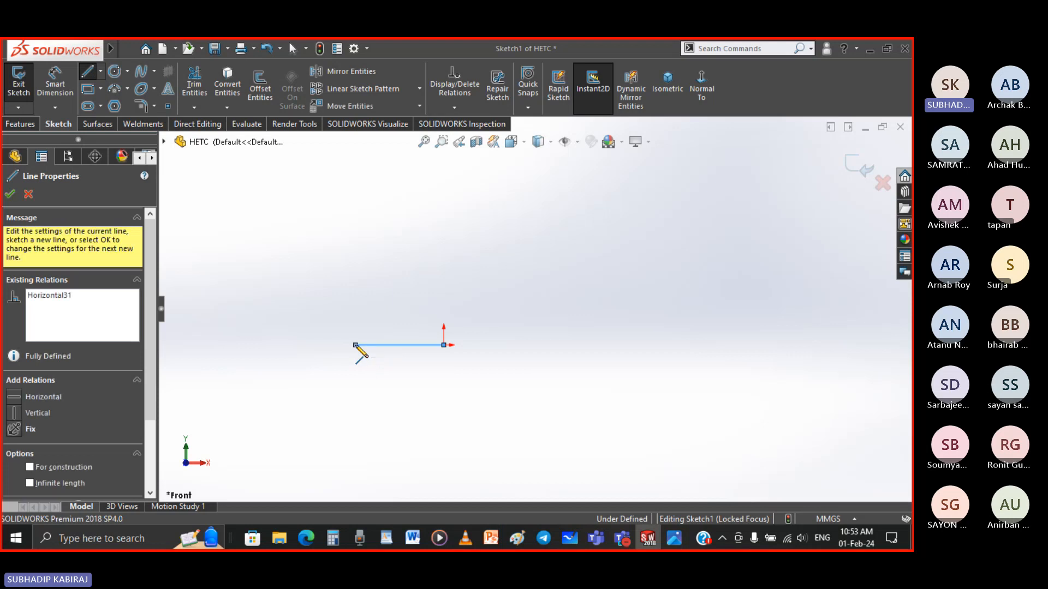
Step: Continue the profile with a downward vertical line about 22 mm long, a diagonal about 36 mm and a horizontal bottom line about 35 mm
{"action": "left_click", "coordinate": [356, 346]}
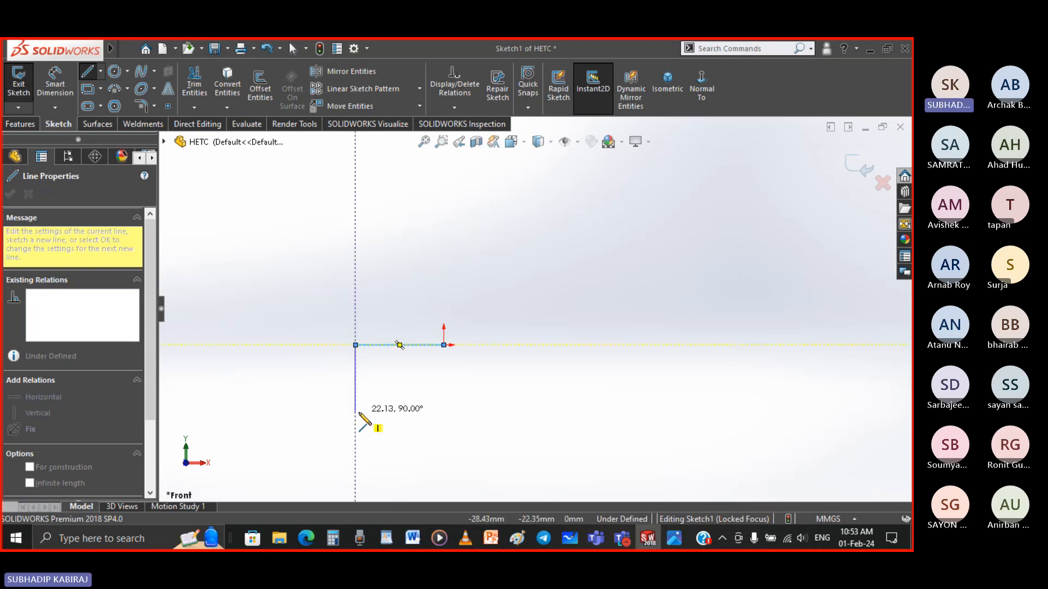
{"action": "left_click", "coordinate": [355, 412]}
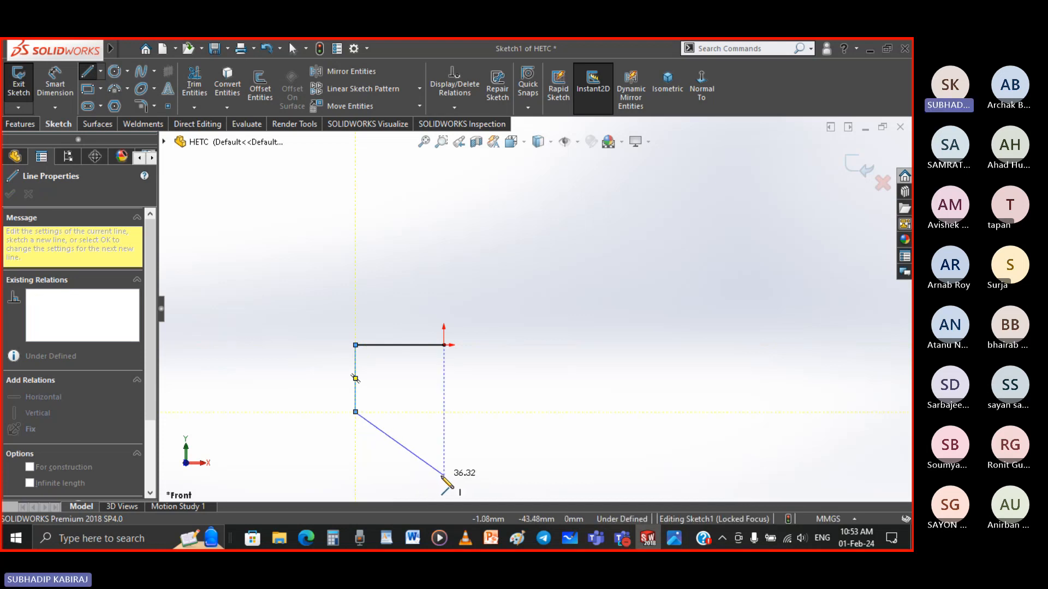
{"action": "left_click", "coordinate": [444, 475]}
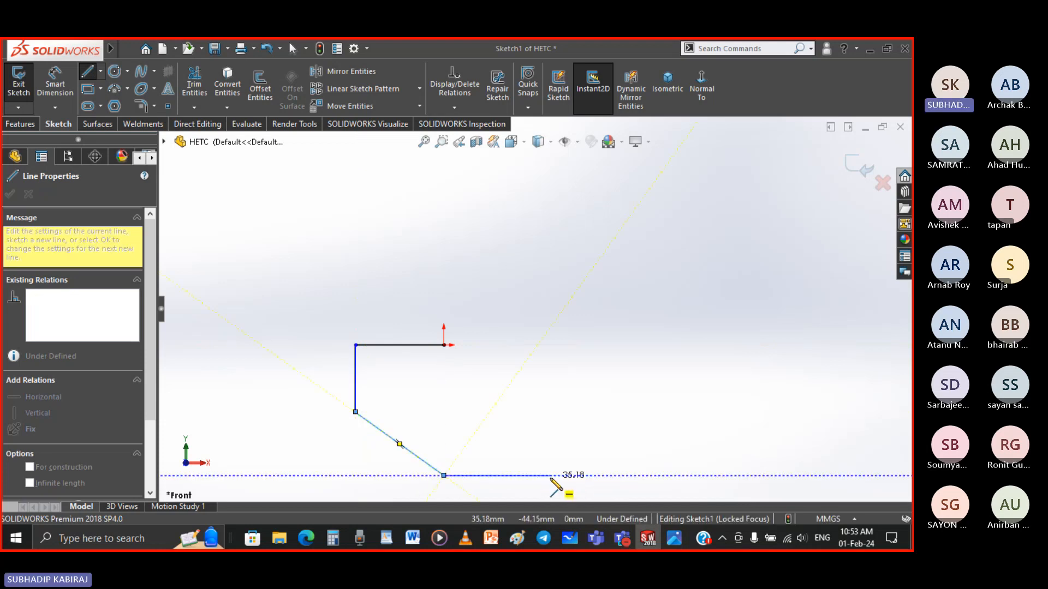
{"action": "left_click", "coordinate": [550, 476]}
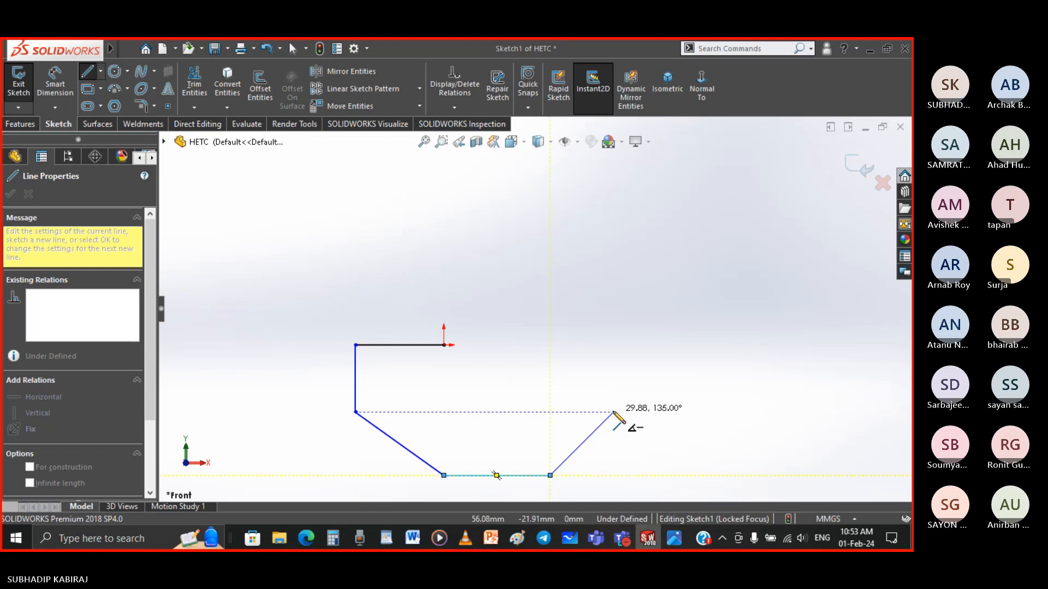
Step: Check the plate drawing, and add the opposite slanted line and a vertical line up to the origin's level
{"action": "left_click", "coordinate": [674, 538]}
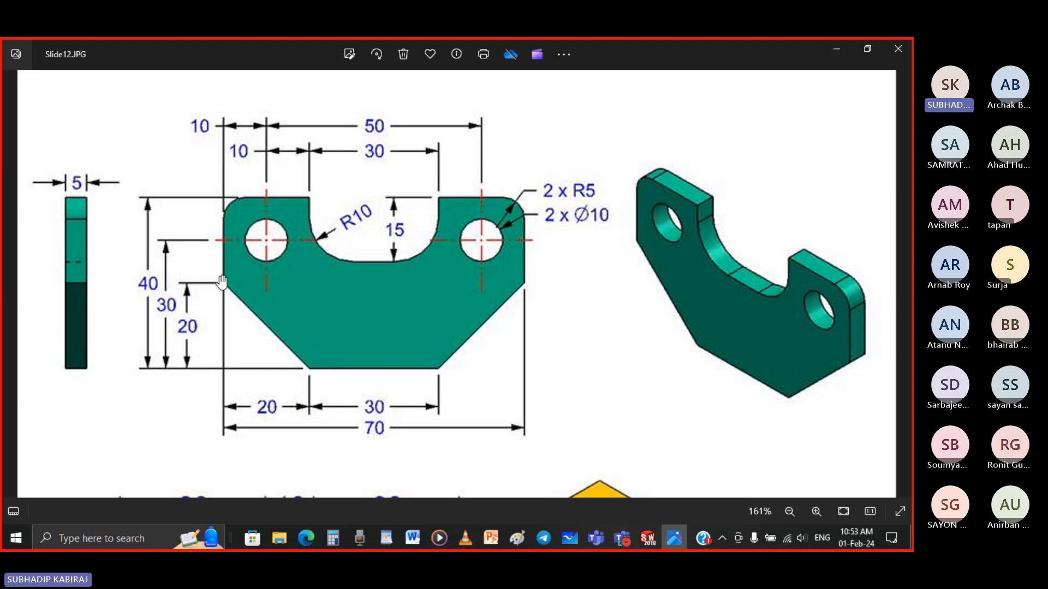
{"action": "left_click", "coordinate": [648, 538]}
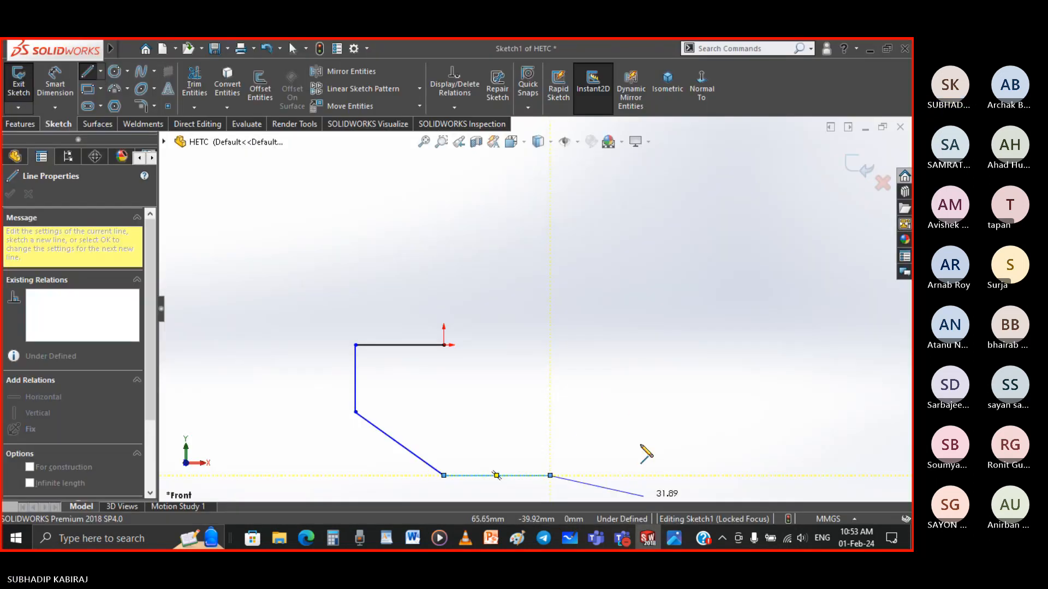
{"action": "left_click", "coordinate": [602, 412]}
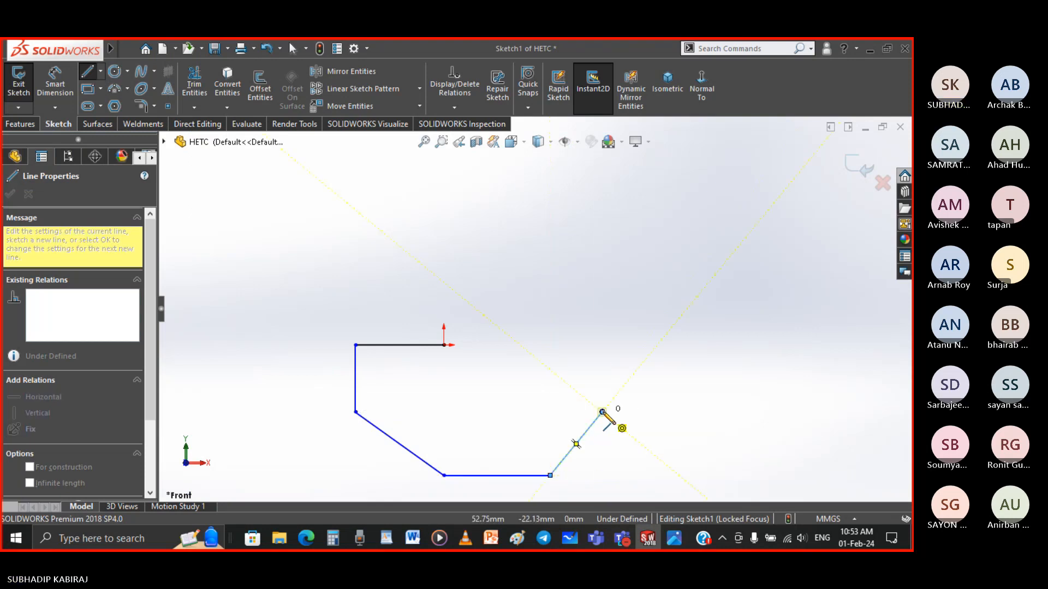
{"action": "left_click", "coordinate": [602, 345]}
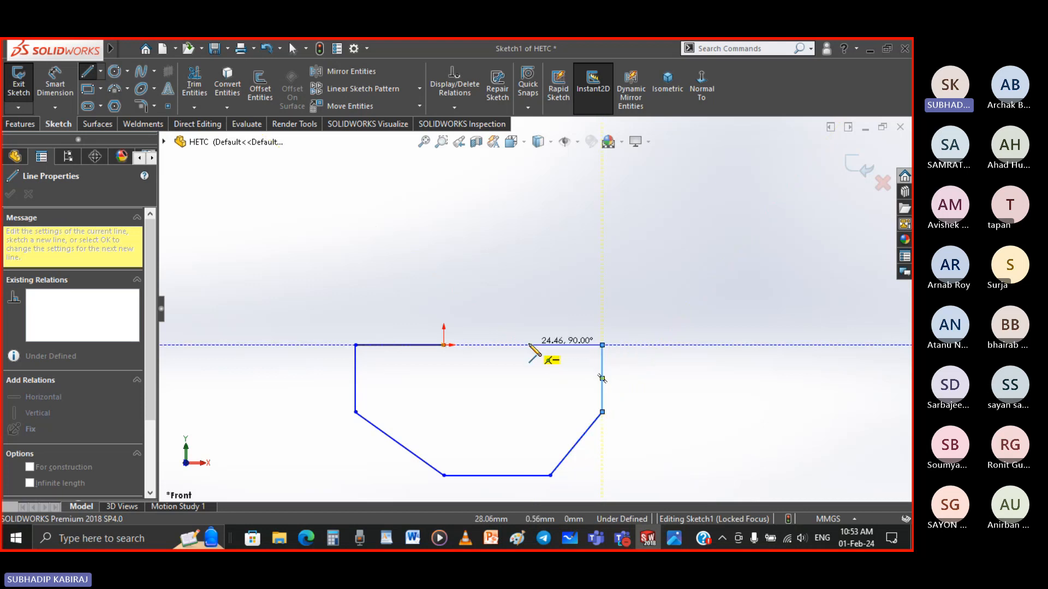
Step: Sketch the second top edge about 24 mm long and a rectangular notch about 14 mm deep, closing the profile at the origin
{"action": "left_click", "coordinate": [528, 345]}
{"action": "left_click", "coordinate": [528, 386]}
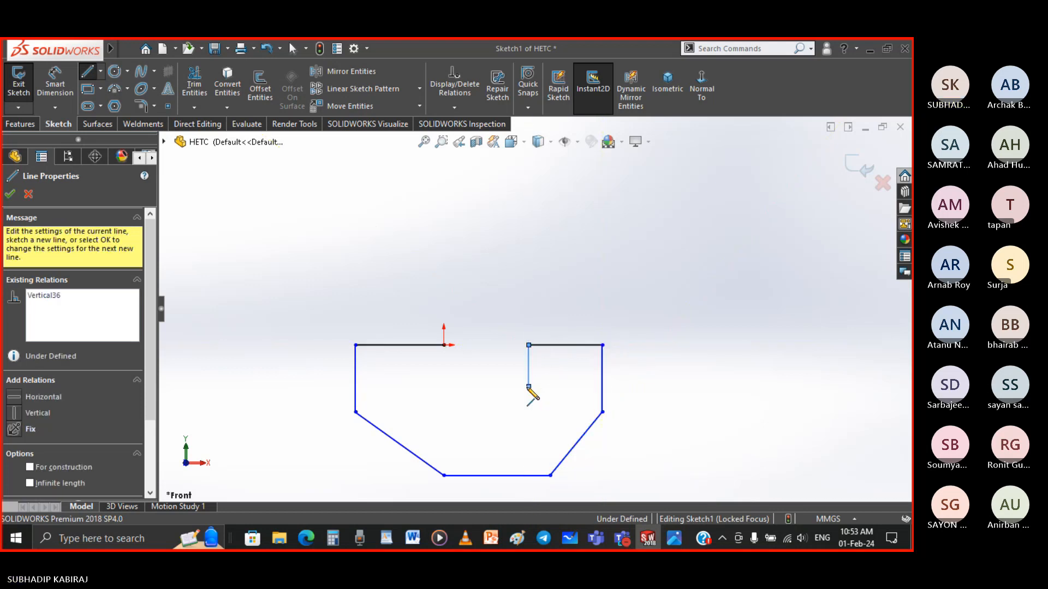
{"action": "left_click", "coordinate": [444, 387]}
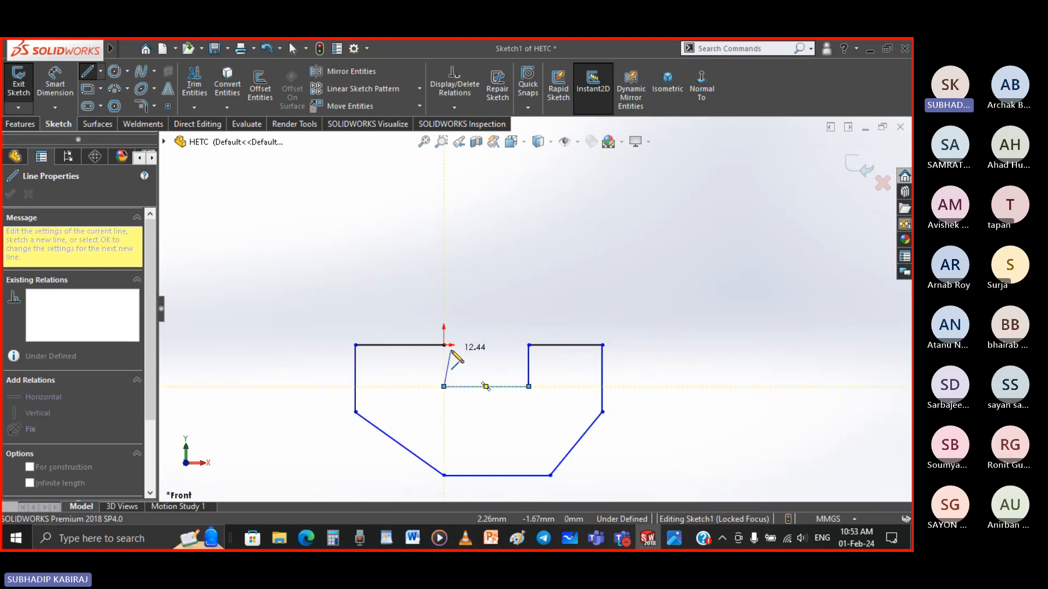
{"action": "left_click", "coordinate": [444, 345]}
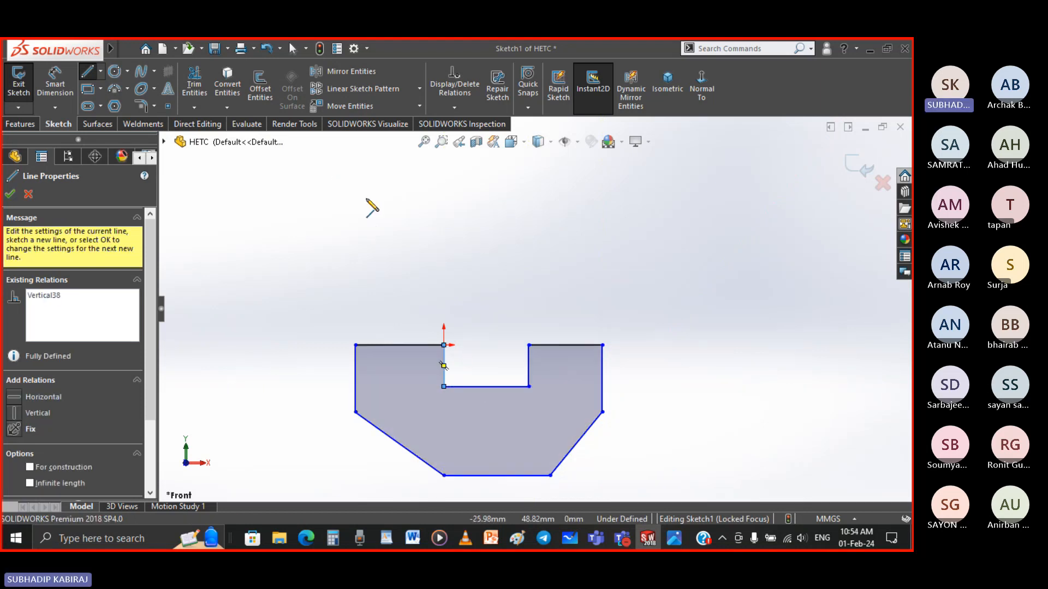
{"action": "key", "text": "Escape"}
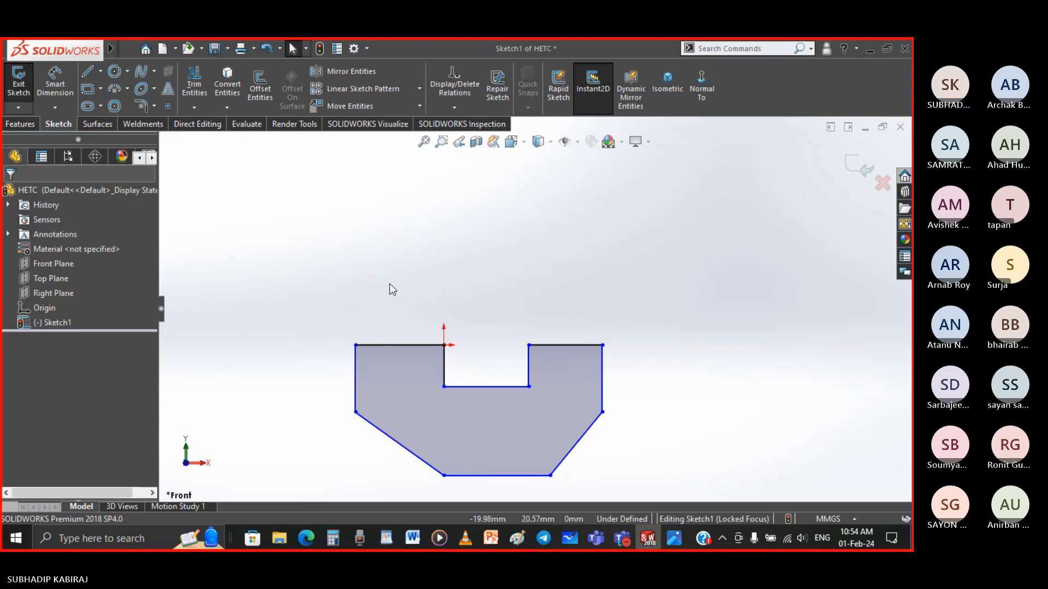
Step: Move the lower end of the negative-X vertical edge outward horizontally to widen that side of the profile
{"action": "scroll", "coordinate": [538, 346], "scroll_direction": "up", "scroll_amount": 3}
{"action": "scroll", "coordinate": [573, 352], "scroll_direction": "down", "scroll_amount": 2}
{"action": "scroll", "coordinate": [573, 354], "scroll_direction": "down", "scroll_amount": 1}
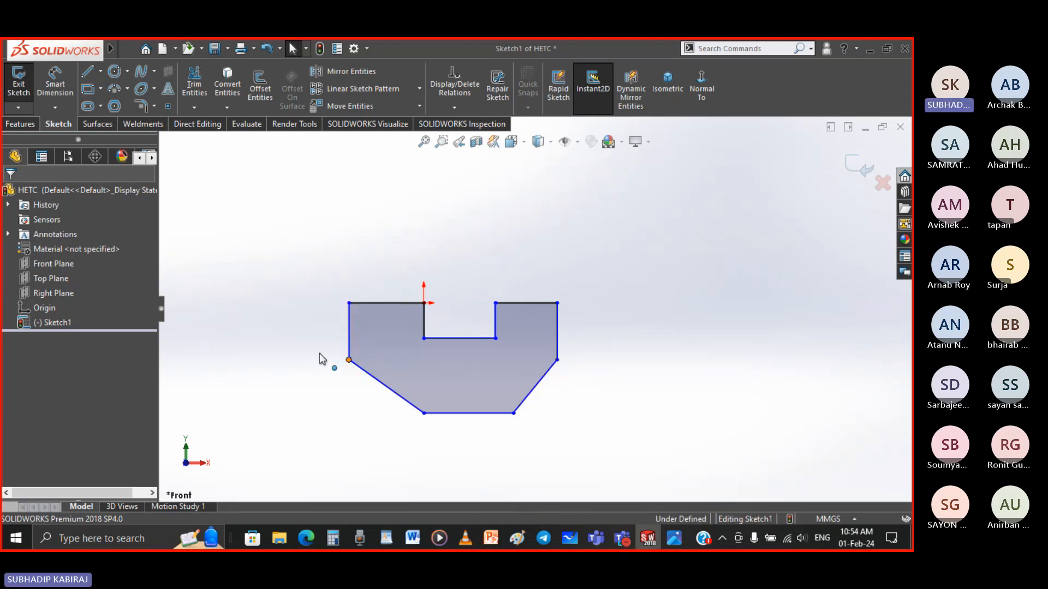
{"action": "mouse_move", "coordinate": [349, 360]}
{"action": "left_mouse_down"}
{"action": "mouse_move", "coordinate": [292, 351]}
{"action": "mouse_move", "coordinate": [362, 364]}
{"action": "mouse_move", "coordinate": [328, 364]}
{"action": "mouse_move", "coordinate": [344, 364]}
{"action": "mouse_move", "coordinate": [289, 339]}
{"action": "mouse_move", "coordinate": [337, 360]}
{"action": "left_mouse_up"}
{"action": "left_click", "coordinate": [303, 397]}
{"action": "left_click", "coordinate": [349, 391]}
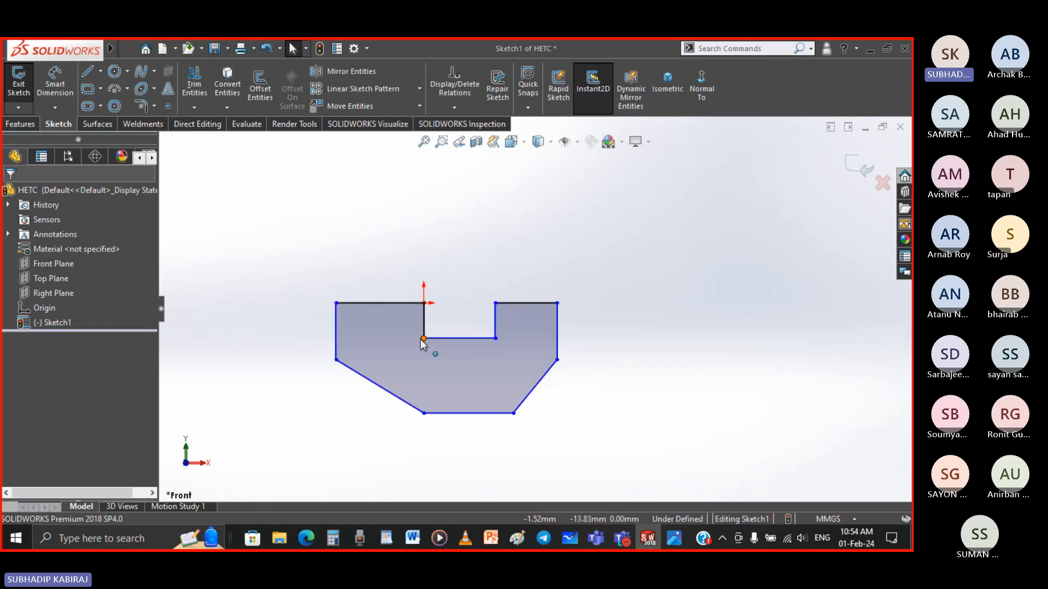
Step: Lower the notch's bottom edge to a depth of about 15 mm, and try moving the positive-X vertical edge's lower corner outward
{"action": "left_click_drag", "start_coordinate": [422, 339], "coordinate": [422, 343]}
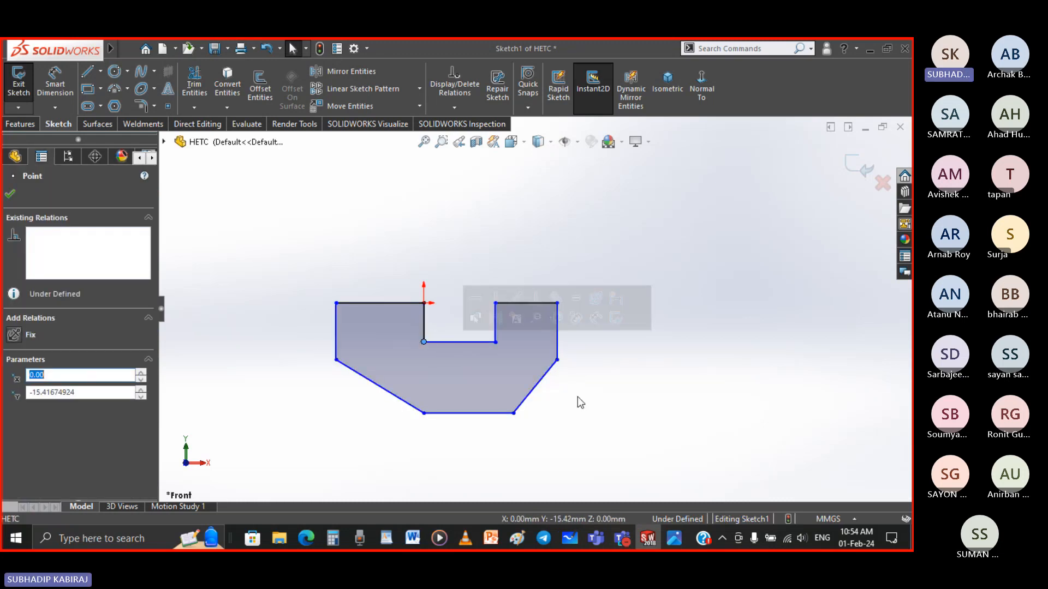
{"action": "left_click", "coordinate": [578, 397]}
{"action": "left_click_drag", "start_coordinate": [557, 360], "coordinate": [599, 390]}
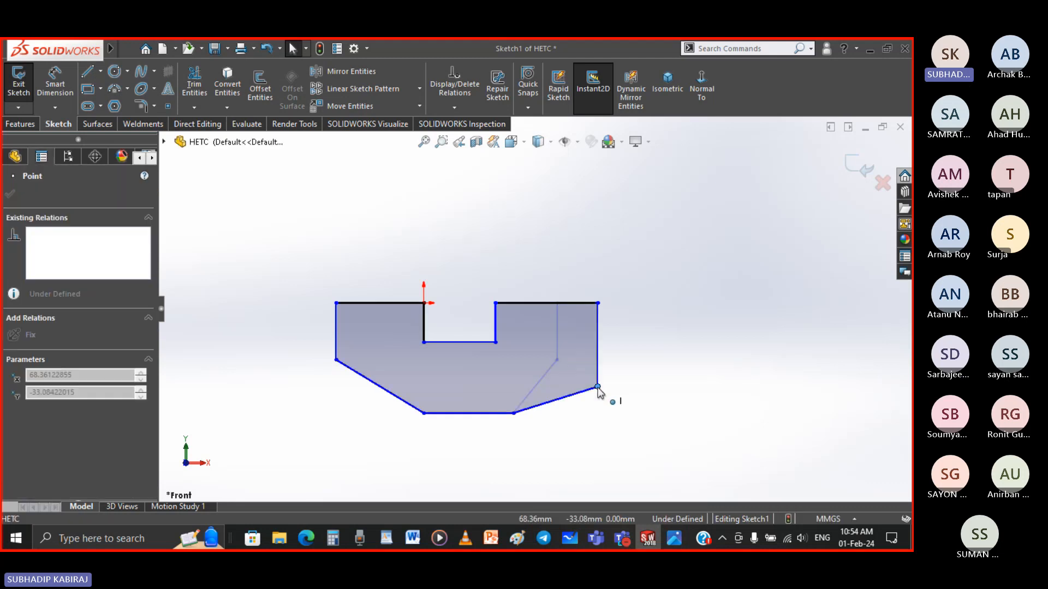
{"action": "key", "text": "ctrl+z"}
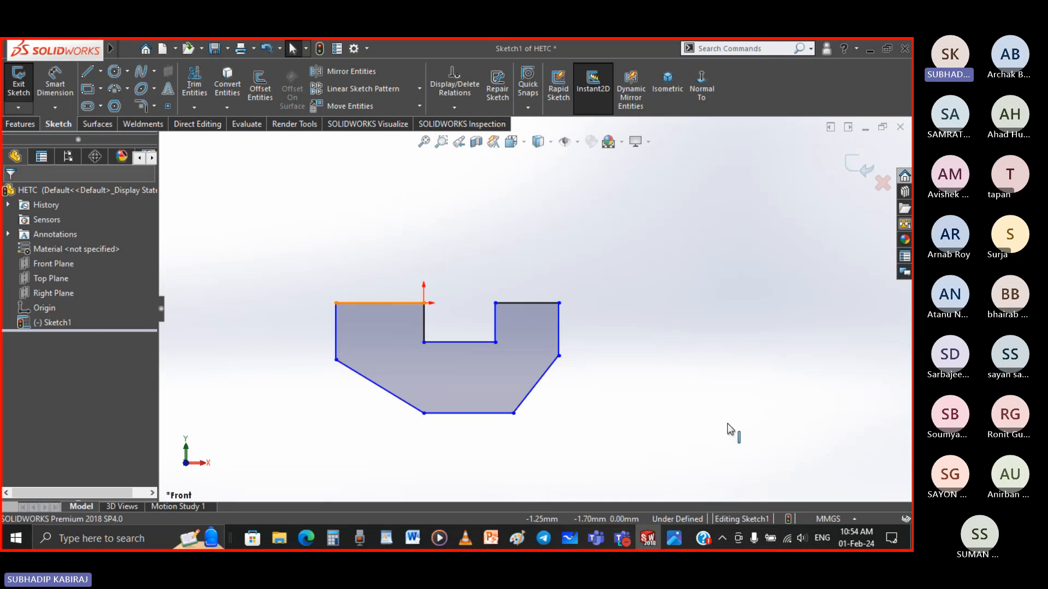
Step: Dimension the top edge on the negative-X side of the notch to 20 mm
{"action": "left_click", "coordinate": [50, 80]}
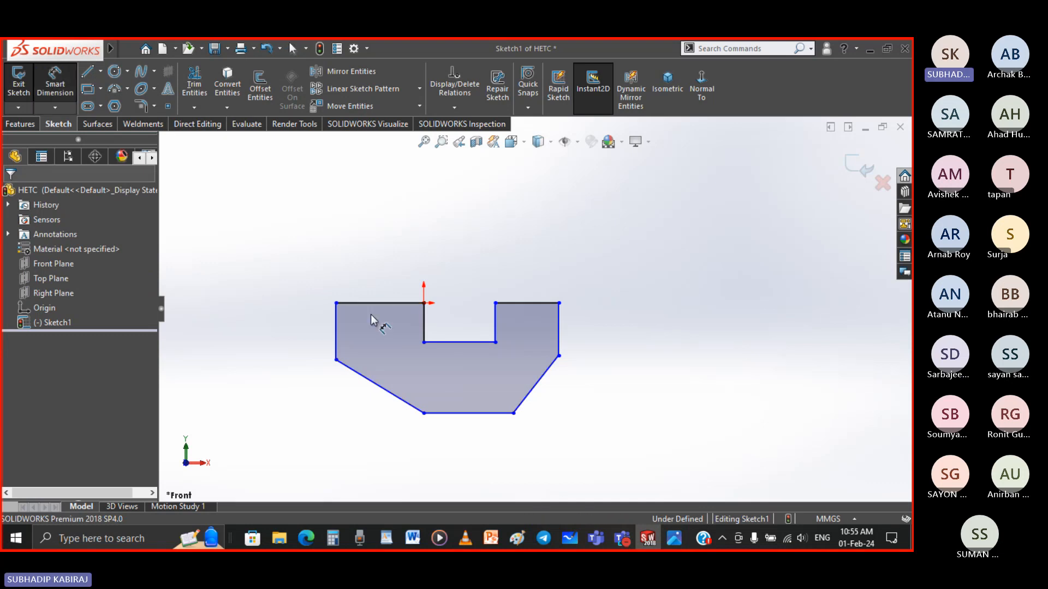
{"action": "left_click", "coordinate": [410, 304]}
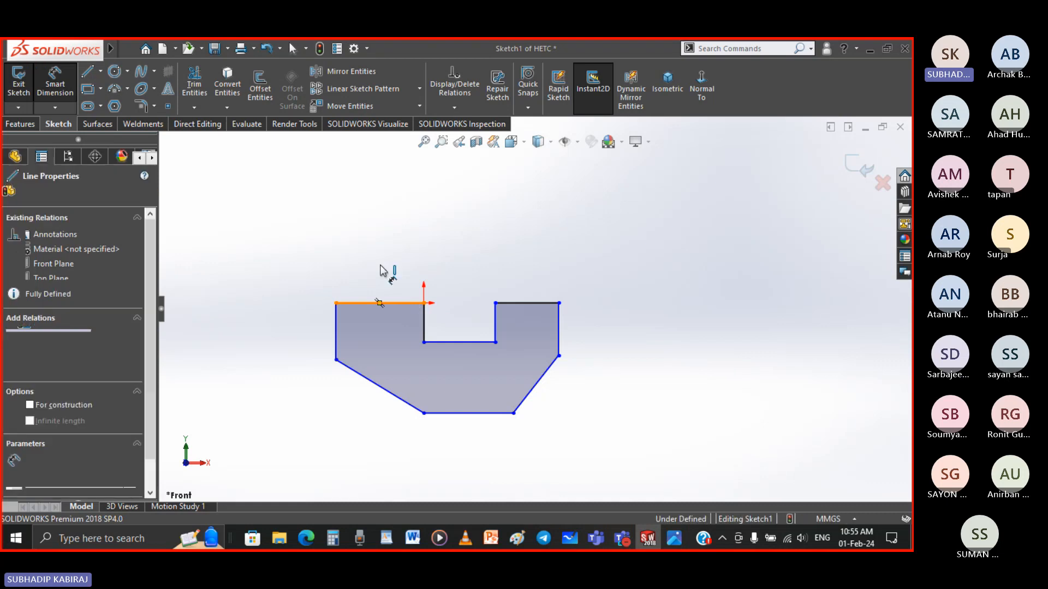
{"action": "left_click", "coordinate": [381, 270]}
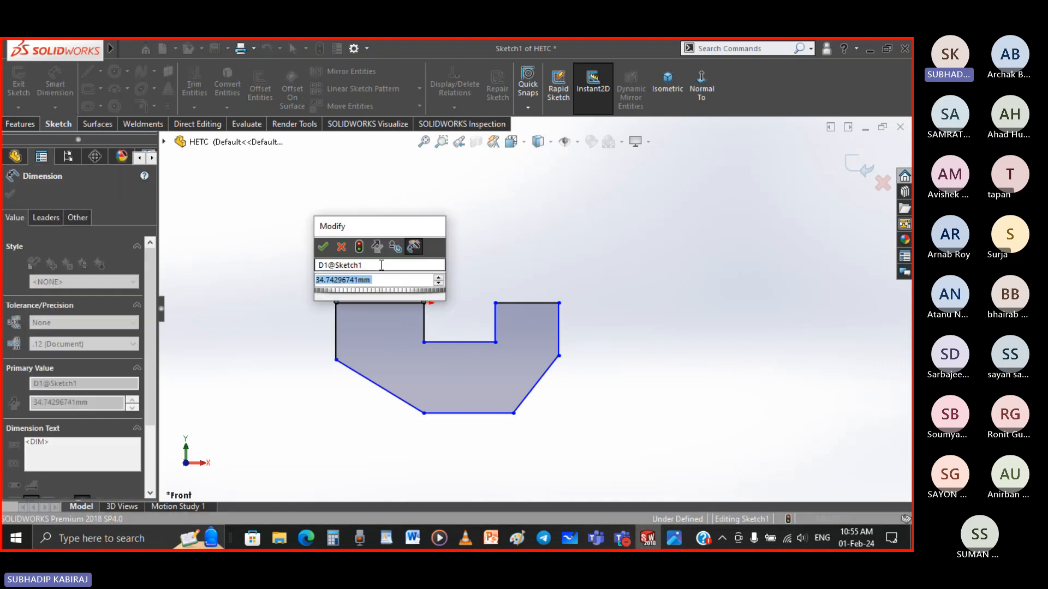
{"action": "type", "text": "20"}
{"action": "key", "text": "Return"}
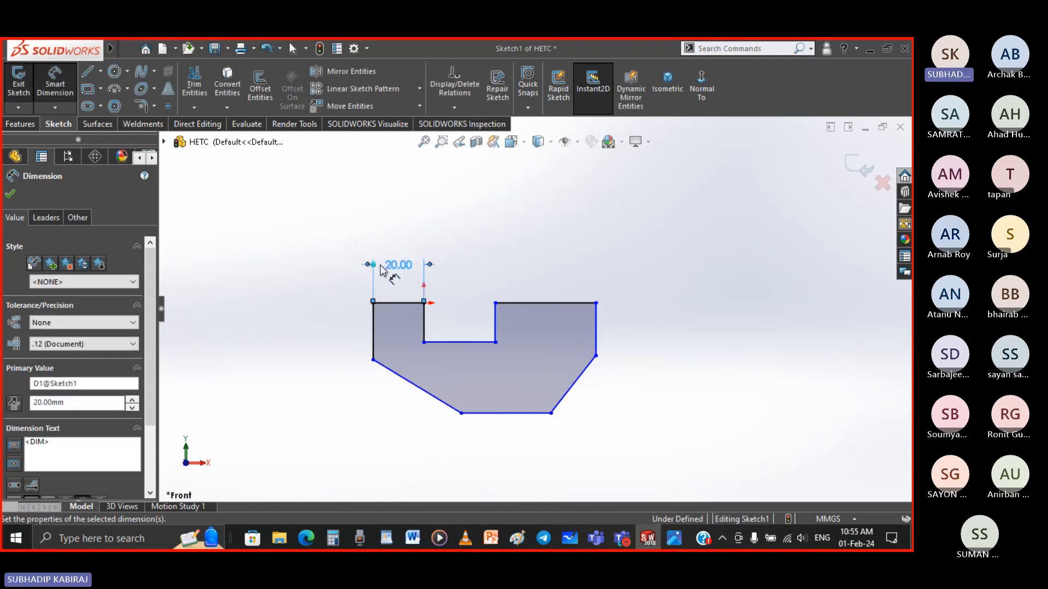
Step: Dimension the negative-X vertical edge to 20 mm, picking up the value of the top edge's dimension
{"action": "left_click", "coordinate": [369, 334]}
{"action": "left_click", "coordinate": [332, 335]}
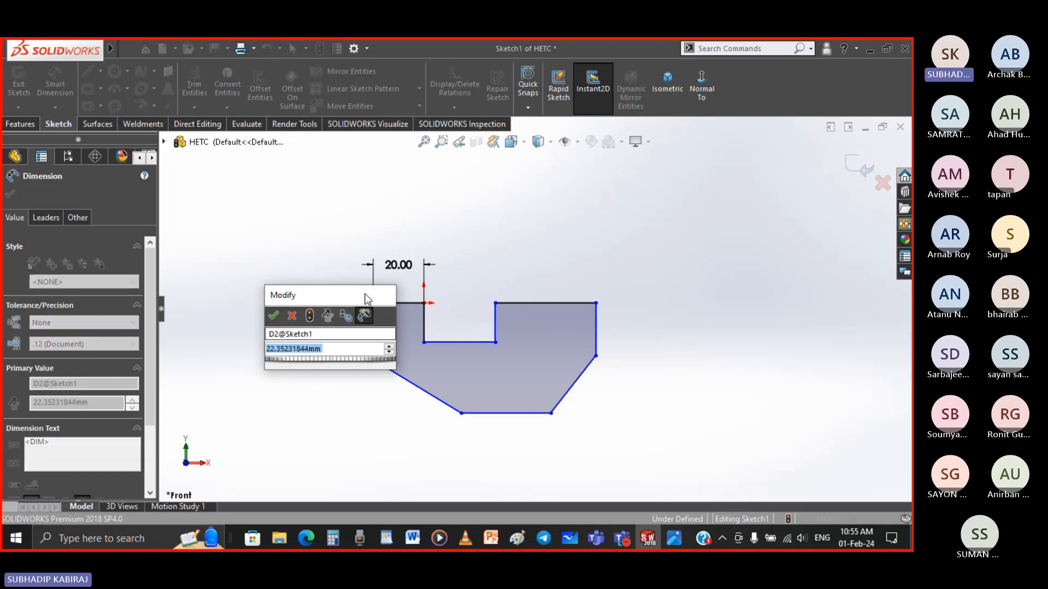
{"action": "left_click", "coordinate": [402, 269]}
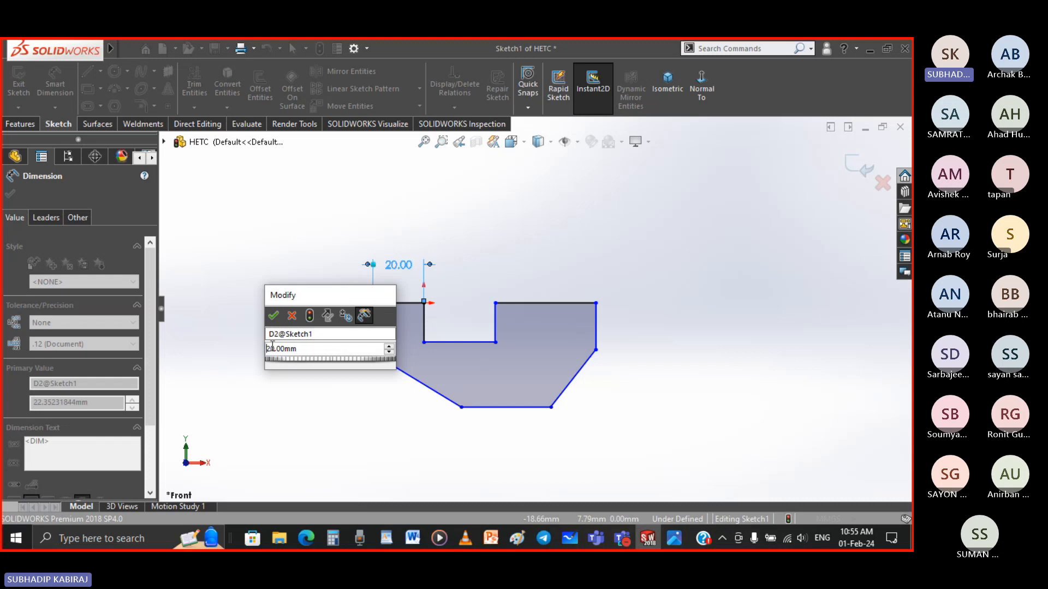
{"action": "left_click", "coordinate": [319, 404]}
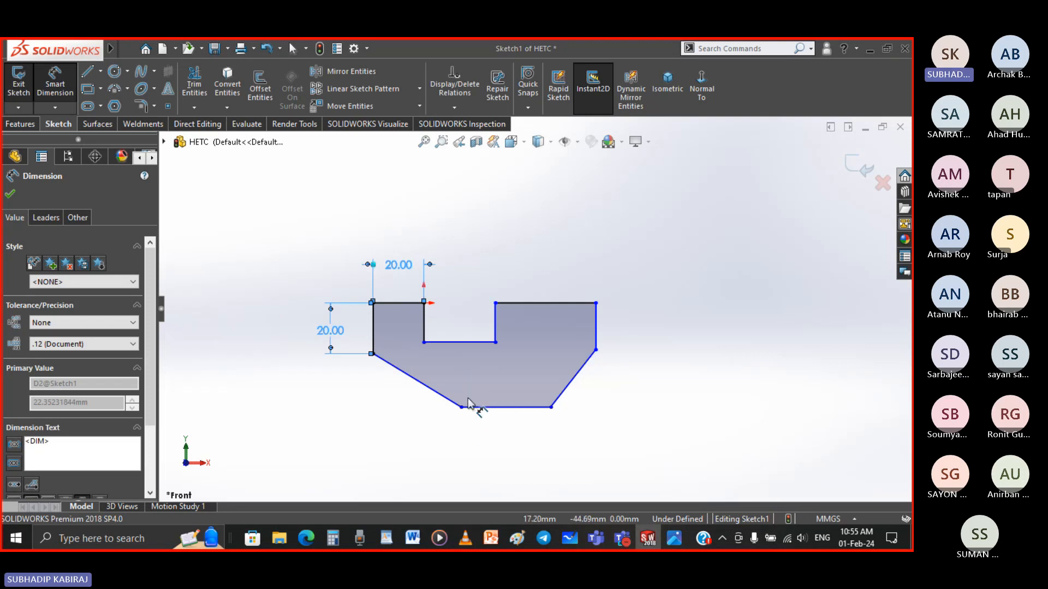
Step: Check the notch width on the Slide12.JPG drawing and dimension the notch's bottom edge to 30 mm
{"action": "left_click", "coordinate": [677, 540]}
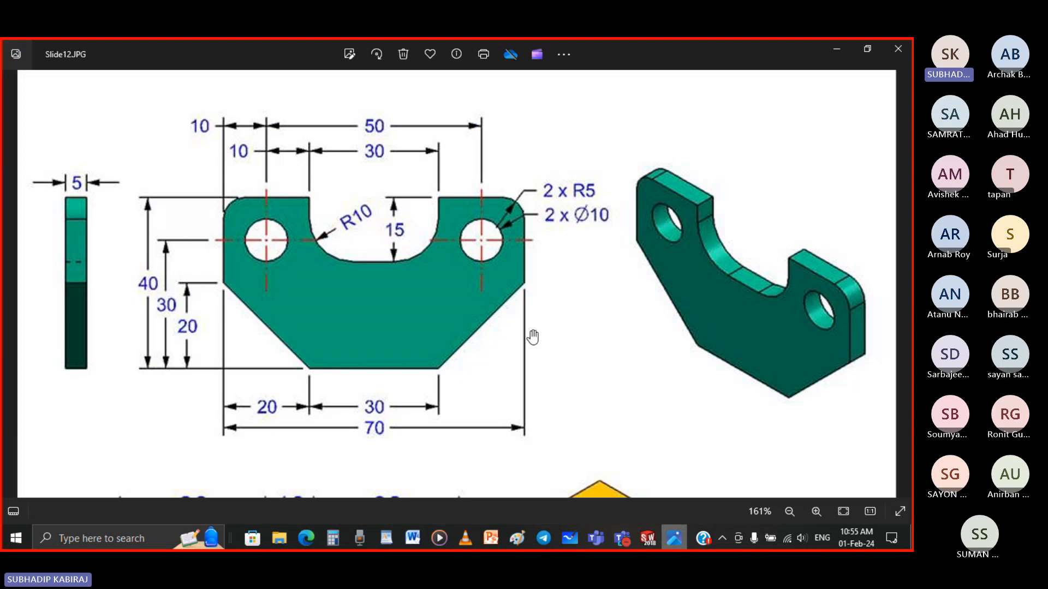
{"action": "left_click", "coordinate": [648, 539]}
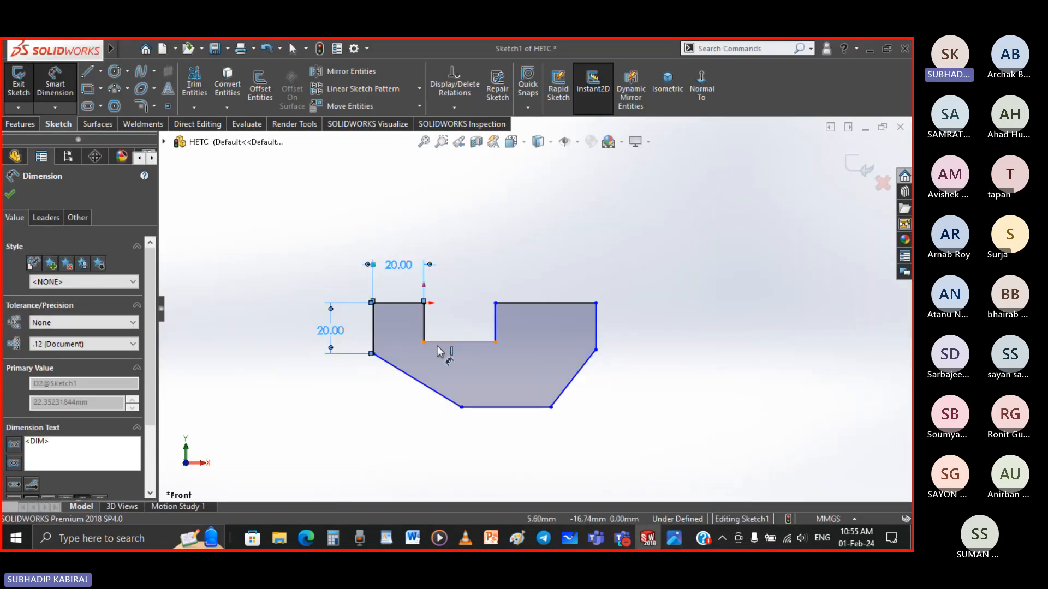
{"action": "left_click", "coordinate": [459, 342]}
{"action": "left_click", "coordinate": [441, 370]}
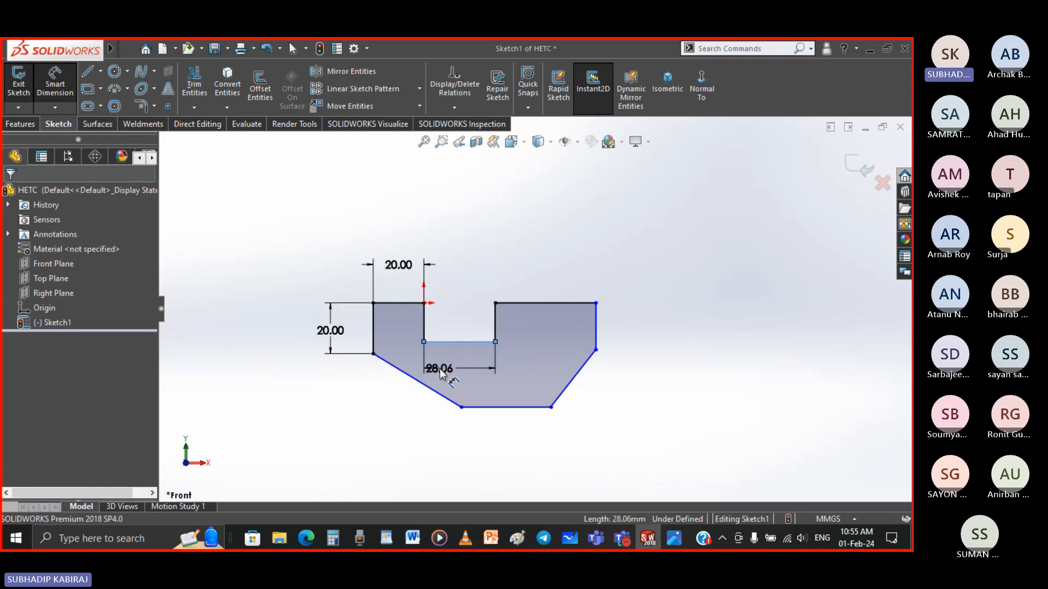
{"action": "type", "text": "30"}
{"action": "key", "text": "Return"}
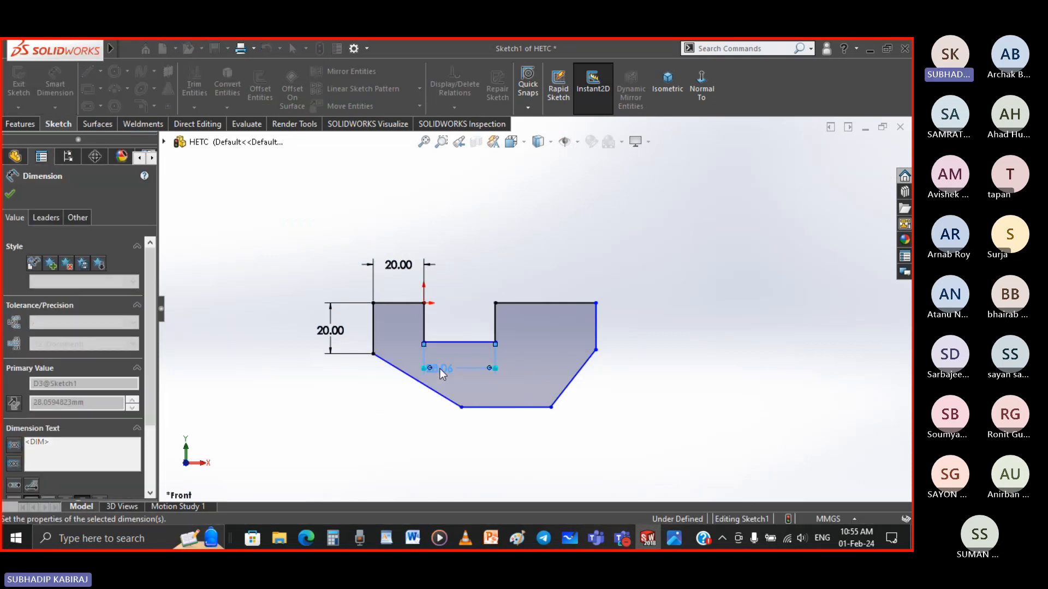
Step: Consult the plate drawing again and dimension the profile's horizontal bottom edge to 30 mm
{"action": "left_click", "coordinate": [674, 539]}
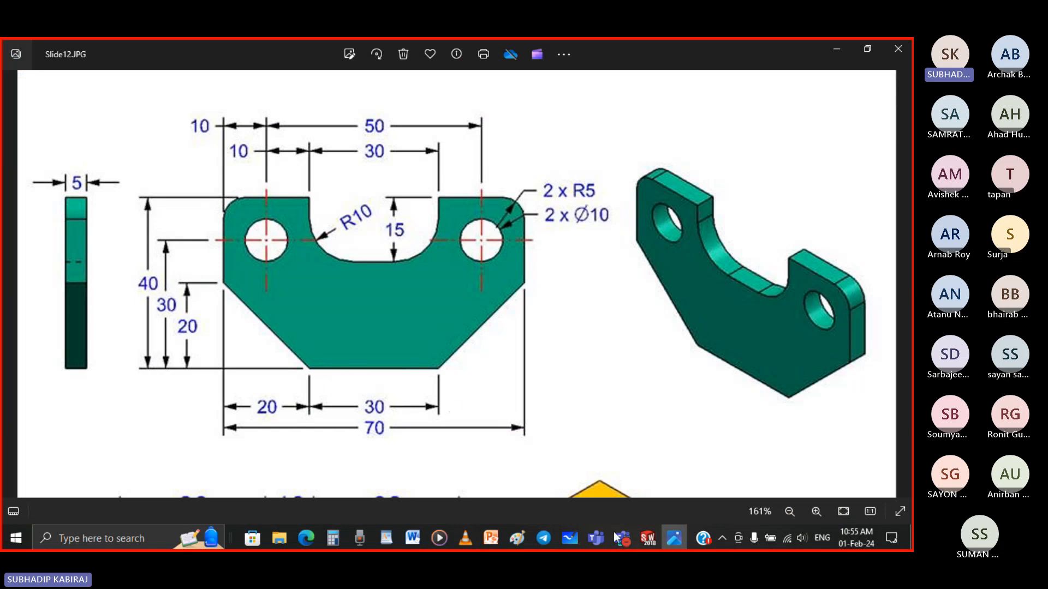
{"action": "left_click", "coordinate": [648, 538]}
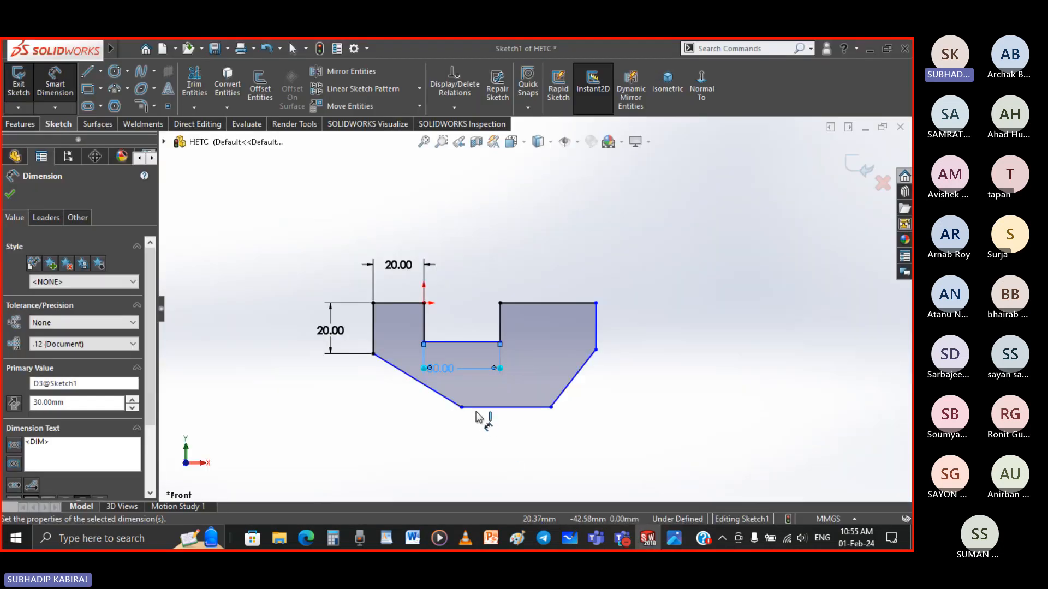
{"action": "left_click", "coordinate": [485, 429]}
{"action": "left_click", "coordinate": [486, 438]}
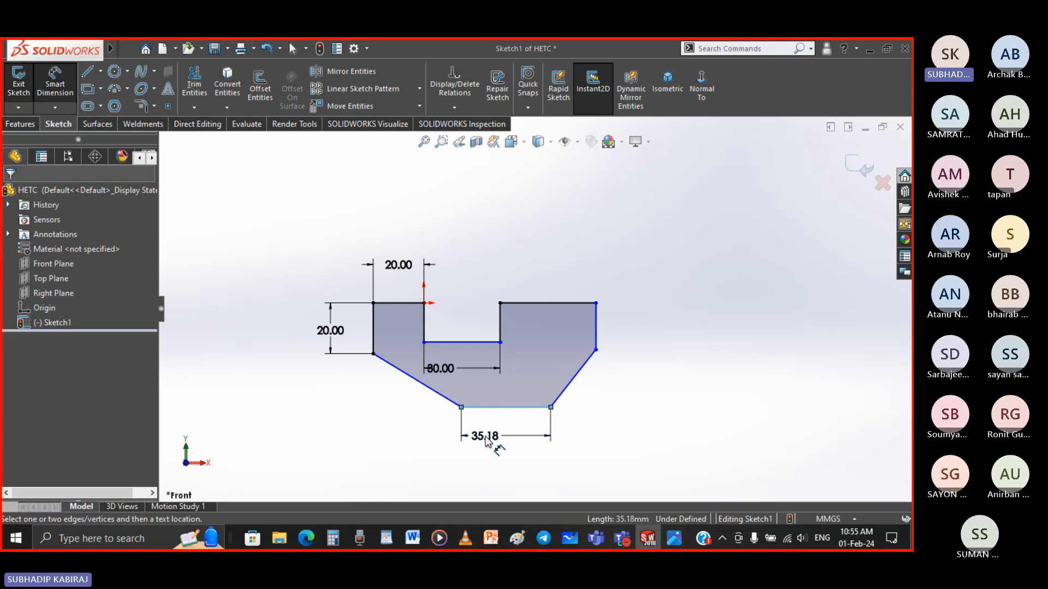
{"action": "type", "text": "30.00mm"}
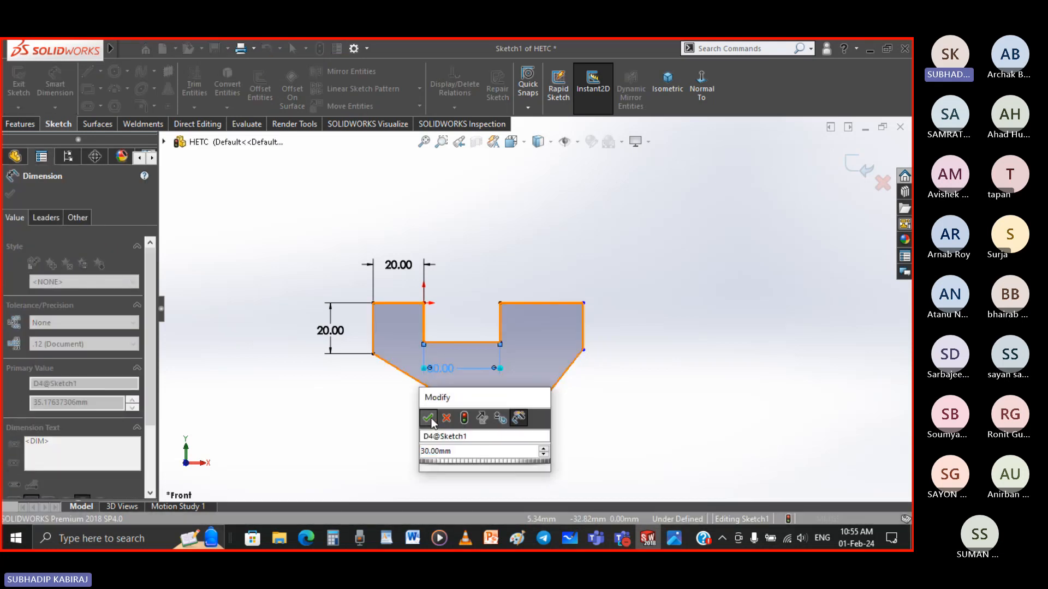
{"action": "key", "text": "Return"}
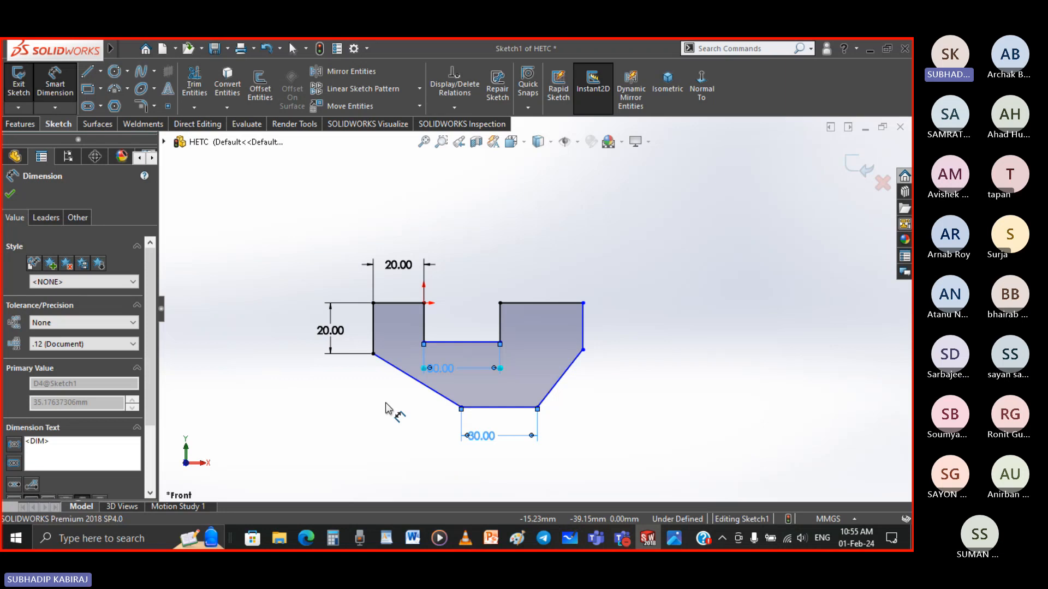
Step: Dimension the horizontal distance between the negative-X slanted line's endpoints to 20 mm, following the plate drawing
{"action": "left_click", "coordinate": [374, 354]}
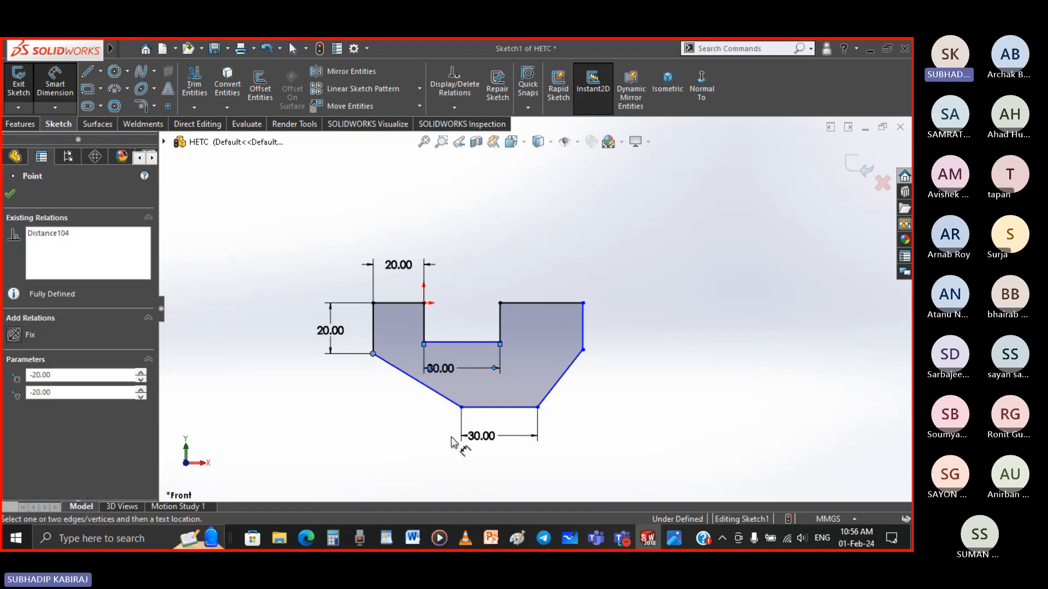
{"action": "left_click", "coordinate": [462, 407]}
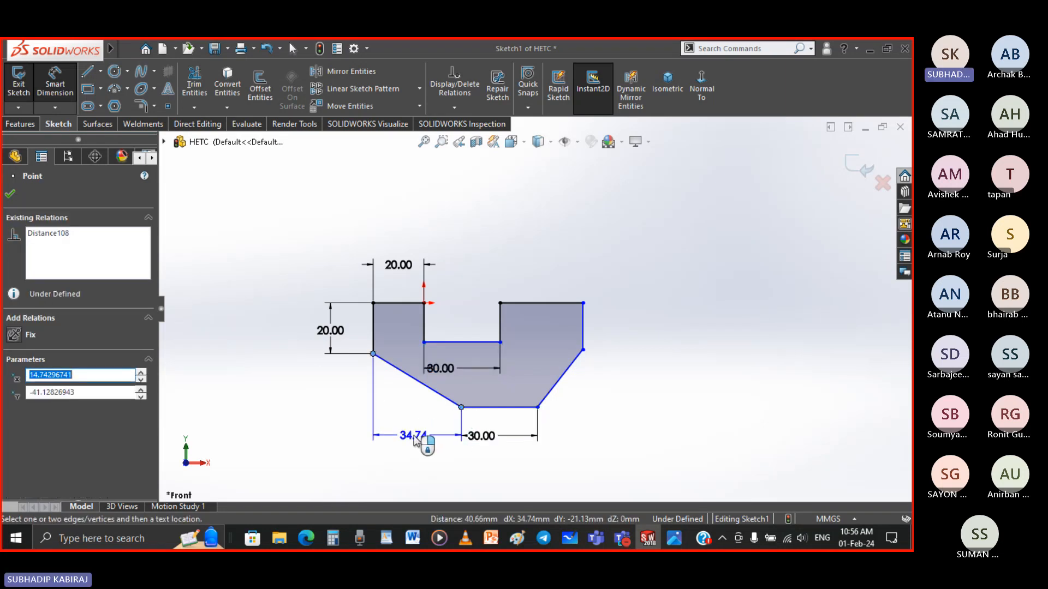
{"action": "left_click", "coordinate": [415, 434]}
{"action": "left_click", "coordinate": [674, 538]}
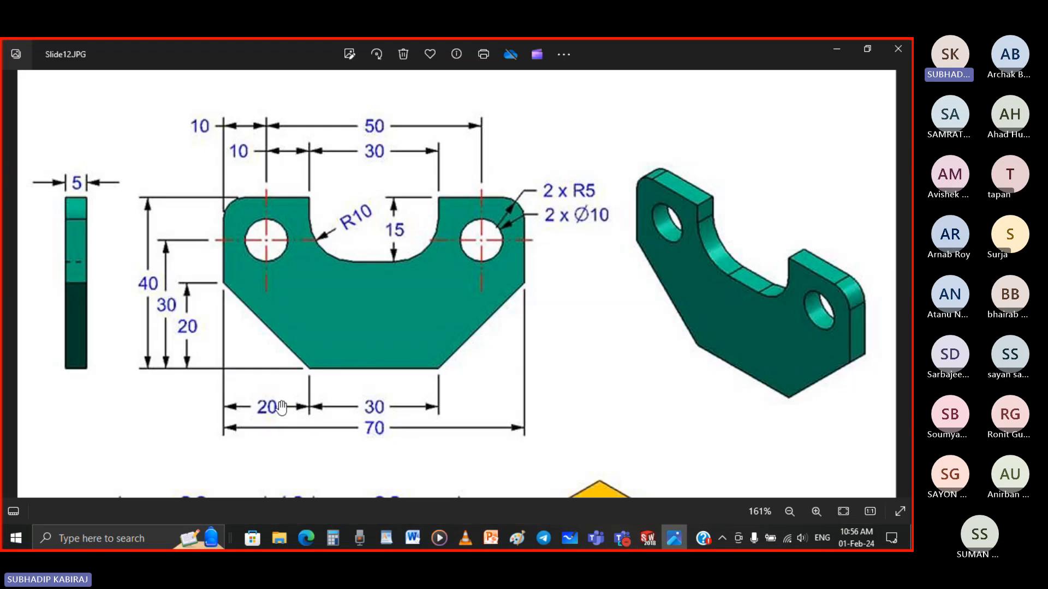
{"action": "key", "text": "alt+Tab"}
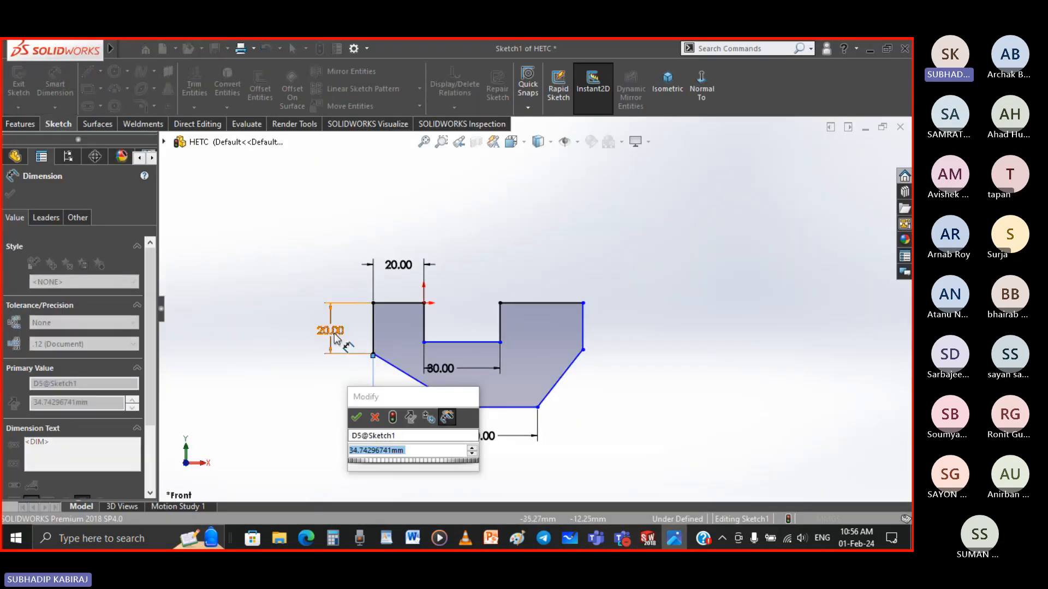
{"action": "type", "text": "20.00mm"}
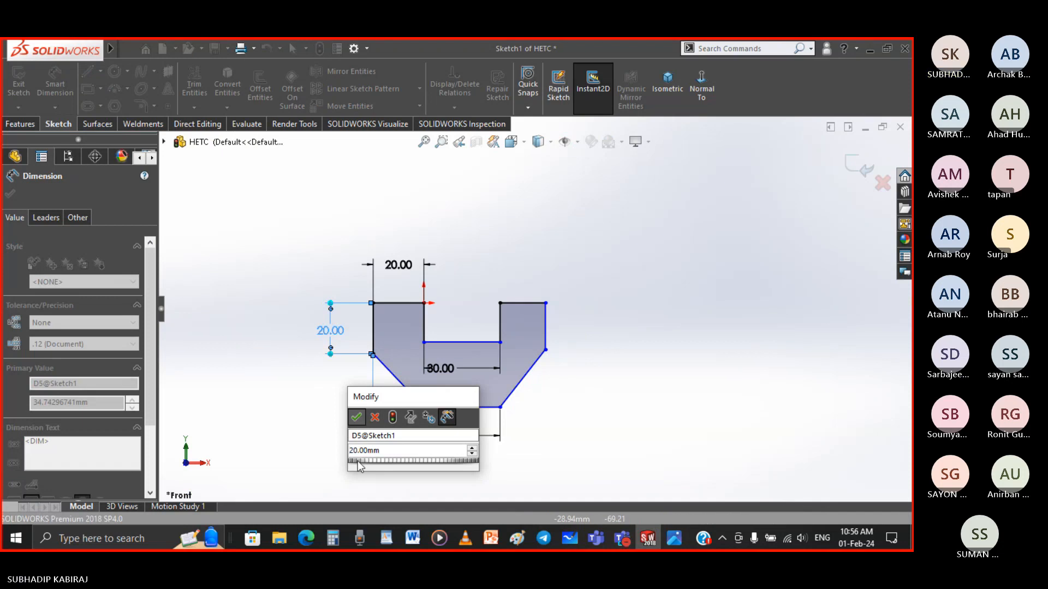
{"action": "key", "text": "Return"}
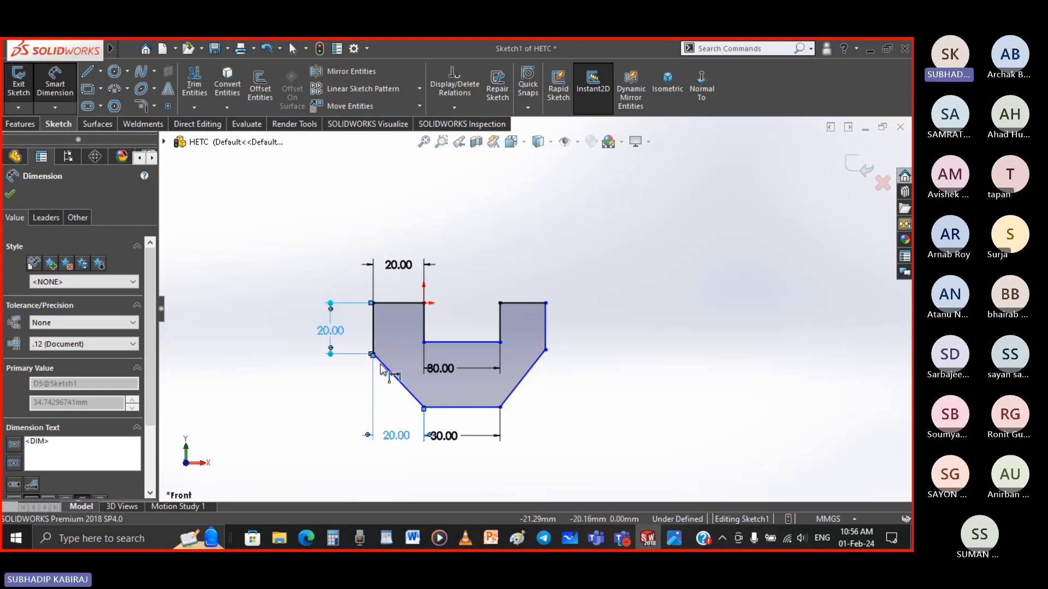
Step: Dimension the overall height between the negative-X top edge and the bottom edge to 40 mm, and end dimensioning
{"action": "left_click", "coordinate": [382, 304]}
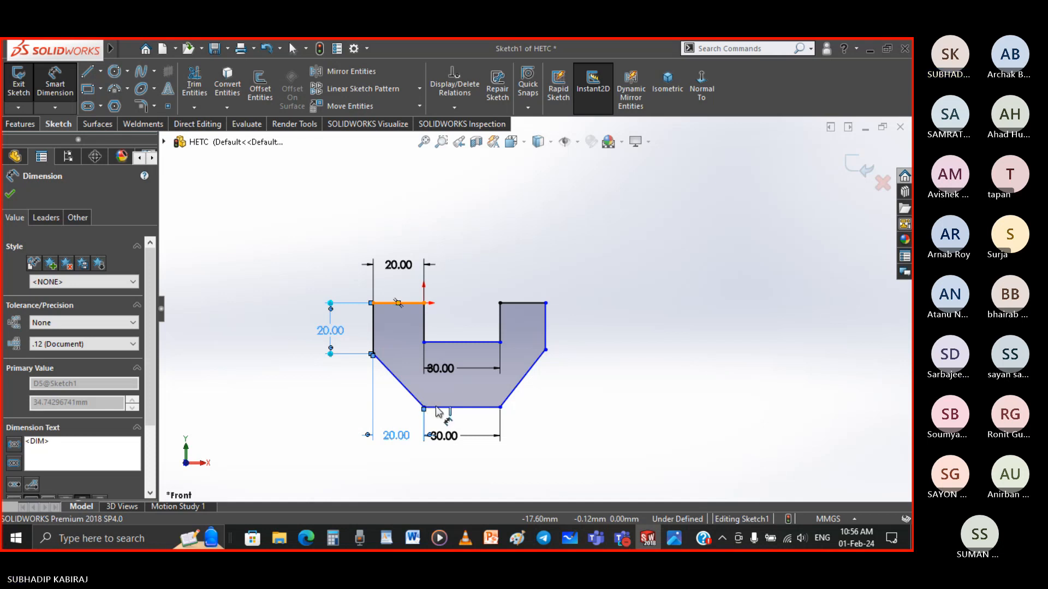
{"action": "left_click", "coordinate": [437, 407]}
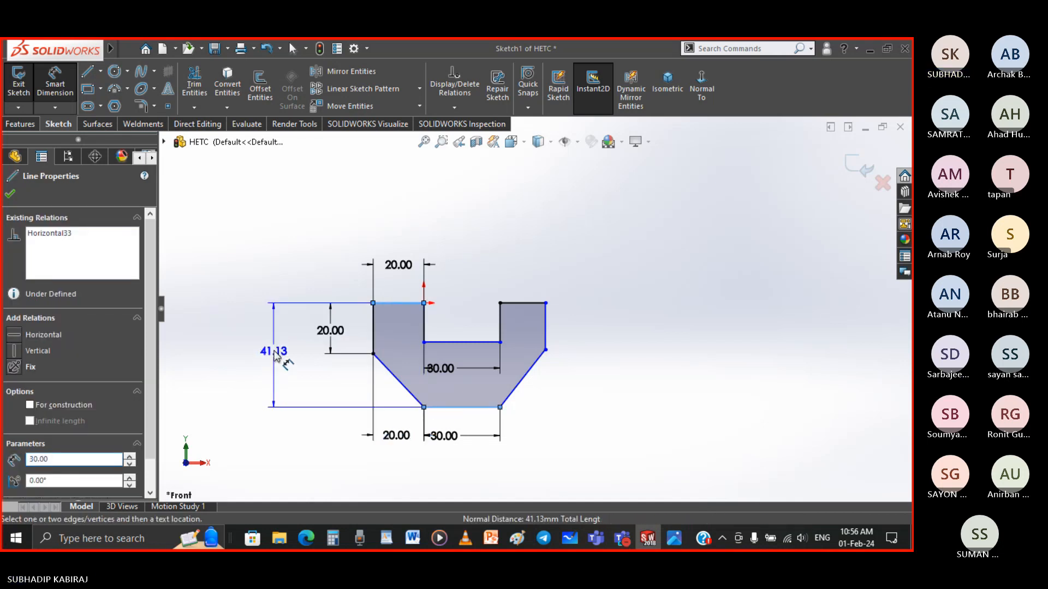
{"action": "left_click", "coordinate": [277, 356]}
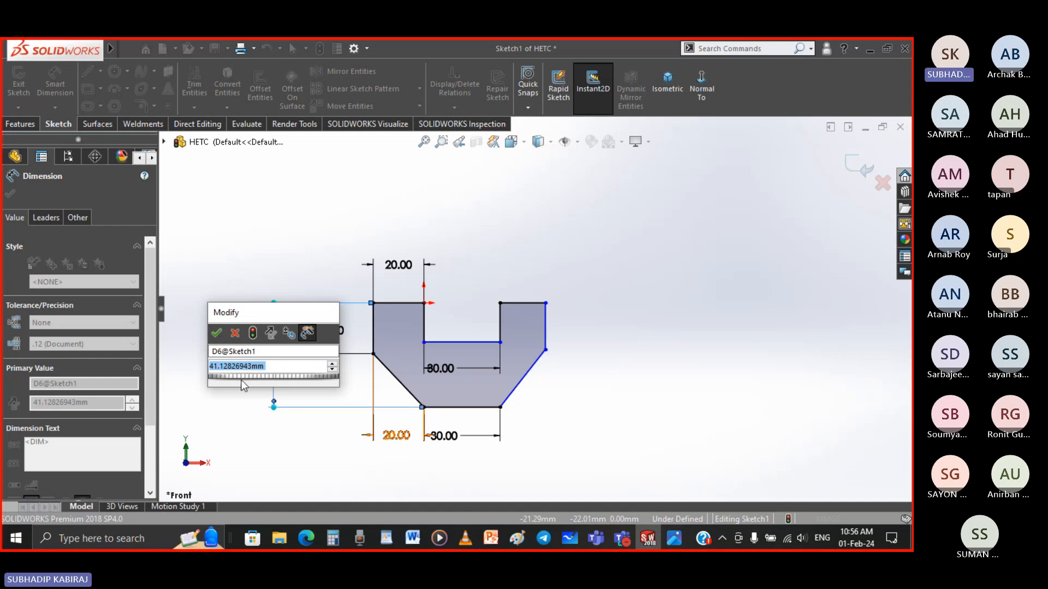
{"action": "left_click", "coordinate": [396, 438]}
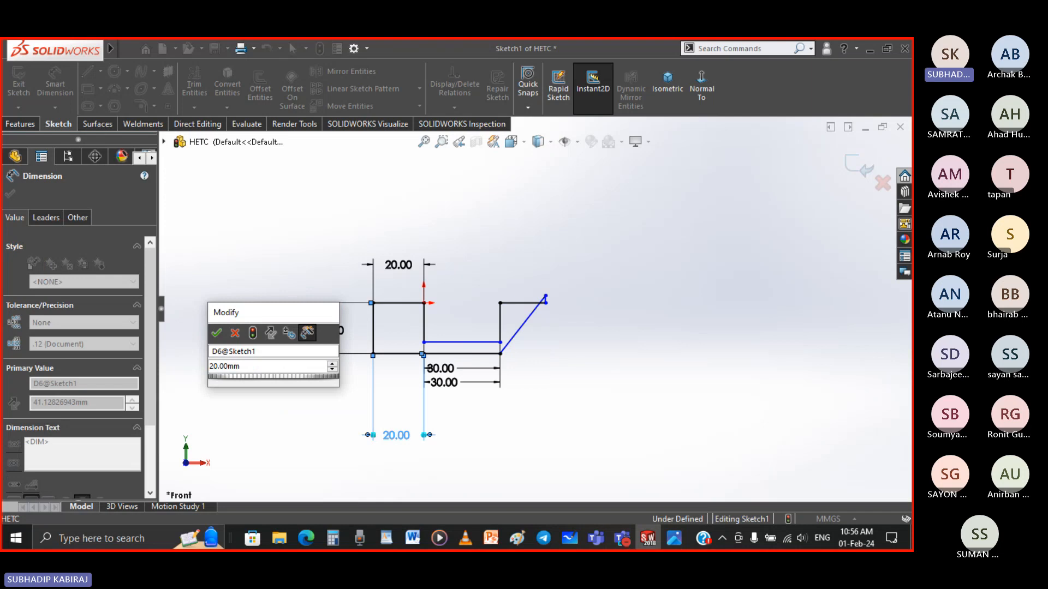
{"action": "double_click", "coordinate": [248, 366]}
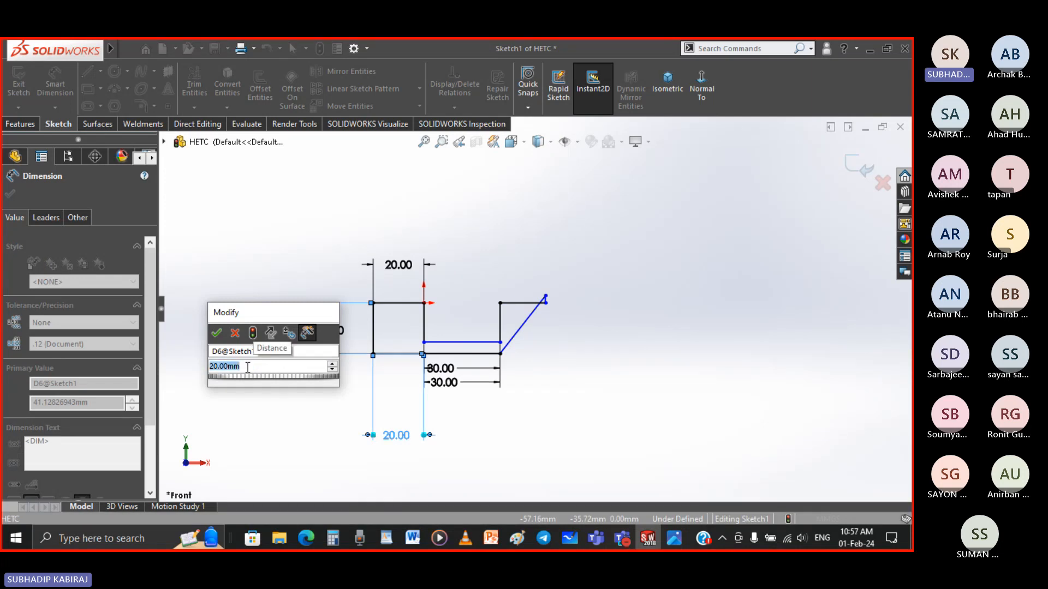
{"action": "key", "text": "Return"}
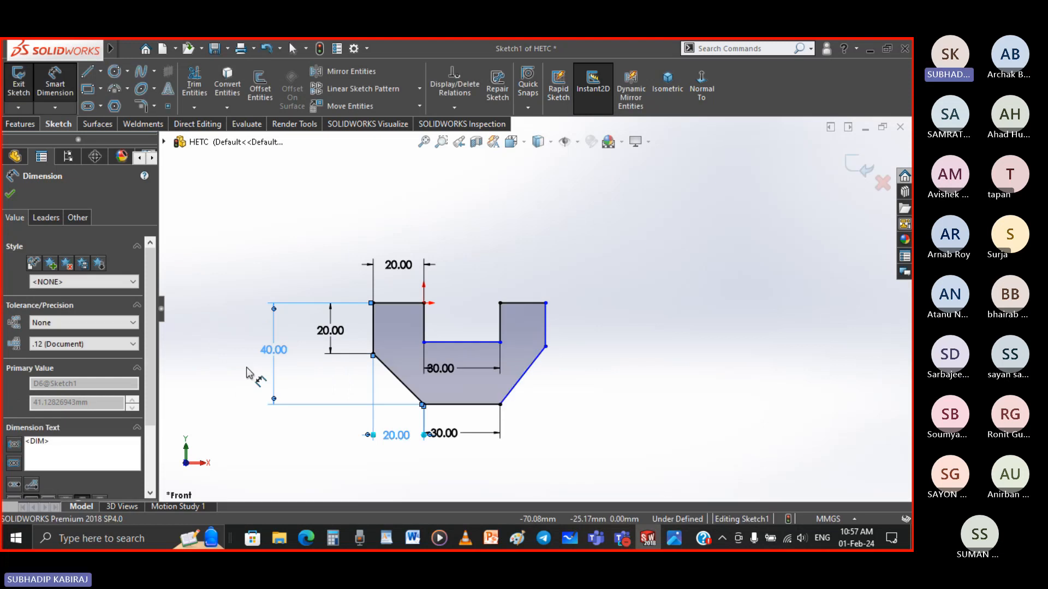
{"action": "key", "text": "Escape"}
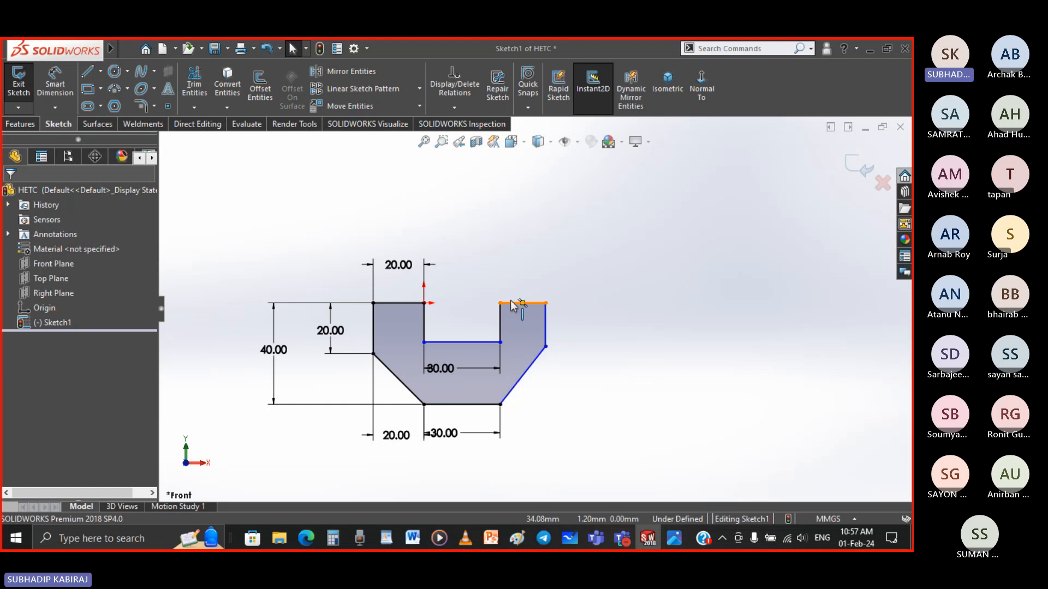
Step: Add an Equal relation between the two horizontal top edges on either side of the notch
{"action": "left_click", "coordinate": [457, 106]}
{"action": "left_click", "coordinate": [473, 139]}
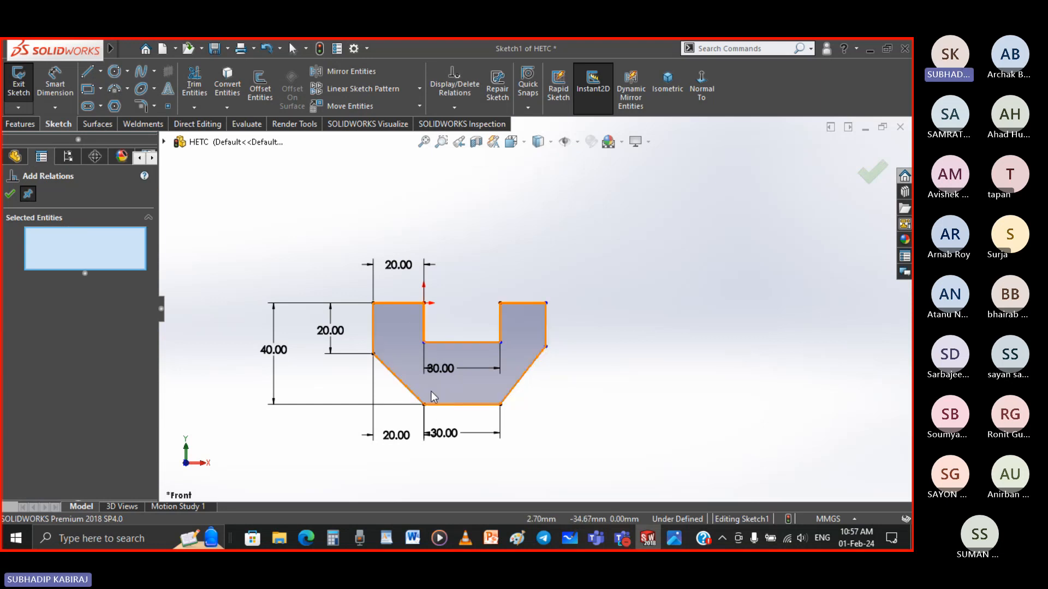
{"action": "left_click", "coordinate": [416, 304]}
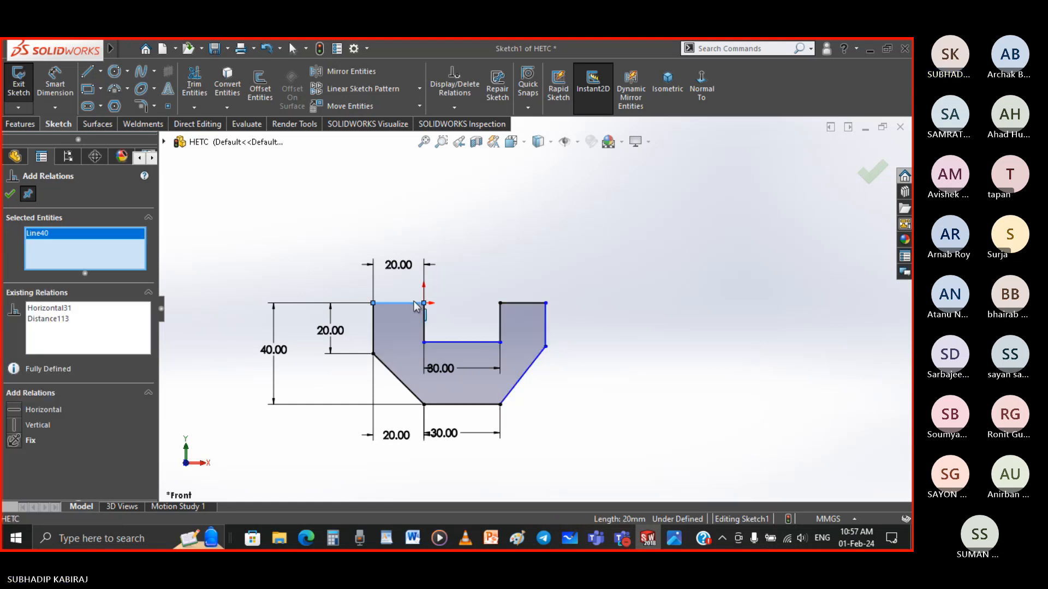
{"action": "left_click", "coordinate": [513, 303]}
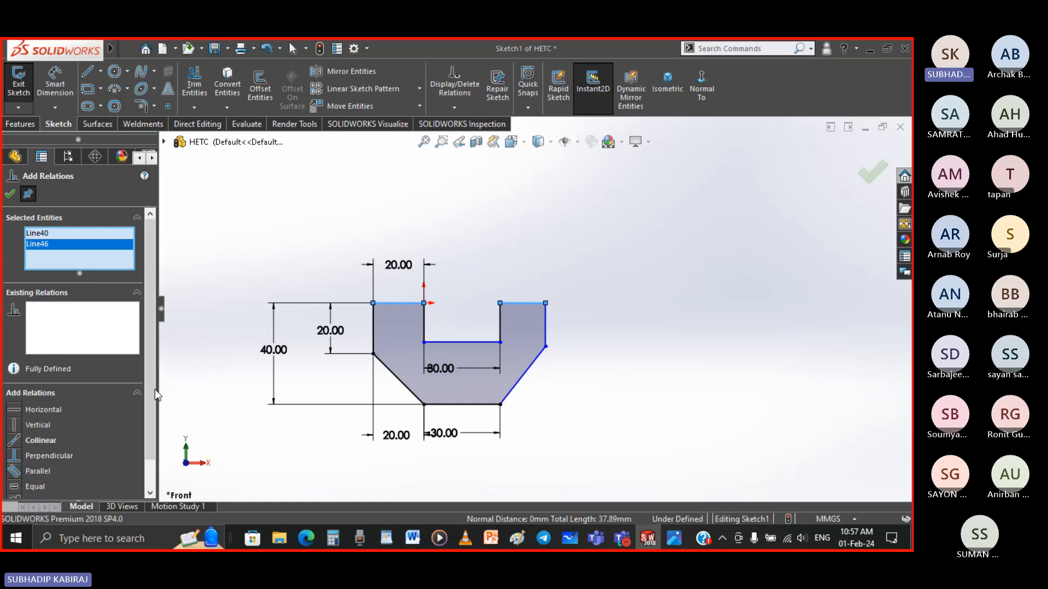
{"action": "scroll", "coordinate": [154, 395], "scroll_direction": "down", "scroll_amount": 1}
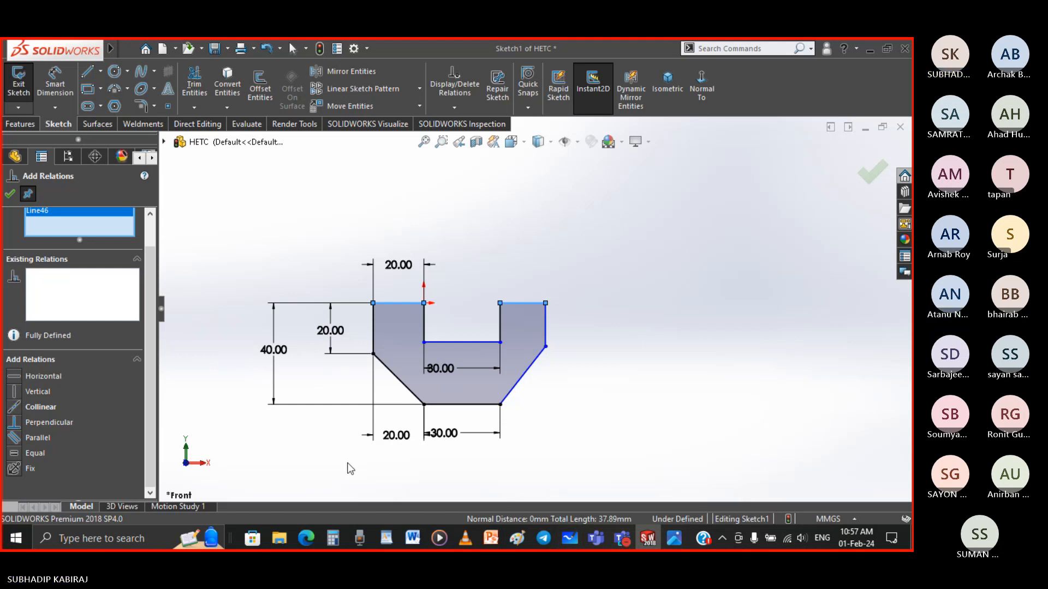
{"action": "left_click", "coordinate": [18, 453]}
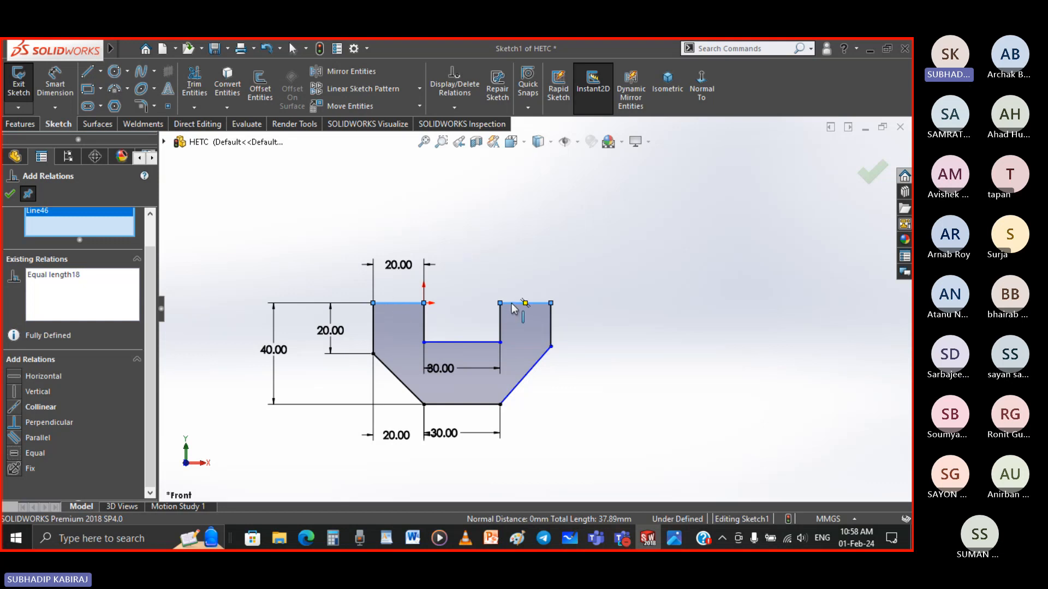
{"action": "left_click", "coordinate": [10, 193]}
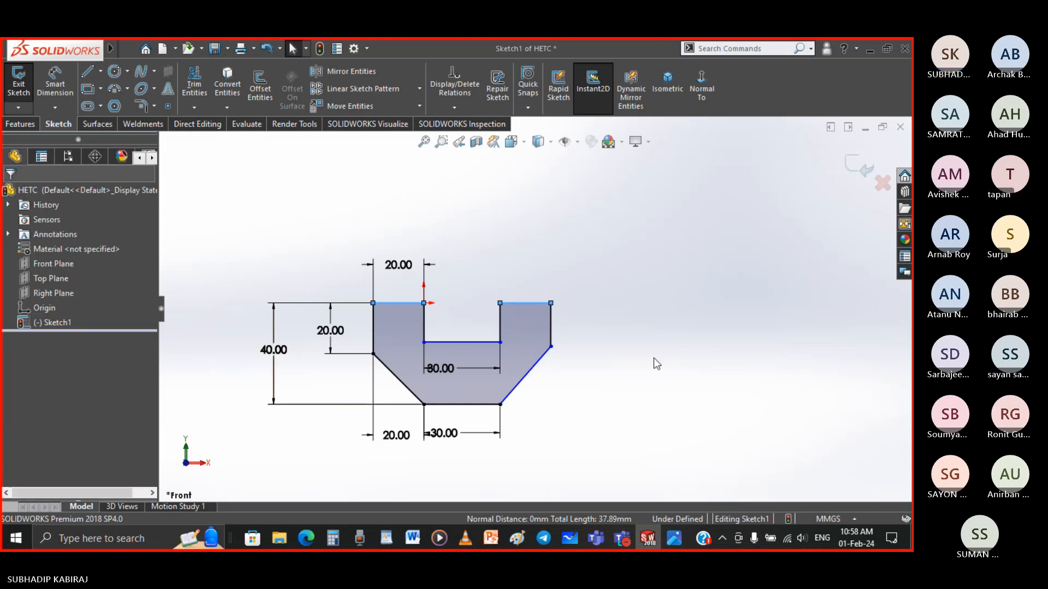
{"action": "left_click", "coordinate": [617, 460]}
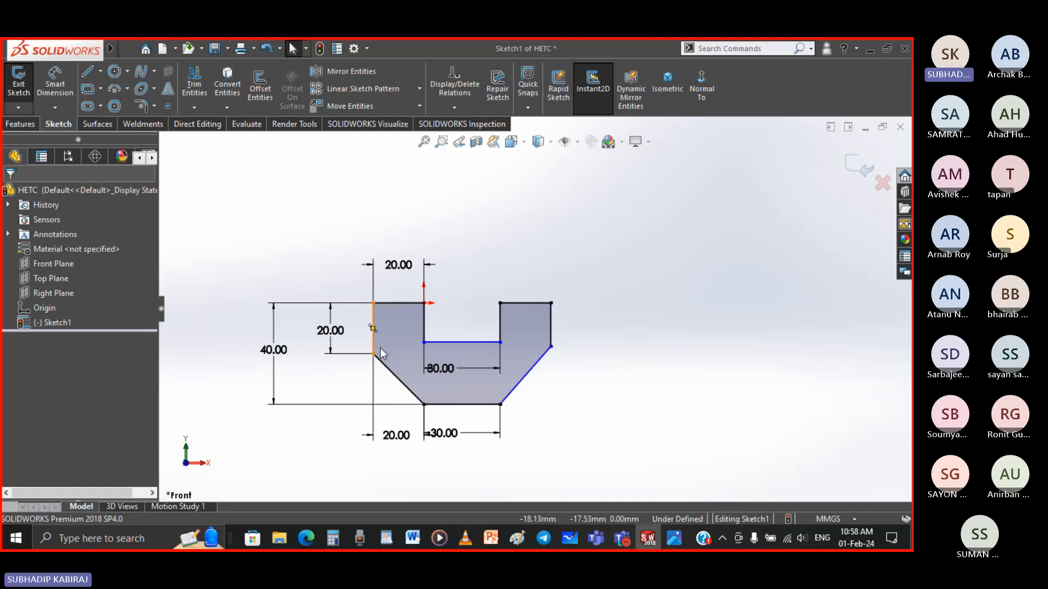
Step: Add an Equal relation between the profile's two outer vertical edges
{"action": "left_click", "coordinate": [470, 106]}
{"action": "left_click", "coordinate": [474, 138]}
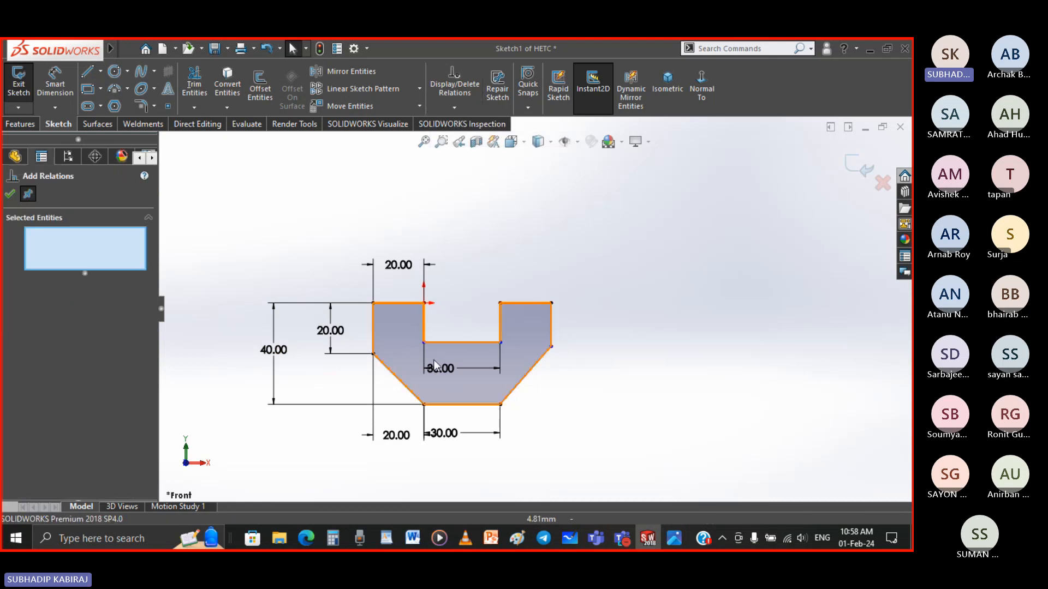
{"action": "left_click", "coordinate": [375, 348]}
{"action": "left_click", "coordinate": [551, 340]}
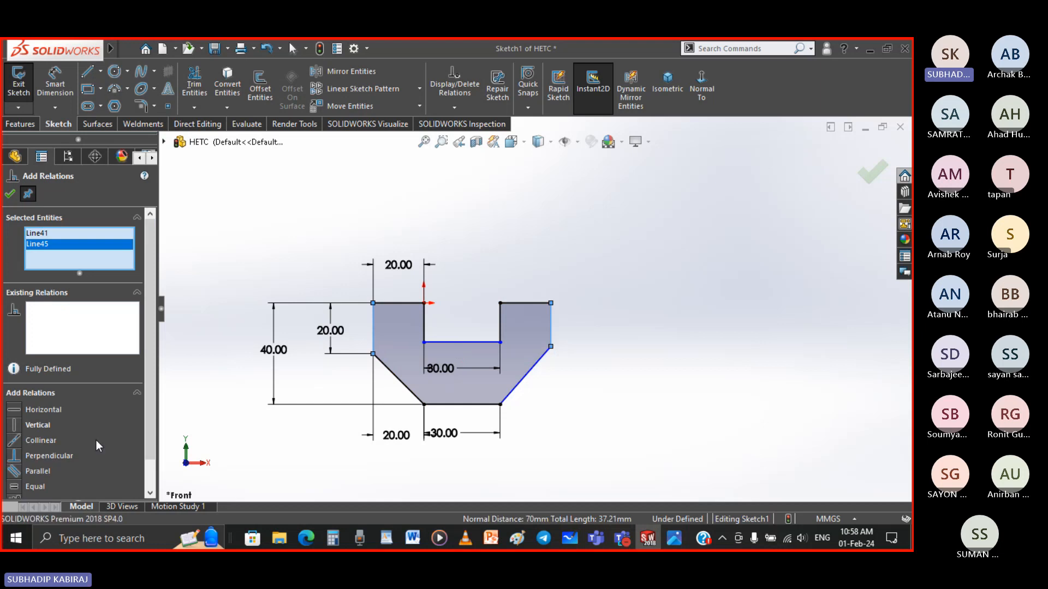
{"action": "left_click", "coordinate": [30, 486]}
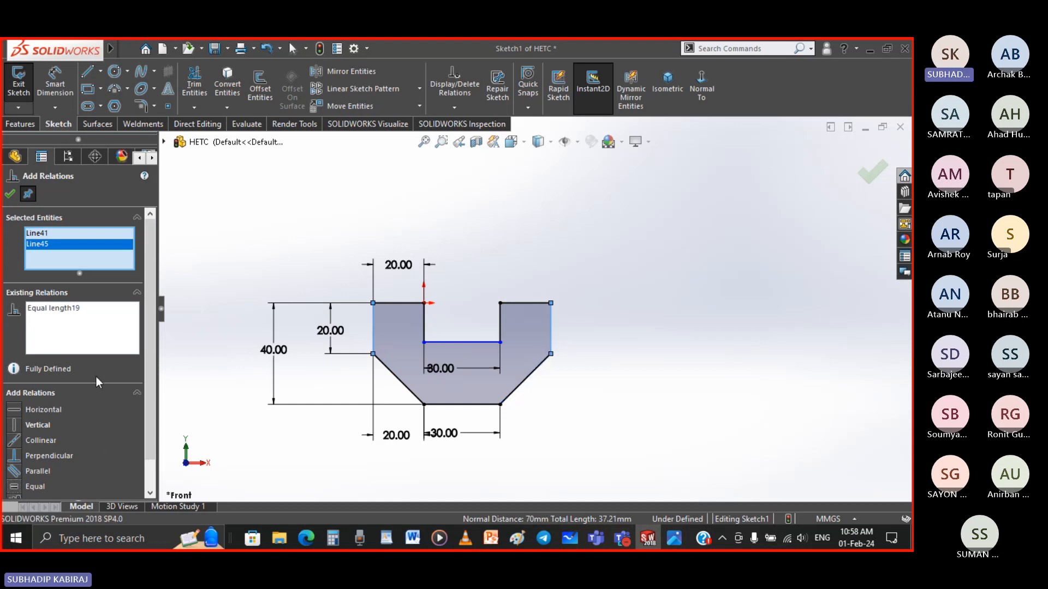
{"action": "left_click", "coordinate": [10, 194]}
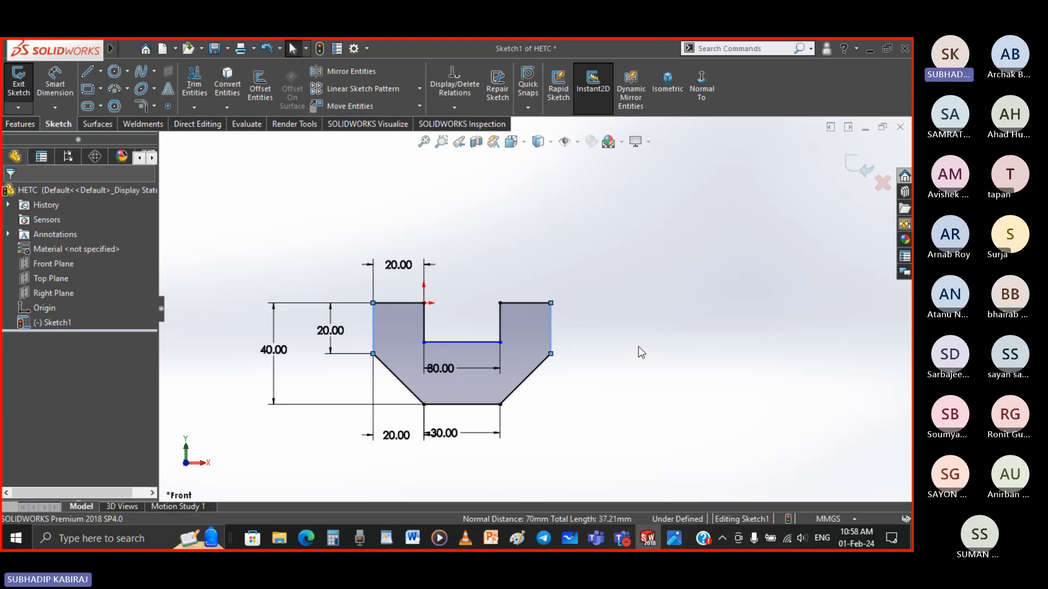
{"action": "left_click", "coordinate": [641, 353]}
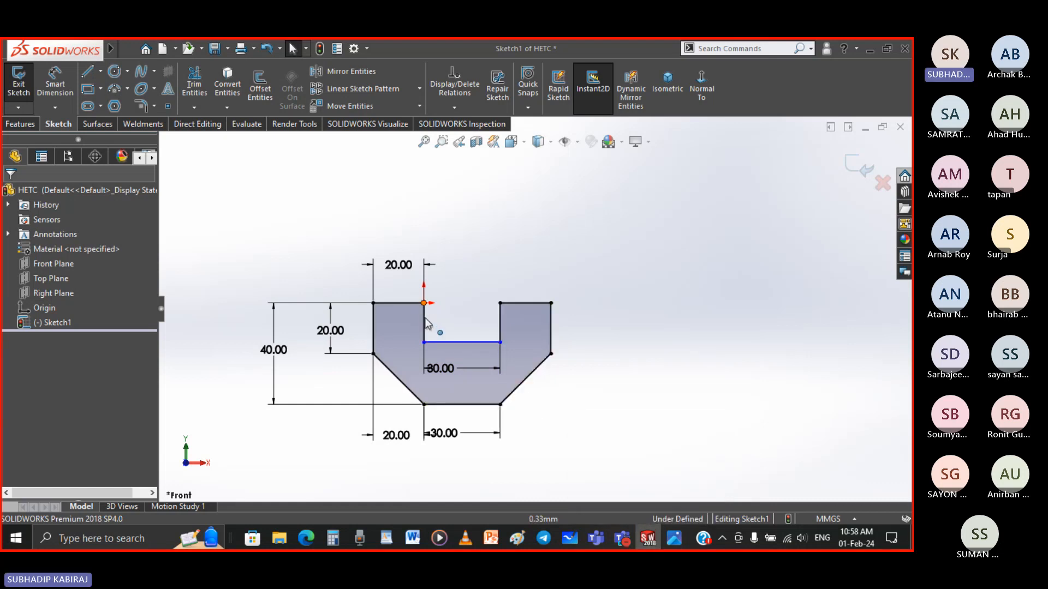
Step: Check the notch depth on the Slide12.JPG drawing and dimension the notch's positive-X vertical edge to 15 mm
{"action": "left_click", "coordinate": [674, 538]}
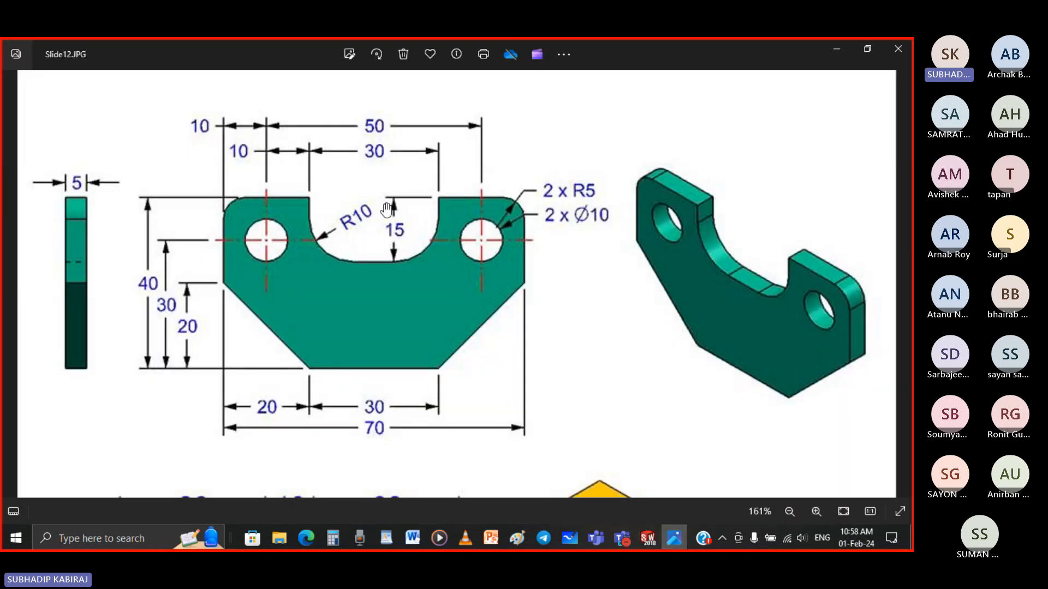
{"action": "left_click", "coordinate": [646, 539]}
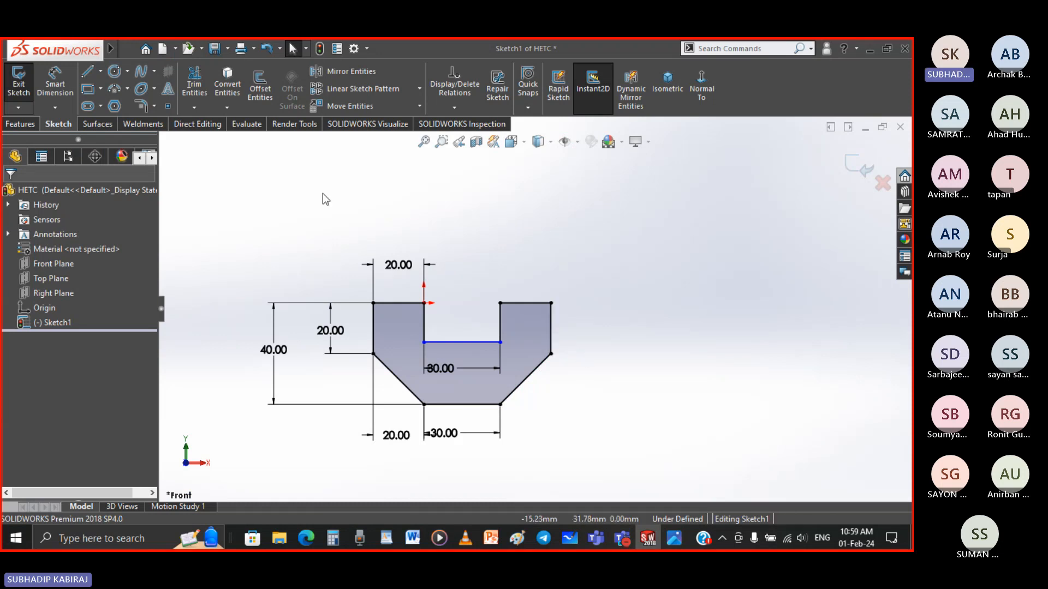
{"action": "left_click", "coordinate": [64, 82]}
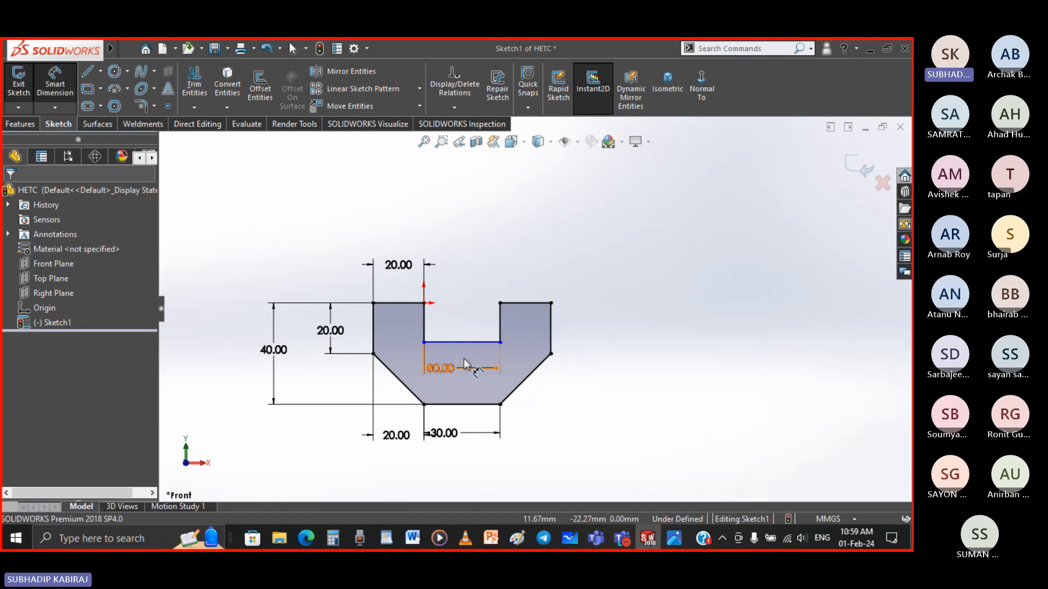
{"action": "left_click", "coordinate": [501, 327]}
{"action": "left_click", "coordinate": [586, 332]}
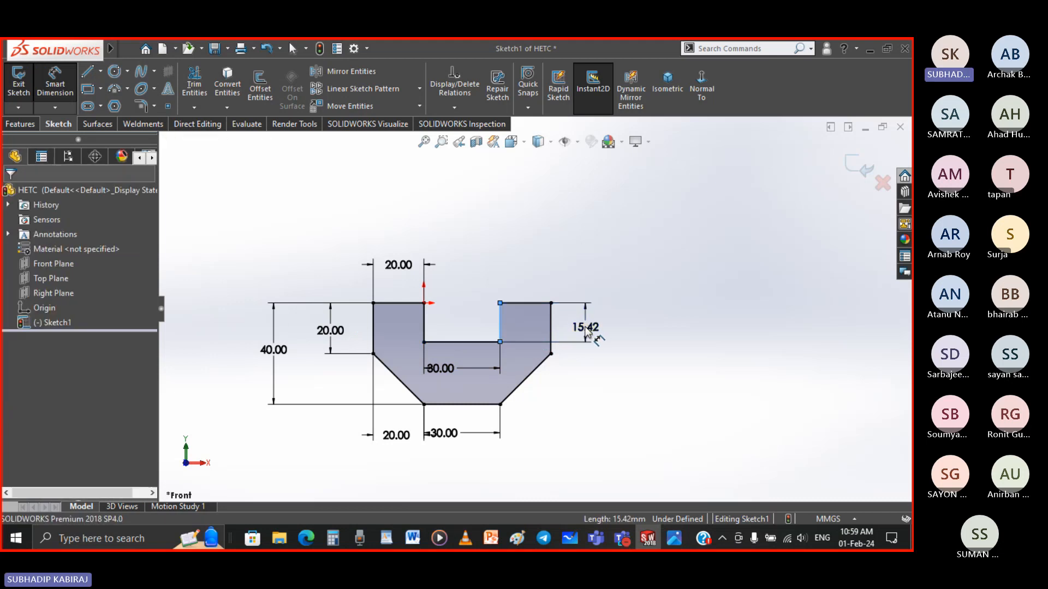
{"action": "type", "text": "15.41674924mm"}
{"action": "key", "text": "Return"}
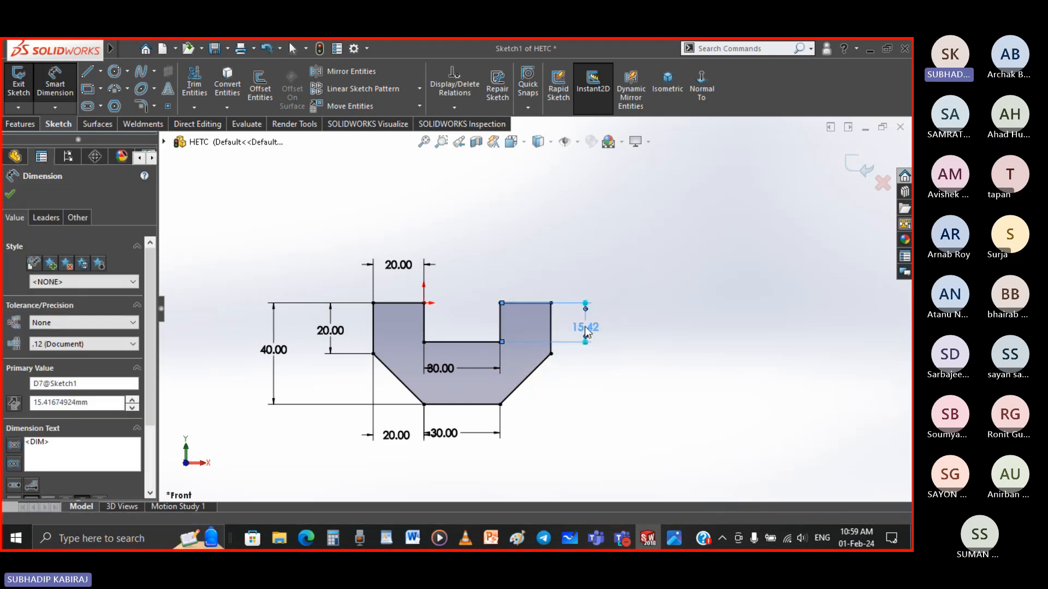
{"action": "key", "text": "Escape"}
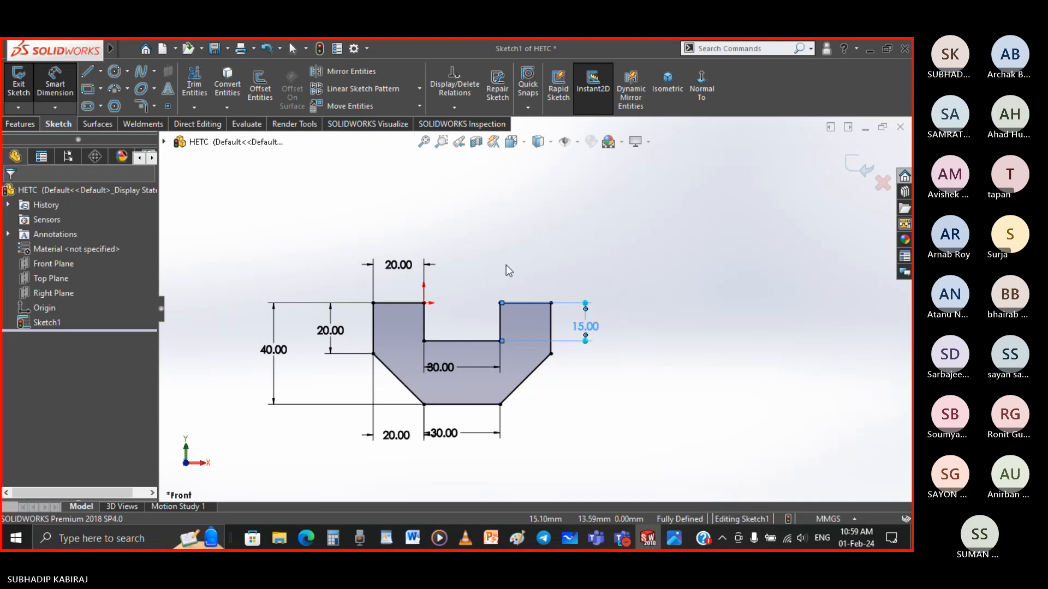
Step: Reposition the 15 mm notch-depth dimension inside the positive-X arm of the profile
{"action": "left_click", "coordinate": [582, 330]}
{"action": "mouse_move", "coordinate": [581, 330]}
{"action": "left_mouse_down"}
{"action": "mouse_move", "coordinate": [524, 332]}
{"action": "mouse_move", "coordinate": [599, 334]}
{"action": "left_mouse_up"}
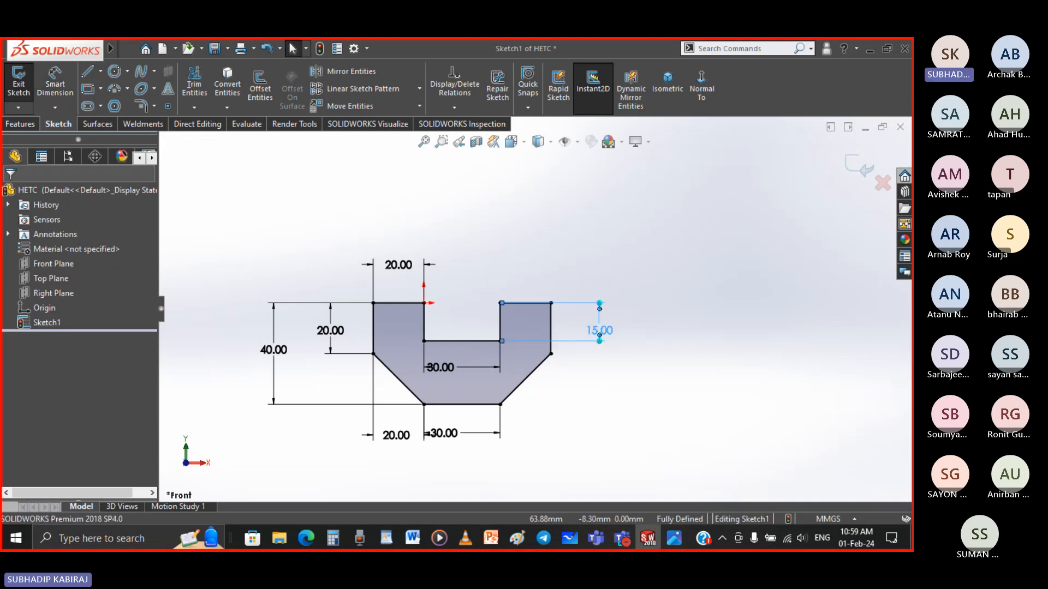
{"action": "double_click", "coordinate": [688, 374]}
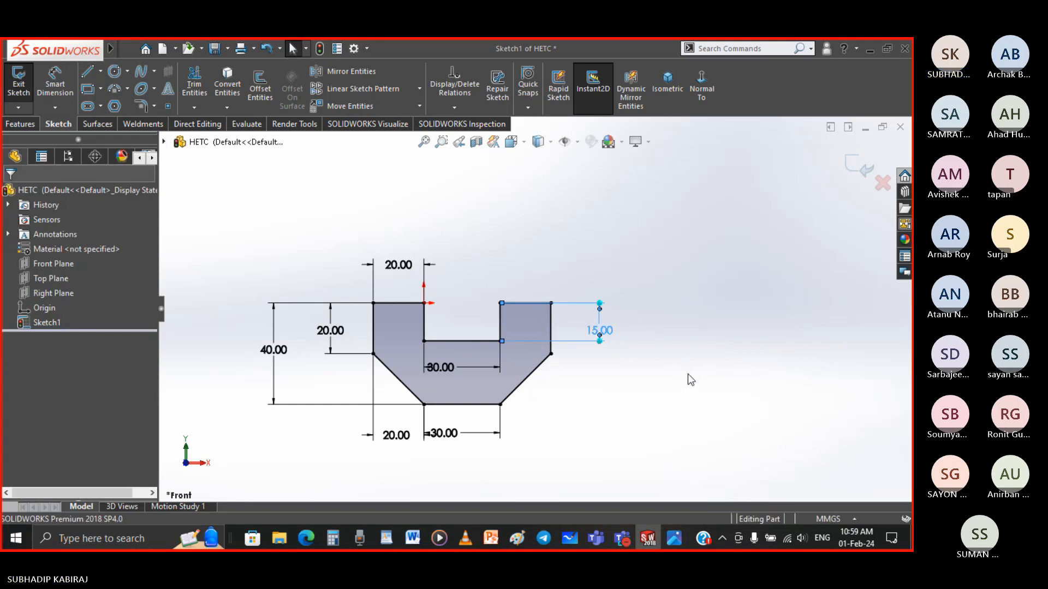
{"action": "double_click", "coordinate": [554, 346]}
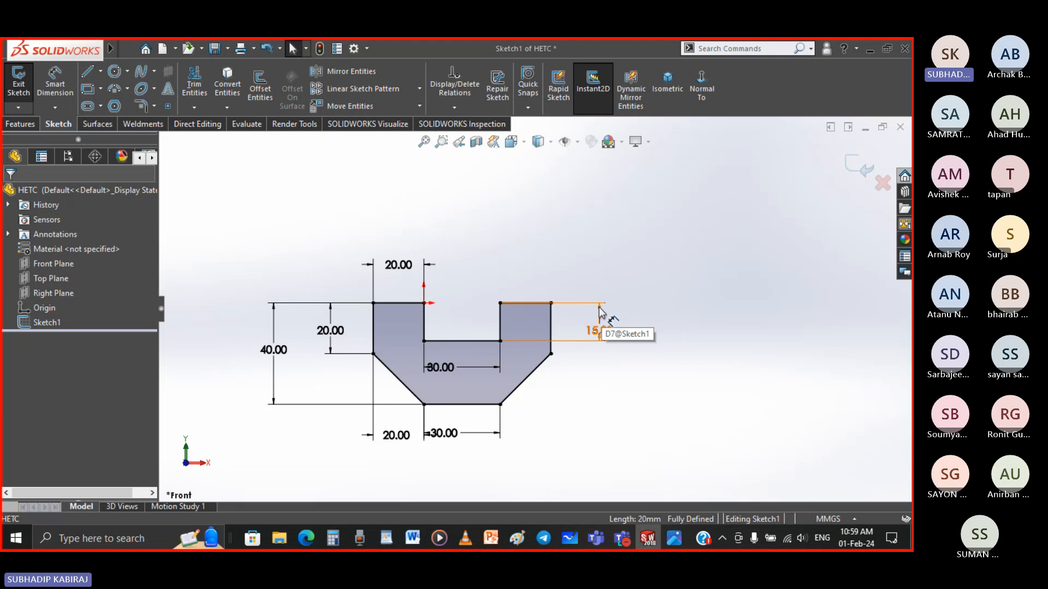
{"action": "mouse_move", "coordinate": [600, 313]}
{"action": "left_mouse_down"}
{"action": "mouse_move", "coordinate": [440, 304]}
{"action": "mouse_move", "coordinate": [627, 322]}
{"action": "mouse_move", "coordinate": [530, 322]}
{"action": "left_mouse_up"}
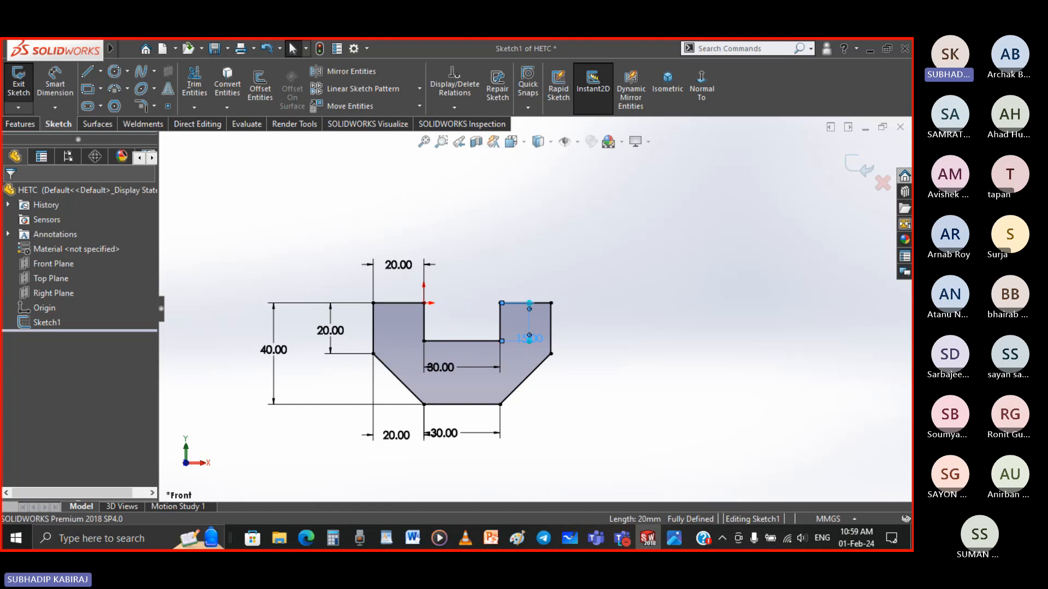
{"action": "left_click", "coordinate": [626, 309]}
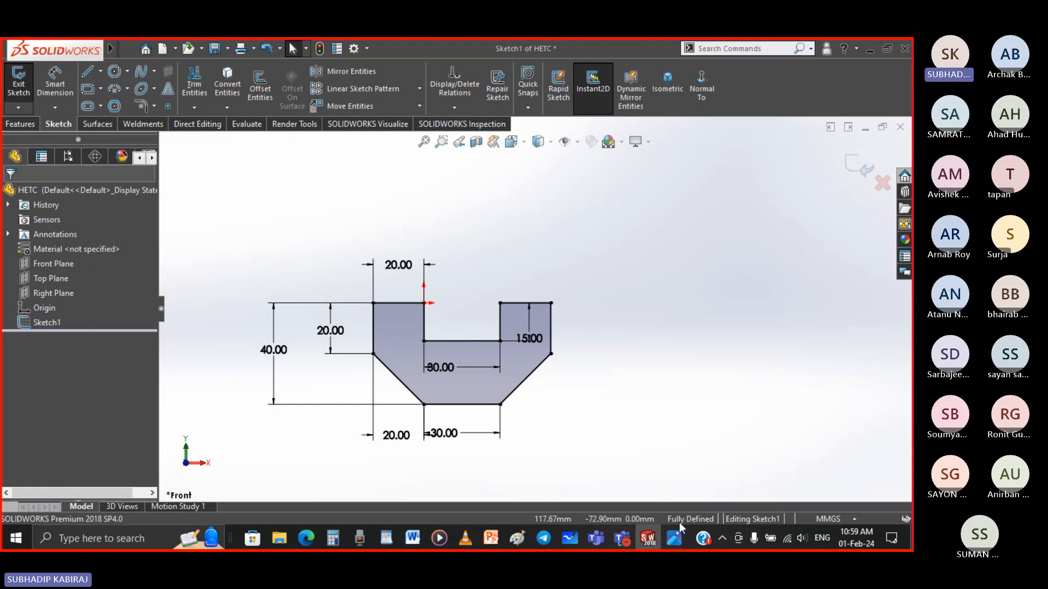
Step: Following the plate drawing, sketch one circle in each arm, centred at about (-9.6, -8.8) mm and (43.9, -8.8) mm
{"action": "left_click", "coordinate": [674, 539]}
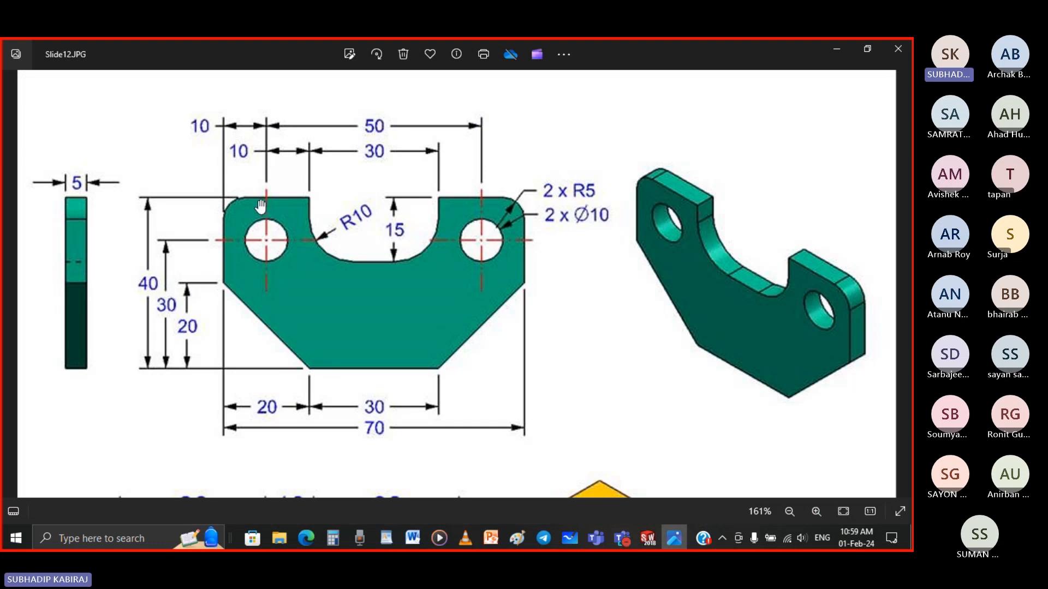
{"action": "left_click", "coordinate": [644, 537]}
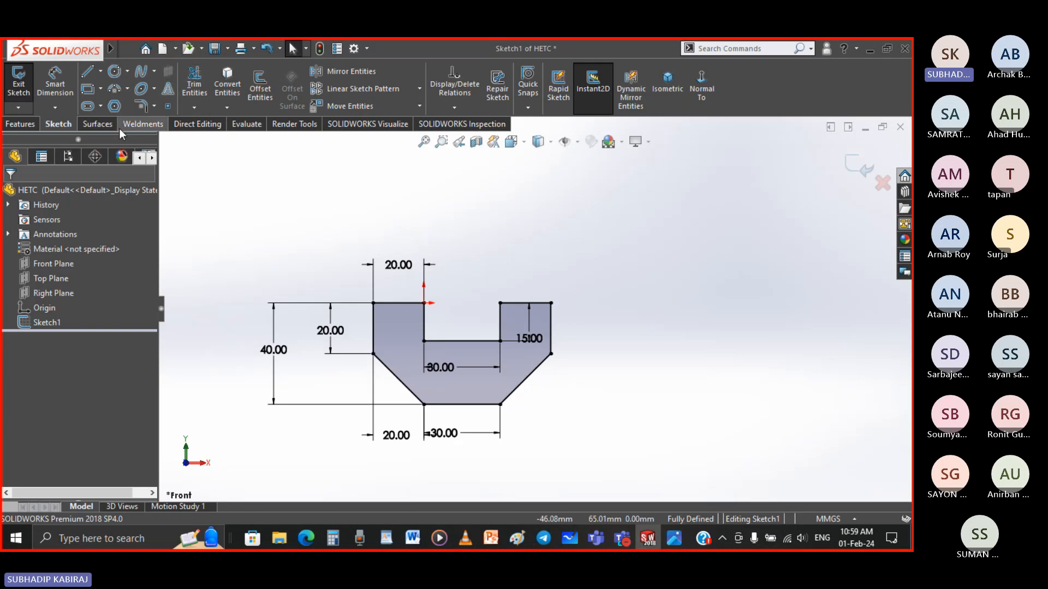
{"action": "left_click", "coordinate": [114, 72]}
{"action": "scroll", "coordinate": [407, 343], "scroll_direction": "down", "scroll_amount": 3}
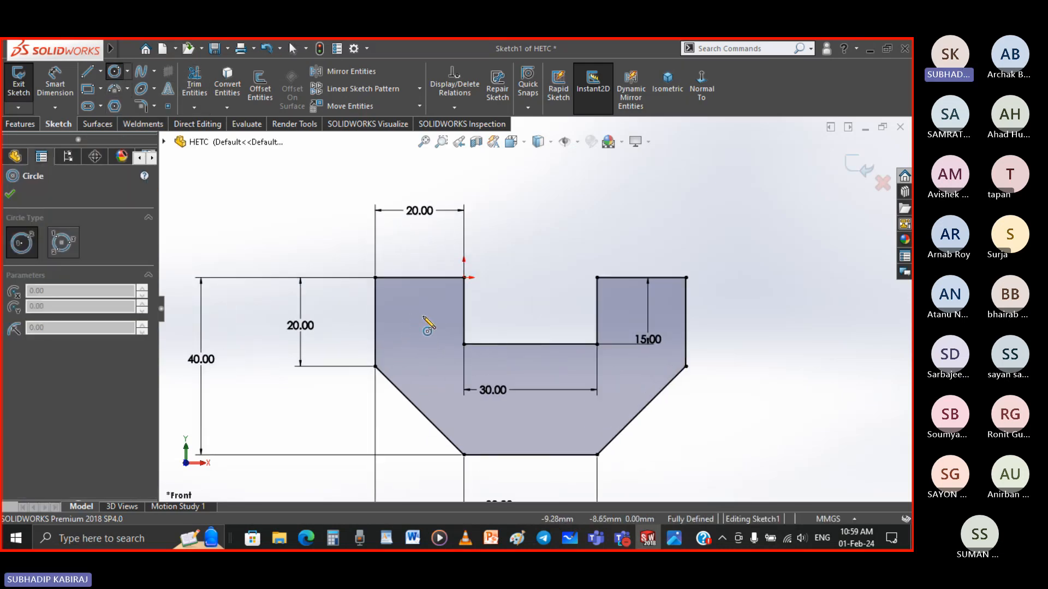
{"action": "left_click", "coordinate": [421, 317]}
{"action": "left_click", "coordinate": [404, 324]}
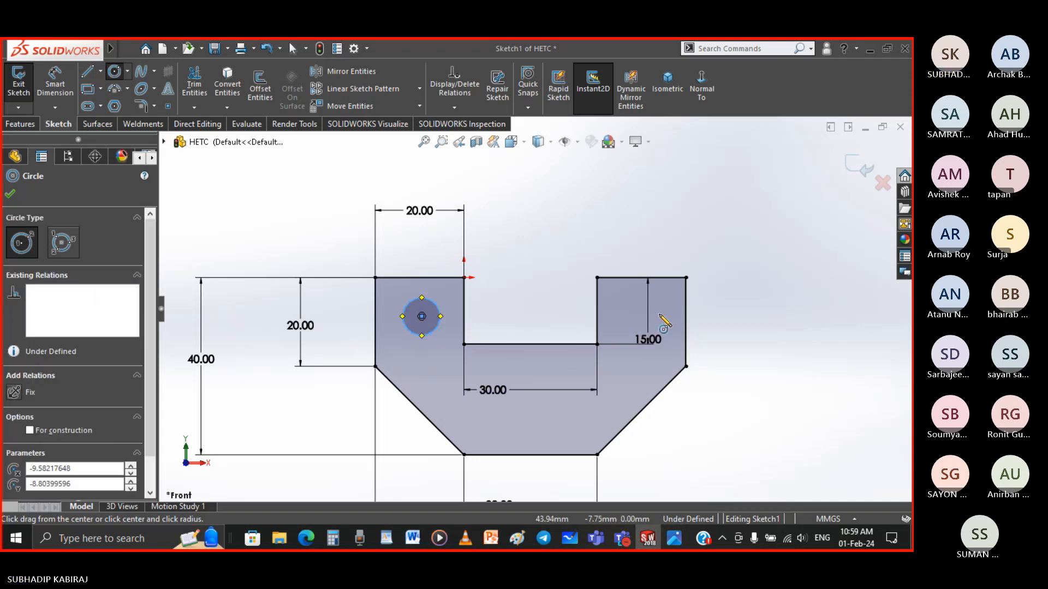
{"action": "left_click", "coordinate": [658, 316]}
{"action": "left_click", "coordinate": [641, 331]}
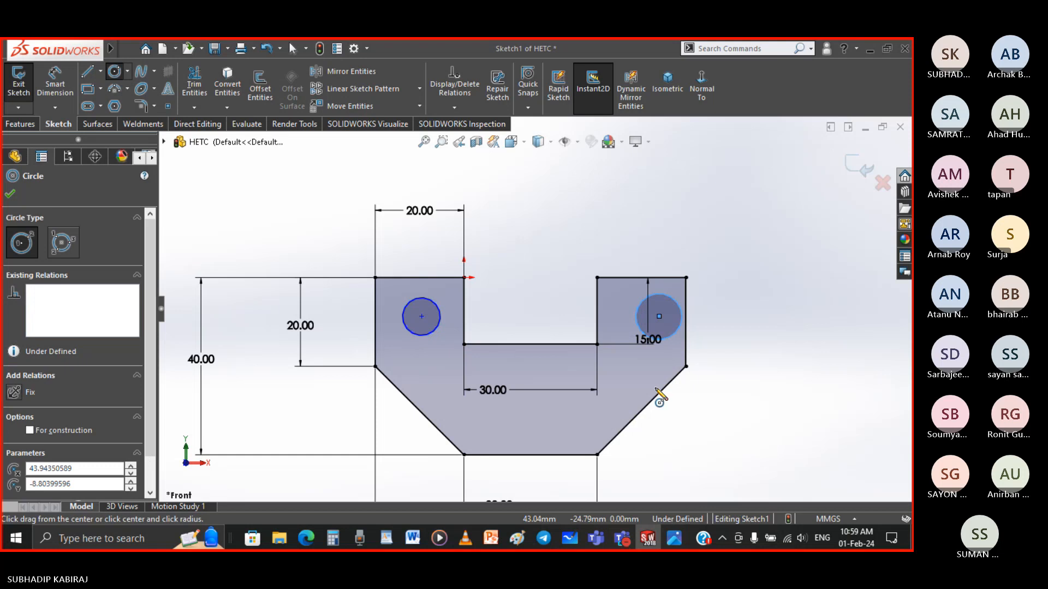
{"action": "key", "text": "Escape"}
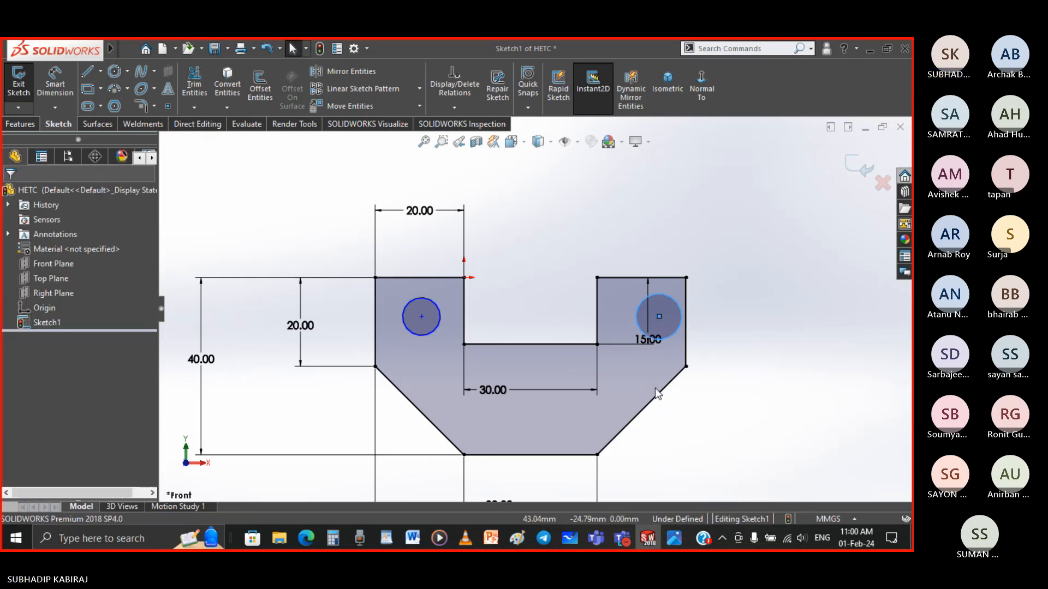
Step: Dimension the negative-X circle's diameter to 10 mm after checking the hole size on the plate drawing
{"action": "left_click", "coordinate": [55, 83]}
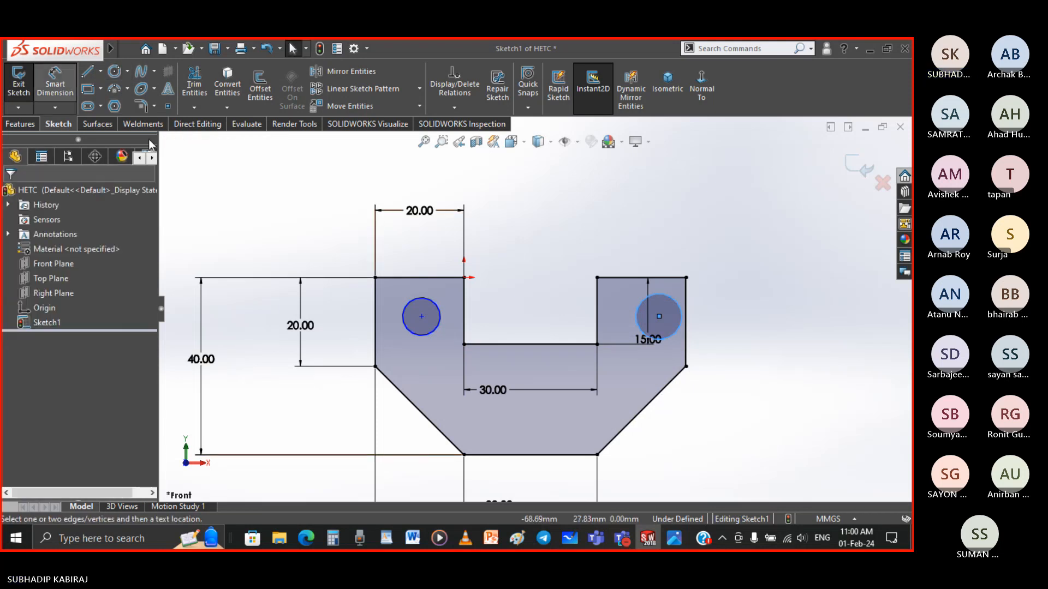
{"action": "left_click", "coordinate": [435, 306]}
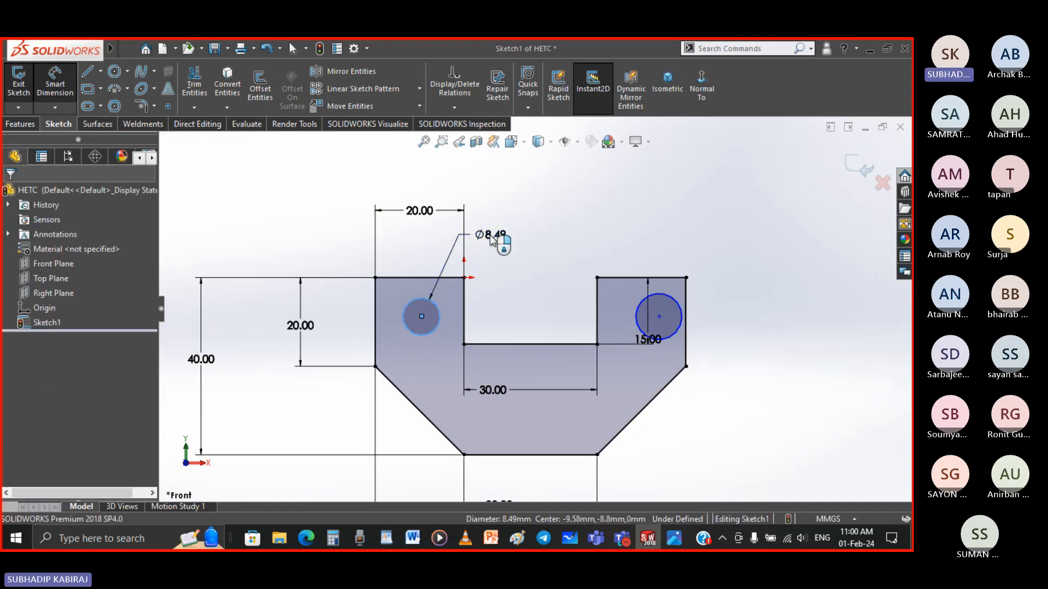
{"action": "left_click", "coordinate": [495, 237]}
{"action": "left_click", "coordinate": [678, 544]}
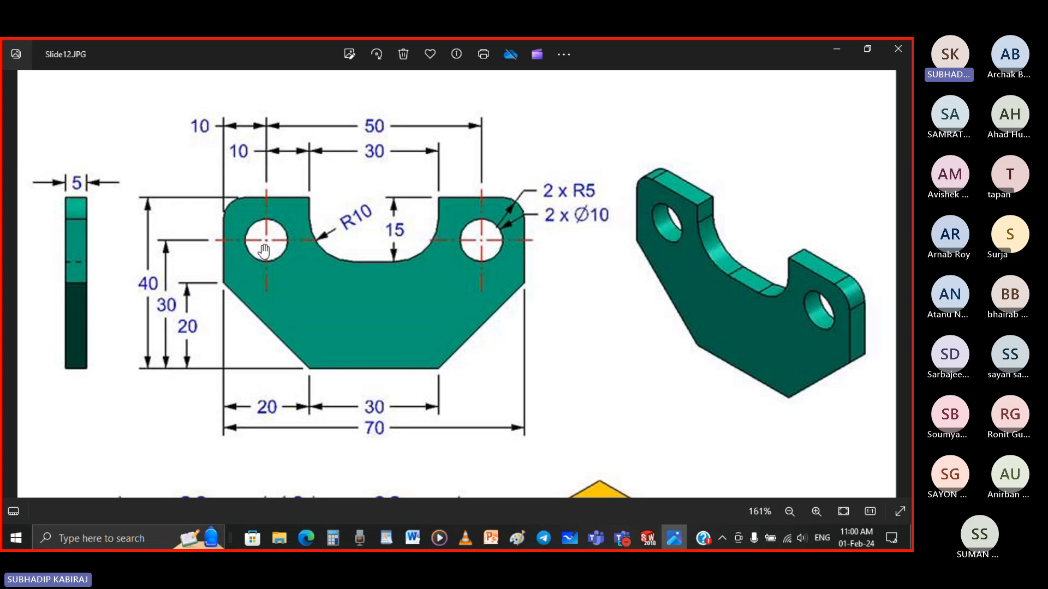
{"action": "left_click", "coordinate": [647, 538]}
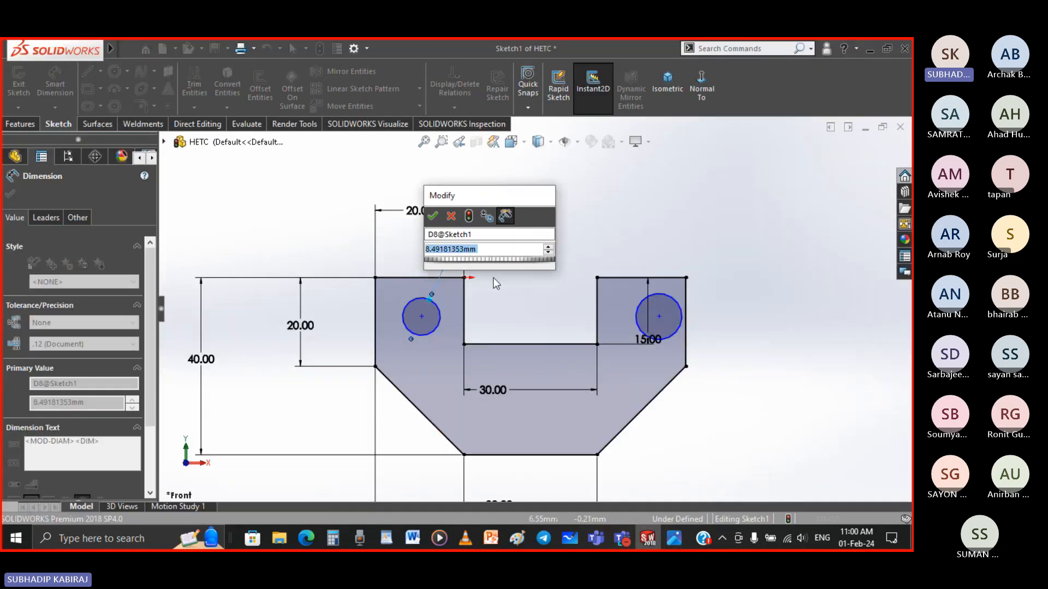
{"action": "type", "text": "10"}
{"action": "key", "text": "Return"}
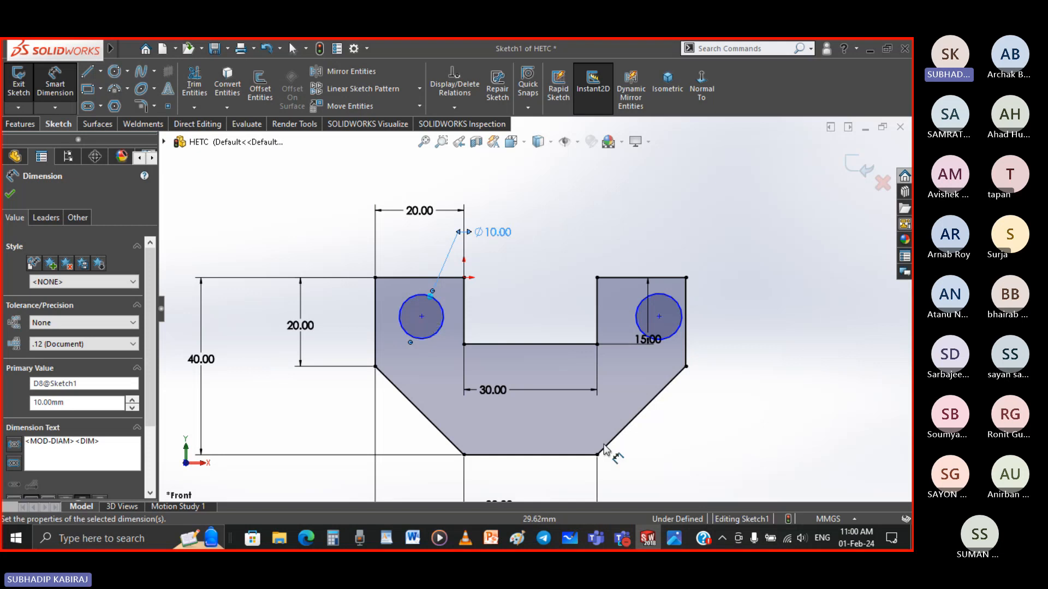
Step: Check the hole position on the Slide12.JPG drawing and dimension the negative-X circle's centre 10 mm from the arm's outer vertical edge
{"action": "left_click", "coordinate": [676, 542]}
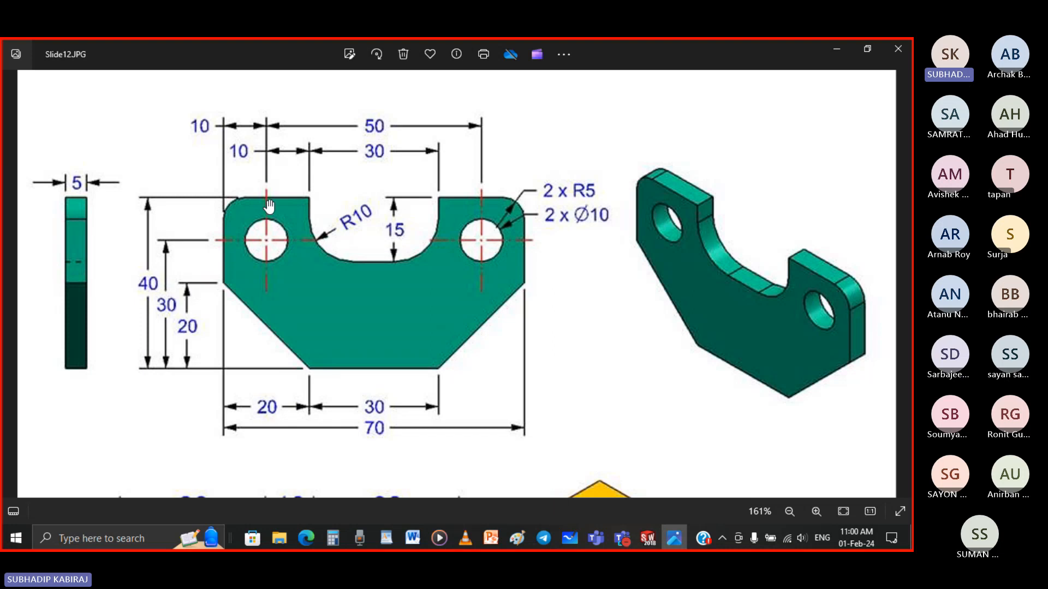
{"action": "left_click", "coordinate": [647, 539]}
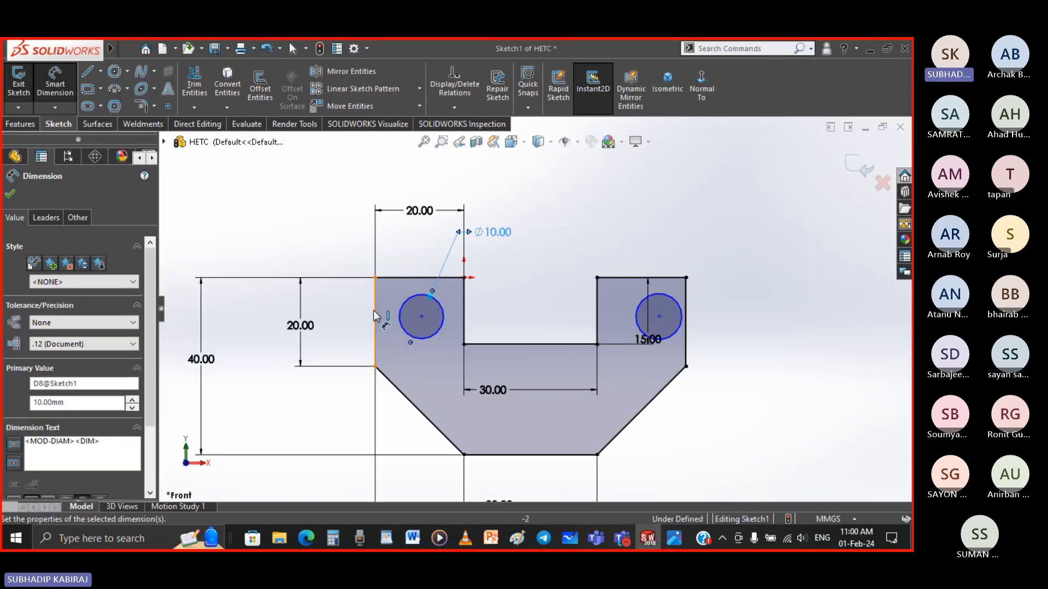
{"action": "left_click", "coordinate": [375, 316]}
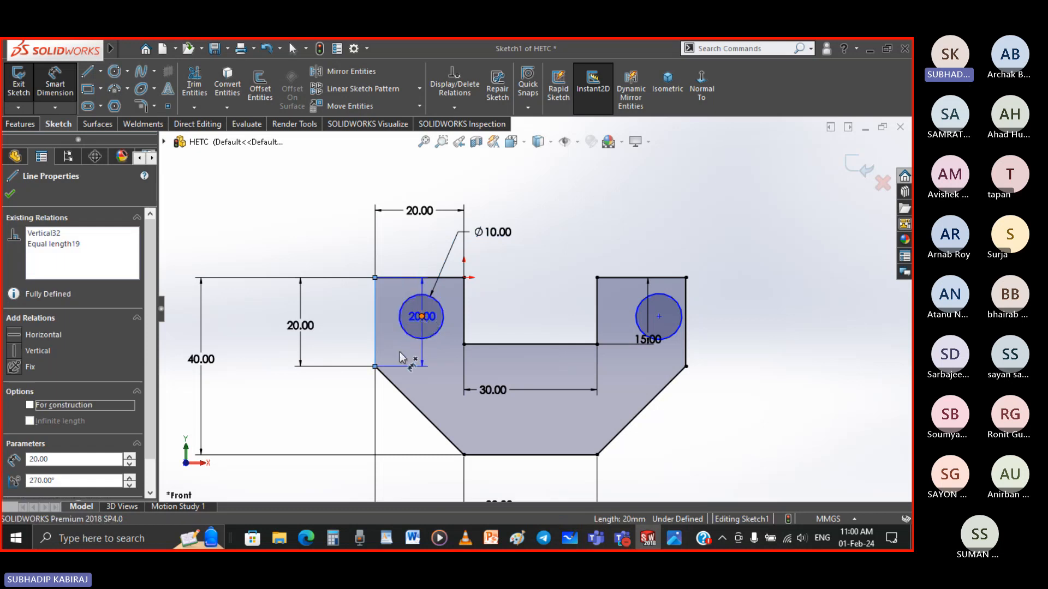
{"action": "left_click", "coordinate": [422, 317]}
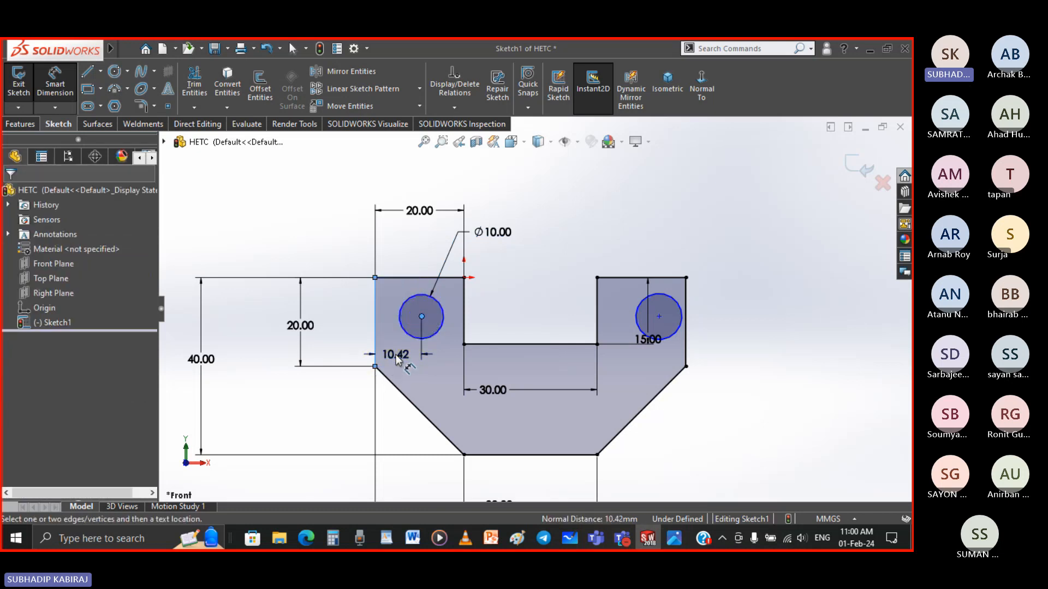
{"action": "left_click", "coordinate": [397, 357]}
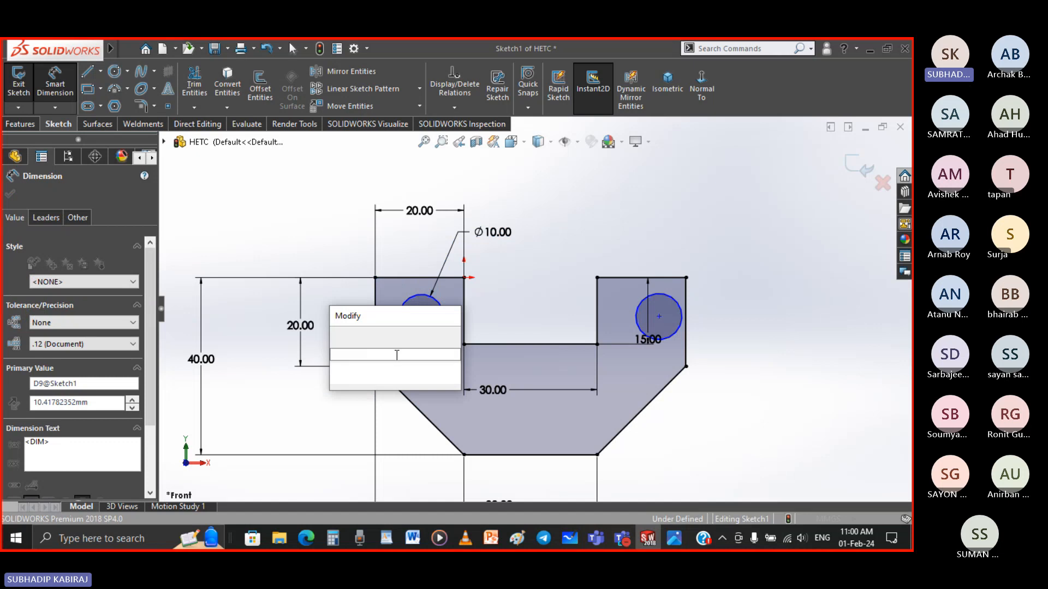
{"action": "type", "text": "10"}
{"action": "key", "text": "Return"}
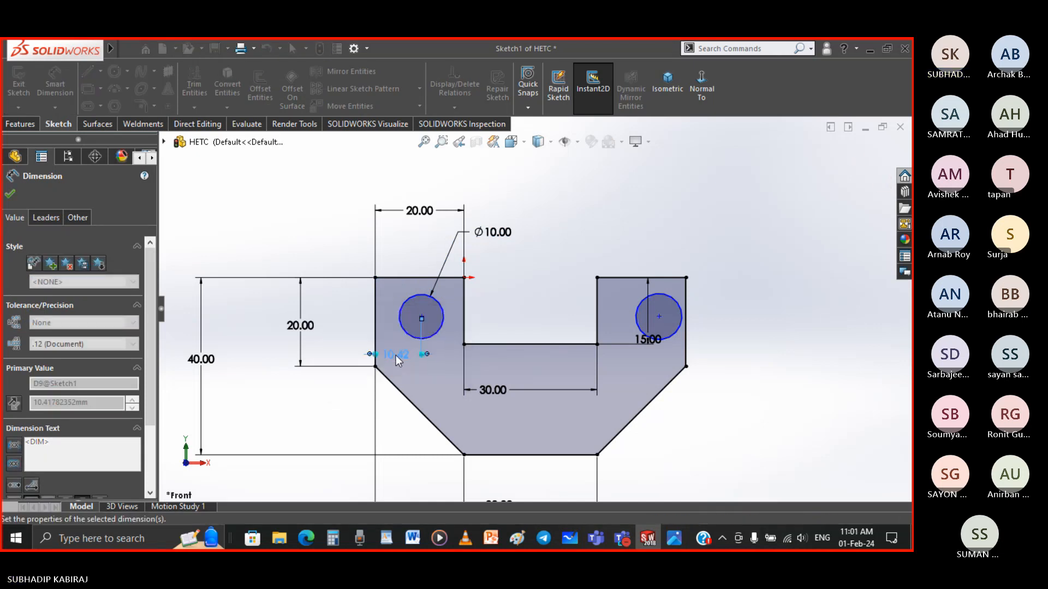
Step: Dimension the negative-X circle's centre 10 mm below the arm's top edge
{"action": "left_click", "coordinate": [420, 317]}
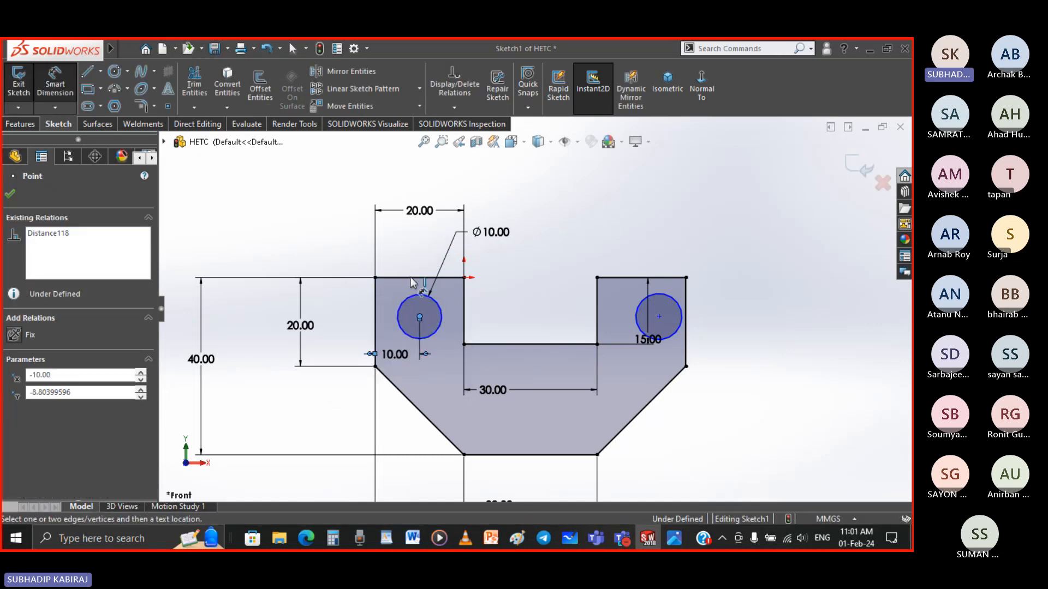
{"action": "left_click", "coordinate": [413, 278]}
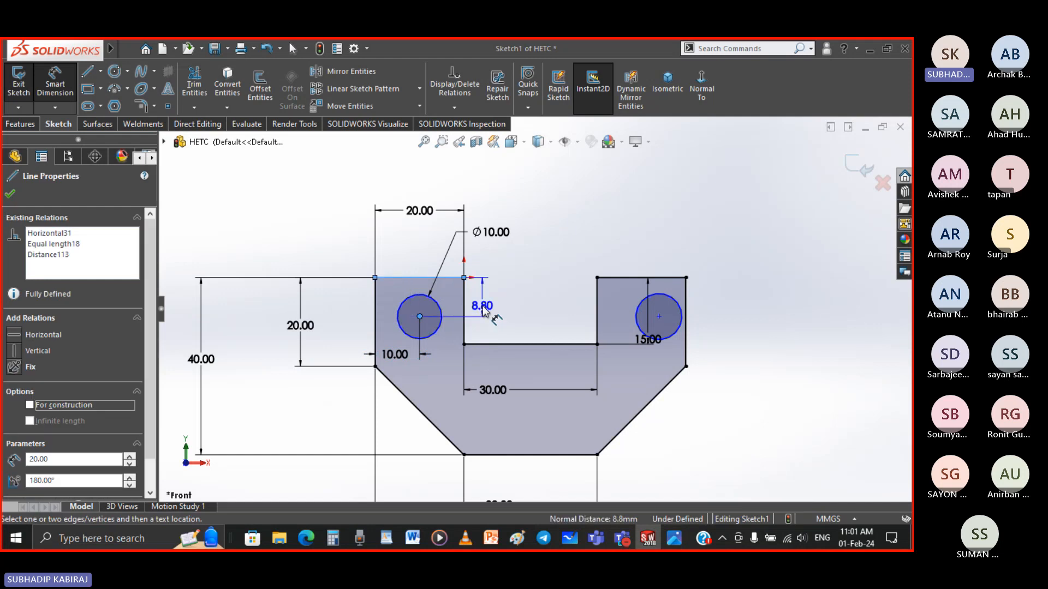
{"action": "left_click", "coordinate": [482, 310]}
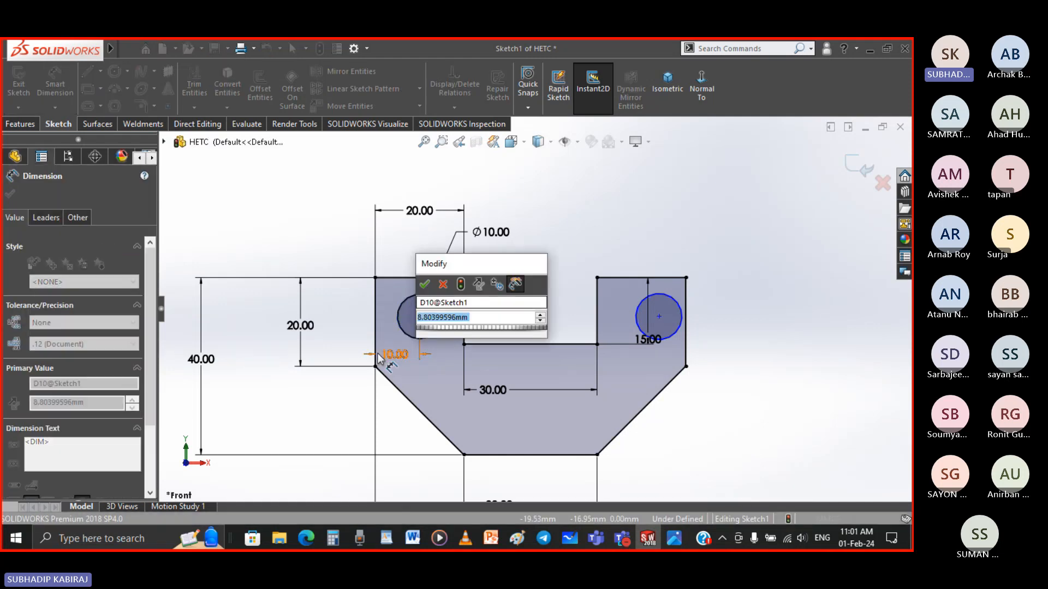
{"action": "type", "text": "10.00mm"}
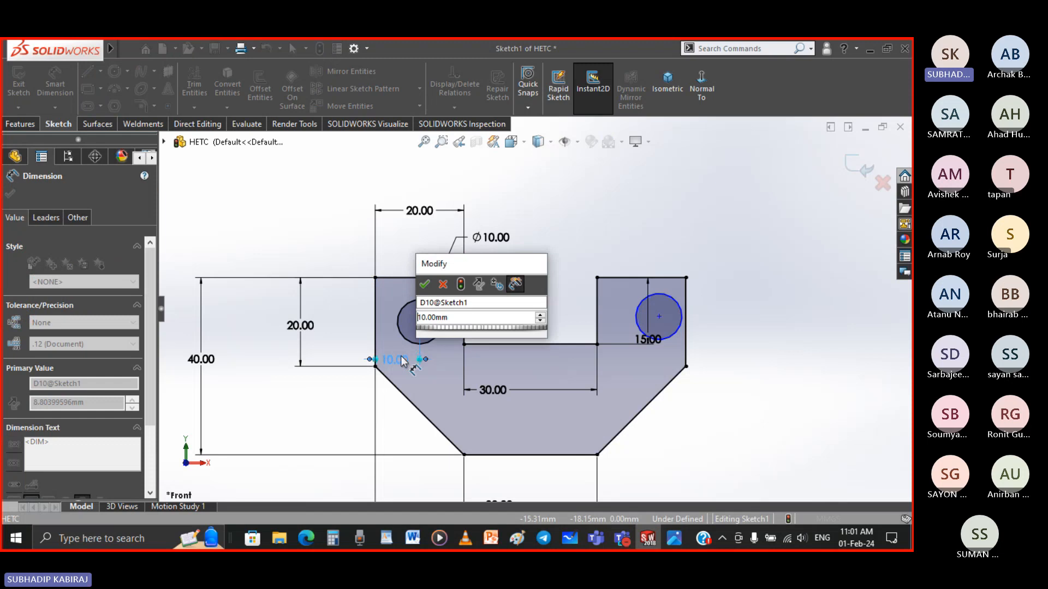
{"action": "key", "text": "Return"}
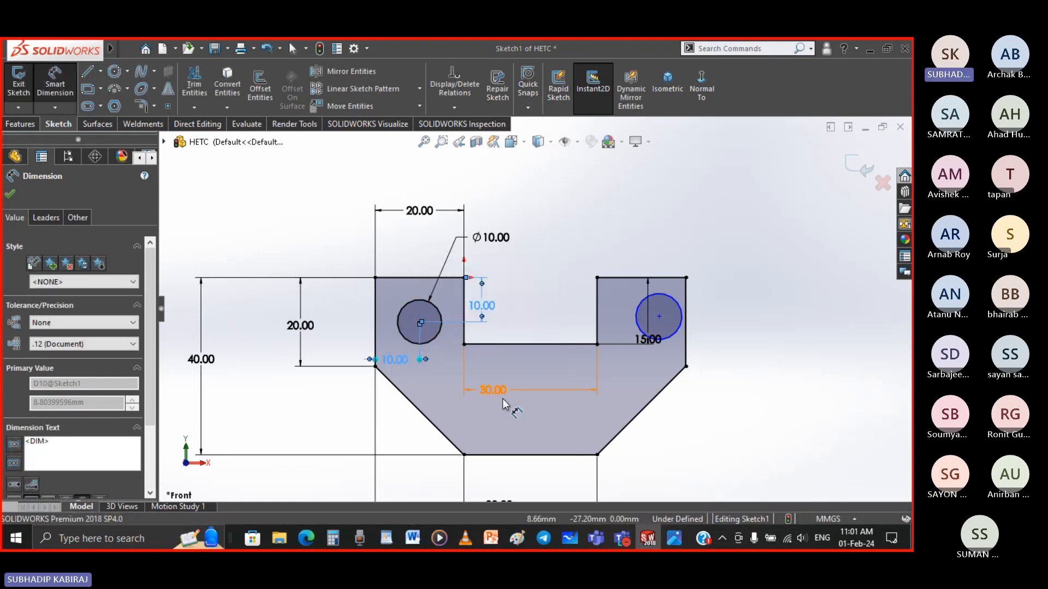
{"action": "key", "text": "Escape"}
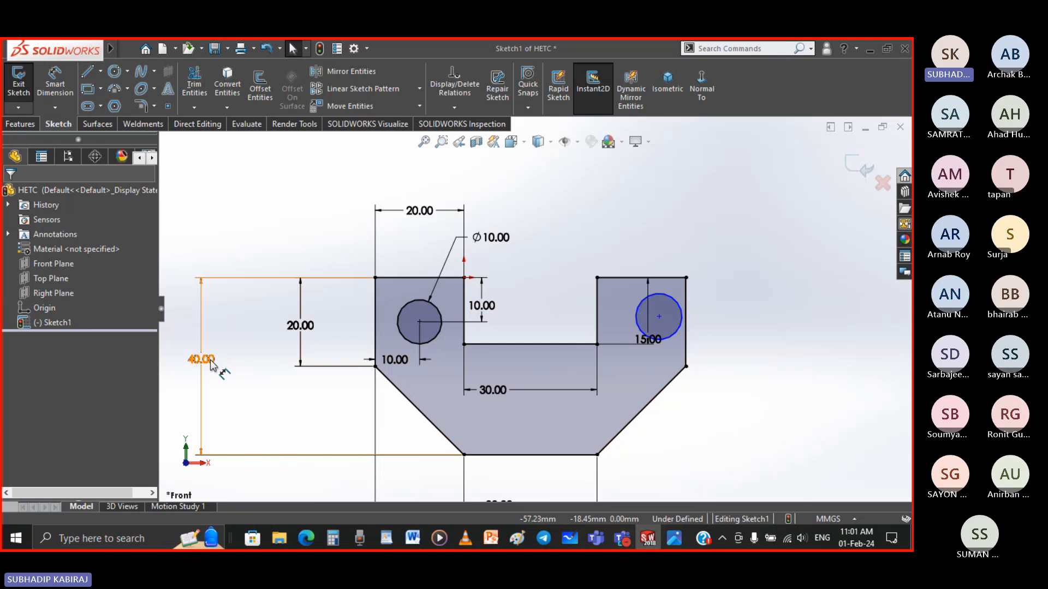
Step: Reposition the 40 mm overall height dimension closer to the profile
{"action": "left_click_drag", "start_coordinate": [212, 365], "coordinate": [257, 362]}
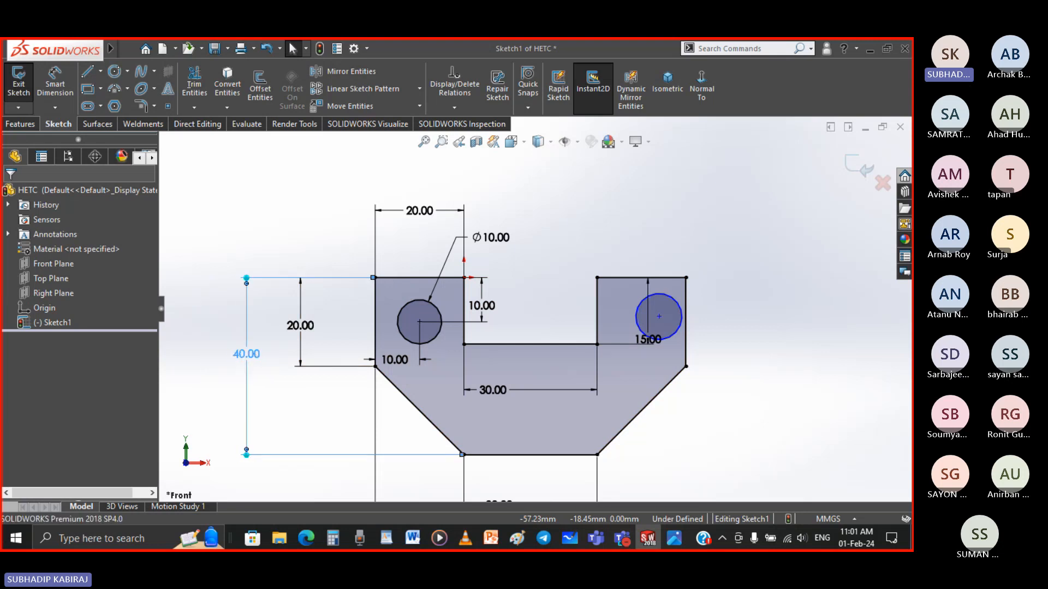
{"action": "left_click", "coordinate": [719, 222]}
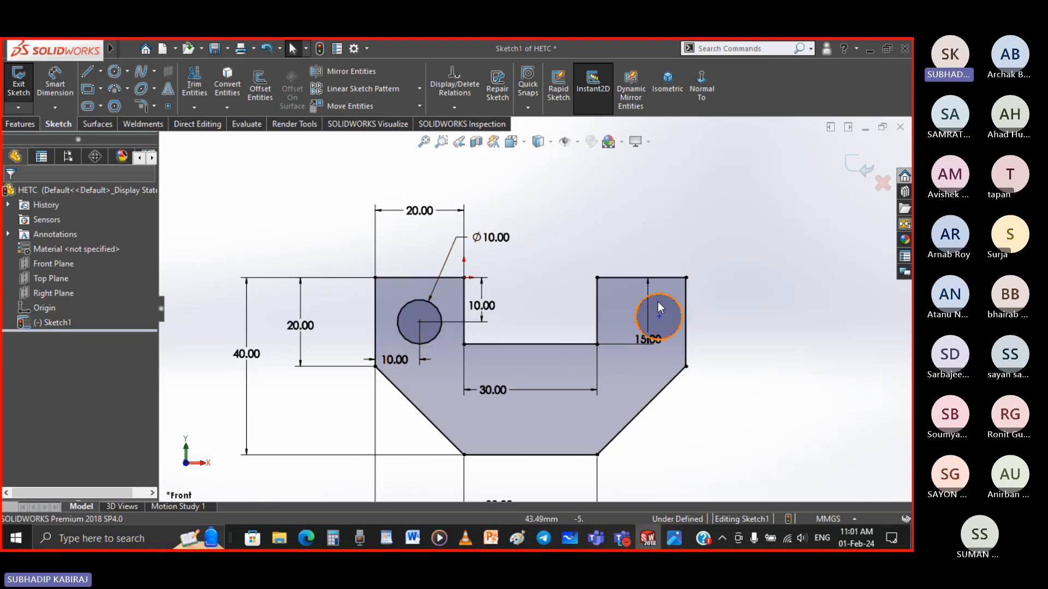
Step: Add an Equal relation between the two circles and shift the positive-X circle toward the notch, centred at about (37.8, -8.4) mm
{"action": "left_click", "coordinate": [454, 107]}
{"action": "left_click", "coordinate": [470, 140]}
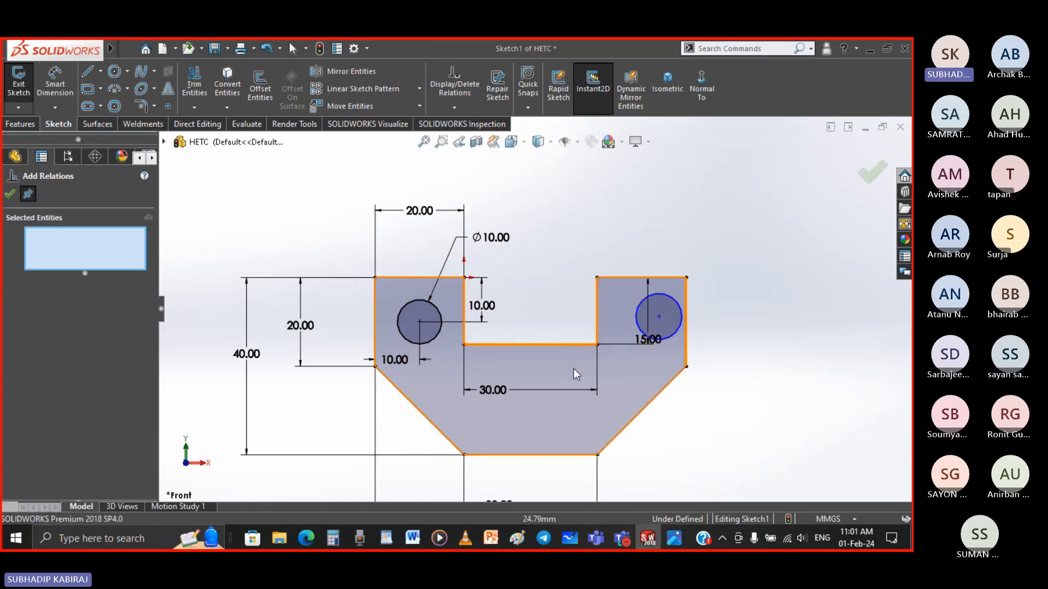
{"action": "left_click", "coordinate": [440, 325]}
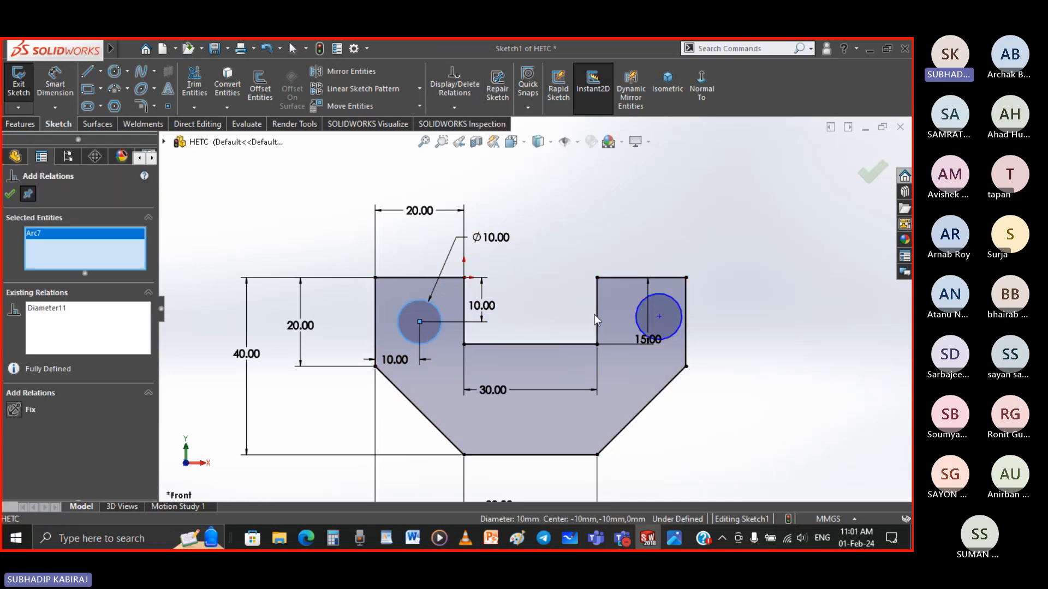
{"action": "left_click", "coordinate": [674, 304]}
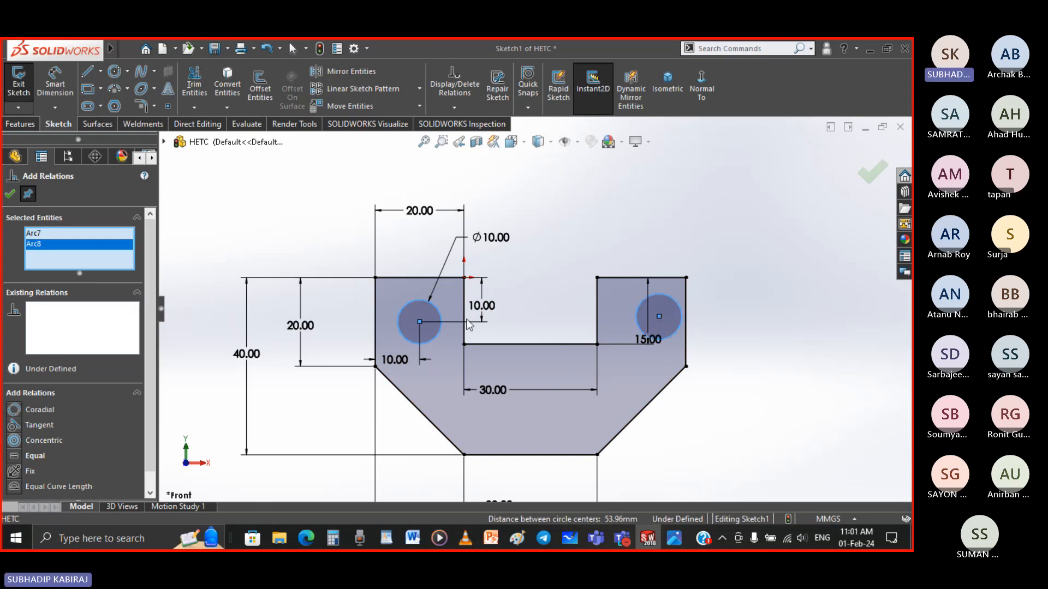
{"action": "left_click", "coordinate": [22, 455]}
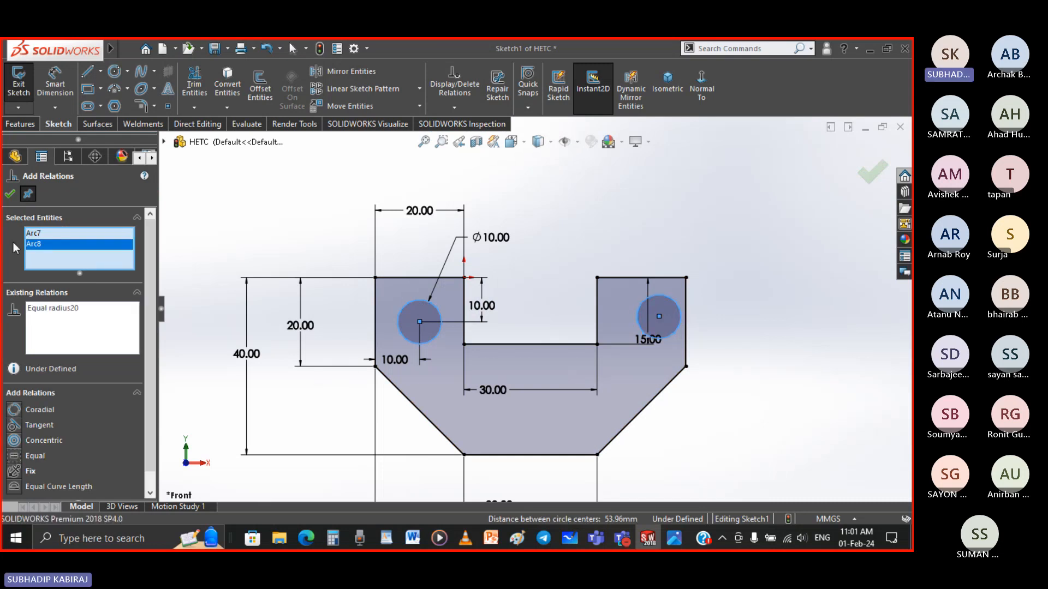
{"action": "left_click", "coordinate": [10, 193]}
{"action": "left_click", "coordinate": [721, 403]}
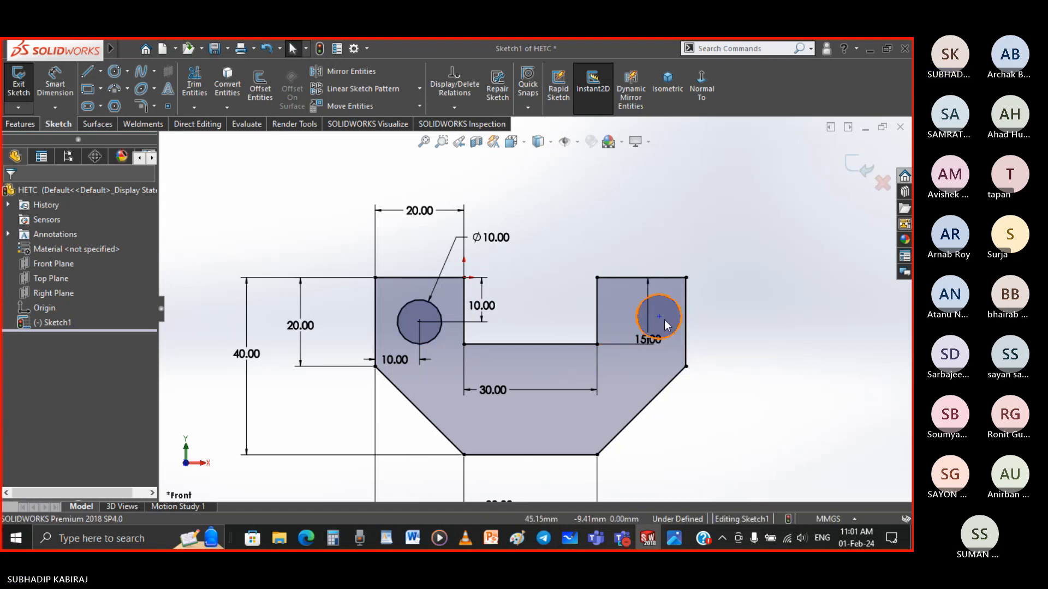
{"action": "left_click_drag", "start_coordinate": [659, 317], "coordinate": [634, 315]}
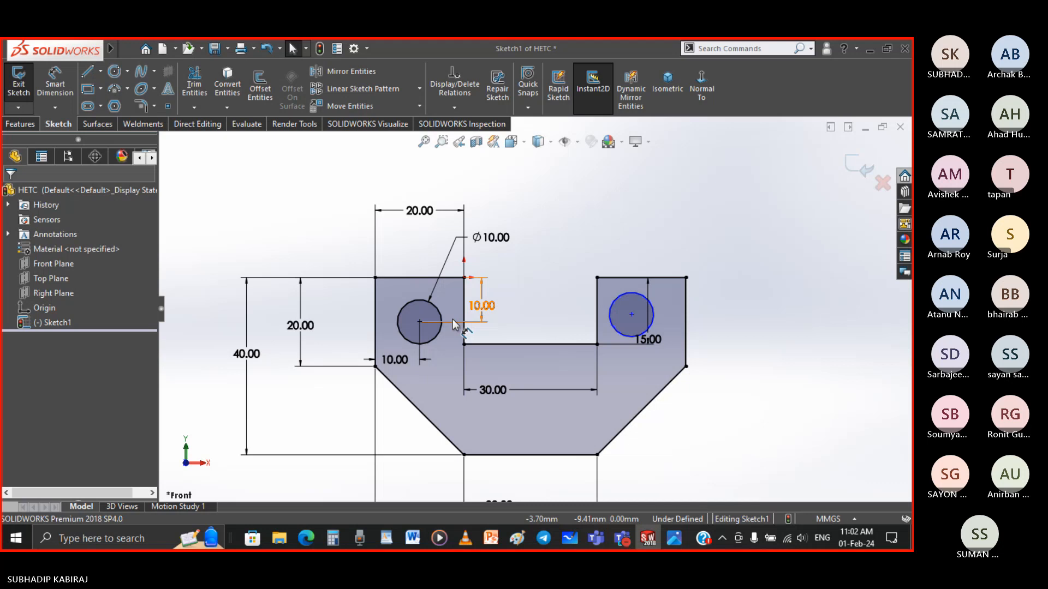
{"action": "mouse_move", "coordinate": [623, 538]}
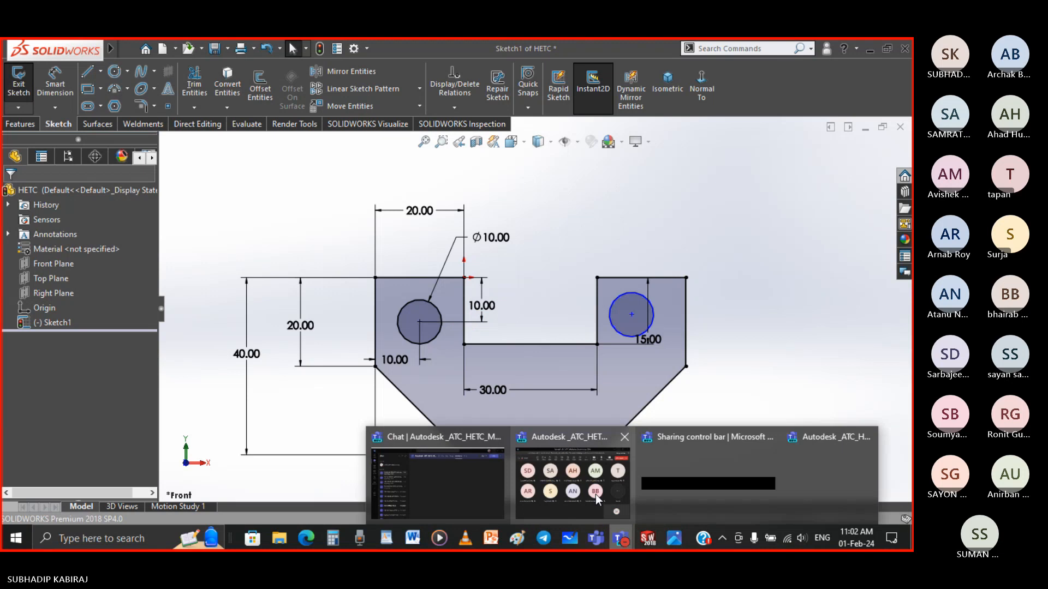
{"action": "left_click", "coordinate": [595, 495]}
{"action": "left_click", "coordinate": [742, 61]}
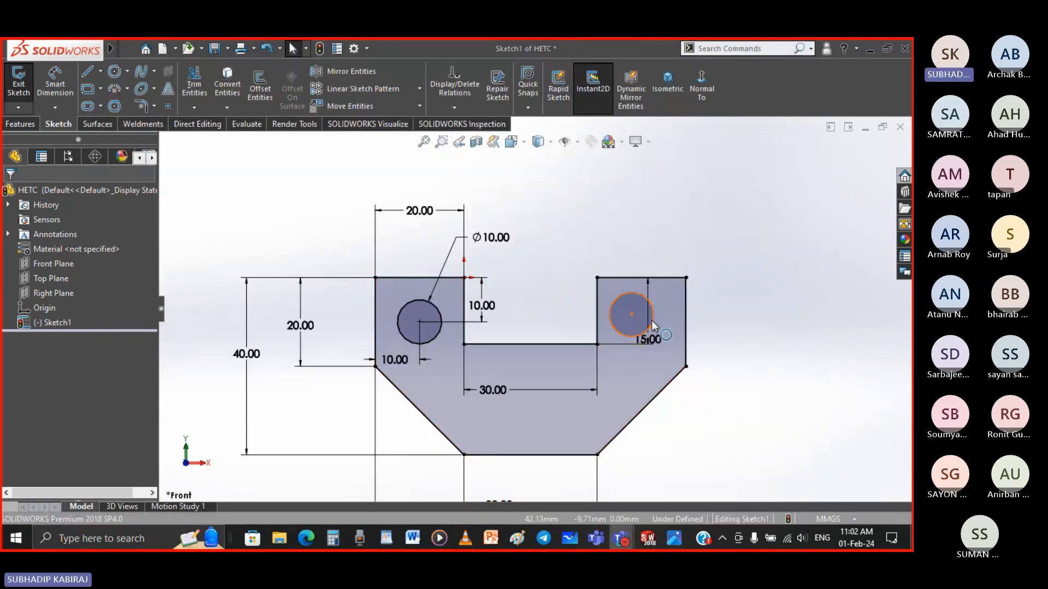
Step: Add a Horizontal relation between the centre points of the two circles
{"action": "left_click", "coordinate": [653, 323]}
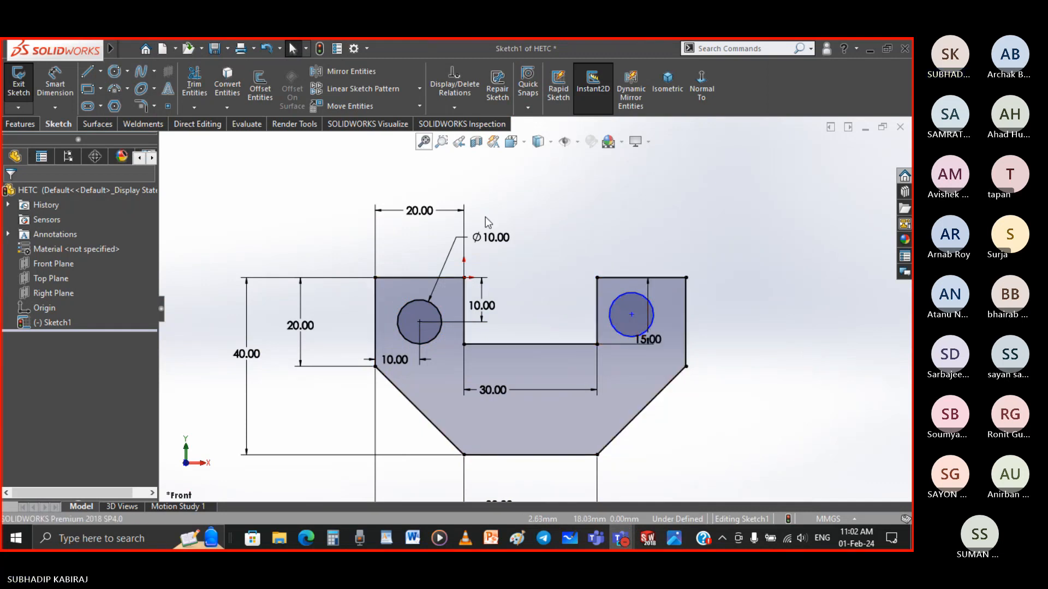
{"action": "left_click", "coordinate": [454, 107]}
{"action": "left_click", "coordinate": [513, 140]}
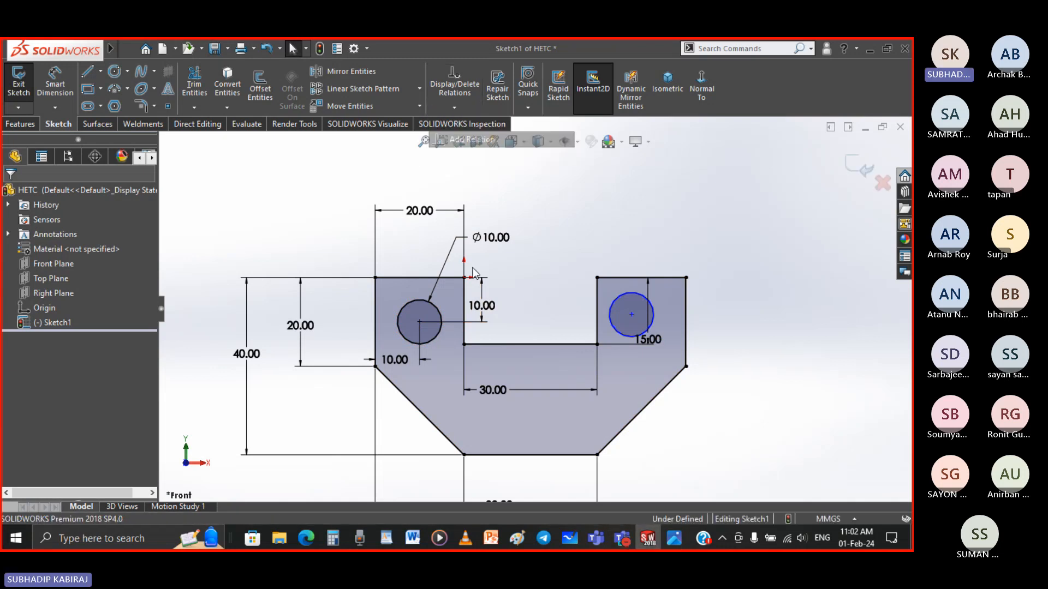
{"action": "left_click", "coordinate": [419, 322]}
{"action": "left_click", "coordinate": [632, 316]}
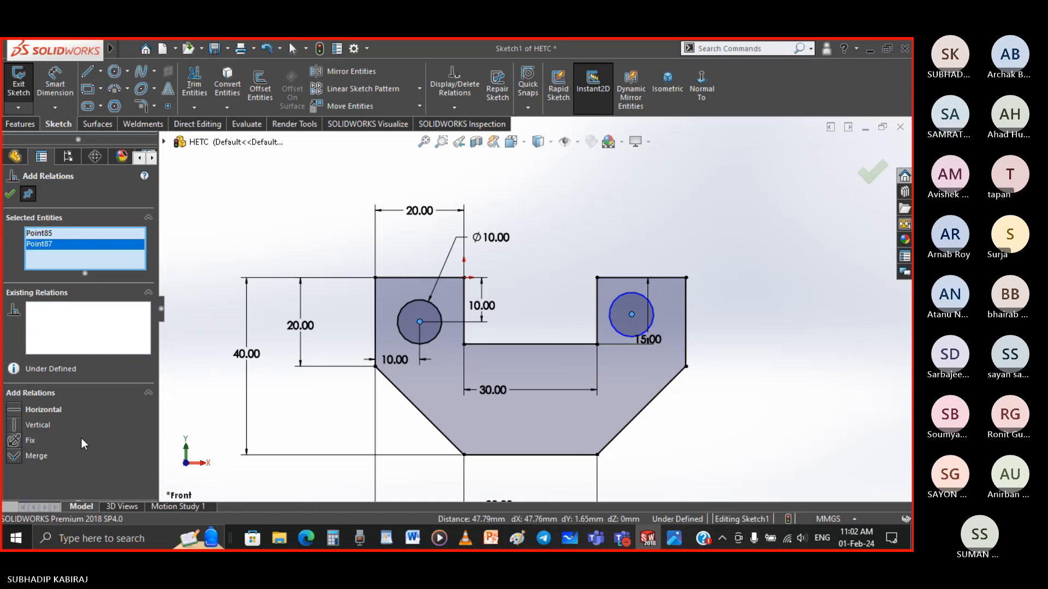
{"action": "left_click", "coordinate": [17, 410]}
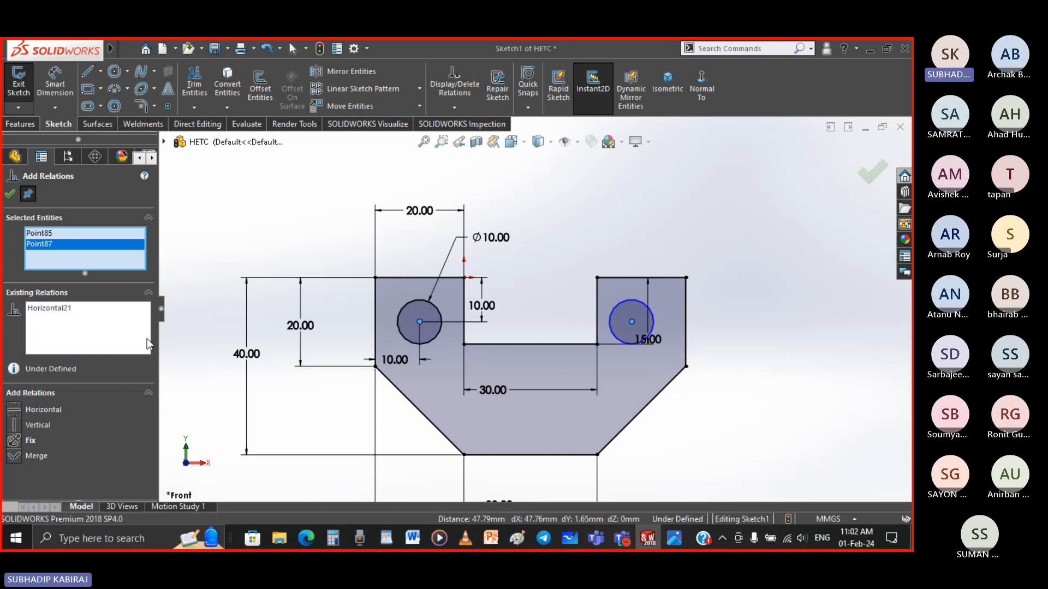
{"action": "left_click", "coordinate": [9, 194]}
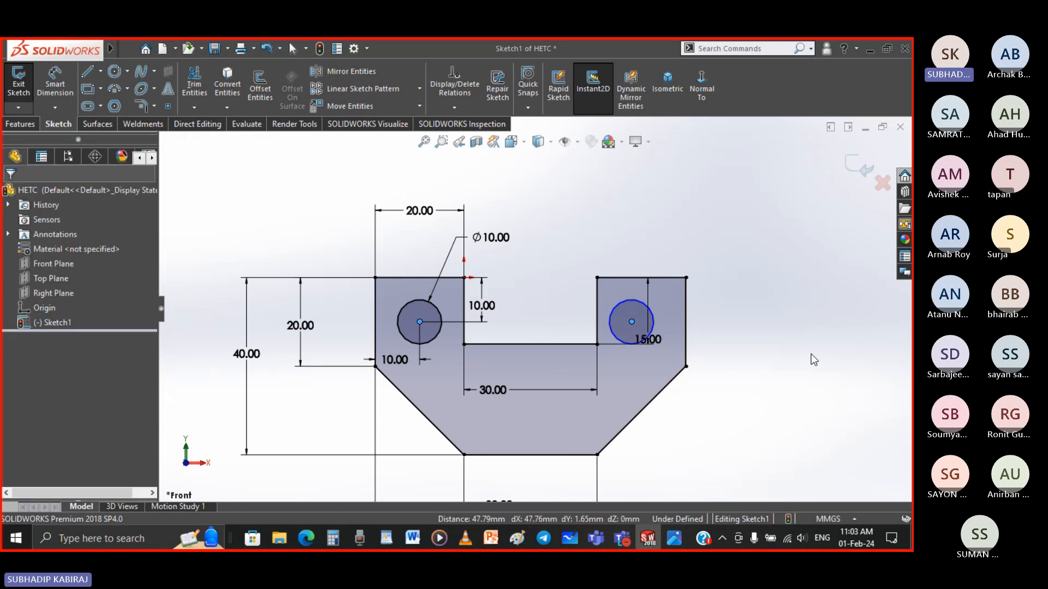
Step: Slide the positive-X circle sideways within its arm until its centre is at about (39.1, -10) mm
{"action": "mouse_move", "coordinate": [631, 323]}
{"action": "left_mouse_down"}
{"action": "mouse_move", "coordinate": [709, 328]}
{"action": "mouse_move", "coordinate": [570, 329]}
{"action": "mouse_move", "coordinate": [839, 329]}
{"action": "mouse_move", "coordinate": [582, 329]}
{"action": "mouse_move", "coordinate": [654, 329]}
{"action": "mouse_move", "coordinate": [634, 325]}
{"action": "mouse_move", "coordinate": [644, 270]}
{"action": "mouse_move", "coordinate": [625, 312]}
{"action": "left_mouse_up"}
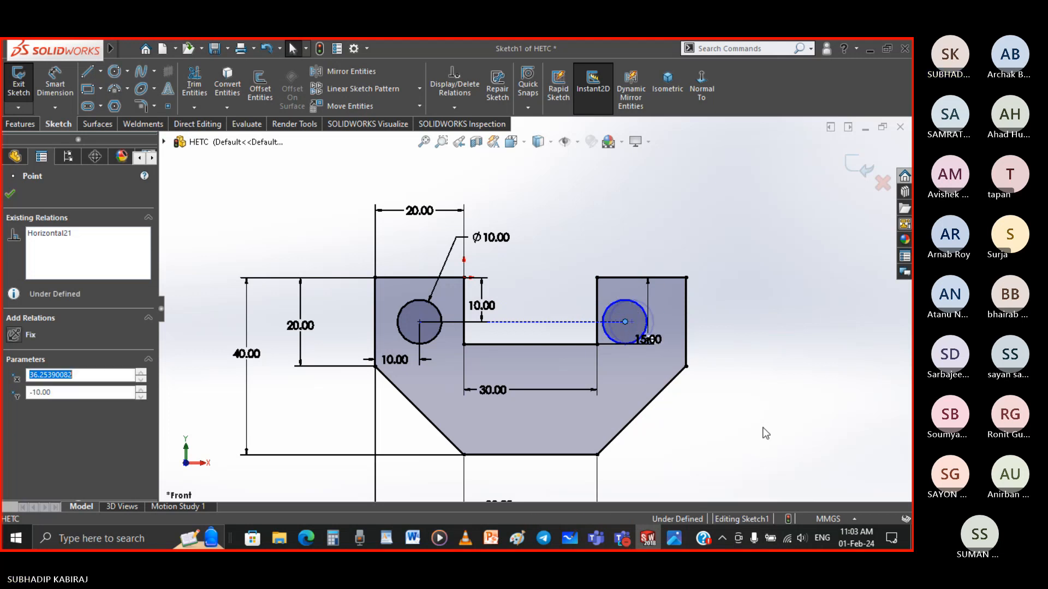
{"action": "left_click", "coordinate": [752, 417]}
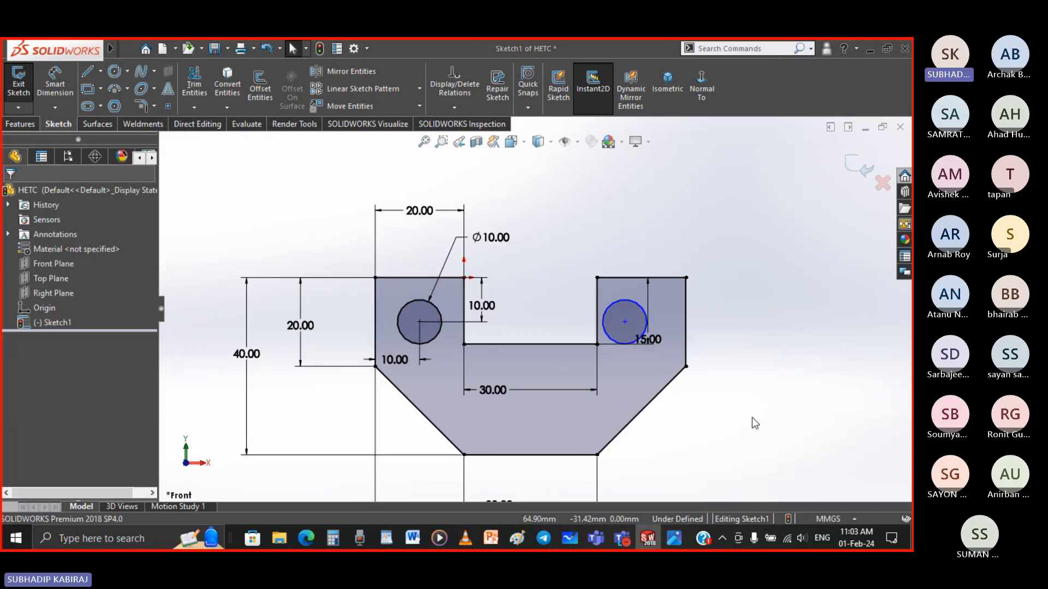
{"action": "scroll", "coordinate": [631, 325], "scroll_direction": "down", "scroll_amount": 5}
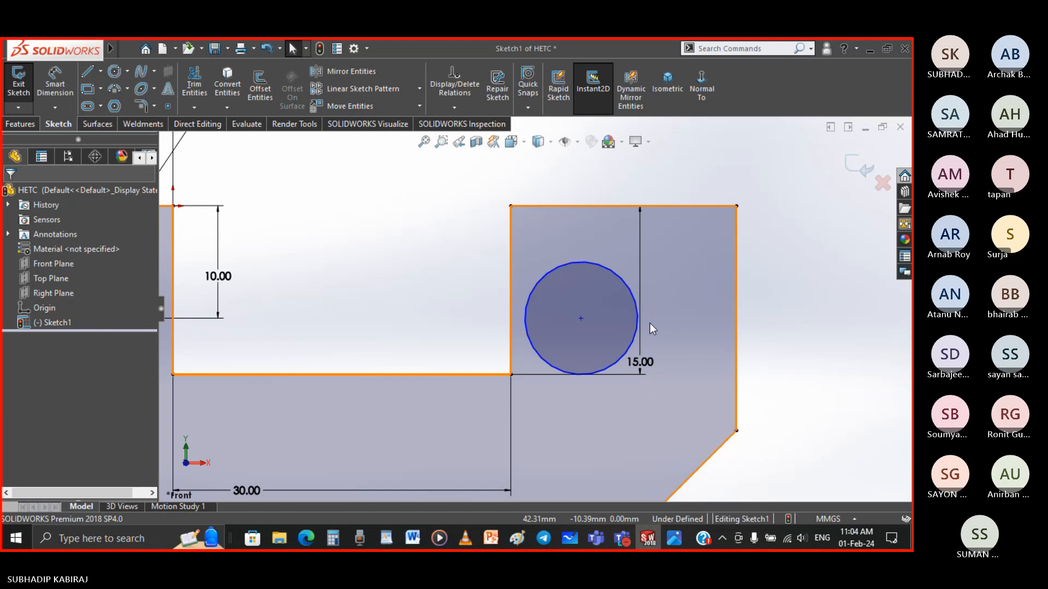
{"action": "scroll", "coordinate": [542, 342], "scroll_direction": "up", "scroll_amount": 2}
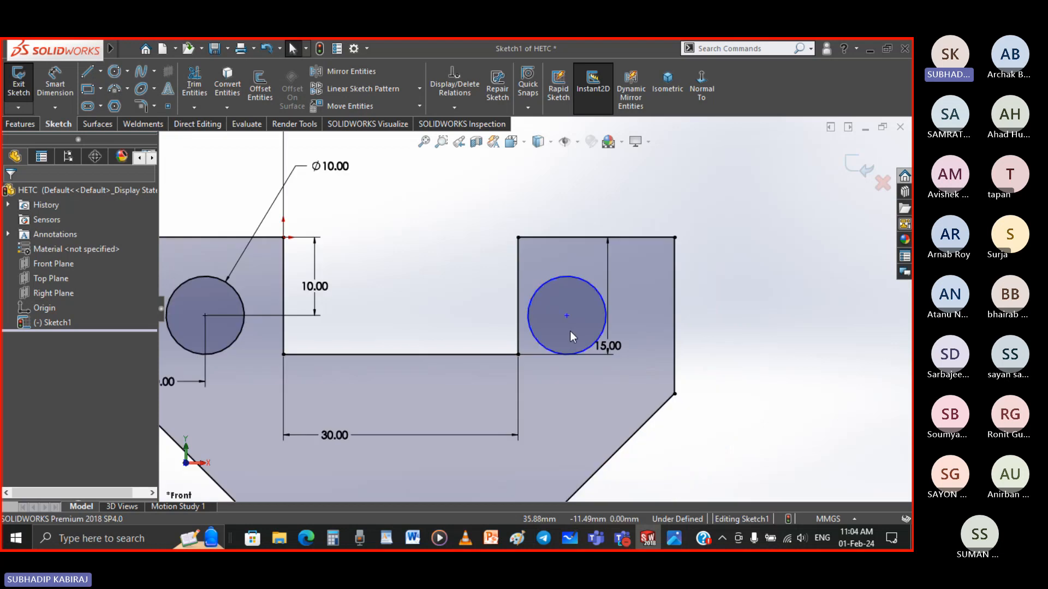
{"action": "left_click", "coordinate": [601, 304]}
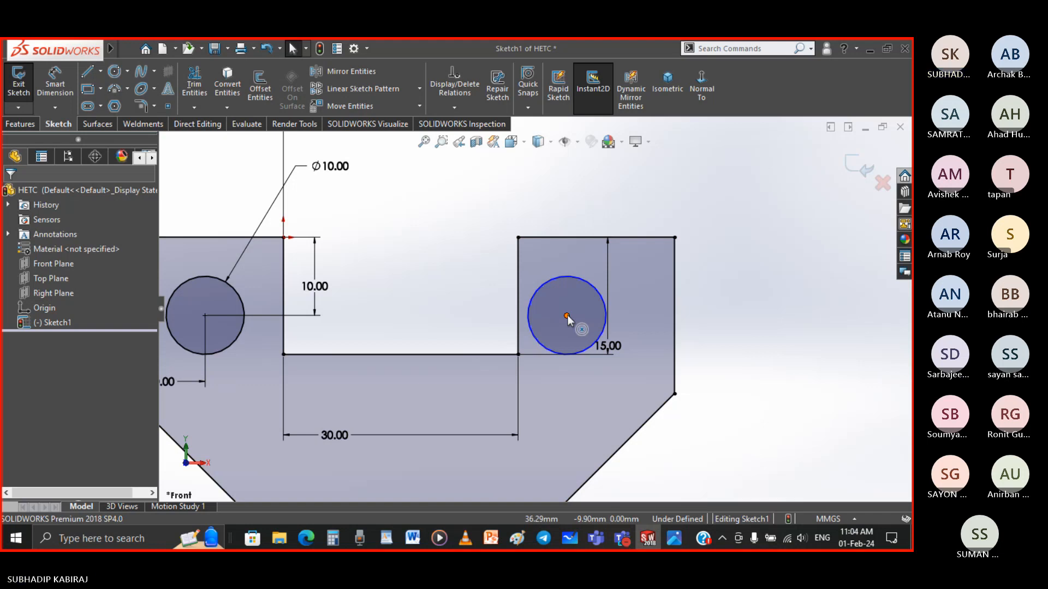
{"action": "left_click_drag", "start_coordinate": [568, 316], "coordinate": [590, 318]}
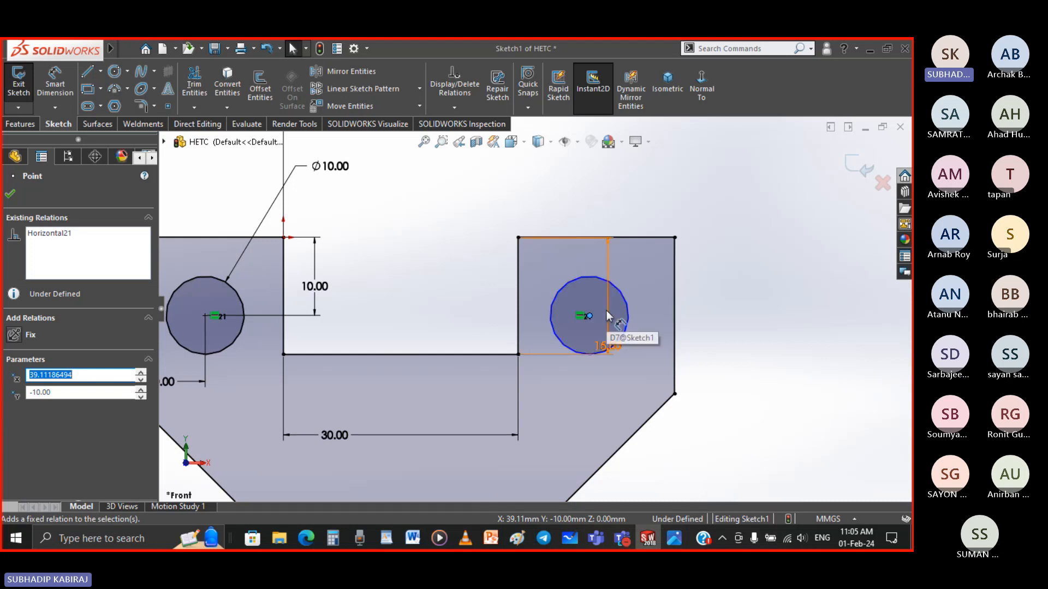
{"action": "left_click", "coordinate": [703, 317]}
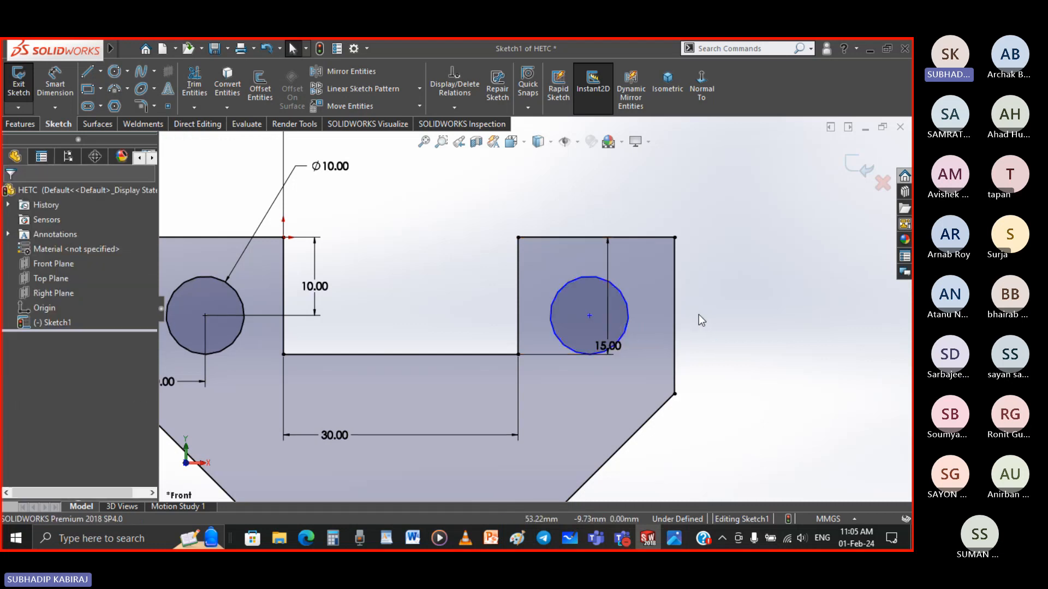
Step: Add a Vertical relation between the positive-X circle's centre and the midpoint of that arm's top edge
{"action": "left_click", "coordinate": [461, 106]}
{"action": "left_click", "coordinate": [480, 139]}
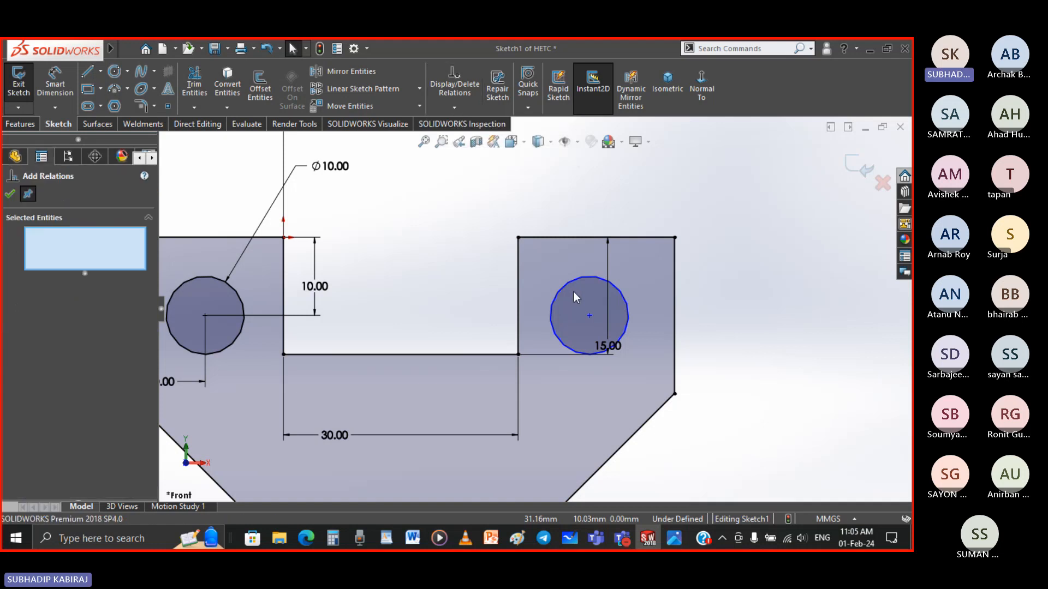
{"action": "left_click", "coordinate": [590, 317]}
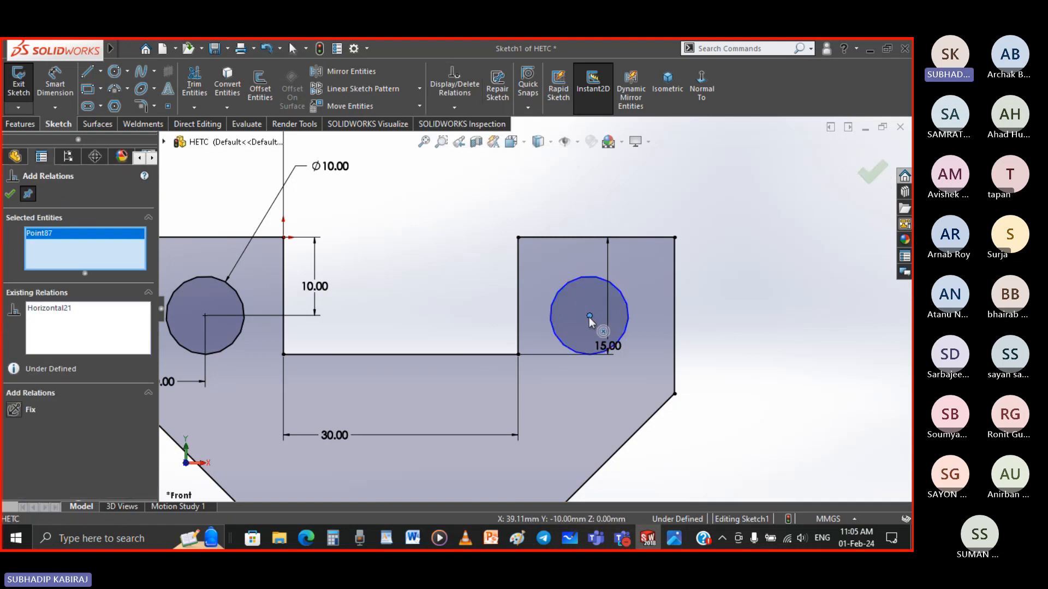
{"action": "left_click", "coordinate": [597, 238]}
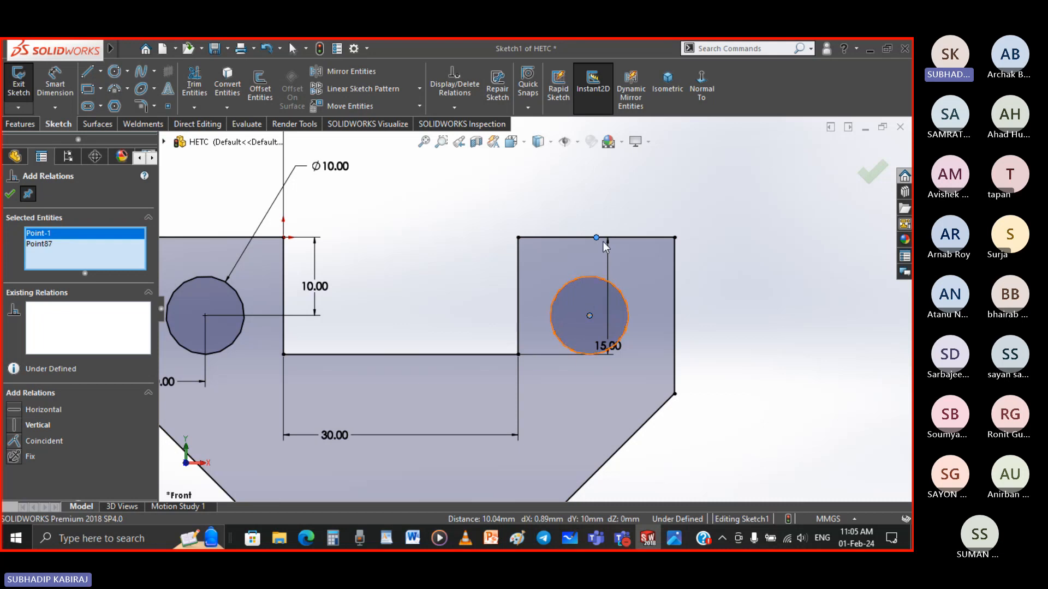
{"action": "left_click", "coordinate": [14, 425]}
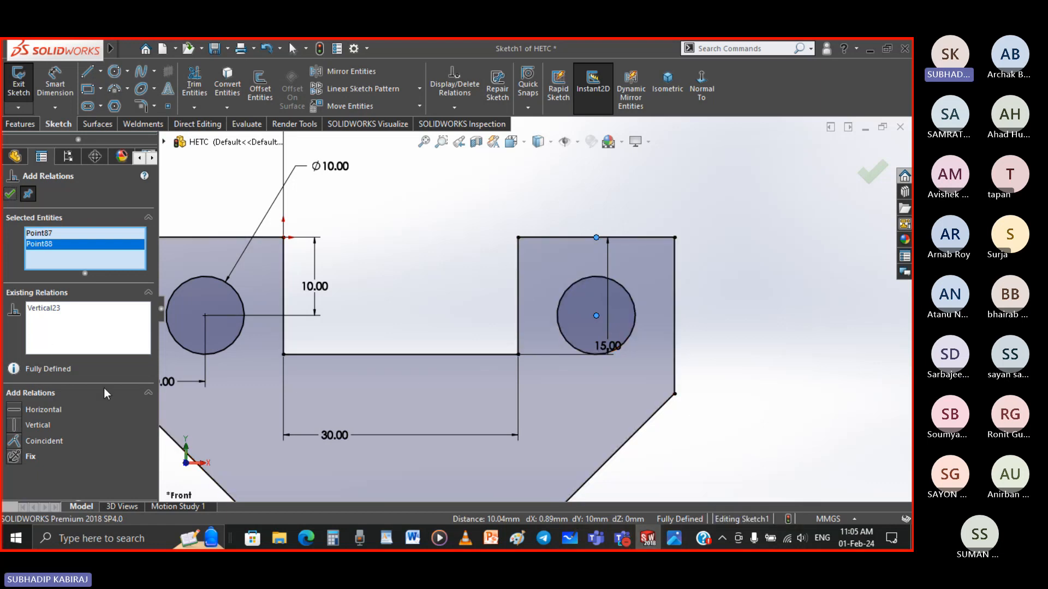
{"action": "left_click", "coordinate": [10, 194]}
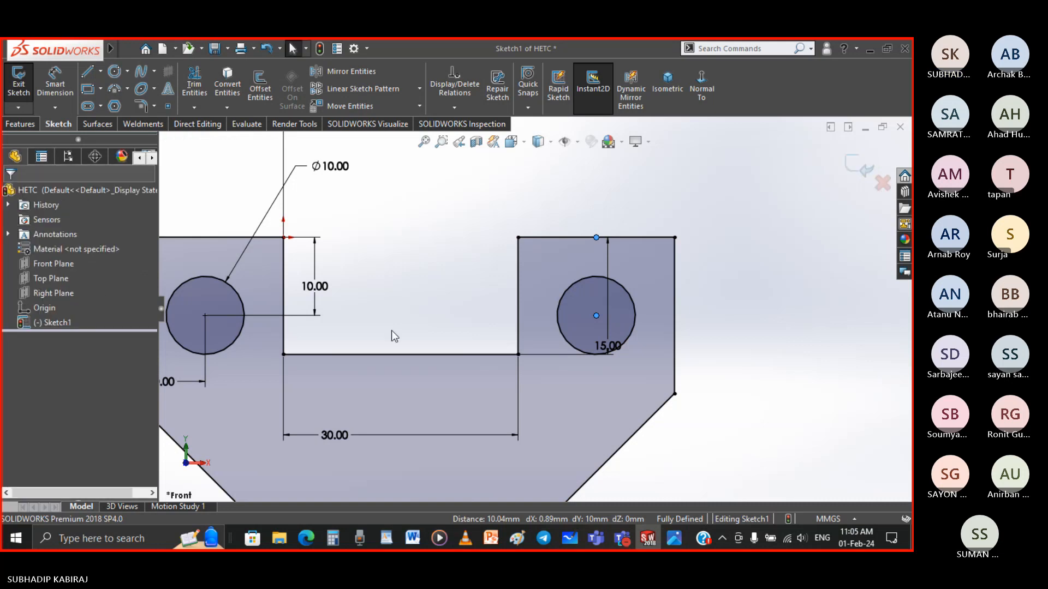
Step: Reposition the 15 mm notch depth dimension outside the profile, beyond the positive-X arm
{"action": "scroll", "coordinate": [550, 320], "scroll_direction": "up", "scroll_amount": 3}
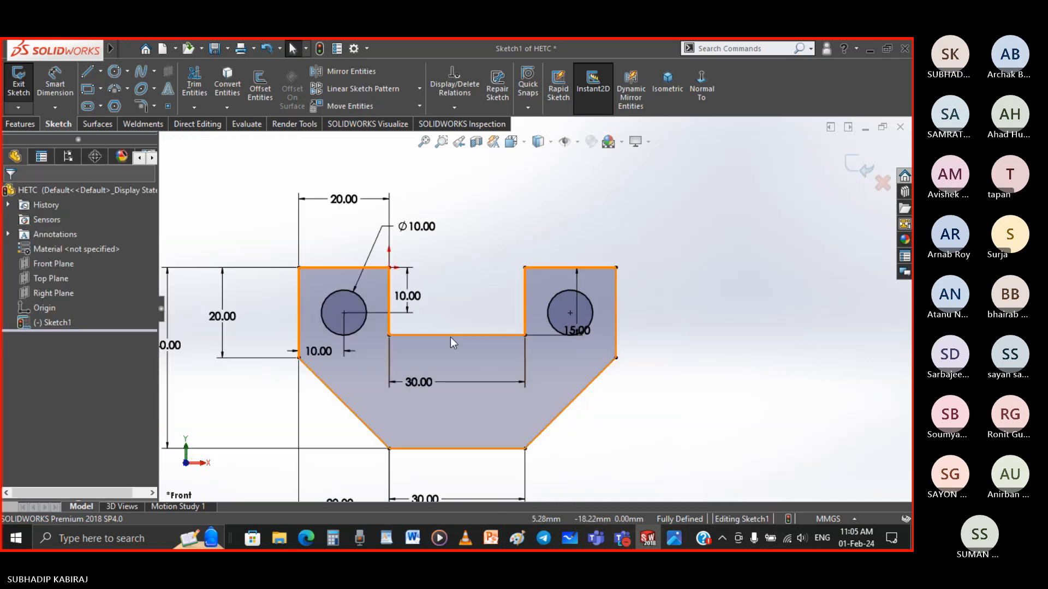
{"action": "scroll", "coordinate": [526, 352], "scroll_direction": "up", "scroll_amount": 3}
{"action": "scroll", "coordinate": [526, 352], "scroll_direction": "down", "scroll_amount": 2}
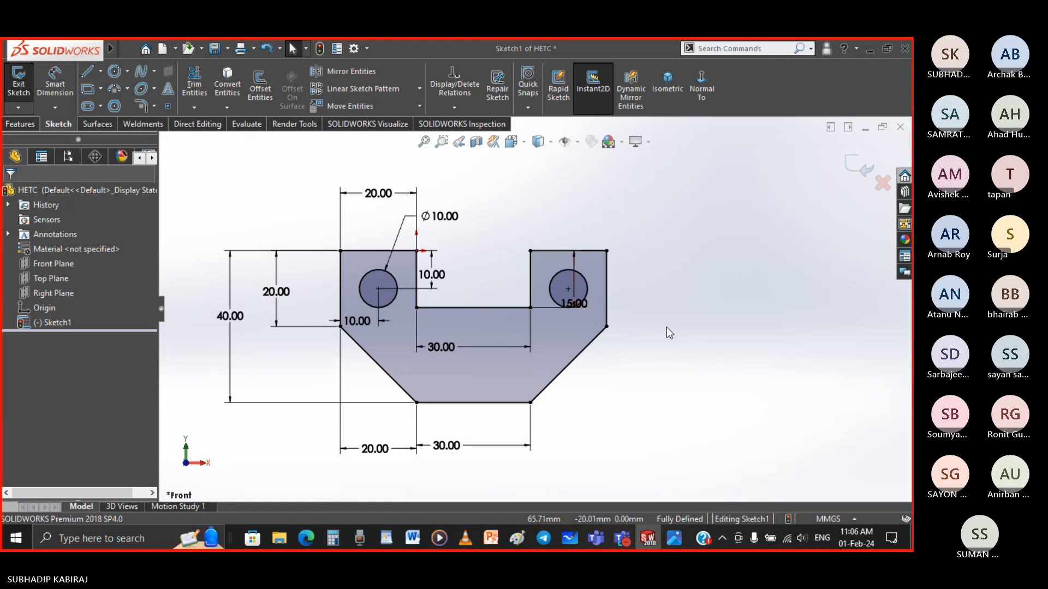
{"action": "left_click_drag", "start_coordinate": [577, 310], "coordinate": [636, 286]}
{"action": "left_click", "coordinate": [720, 402]}
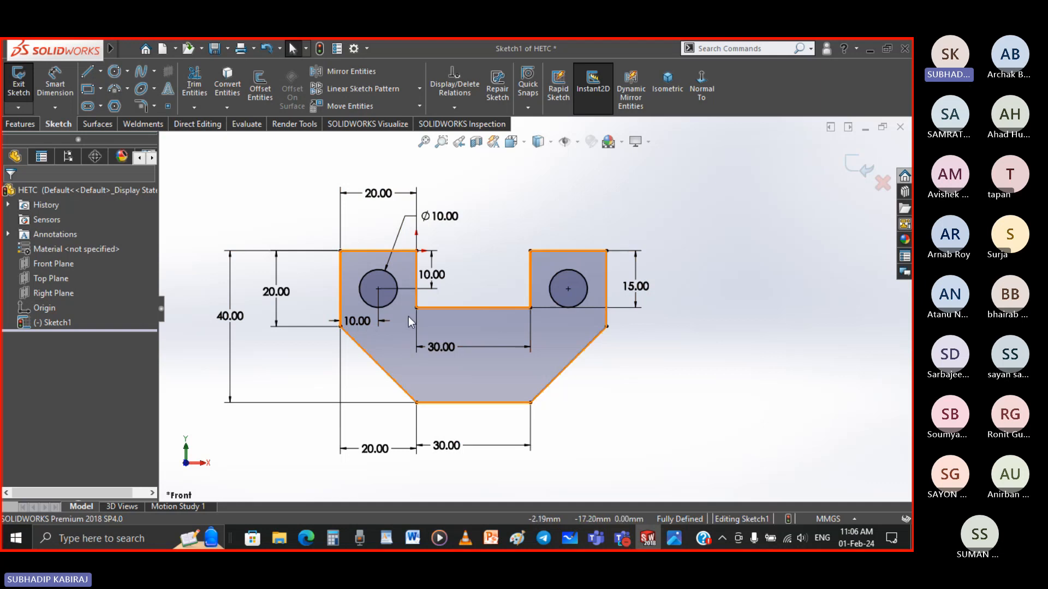
{"action": "scroll", "coordinate": [268, 240], "scroll_direction": "down", "scroll_amount": 3}
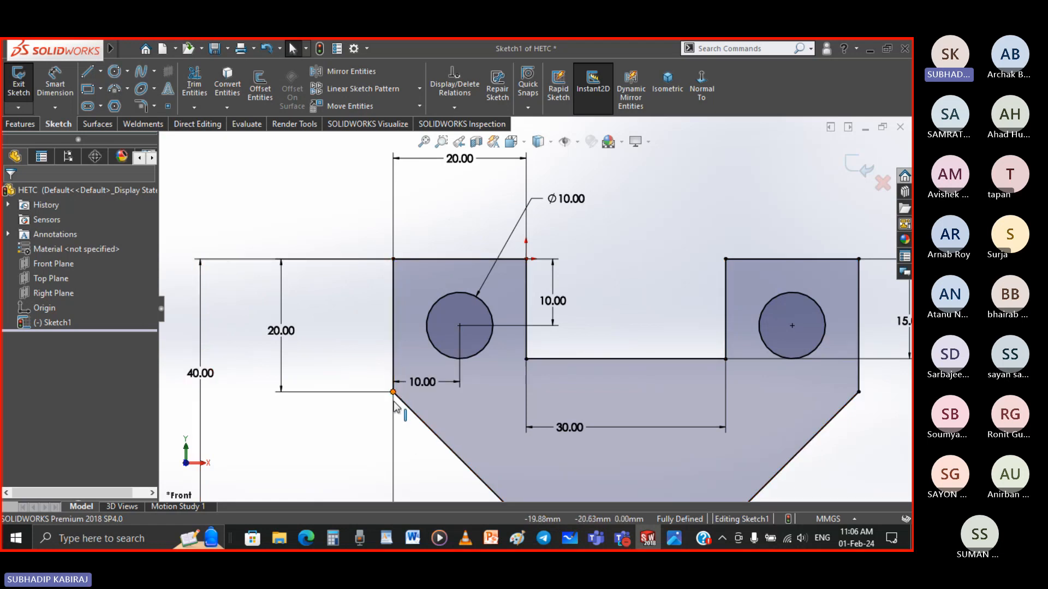
{"action": "key", "text": "f"}
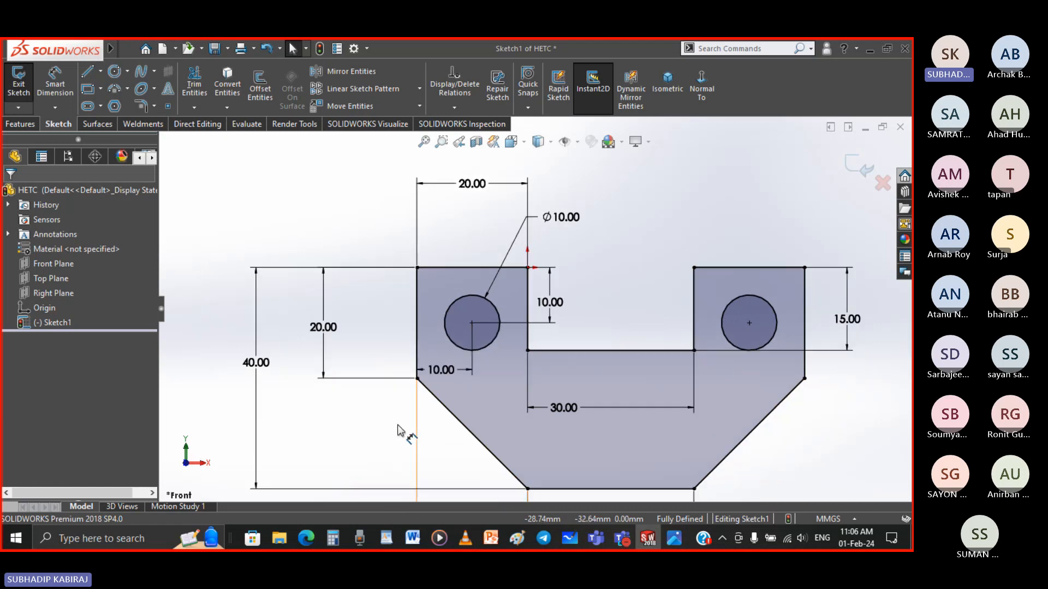
{"action": "scroll", "coordinate": [513, 398], "scroll_direction": "down", "scroll_amount": 2}
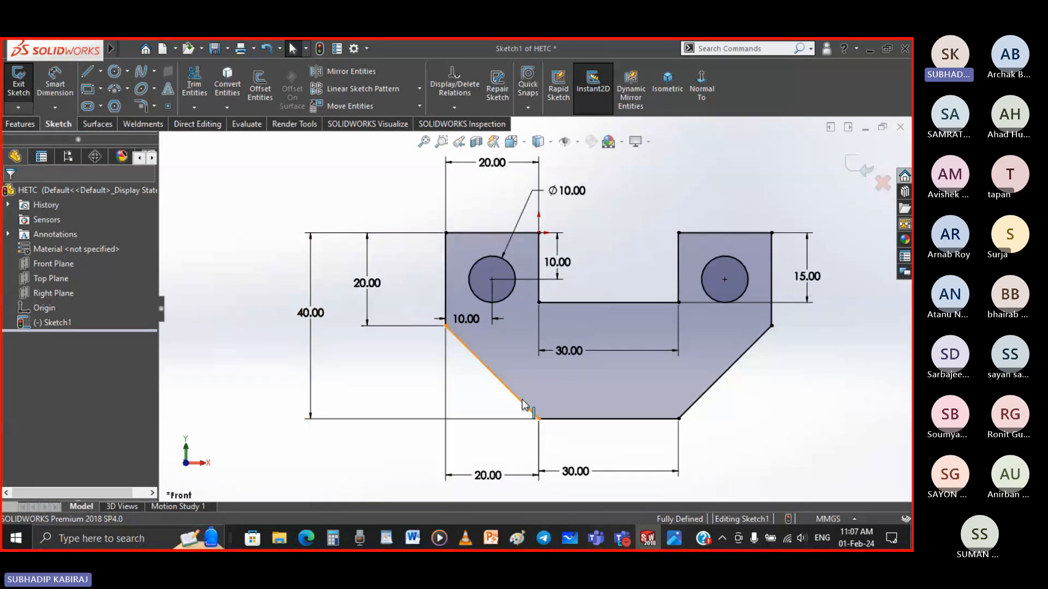
{"action": "key", "text": "z"}
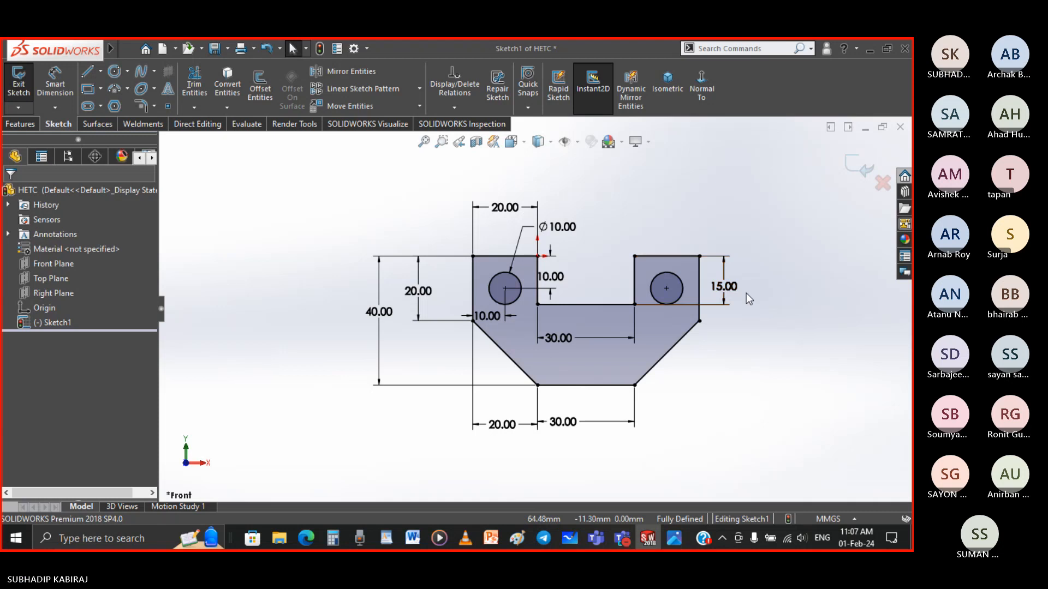
{"action": "scroll", "coordinate": [745, 293], "scroll_direction": "down", "scroll_amount": 2}
{"action": "scroll", "coordinate": [569, 224], "scroll_direction": "up", "scroll_amount": 2}
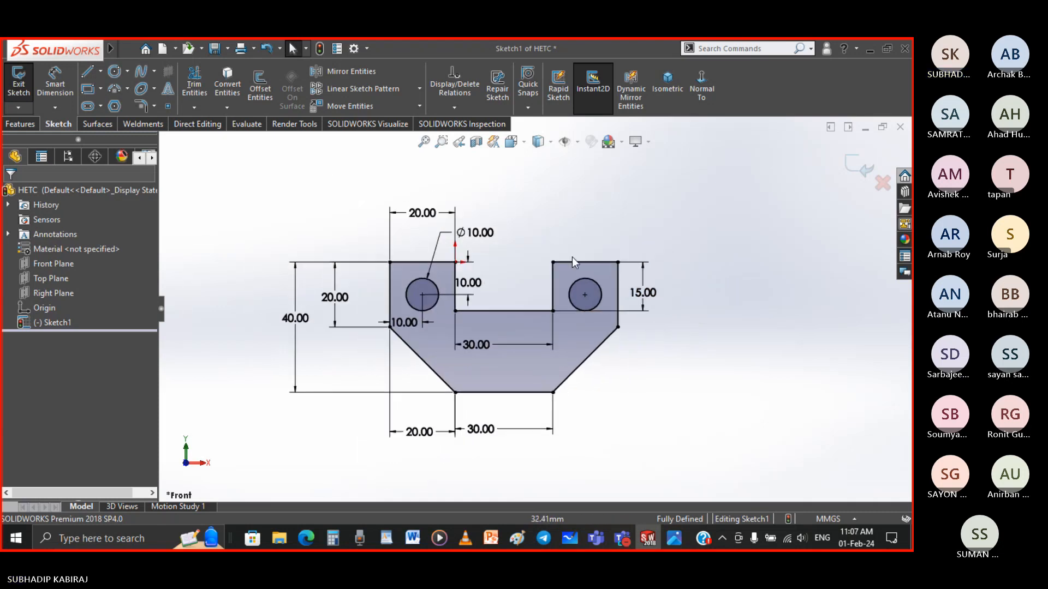
Step: Check the notch radius in the Slide12.JPG drawing and apply 10 mm sketch fillets to both bottom corners of the notch
{"action": "left_click", "coordinate": [673, 538]}
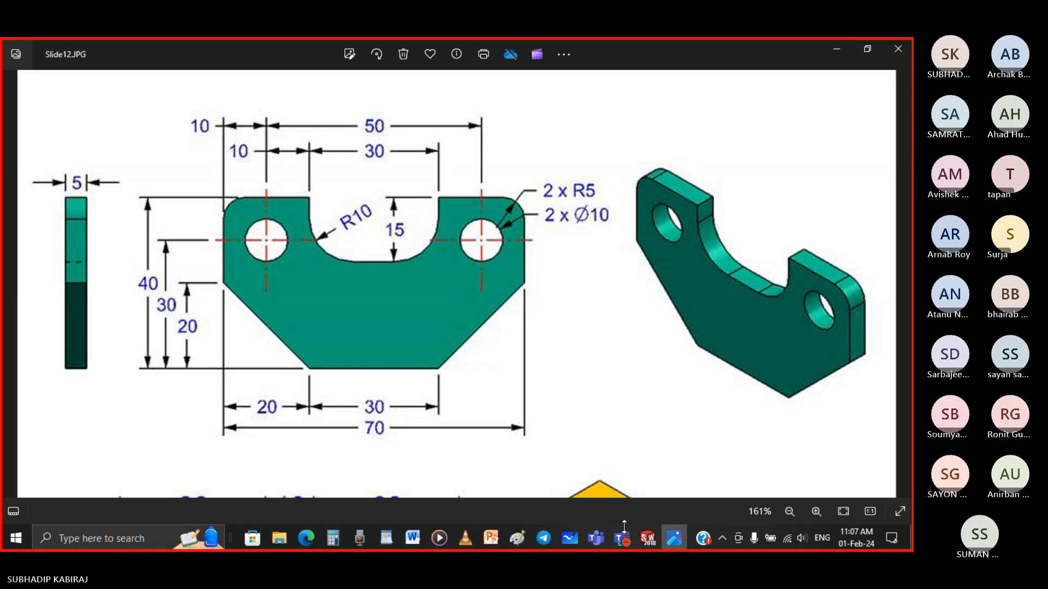
{"action": "left_click", "coordinate": [644, 537]}
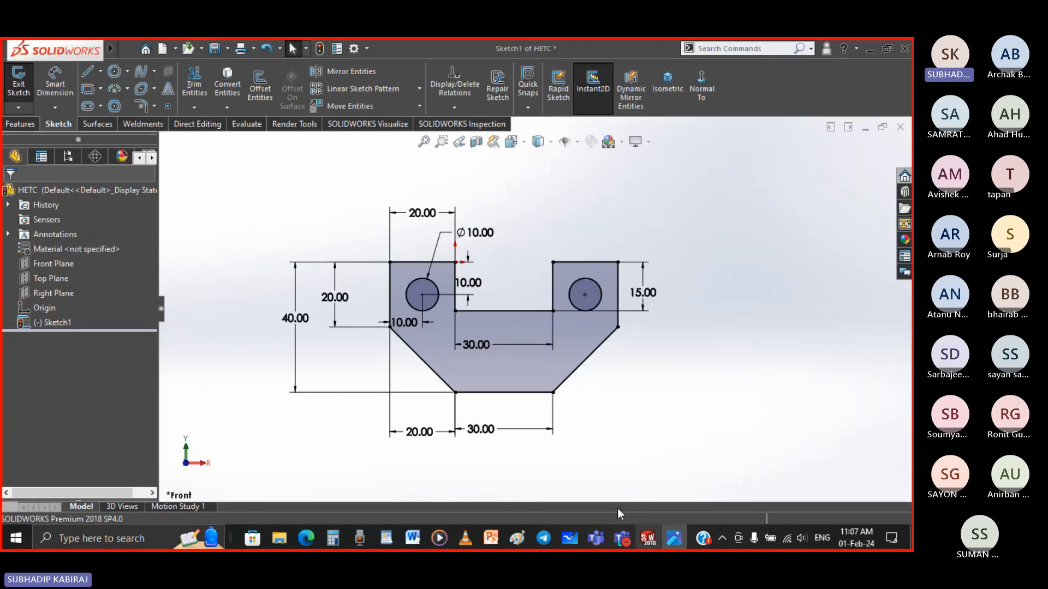
{"action": "left_click", "coordinate": [142, 106]}
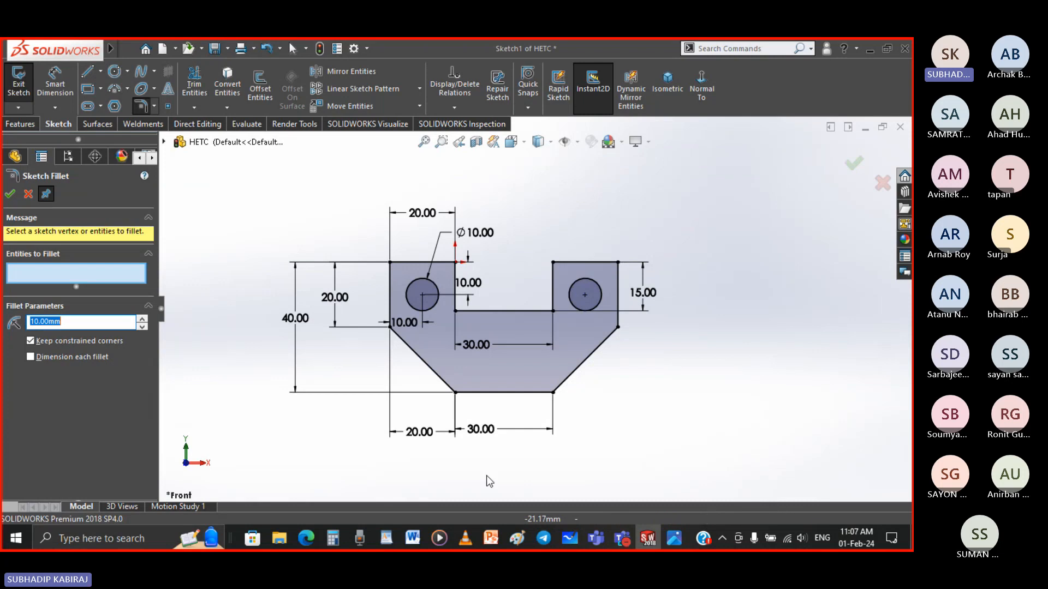
{"action": "left_click", "coordinate": [675, 538]}
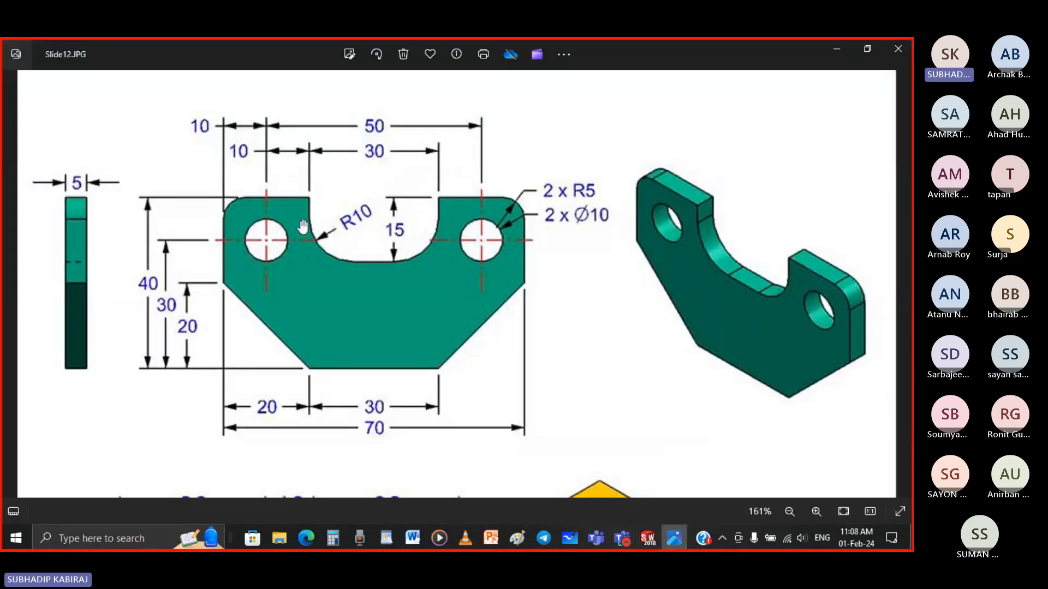
{"action": "key", "text": "alt+Tab"}
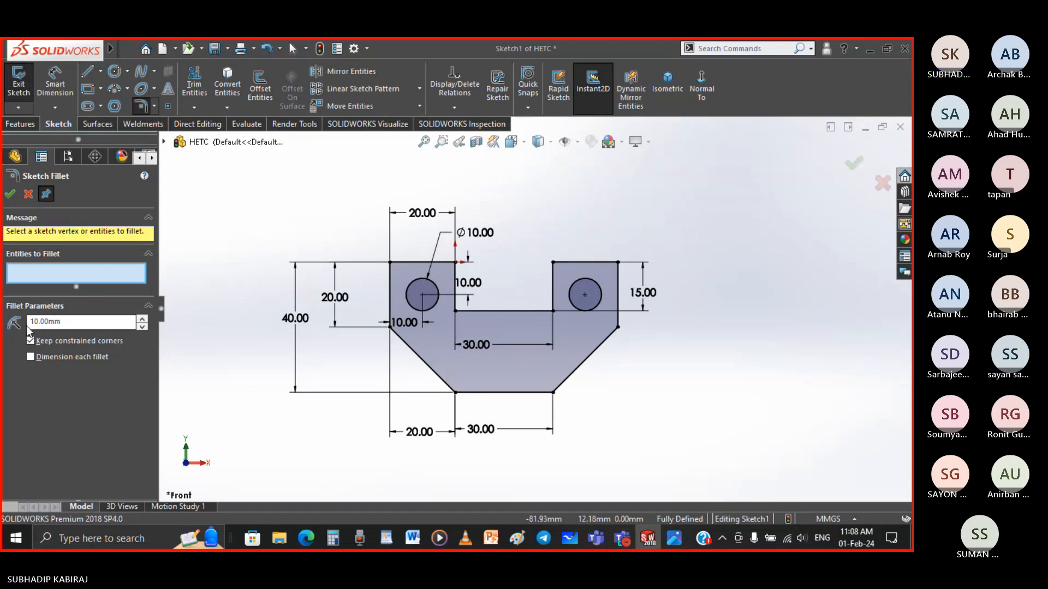
{"action": "double_click", "coordinate": [61, 323]}
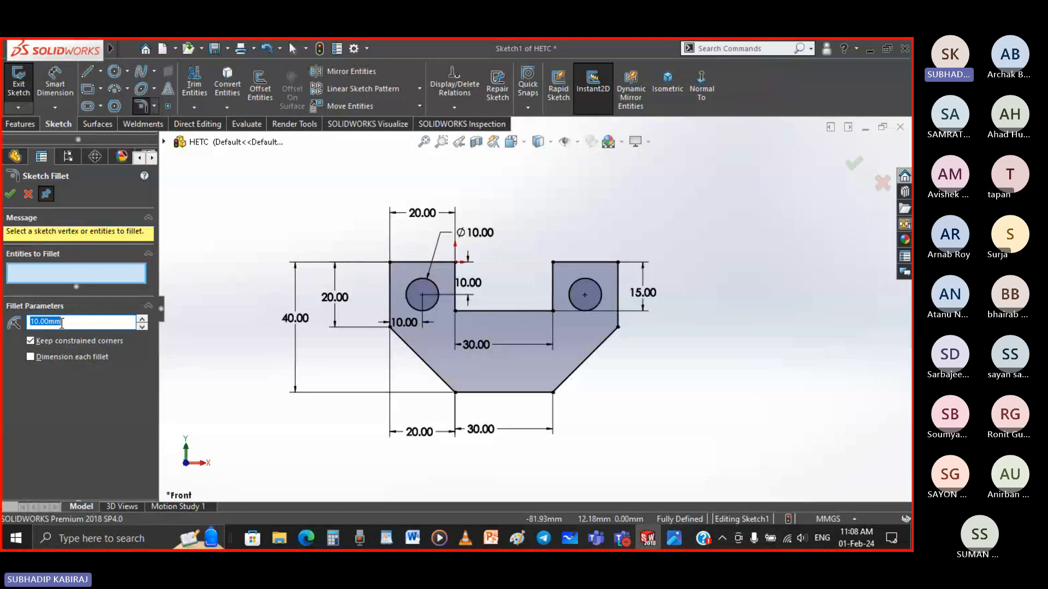
{"action": "left_click", "coordinate": [66, 273]}
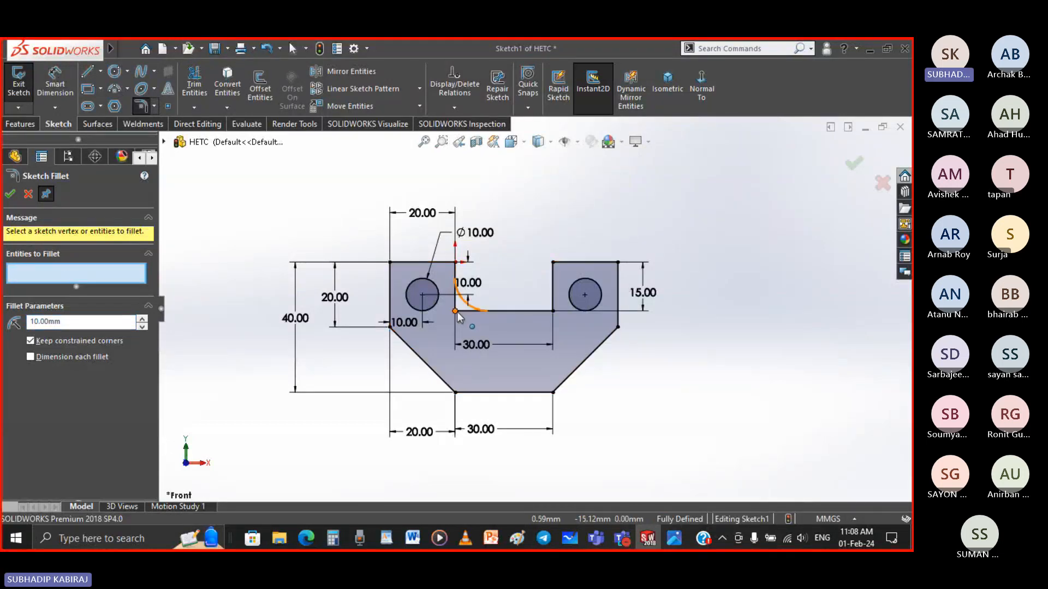
{"action": "scroll", "coordinate": [457, 317], "scroll_direction": "down", "scroll_amount": 3}
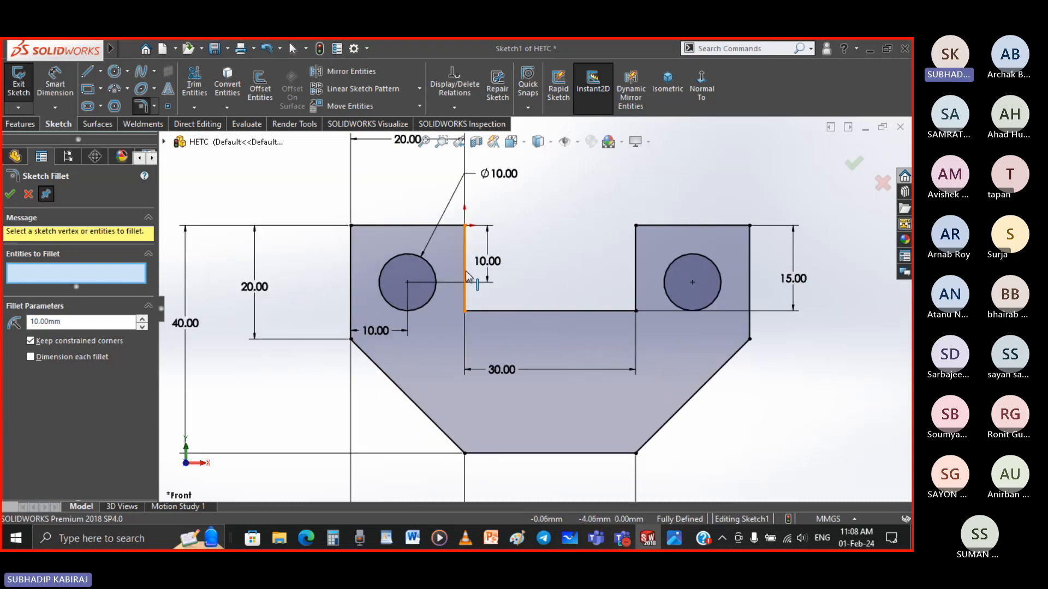
{"action": "left_click", "coordinate": [464, 311]}
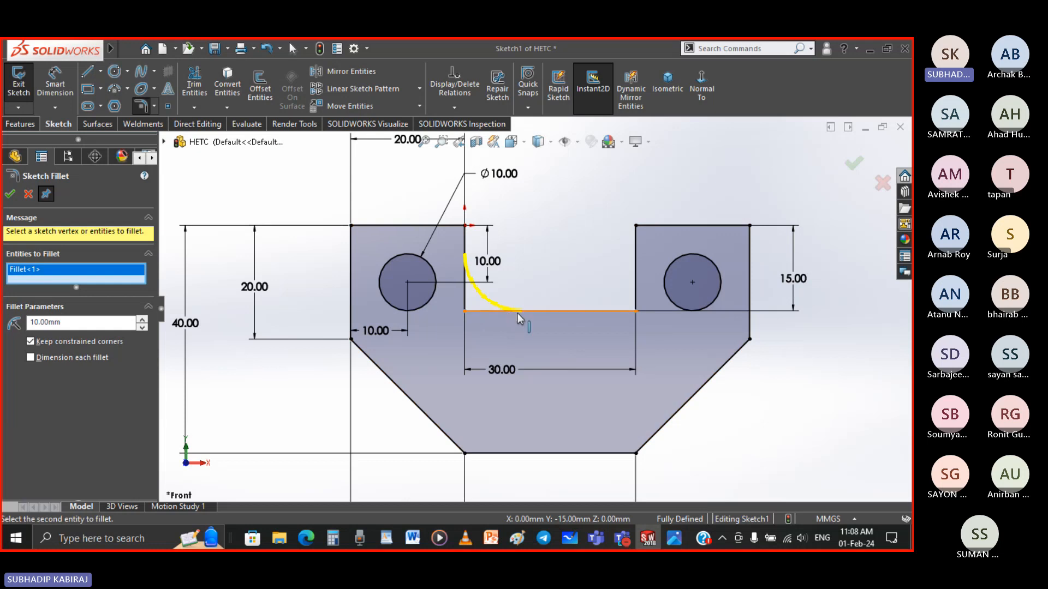
{"action": "left_click", "coordinate": [636, 312]}
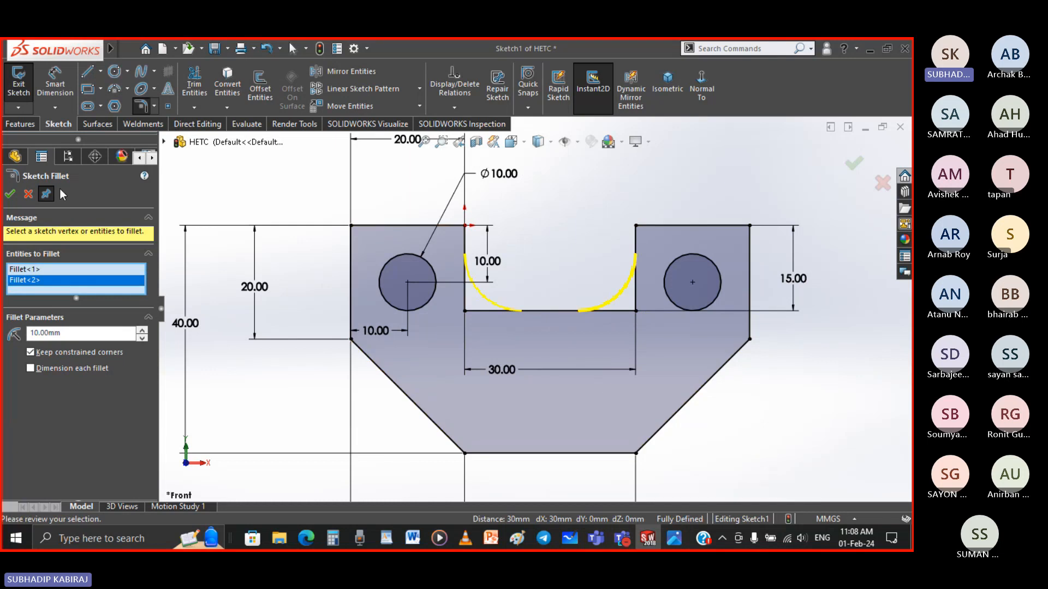
{"action": "left_click", "coordinate": [7, 197]}
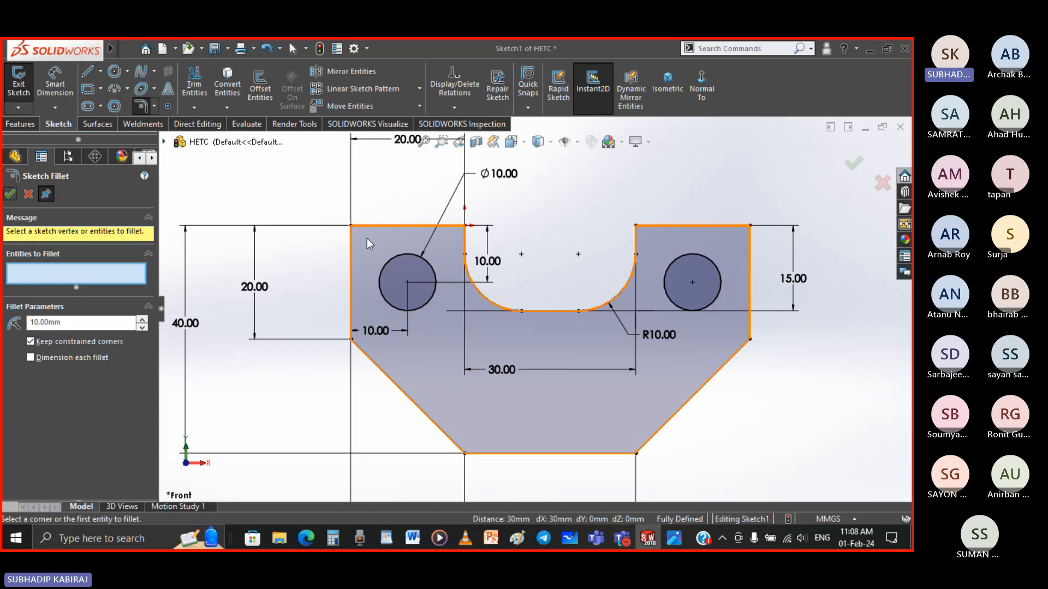
Step: Apply 5 mm sketch fillets to the two outer top corners of the plate, accepting deletion of the affected relations
{"action": "double_click", "coordinate": [73, 321]}
{"action": "type", "text": "5"}
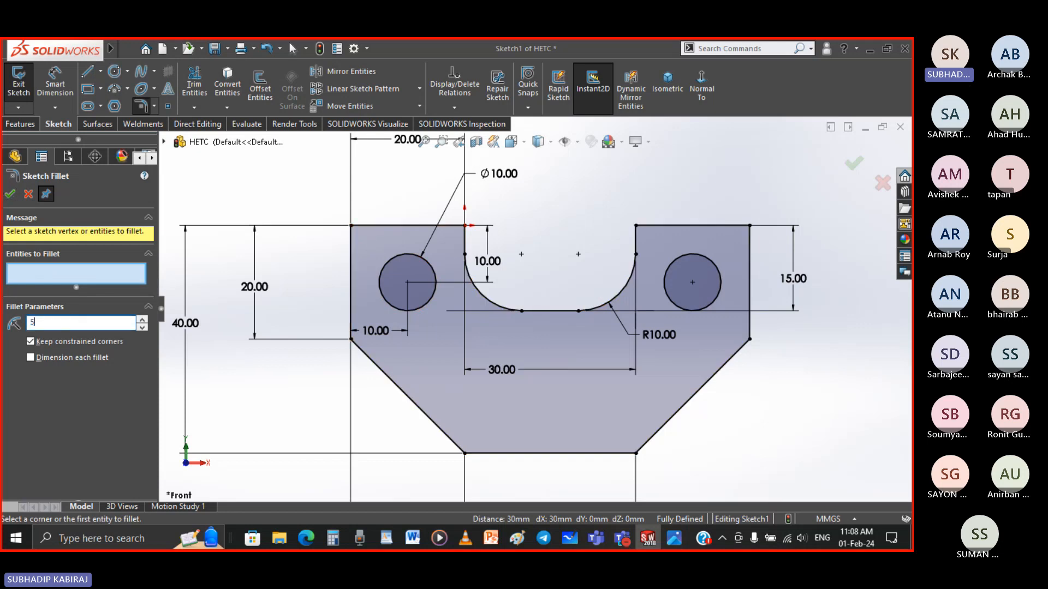
{"action": "key", "text": "Return"}
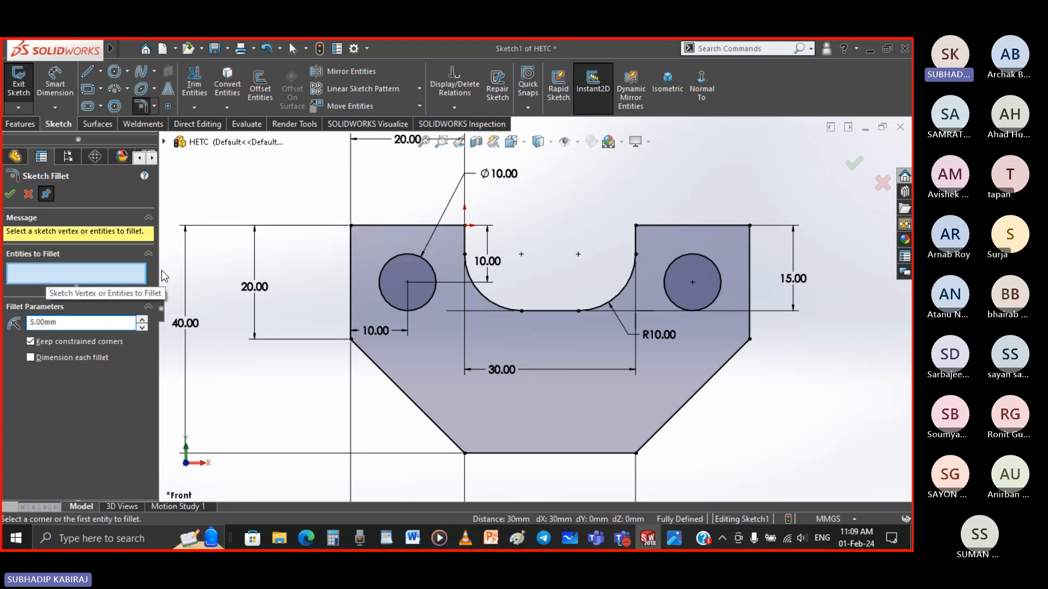
{"action": "left_click", "coordinate": [352, 228]}
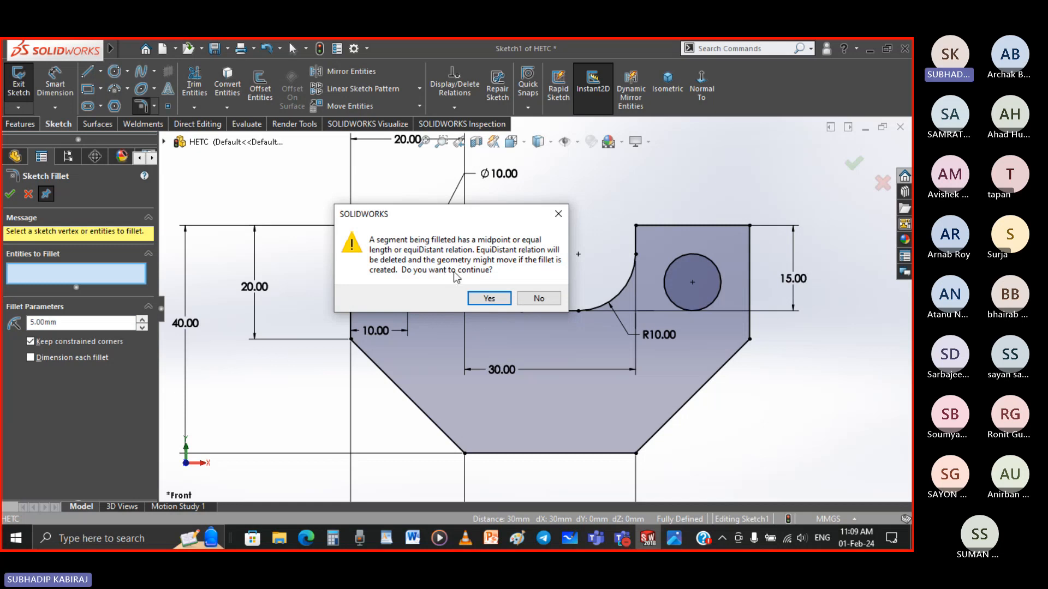
{"action": "left_click", "coordinate": [489, 298]}
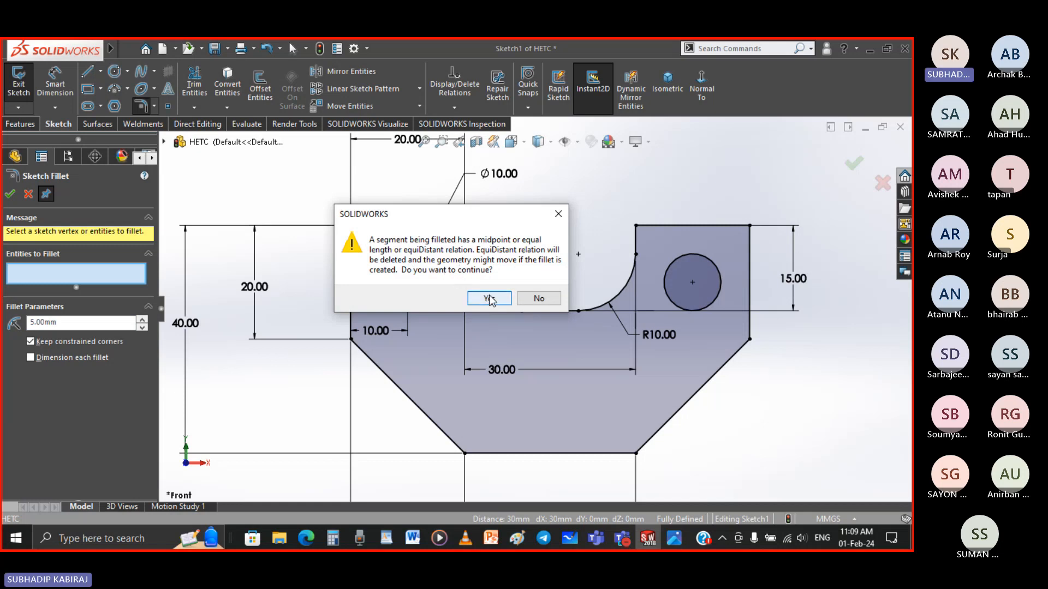
{"action": "left_click", "coordinate": [749, 225]}
{"action": "left_click", "coordinate": [489, 298]}
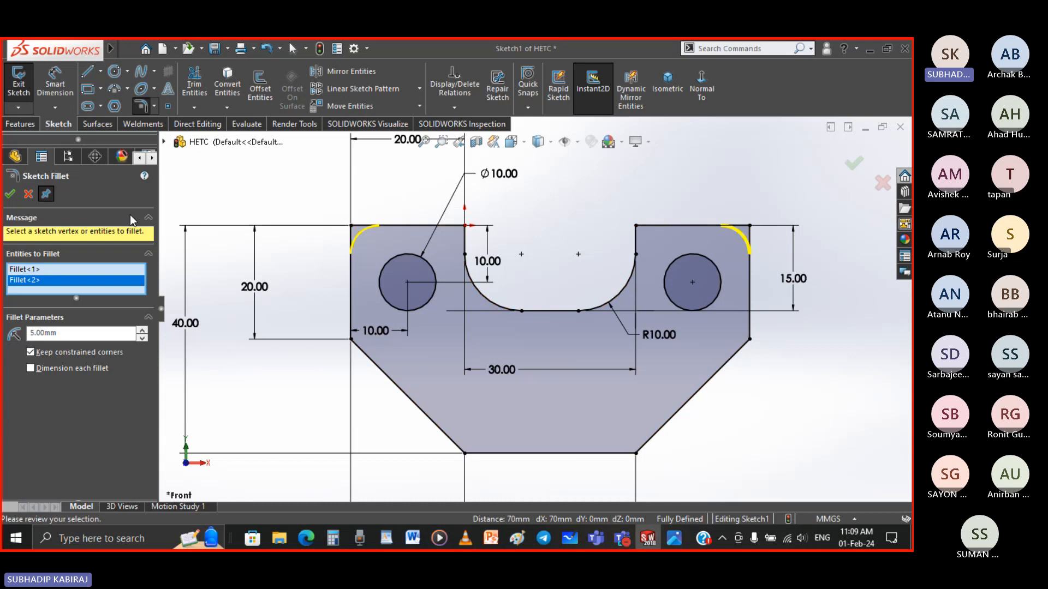
{"action": "left_click", "coordinate": [11, 198]}
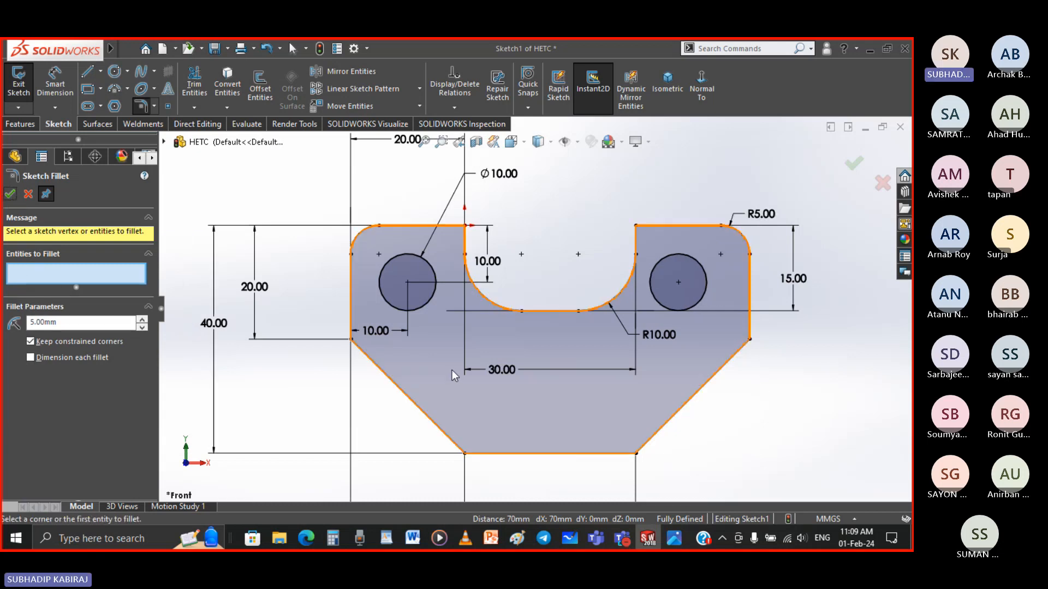
{"action": "key", "text": "Escape"}
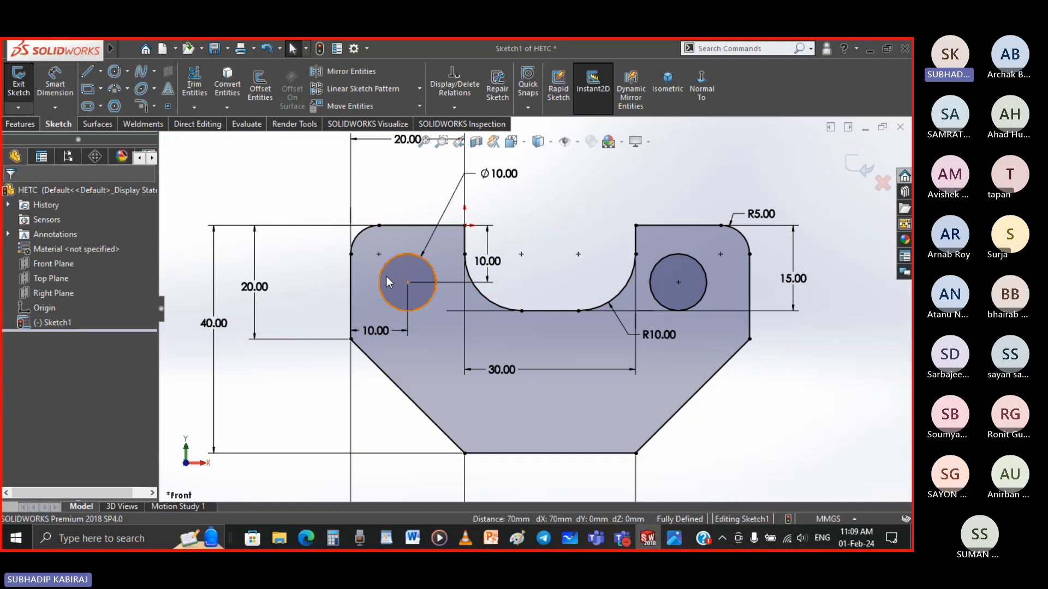
{"action": "key", "text": "f"}
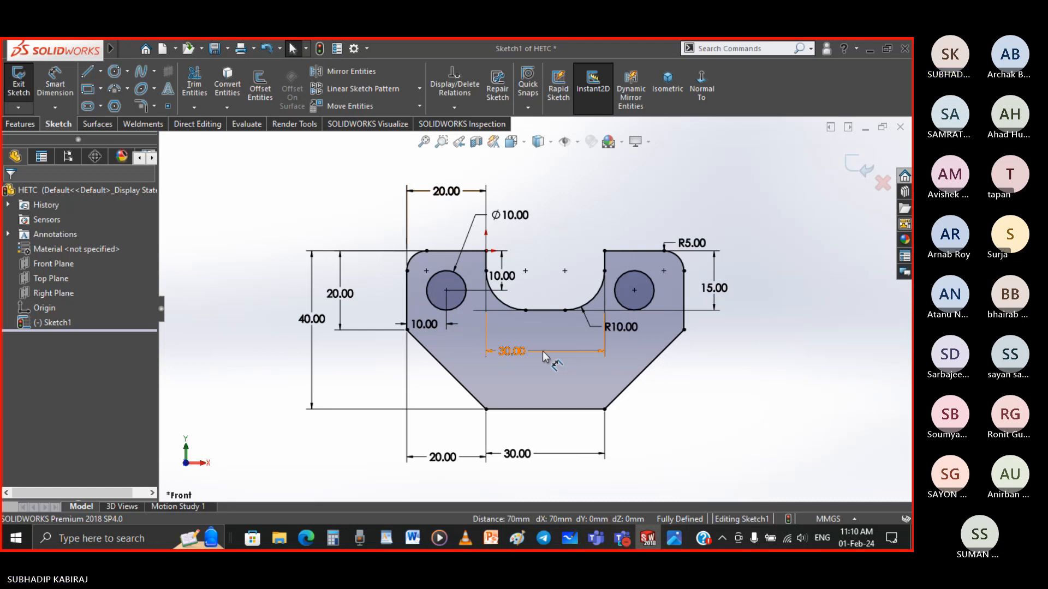
{"action": "left_click", "coordinate": [134, 105]}
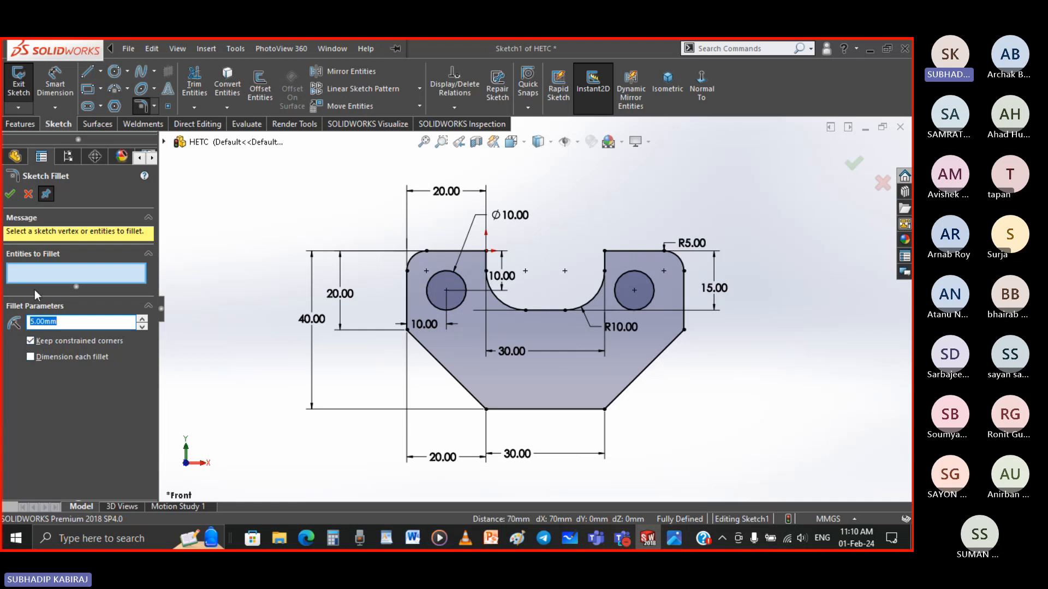
{"action": "left_click", "coordinate": [26, 196]}
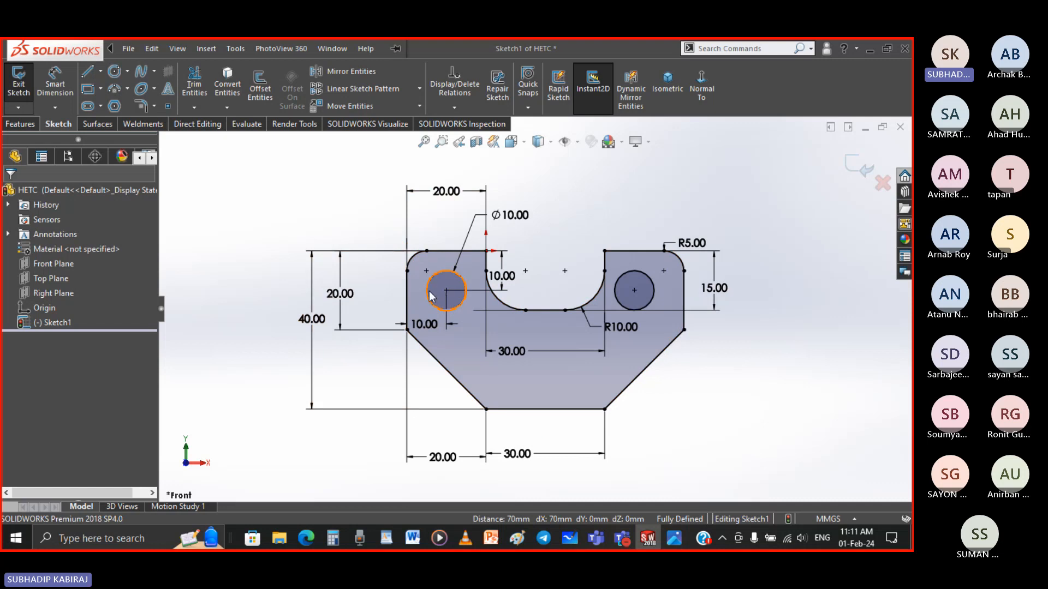
{"action": "left_click", "coordinate": [135, 108]}
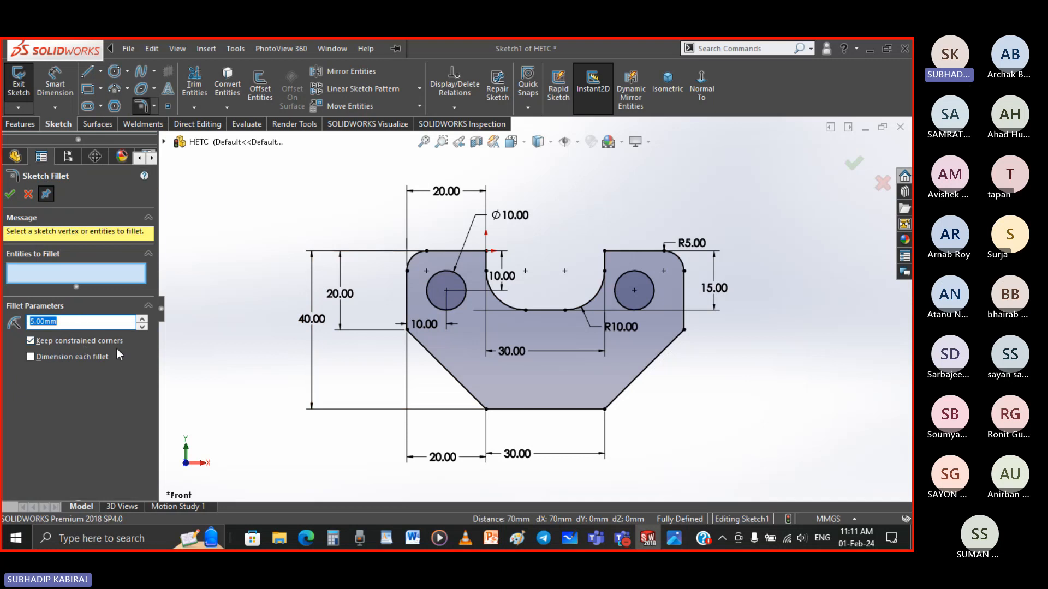
{"action": "left_click", "coordinate": [9, 194]}
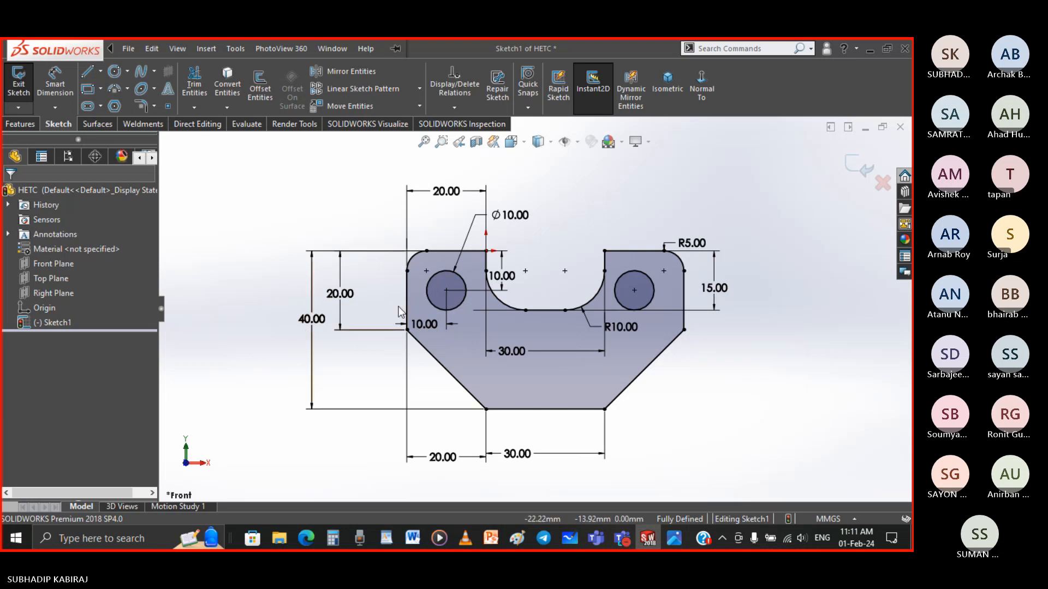
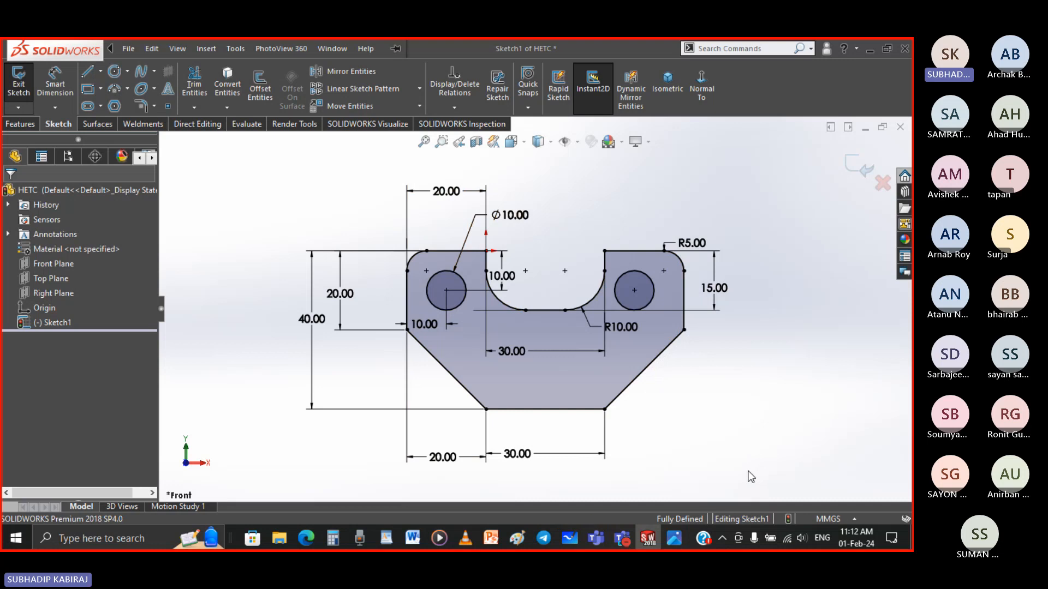
Step: Delete all geometry and dimensions from Sketch1 and examine the notched plate's dimensions in the Slide12.JPG drawing
{"action": "mouse_move", "coordinate": [753, 472]}
{"action": "left_mouse_down"}
{"action": "mouse_move", "coordinate": [326, 210]}
{"action": "mouse_move", "coordinate": [284, 169]}
{"action": "left_mouse_up"}
{"action": "key", "text": "Delete"}
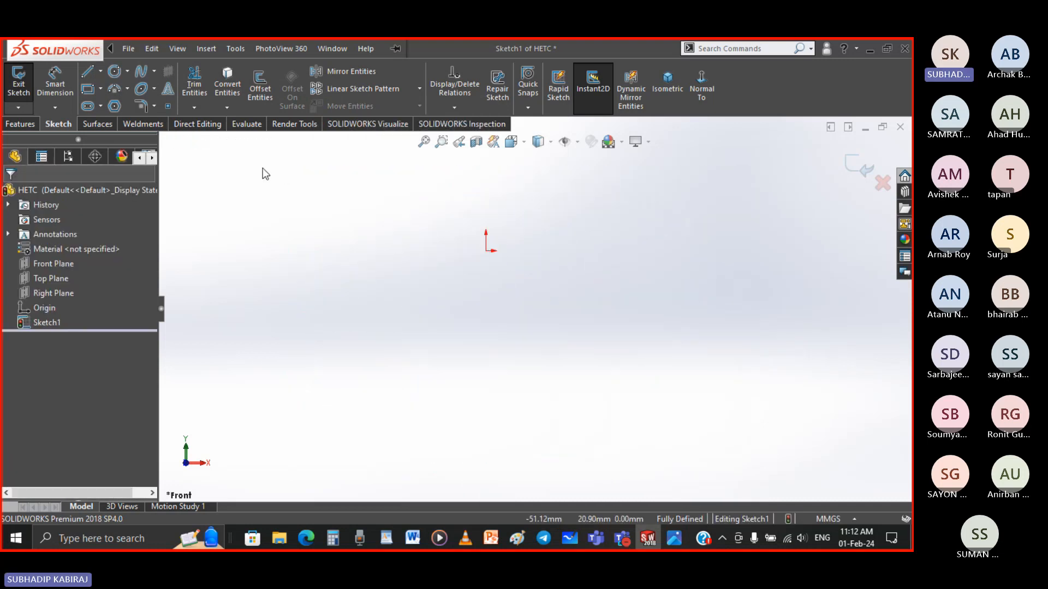
{"action": "left_click", "coordinate": [675, 538]}
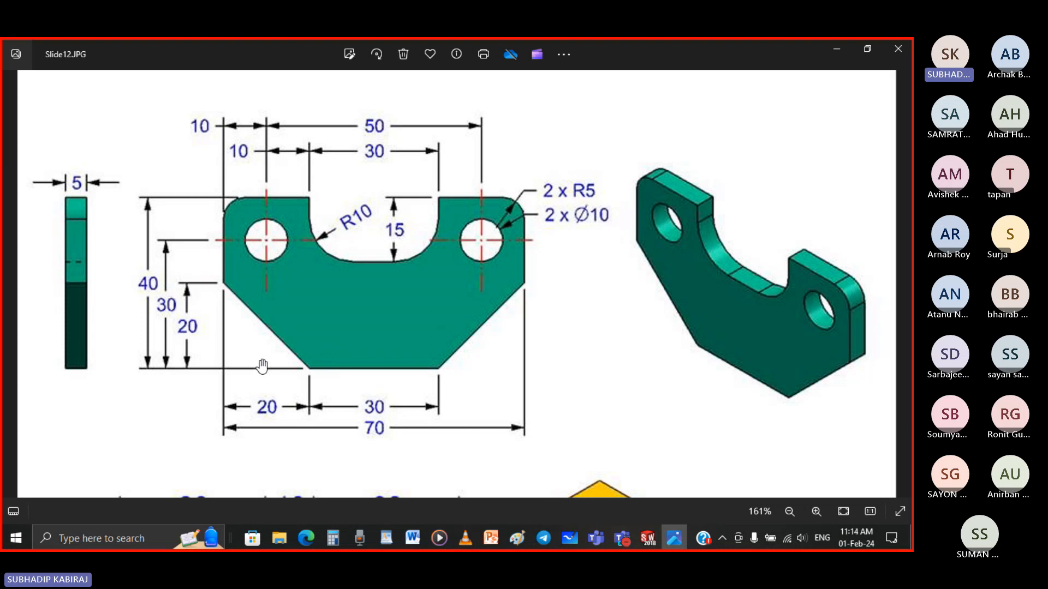
{"action": "scroll", "coordinate": [395, 340], "scroll_direction": "down", "scroll_amount": 5}
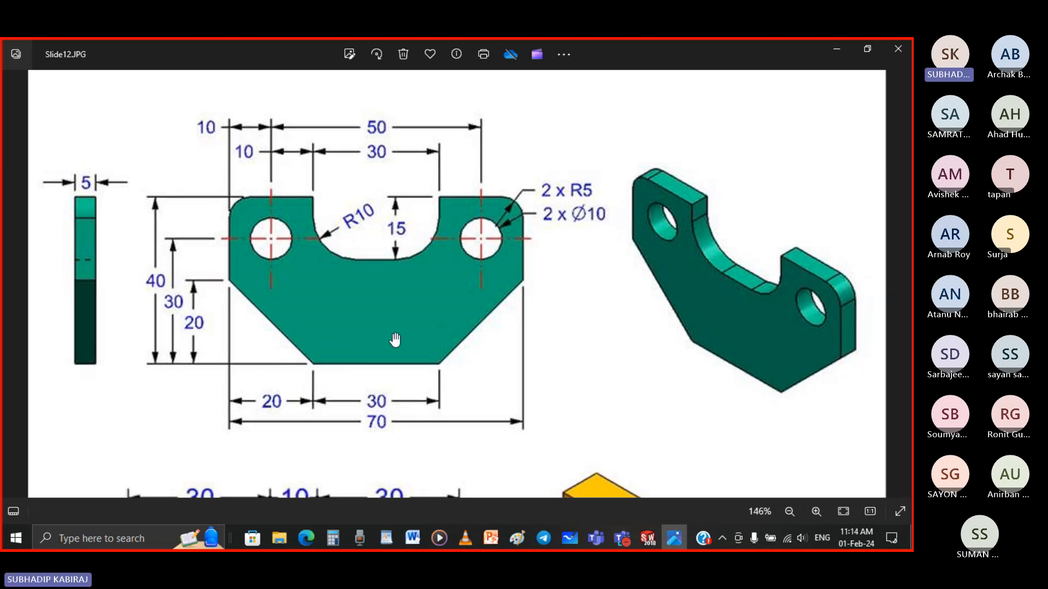
{"action": "scroll", "coordinate": [395, 339], "scroll_direction": "down", "scroll_amount": 1}
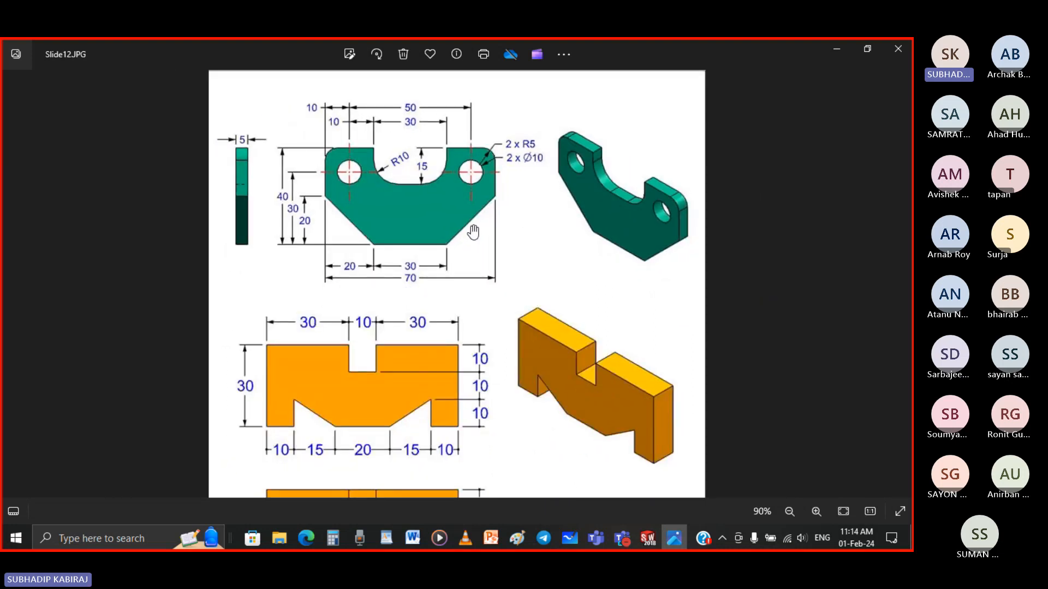
{"action": "scroll", "coordinate": [473, 232], "scroll_direction": "down", "scroll_amount": 1}
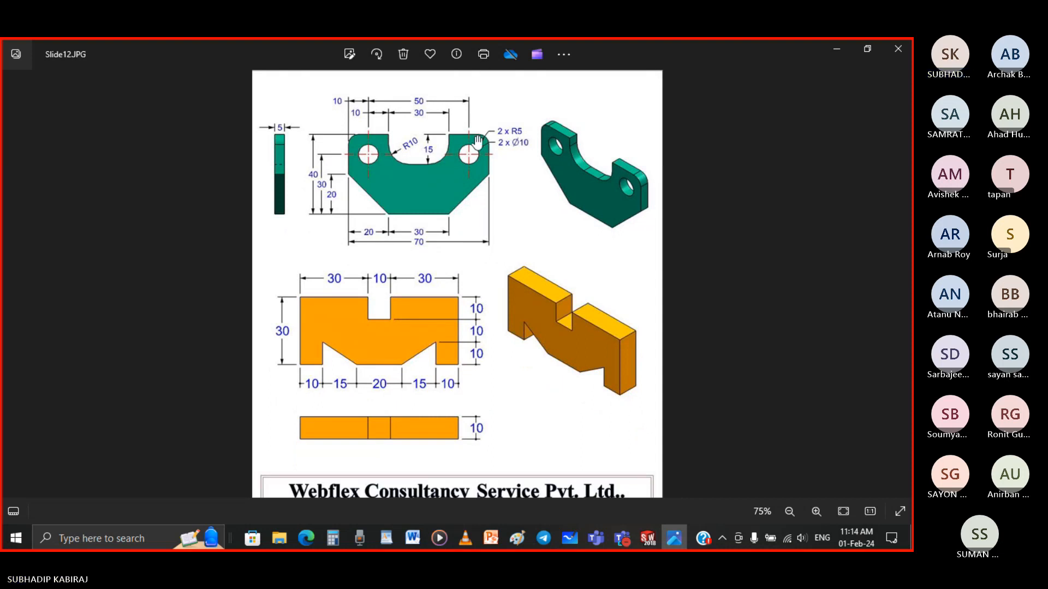
{"action": "scroll", "coordinate": [478, 142], "scroll_direction": "up", "scroll_amount": 3}
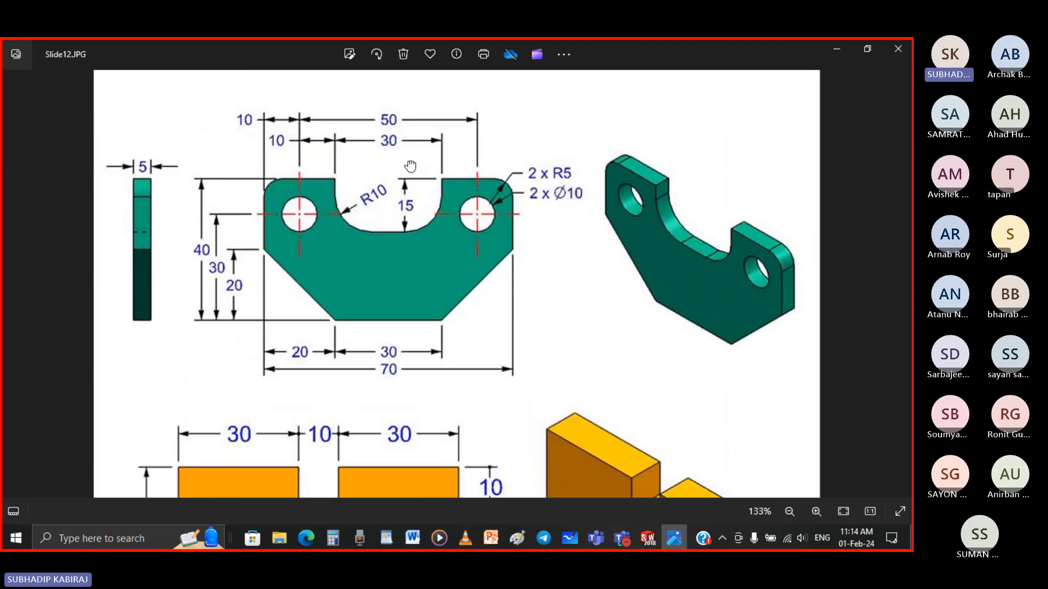
{"action": "scroll", "coordinate": [414, 170], "scroll_direction": "up", "scroll_amount": 1}
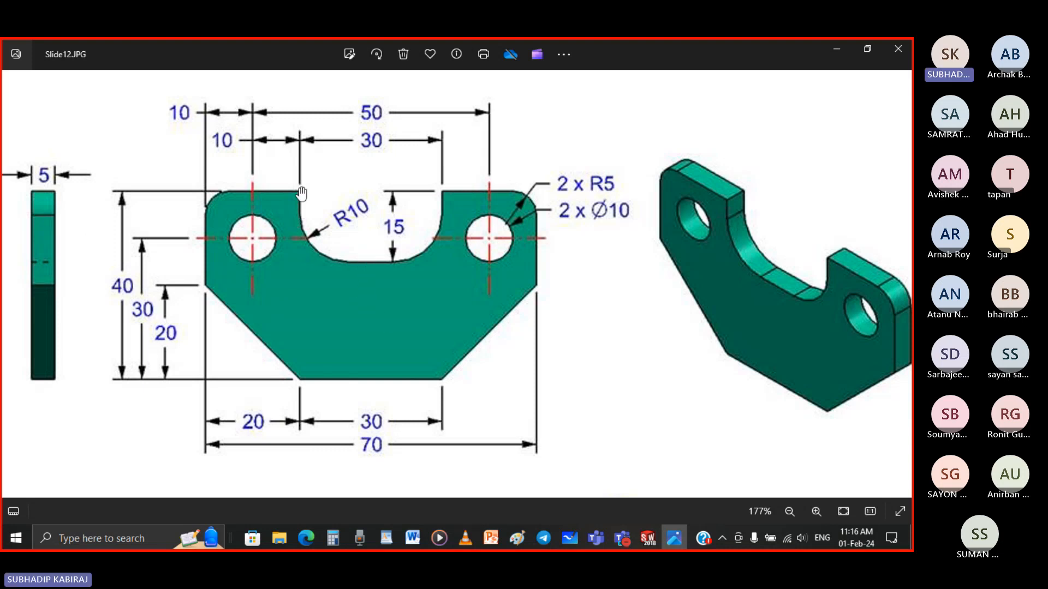
Step: In the HETC sketch, draw the plate's negative-X half as a closed line profile about 37 mm wide, starting and ending at the origin
{"action": "left_click", "coordinate": [647, 538]}
{"action": "scroll", "coordinate": [536, 217], "scroll_direction": "down", "scroll_amount": 4}
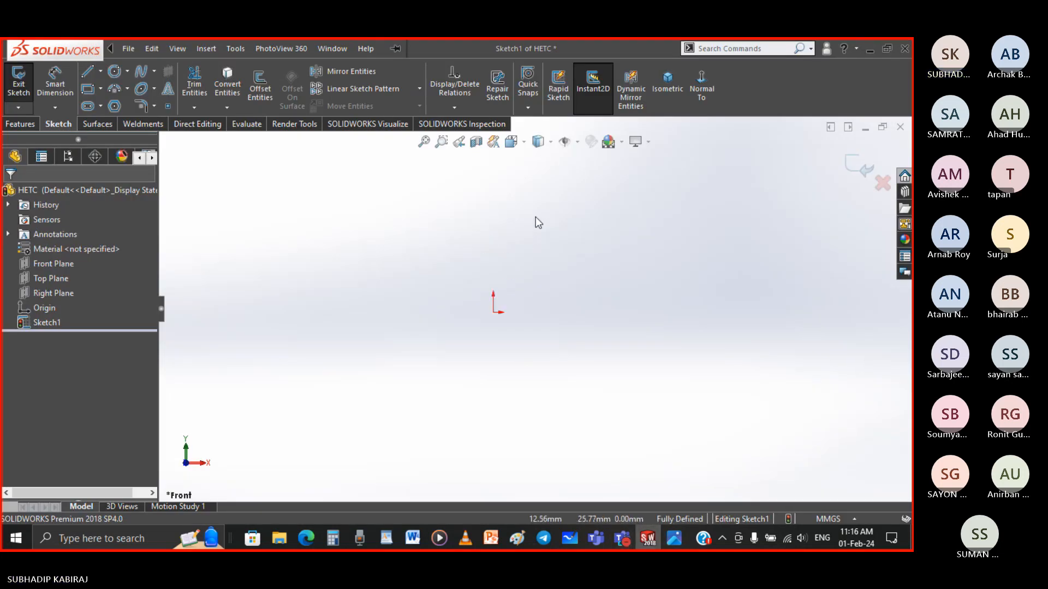
{"action": "key", "text": "l"}
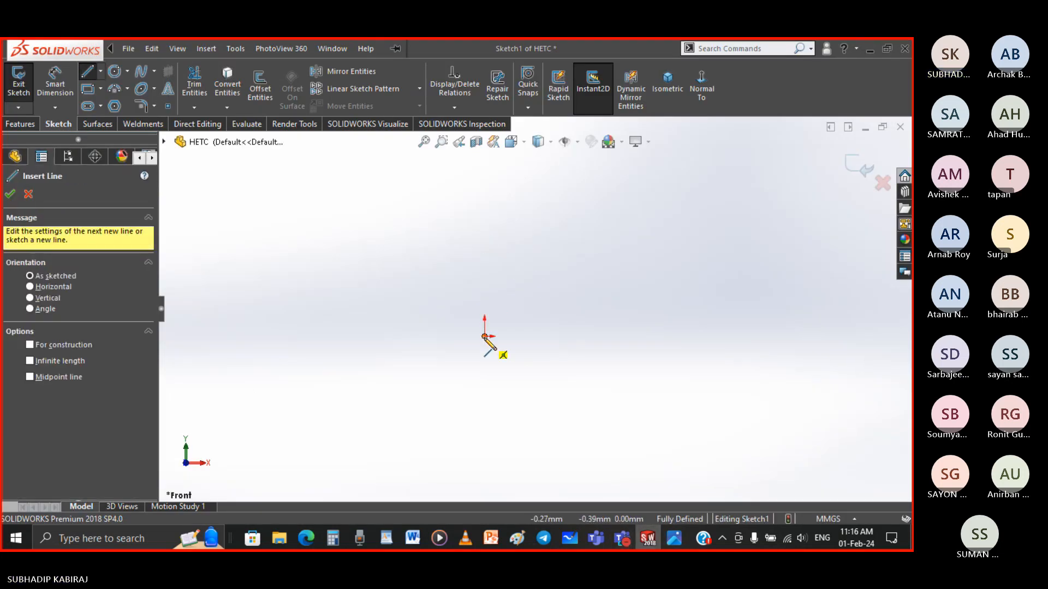
{"action": "left_click", "coordinate": [484, 336]}
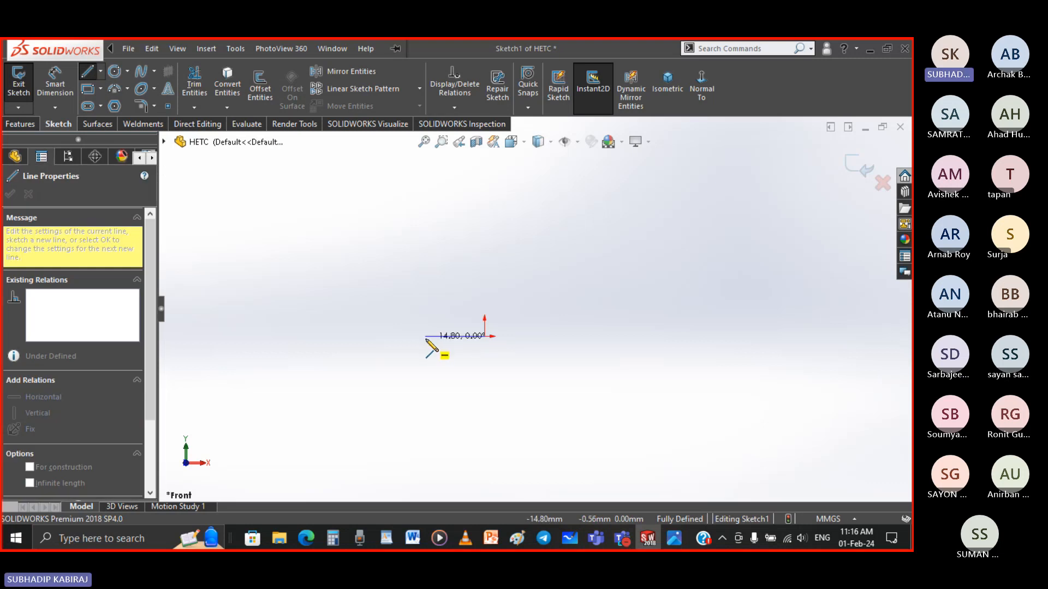
{"action": "left_click", "coordinate": [426, 336]}
{"action": "double_click", "coordinate": [426, 264]}
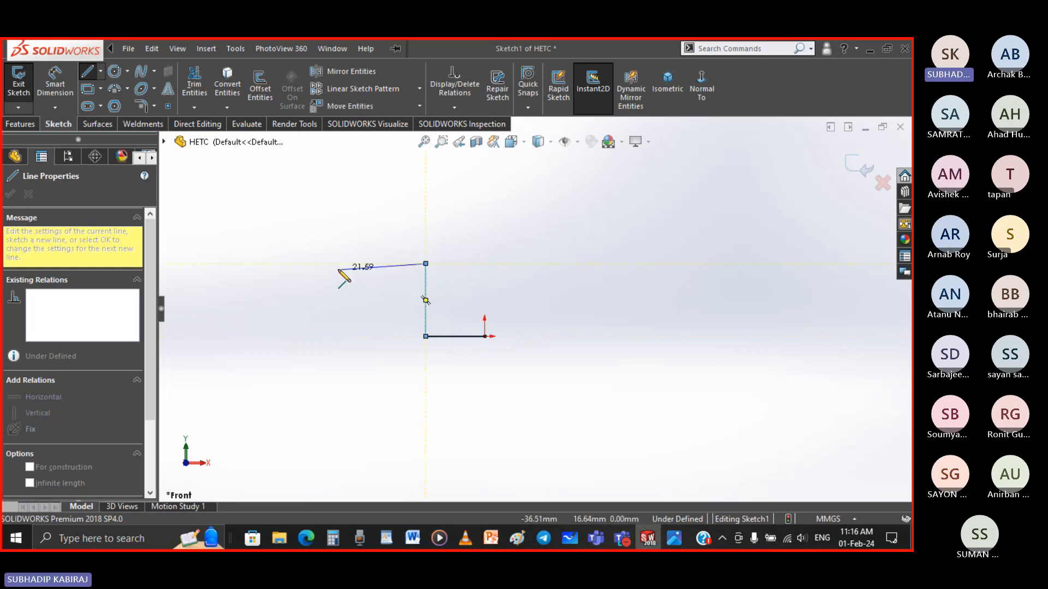
{"action": "left_click", "coordinate": [336, 263]}
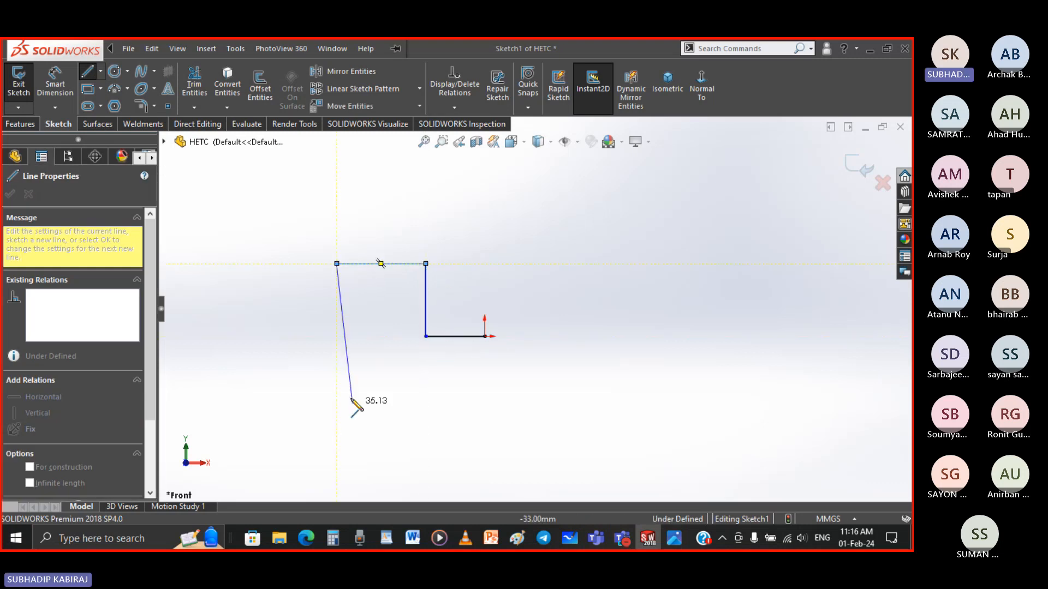
{"action": "double_click", "coordinate": [336, 372]}
{"action": "left_click", "coordinate": [337, 372]}
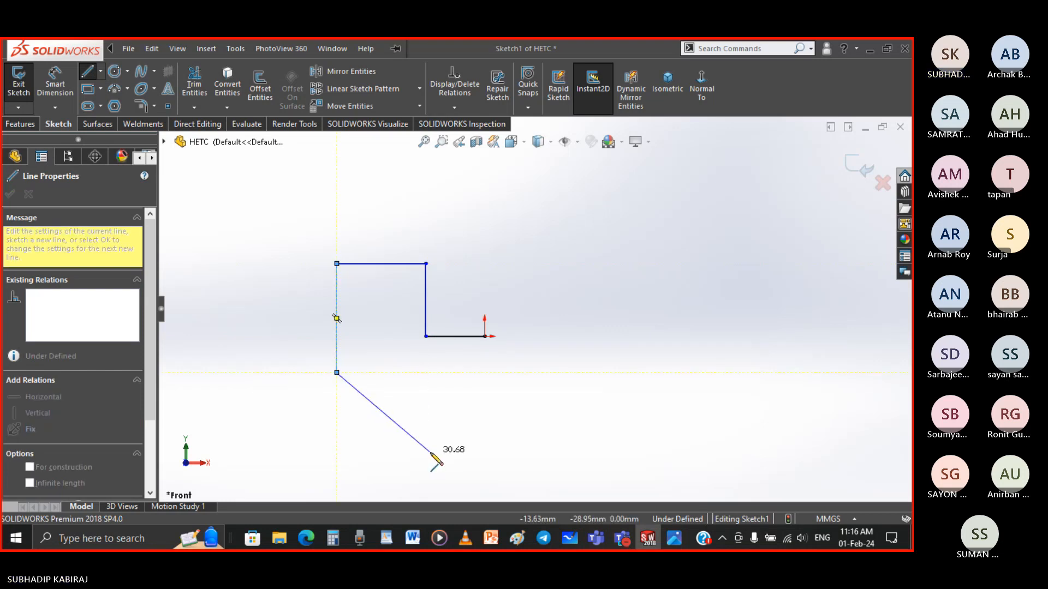
{"action": "left_click", "coordinate": [486, 452]}
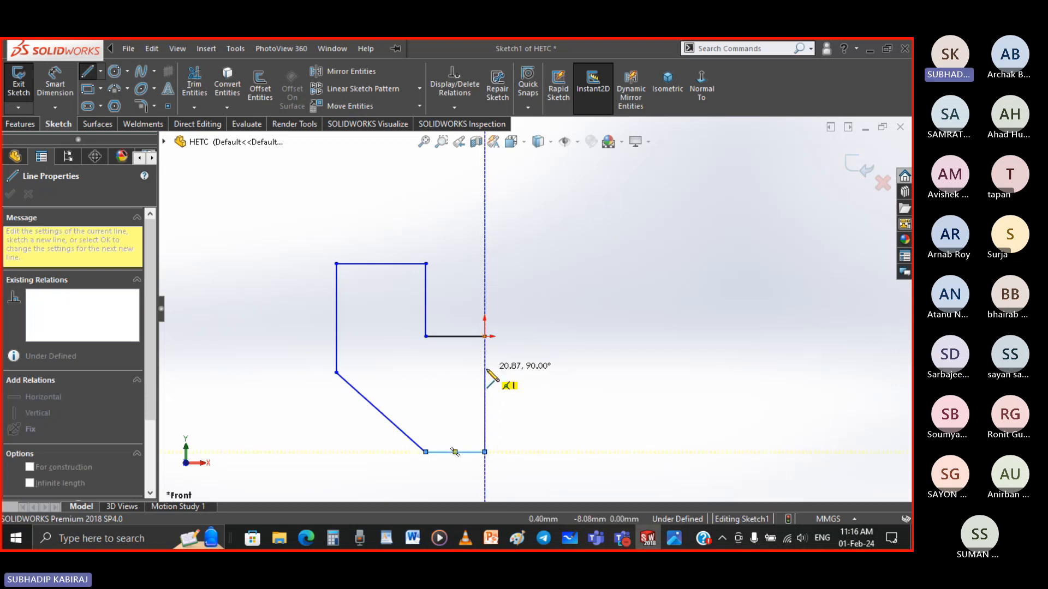
{"action": "left_click", "coordinate": [485, 336]}
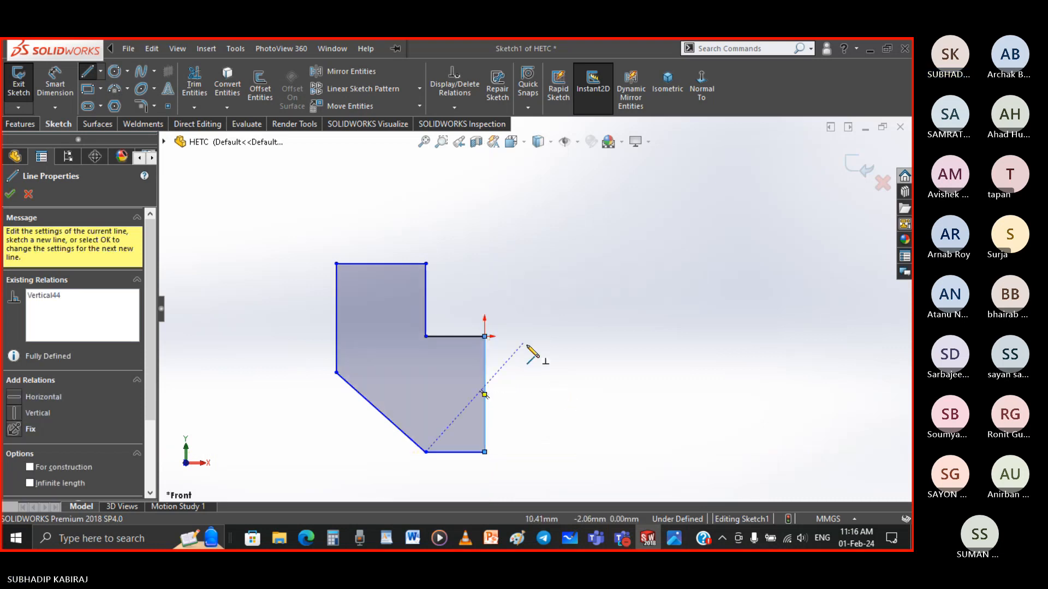
{"action": "key", "text": "Escape"}
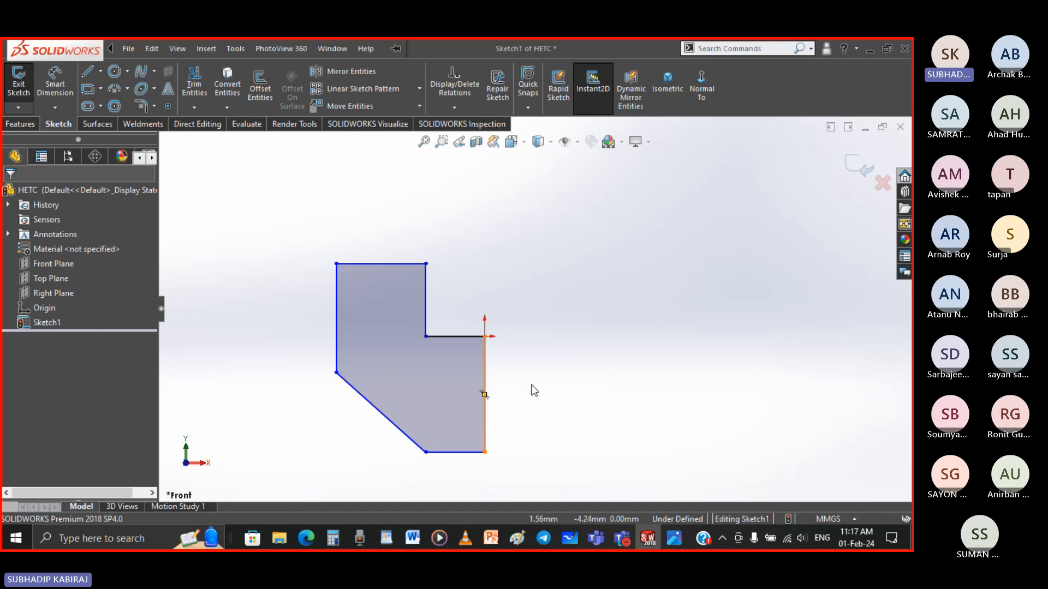
Step: Check the plate drawing and mirror the half profile's six outline lines about the vertical line through the origin, keeping the originals
{"action": "left_click", "coordinate": [674, 539]}
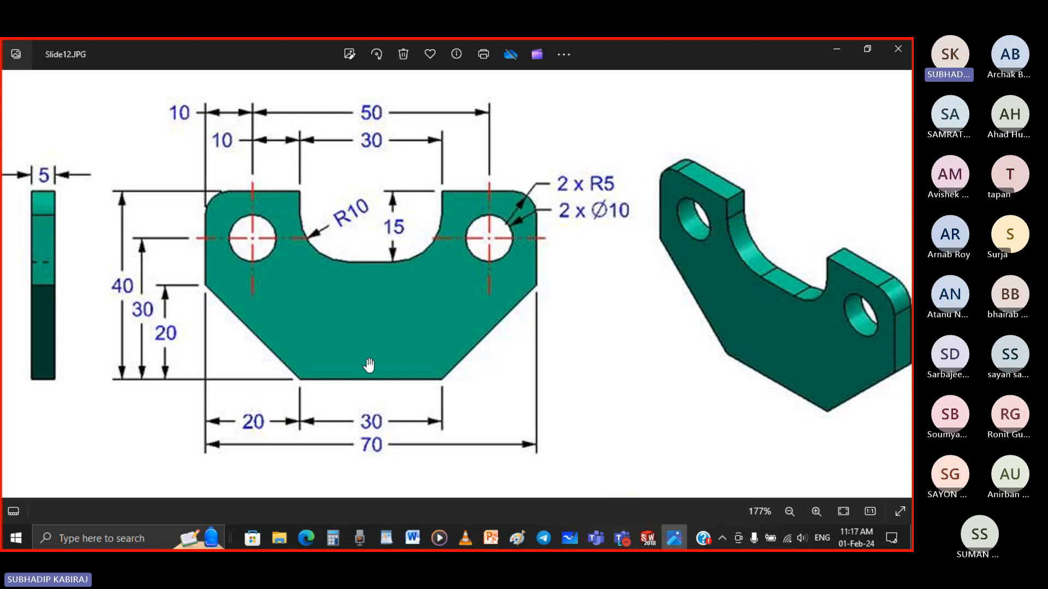
{"action": "left_click", "coordinate": [654, 543]}
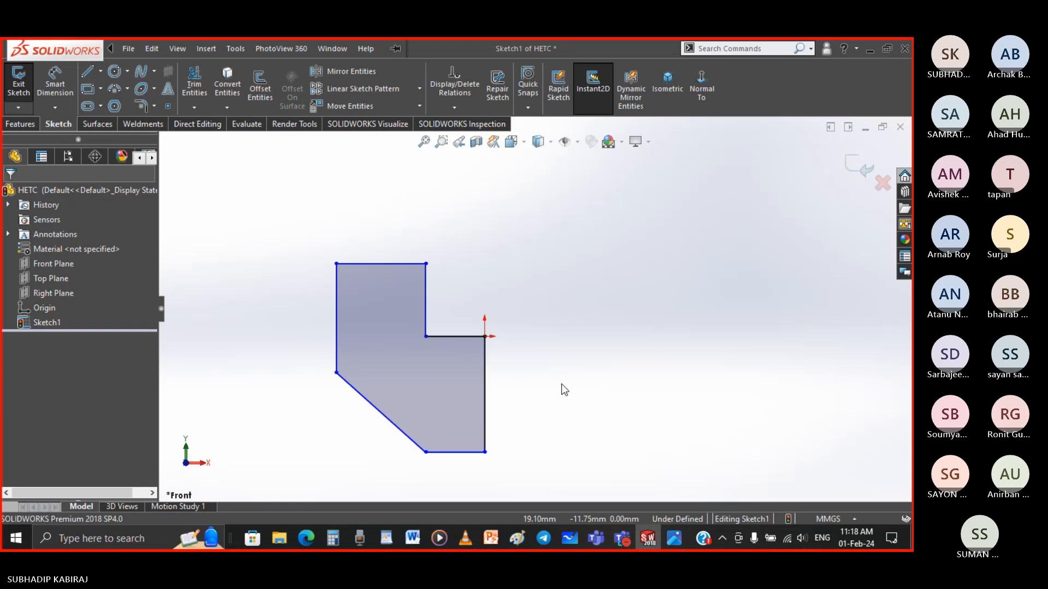
{"action": "left_click", "coordinate": [352, 70]}
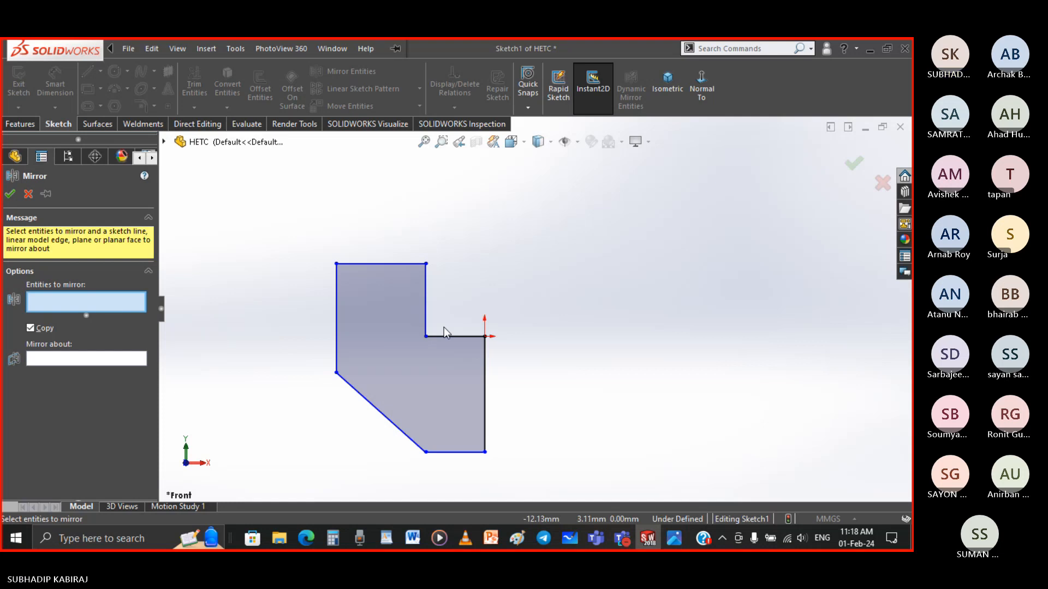
{"action": "left_click", "coordinate": [469, 337]}
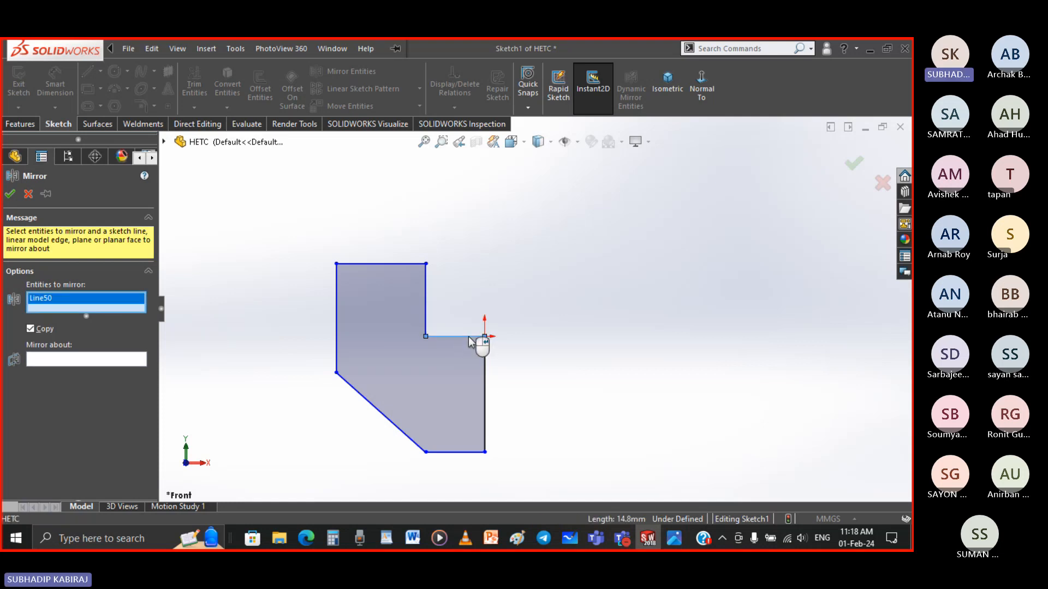
{"action": "left_click", "coordinate": [426, 329]}
{"action": "left_click", "coordinate": [412, 266]}
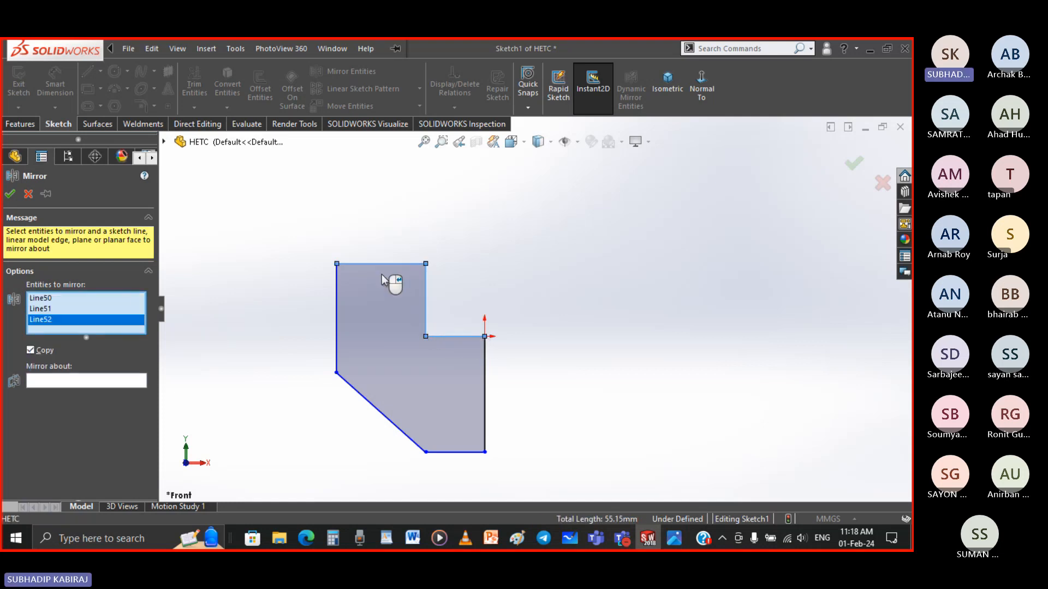
{"action": "left_click", "coordinate": [340, 283]}
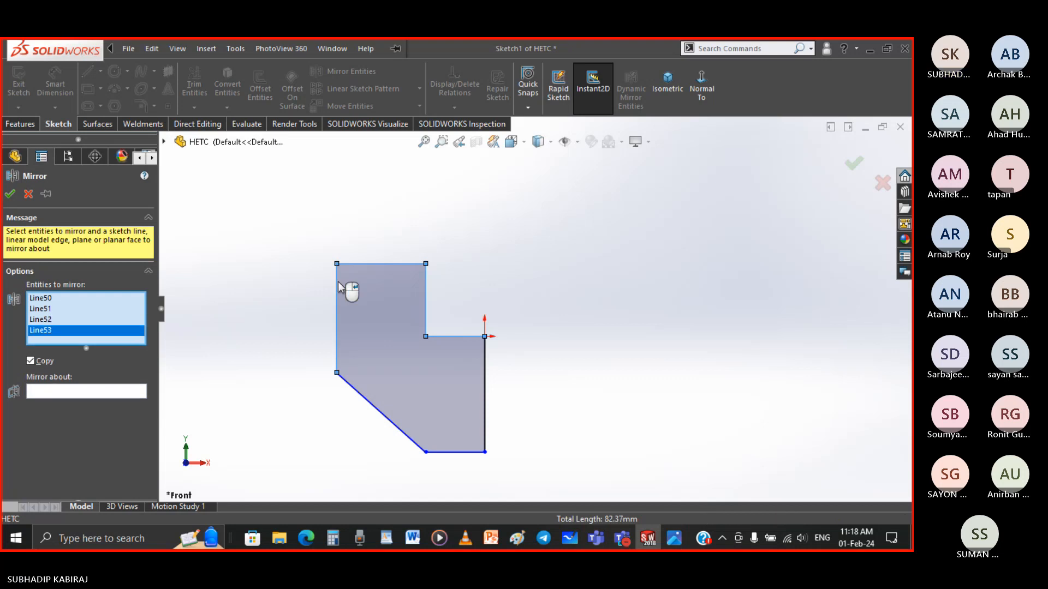
{"action": "left_click", "coordinate": [345, 382]}
{"action": "left_click", "coordinate": [440, 452]}
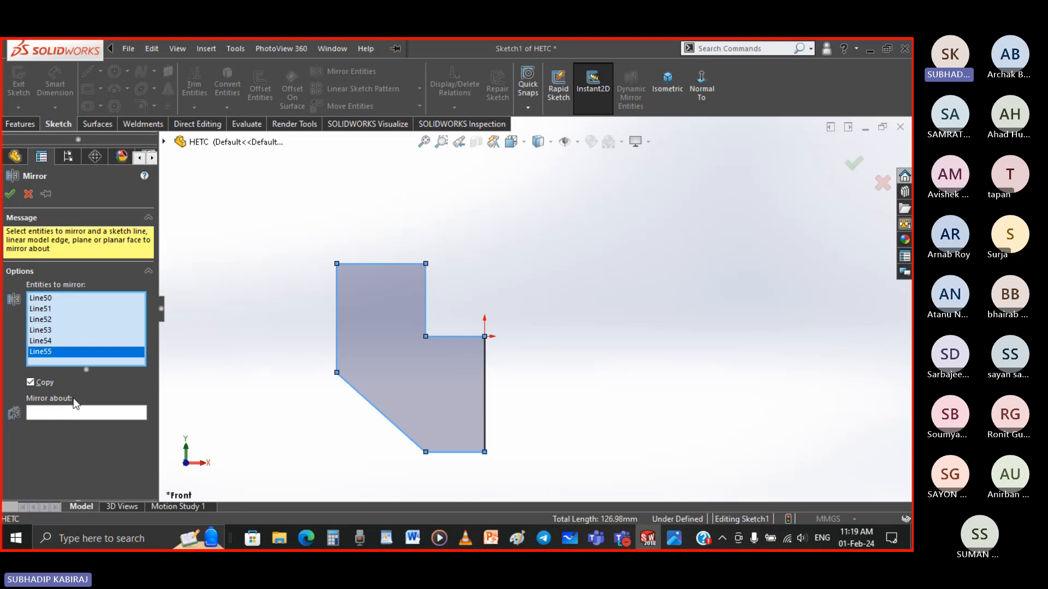
{"action": "left_click", "coordinate": [70, 412]}
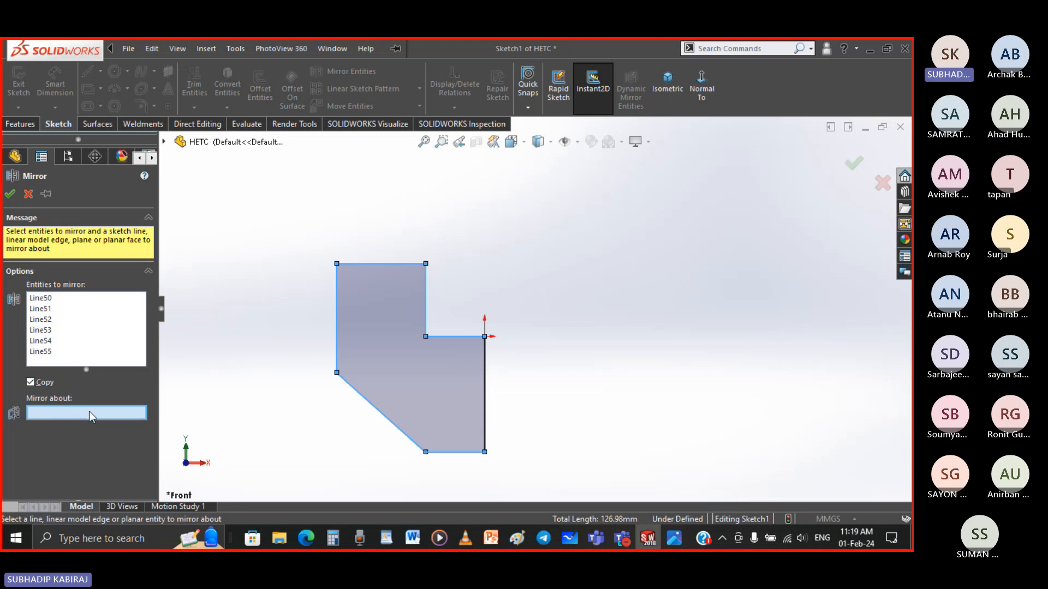
{"action": "left_click", "coordinate": [485, 352]}
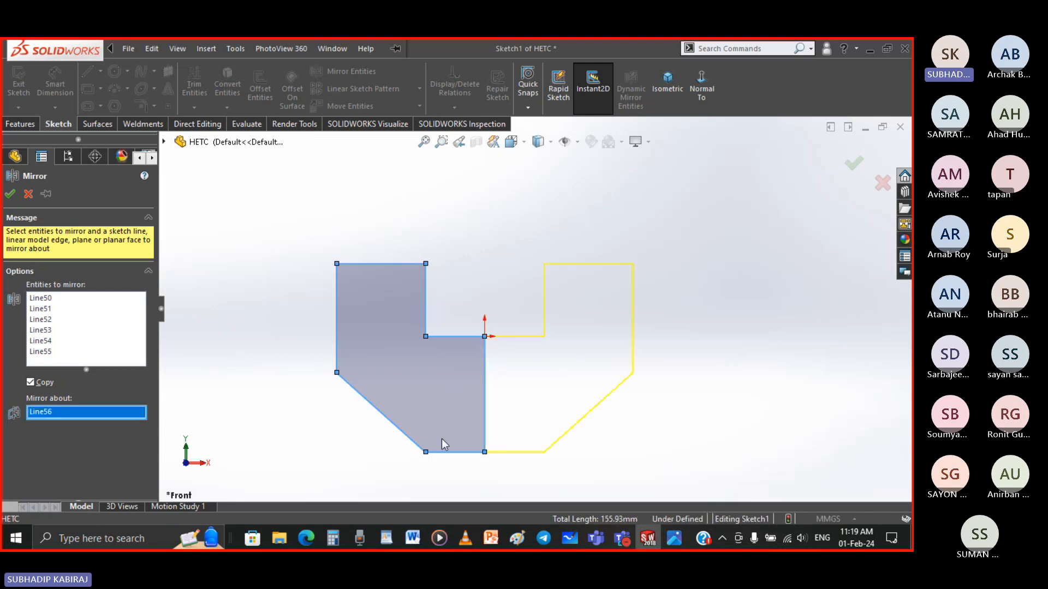
{"action": "left_click", "coordinate": [9, 194]}
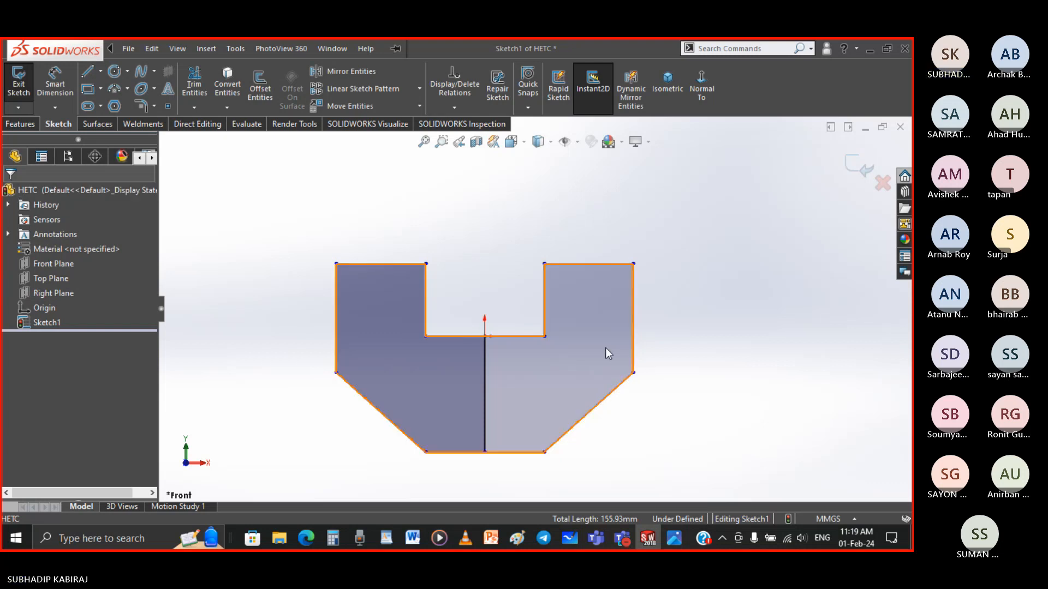
Step: Dimension the plate's overall width between its two outer vertical edges as 70 mm
{"action": "left_click", "coordinate": [55, 83]}
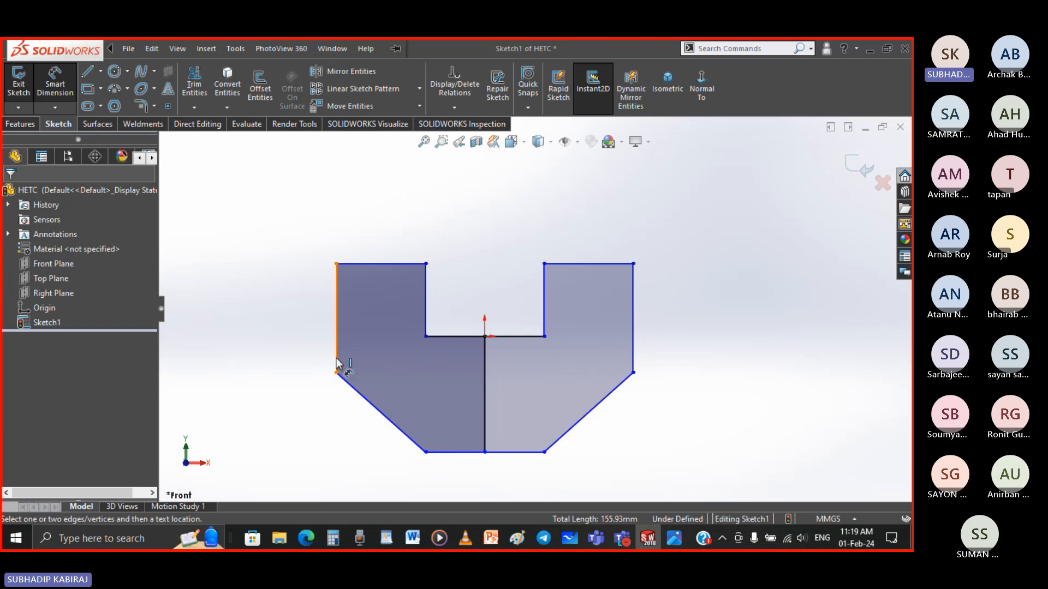
{"action": "left_click", "coordinate": [633, 363]}
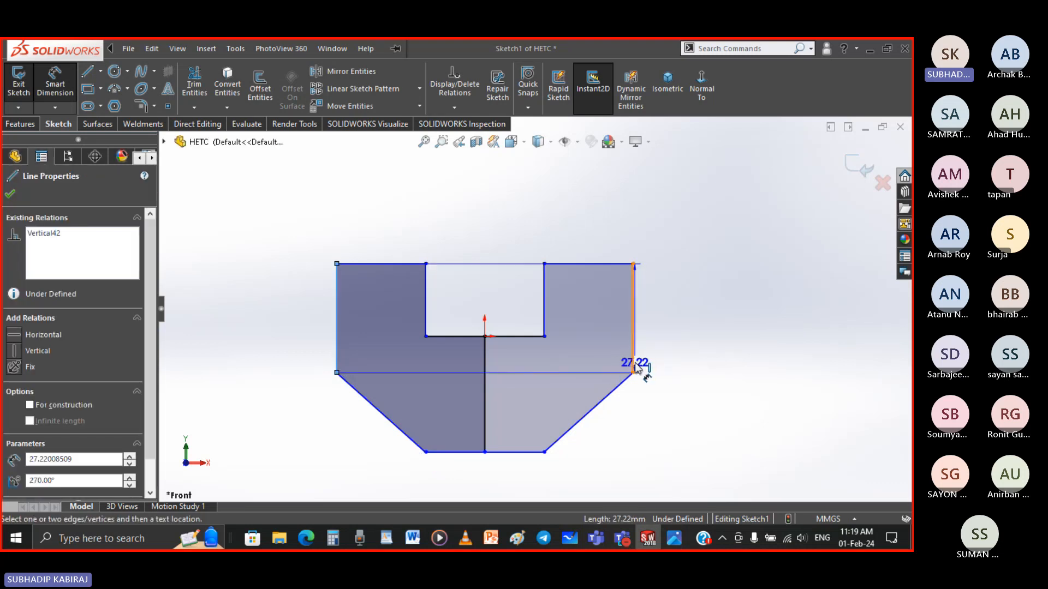
{"action": "left_click", "coordinate": [337, 328]}
{"action": "left_click", "coordinate": [508, 477]}
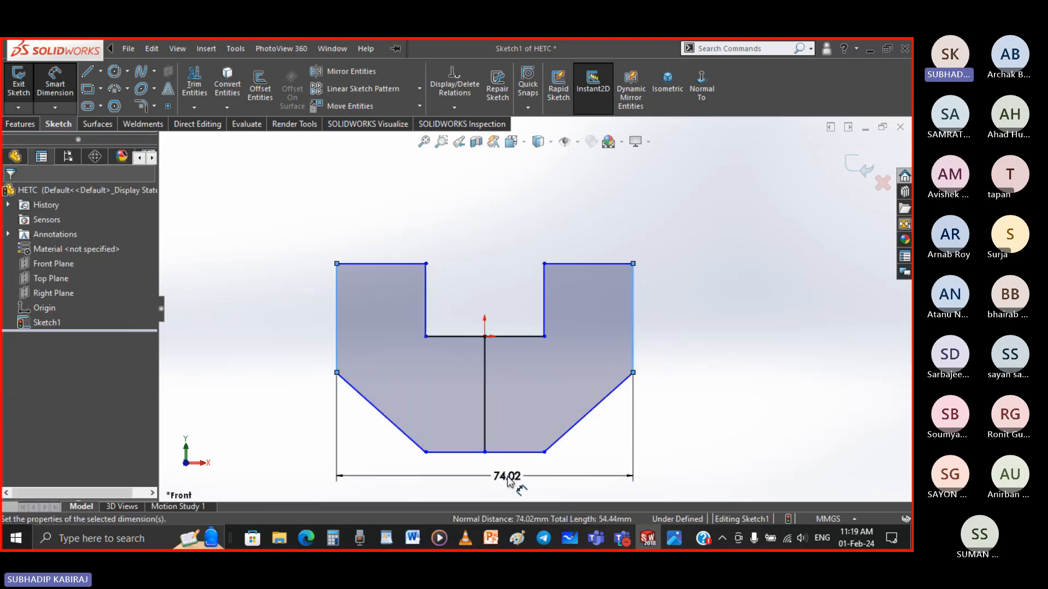
{"action": "type", "text": "70"}
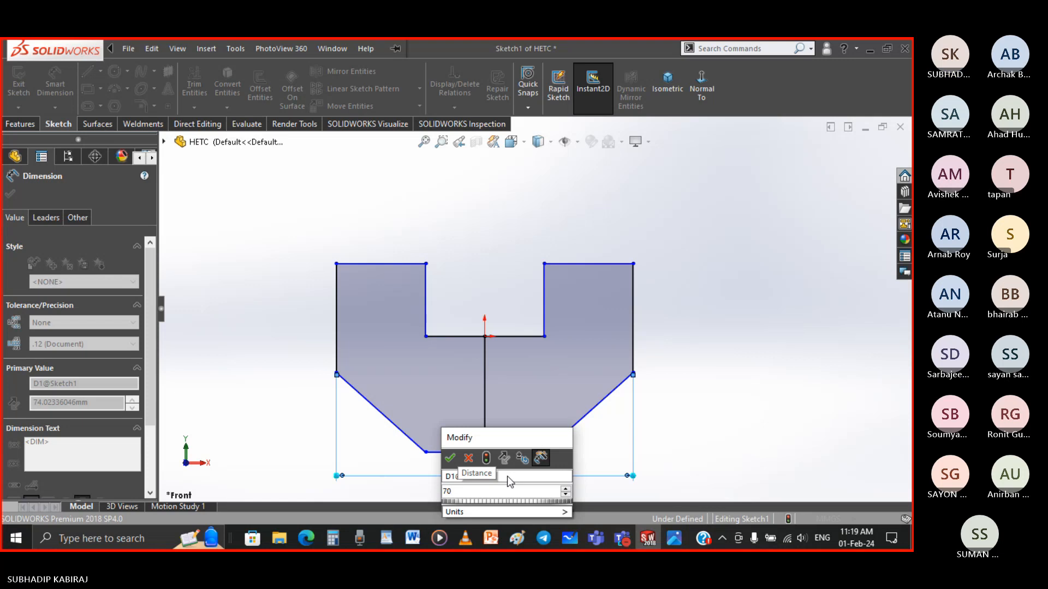
{"action": "key", "text": "Return"}
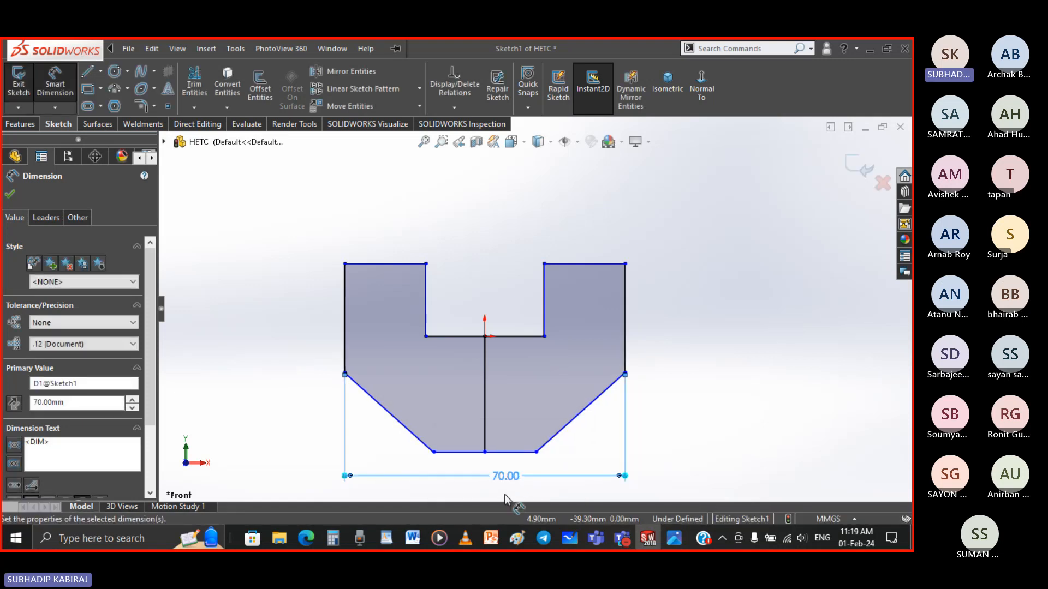
Step: Dimension the central notch as 30 mm wide between its vertical edges and 15 mm deep
{"action": "left_click", "coordinate": [427, 290]}
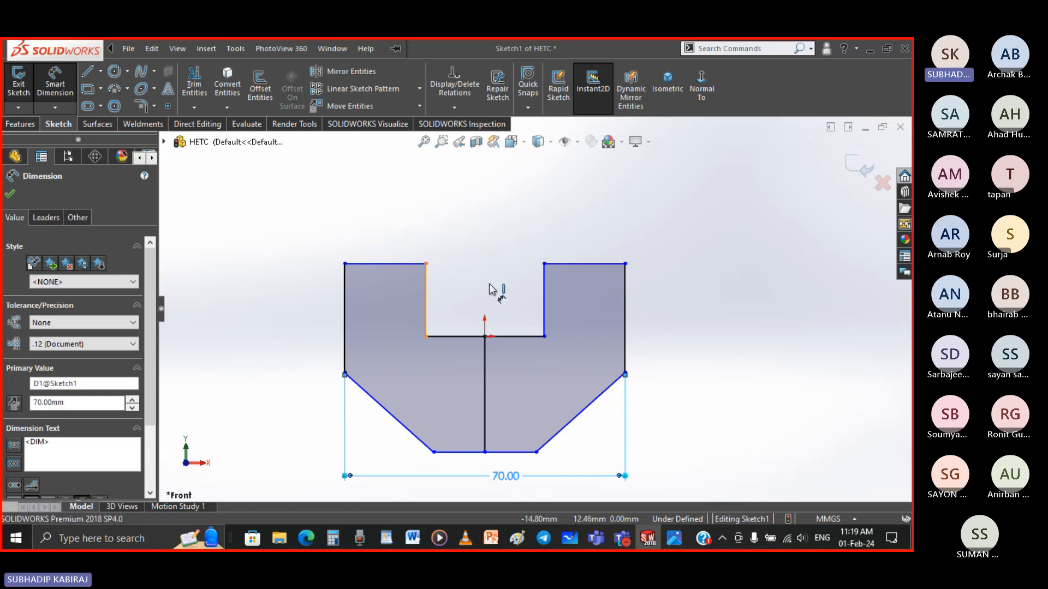
{"action": "left_click", "coordinate": [545, 290]}
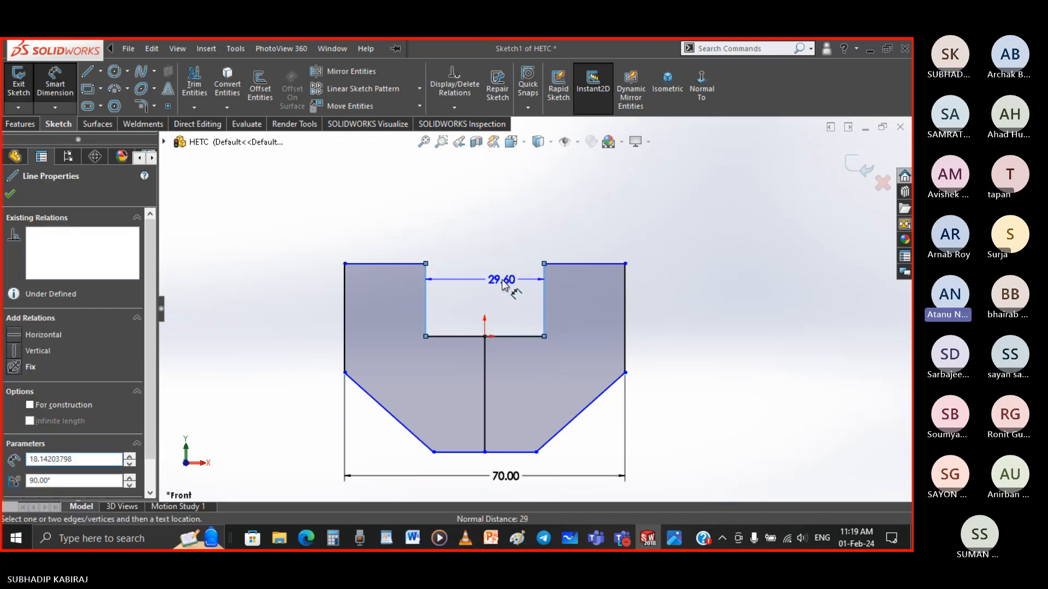
{"action": "left_click", "coordinate": [502, 282]}
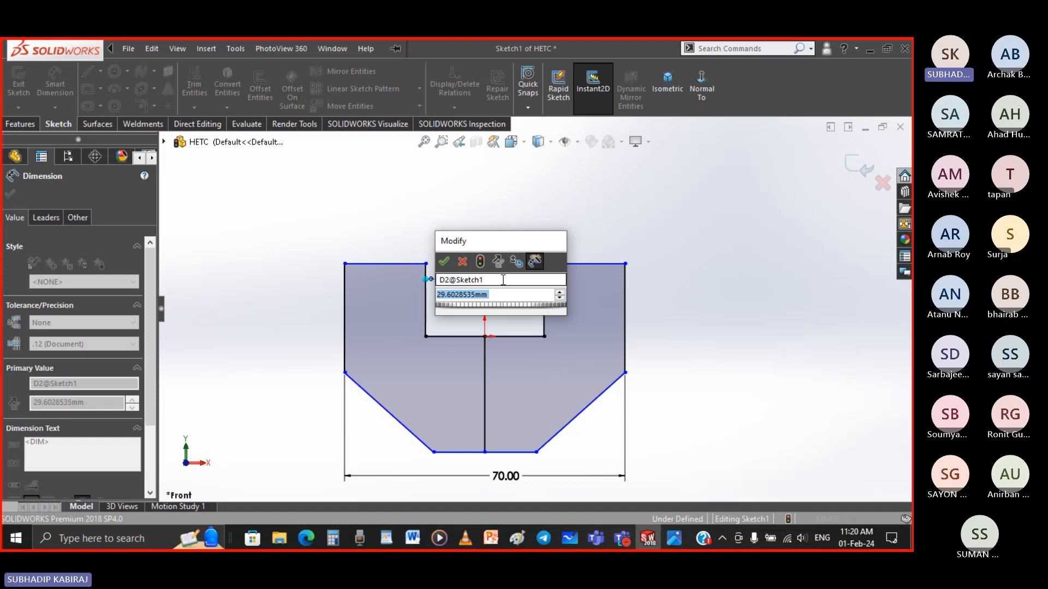
{"action": "type", "text": "30"}
{"action": "key", "text": "Return"}
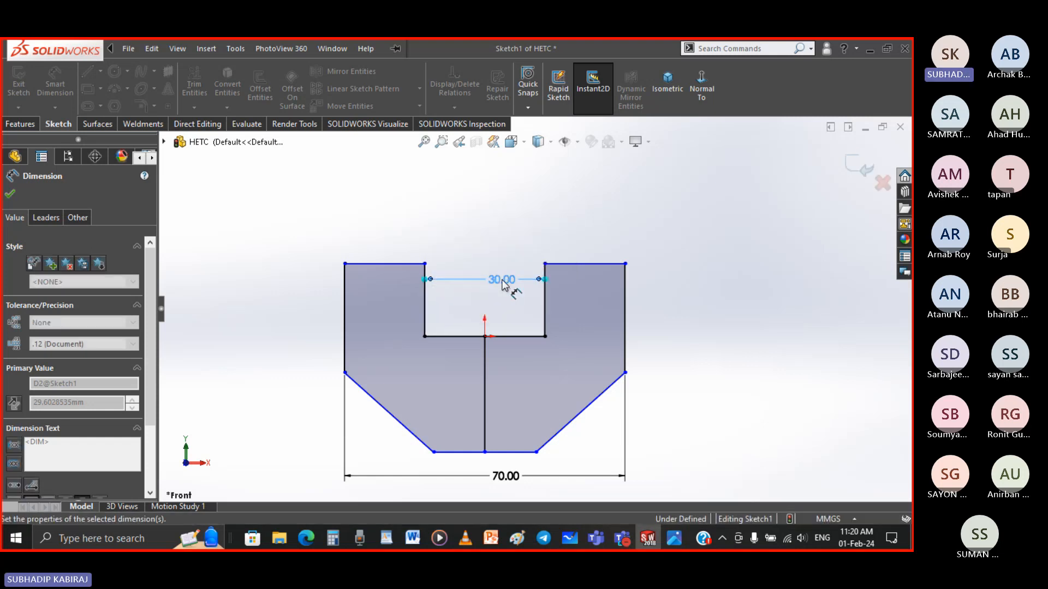
{"action": "left_click", "coordinate": [427, 328]}
{"action": "left_click", "coordinate": [450, 307]}
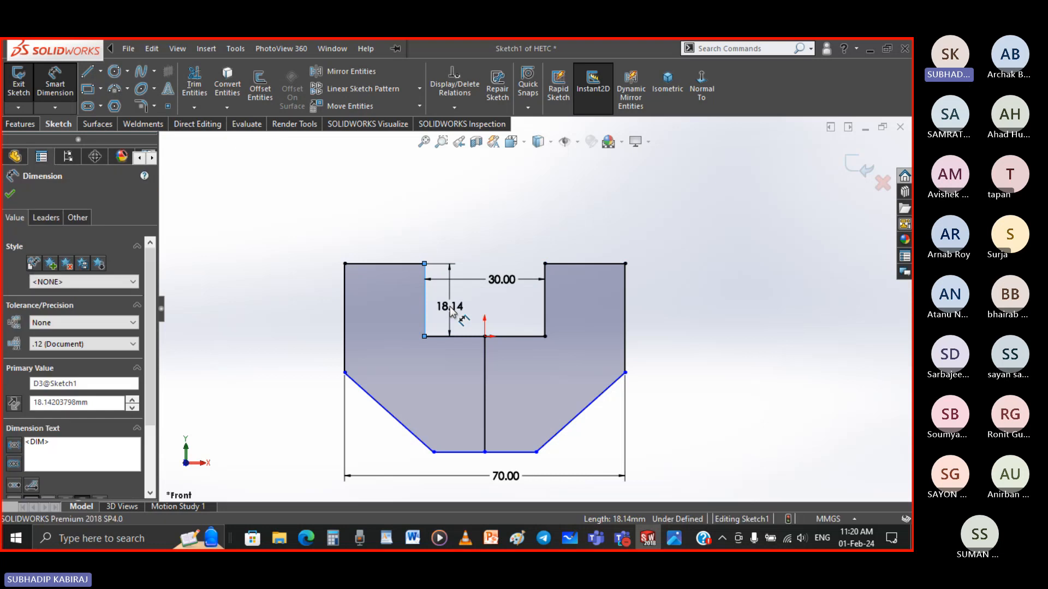
{"action": "type", "text": "15"}
{"action": "key", "text": "Return"}
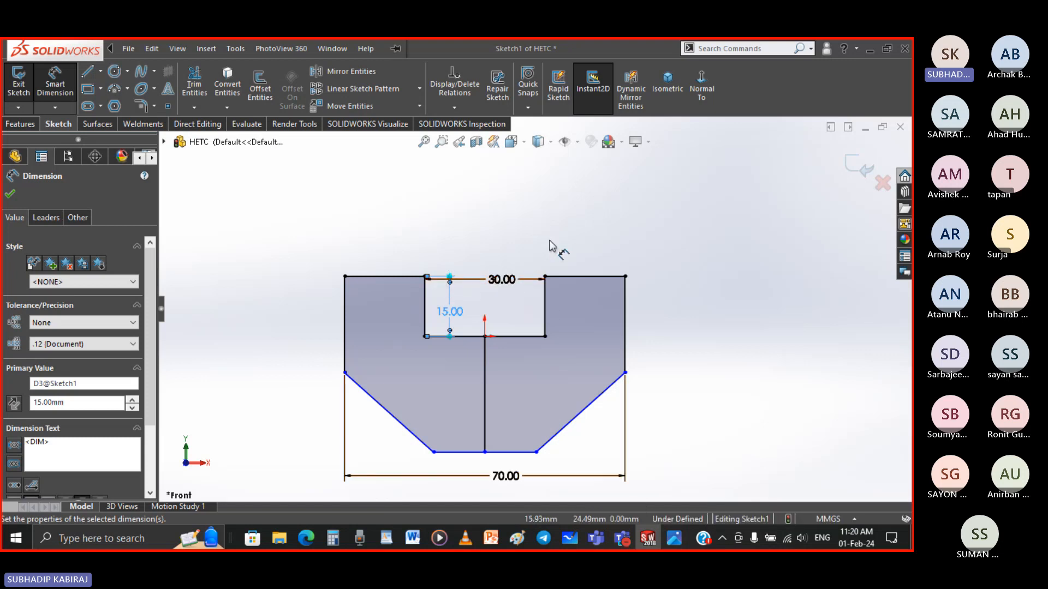
{"action": "left_click", "coordinate": [415, 278]}
{"action": "left_click", "coordinate": [390, 248]}
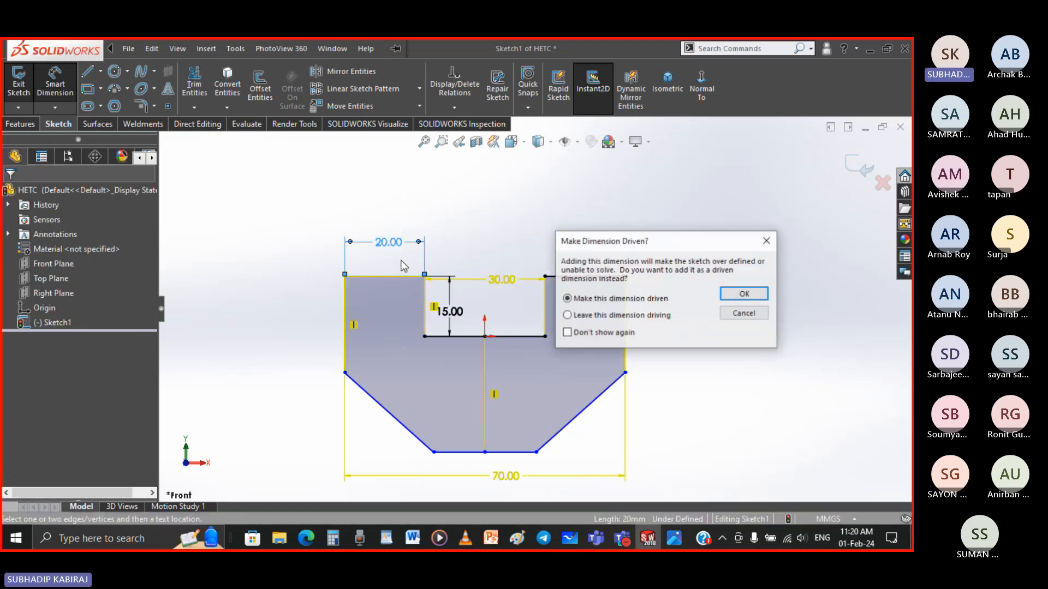
{"action": "left_click", "coordinate": [744, 313]}
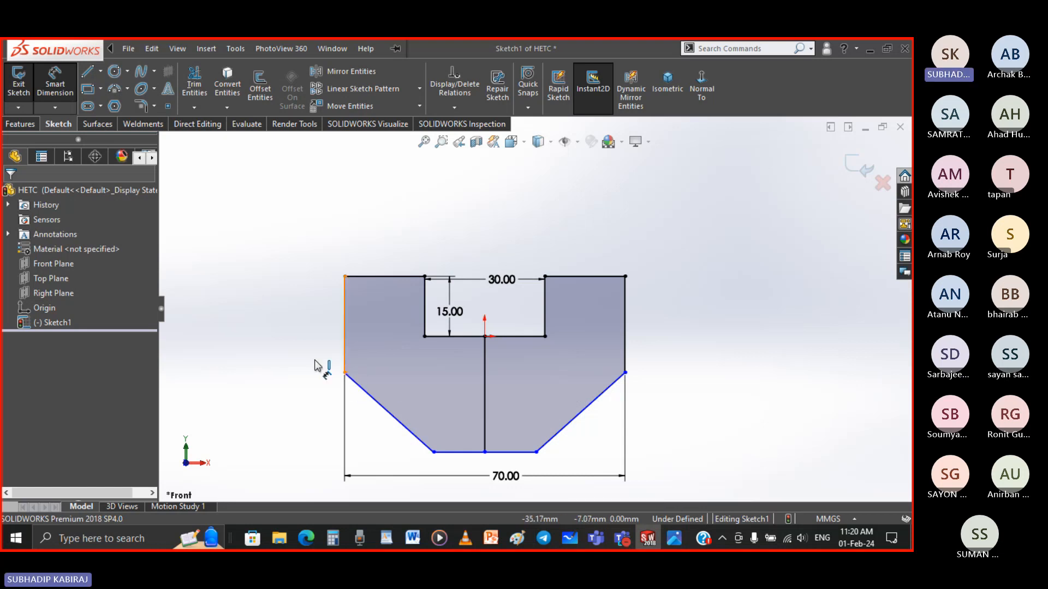
Step: Dimension the negative-X outer vertical edge as 20 mm and the plate's overall height, from upper to lower edge, as 40 mm
{"action": "left_click", "coordinate": [344, 357]}
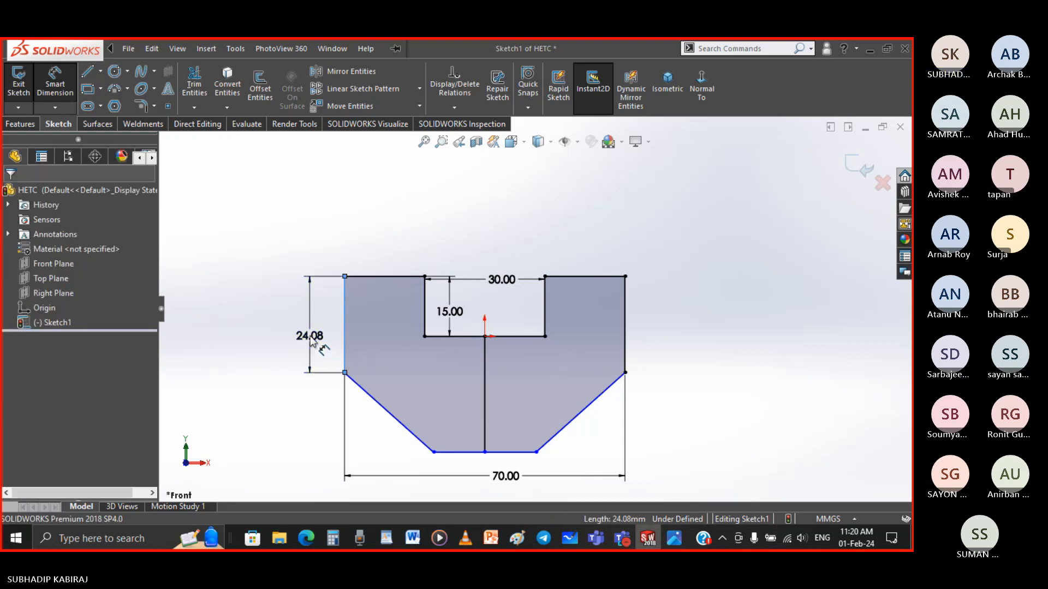
{"action": "left_click", "coordinate": [313, 341]}
{"action": "key", "text": "Return"}
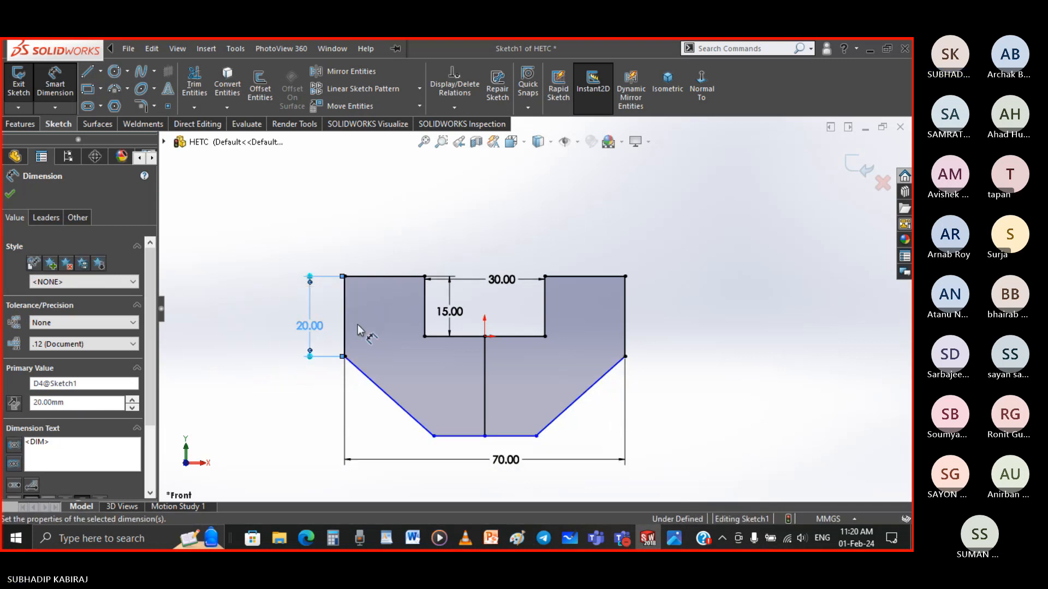
{"action": "left_click", "coordinate": [402, 277]}
{"action": "left_click", "coordinate": [436, 436]}
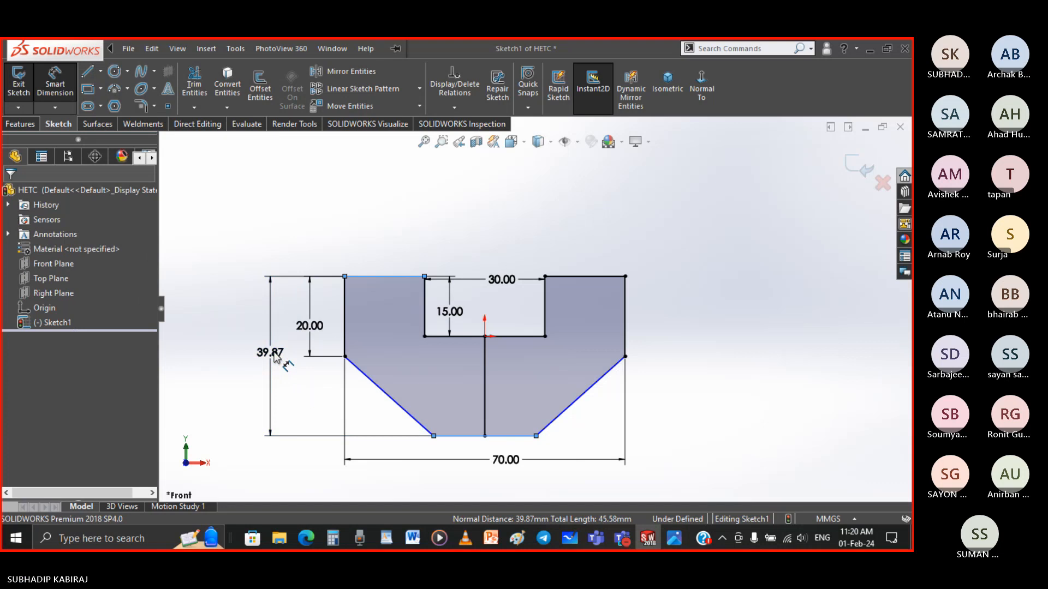
{"action": "left_click", "coordinate": [274, 355]}
{"action": "key", "text": "Return"}
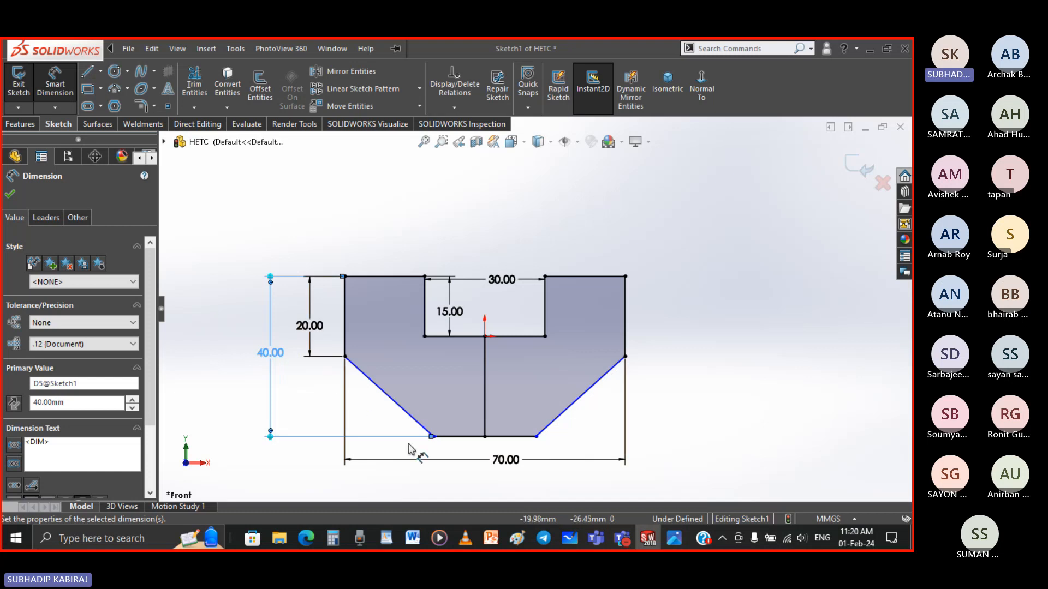
Step: Dimension the plate's lower horizontal edge as 30 mm, taking the value from the notch width dimension, and finish dimensioning
{"action": "left_click", "coordinate": [446, 437]}
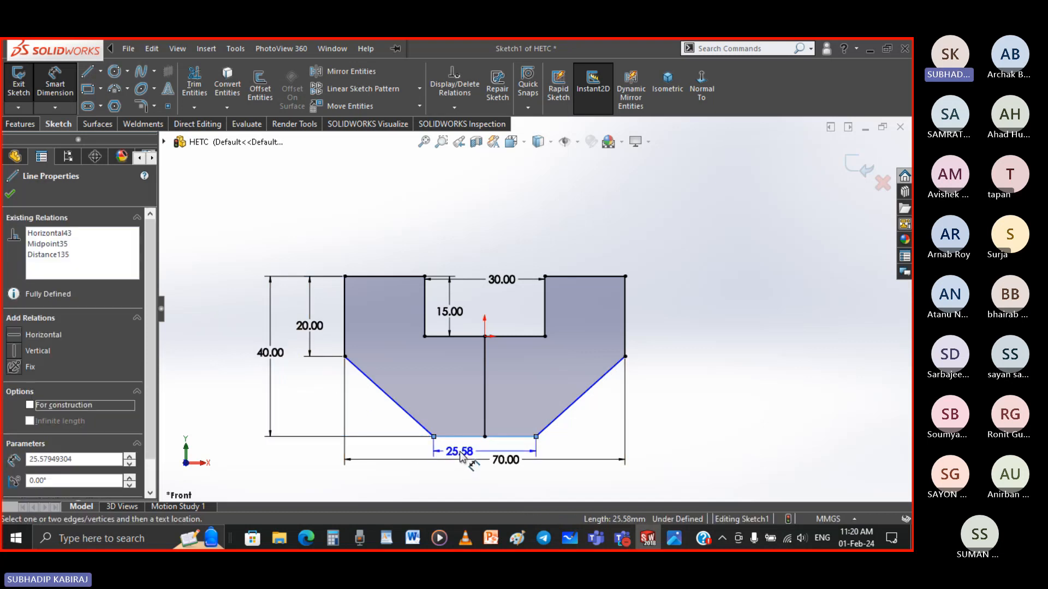
{"action": "left_click", "coordinate": [460, 455]}
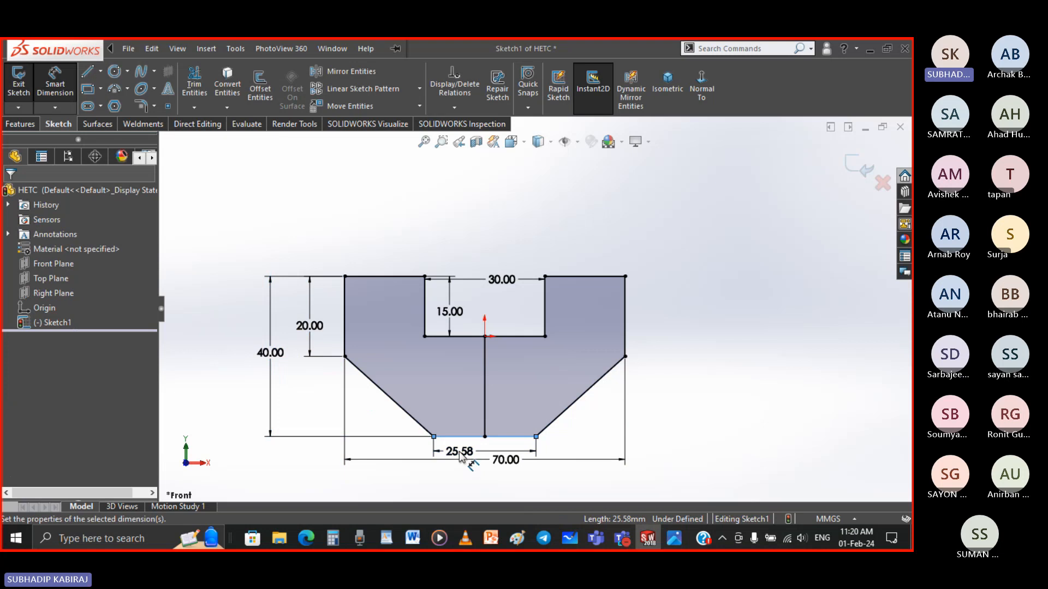
{"action": "left_click", "coordinate": [512, 283]}
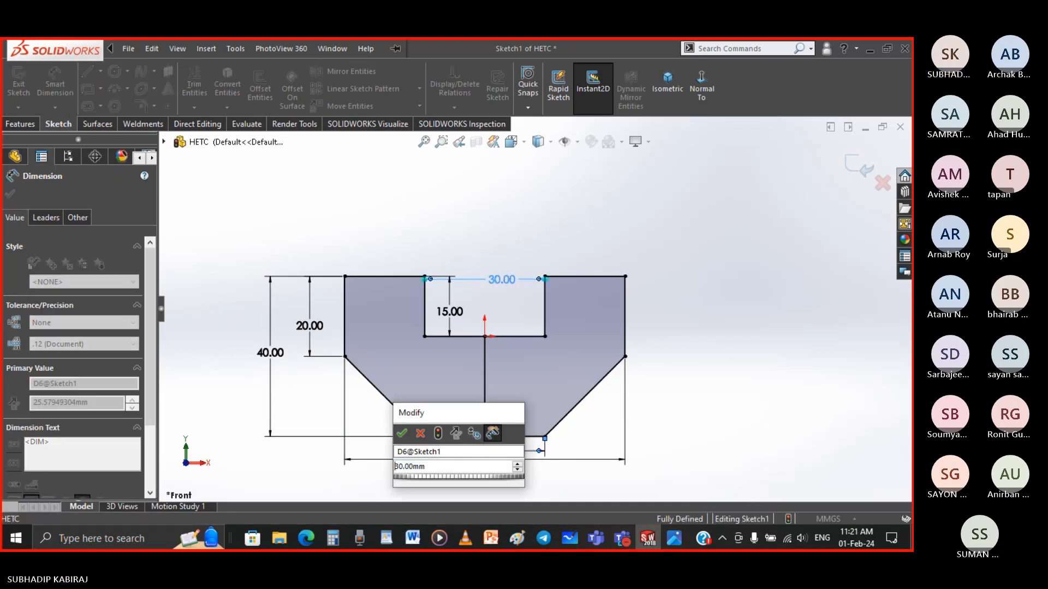
{"action": "left_click", "coordinate": [401, 433]}
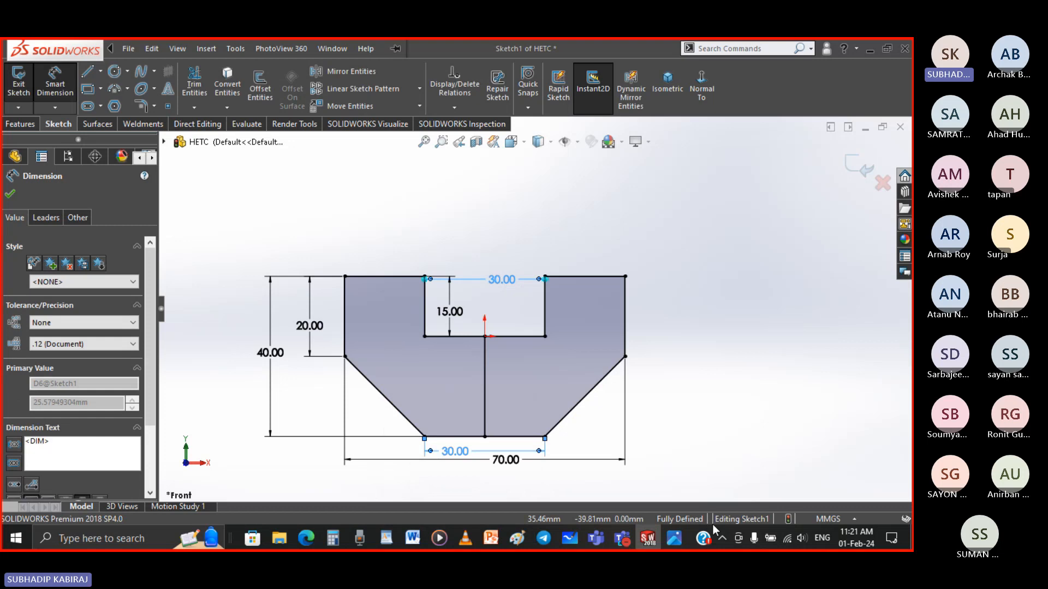
{"action": "left_click", "coordinate": [11, 194]}
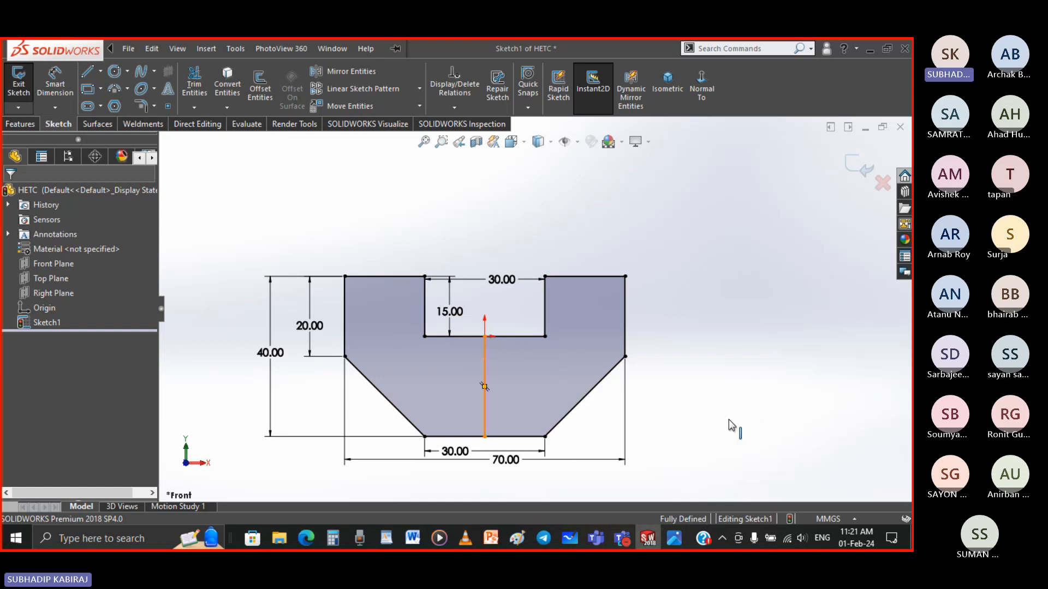
Step: Delete the vertical line running from the origin to the plate's lower edge
{"action": "key", "text": "Delete"}
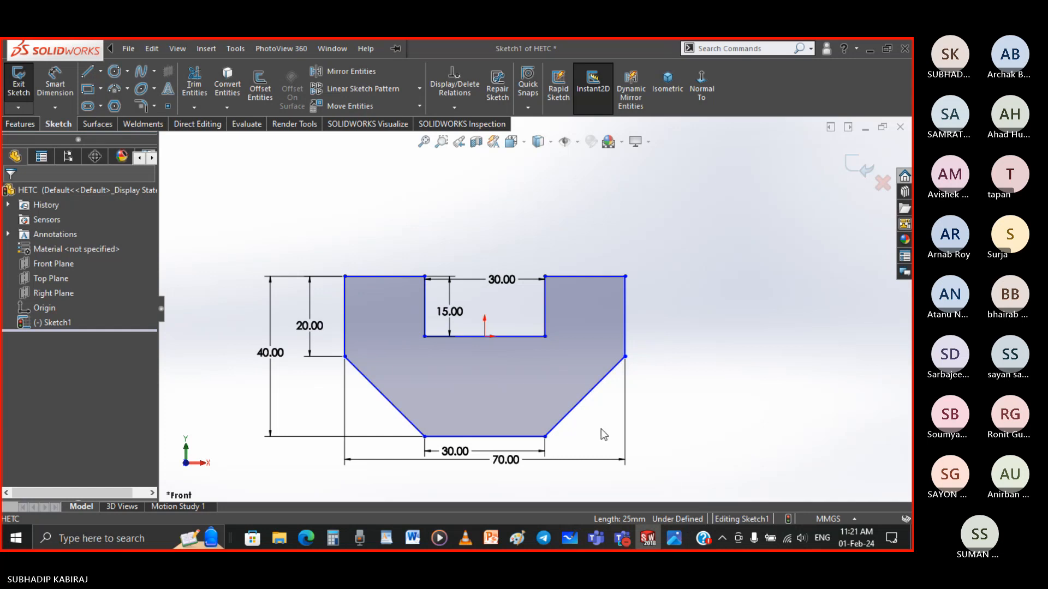
{"action": "scroll", "coordinate": [601, 429], "scroll_direction": "up", "scroll_amount": 2}
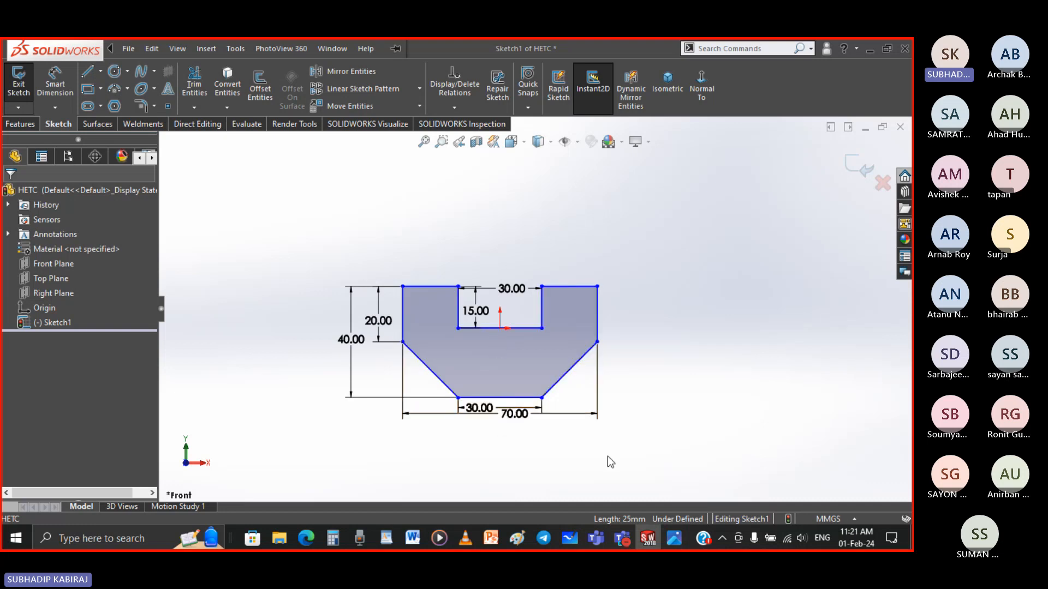
Step: Check the part's dimensions on the reference drawing Slide12.JPG and compare them with the sketched profile in SolidWorks
{"action": "left_click", "coordinate": [674, 539]}
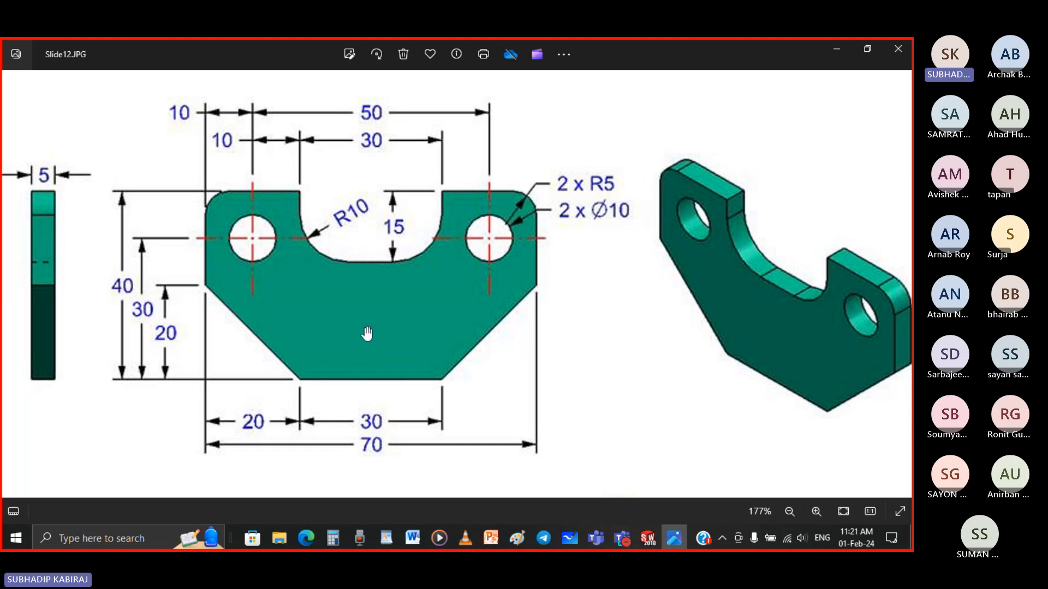
{"action": "left_click", "coordinate": [651, 541]}
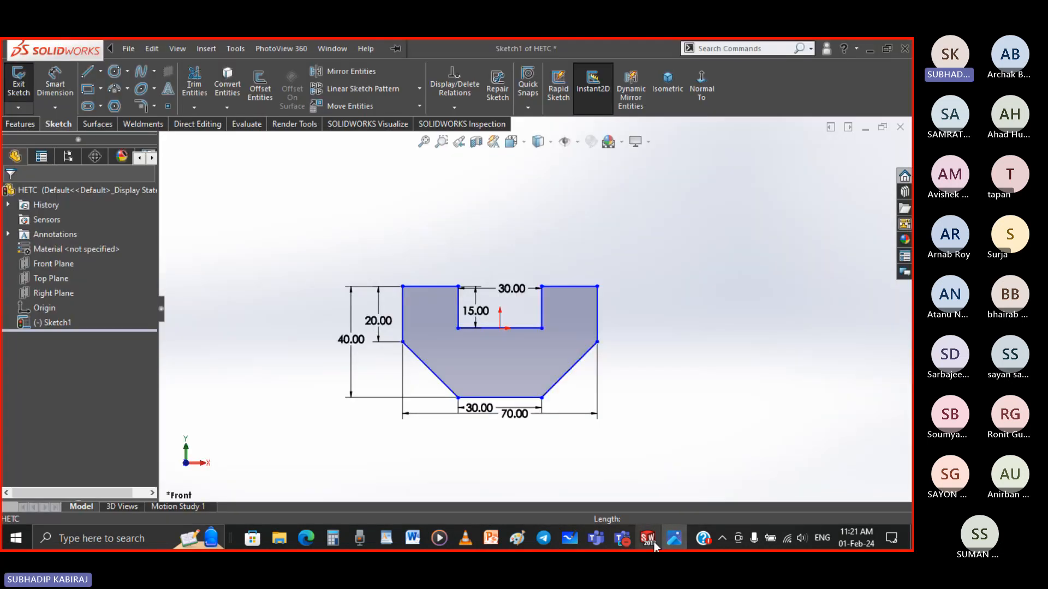
{"action": "scroll", "coordinate": [453, 298], "scroll_direction": "down", "scroll_amount": 3}
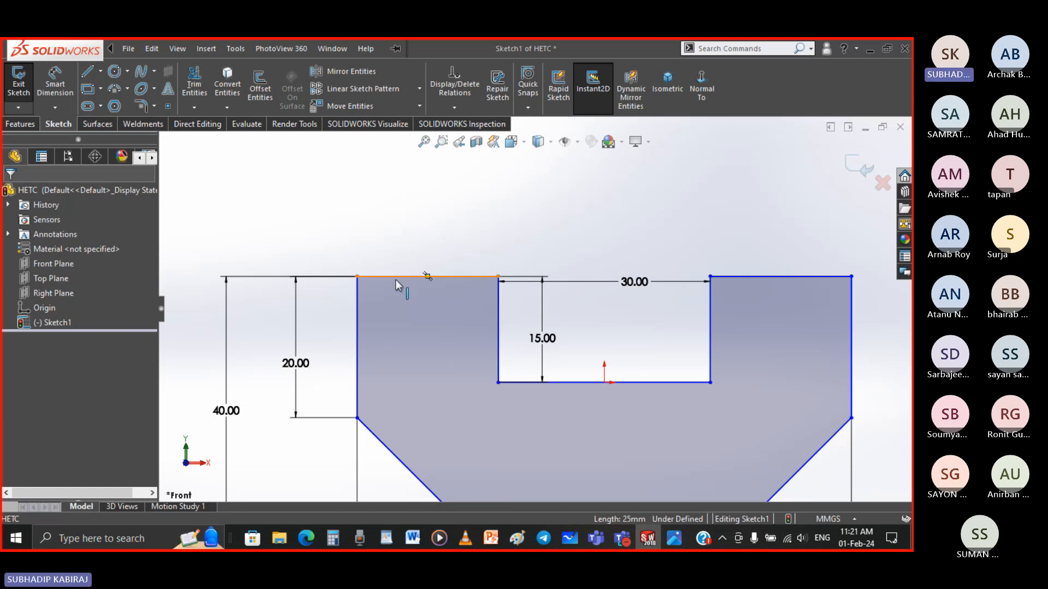
{"action": "scroll", "coordinate": [475, 267], "scroll_direction": "up", "scroll_amount": 4}
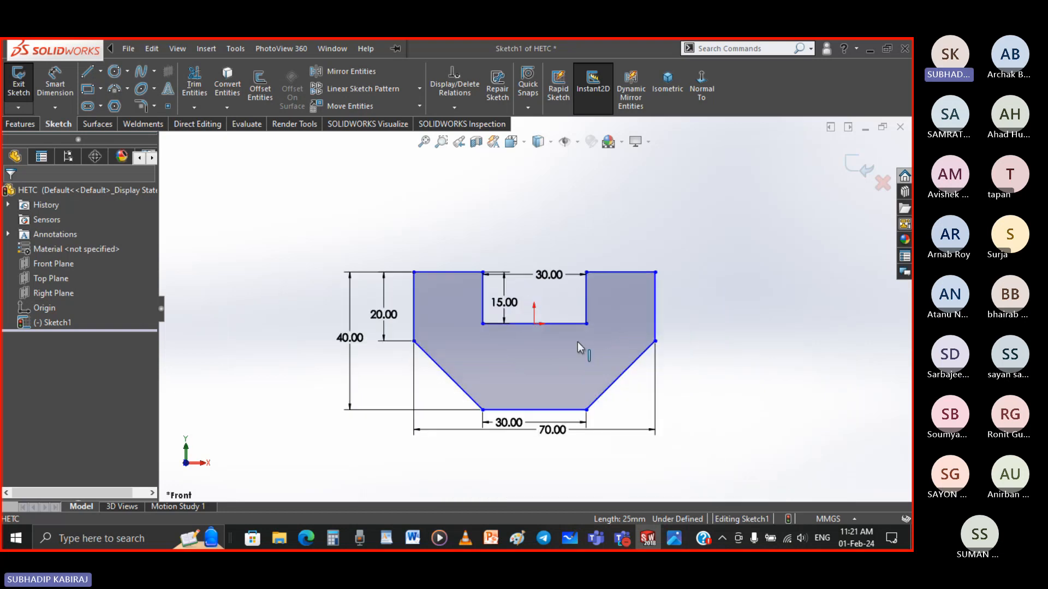
{"action": "scroll", "coordinate": [576, 344], "scroll_direction": "down", "scroll_amount": 2}
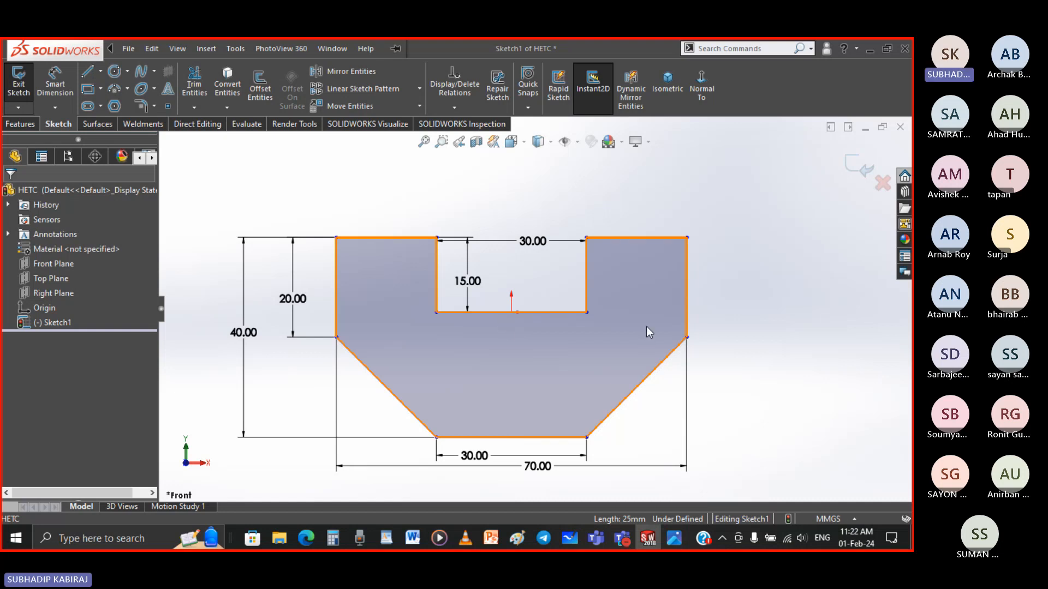
Step: Undo the last sketch change to restore the vertical middle line, and convert that line to construction geometry
{"action": "key", "text": "ctrl+z"}
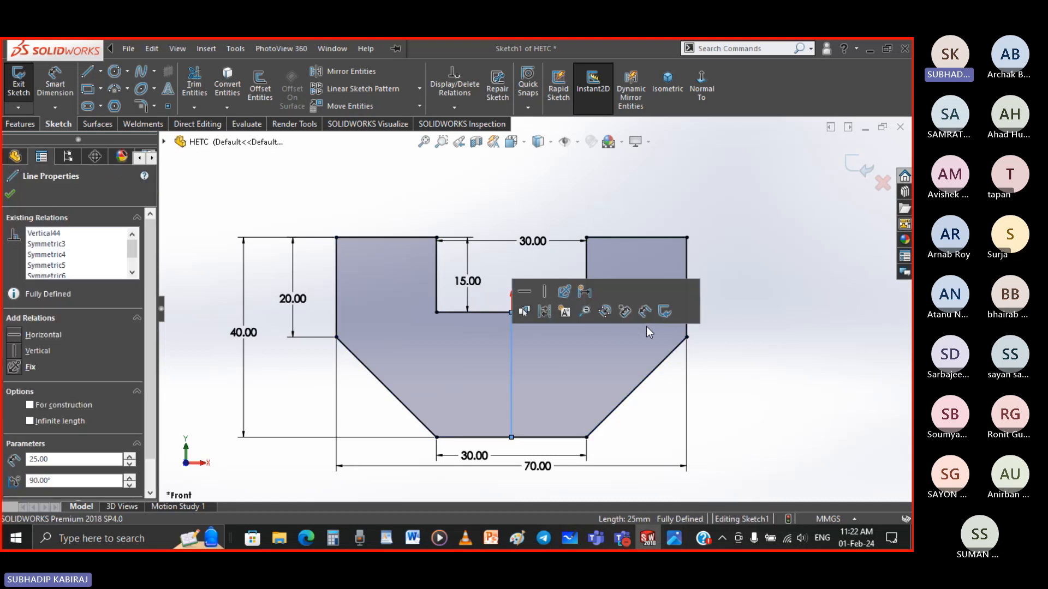
{"action": "left_click", "coordinate": [884, 290]}
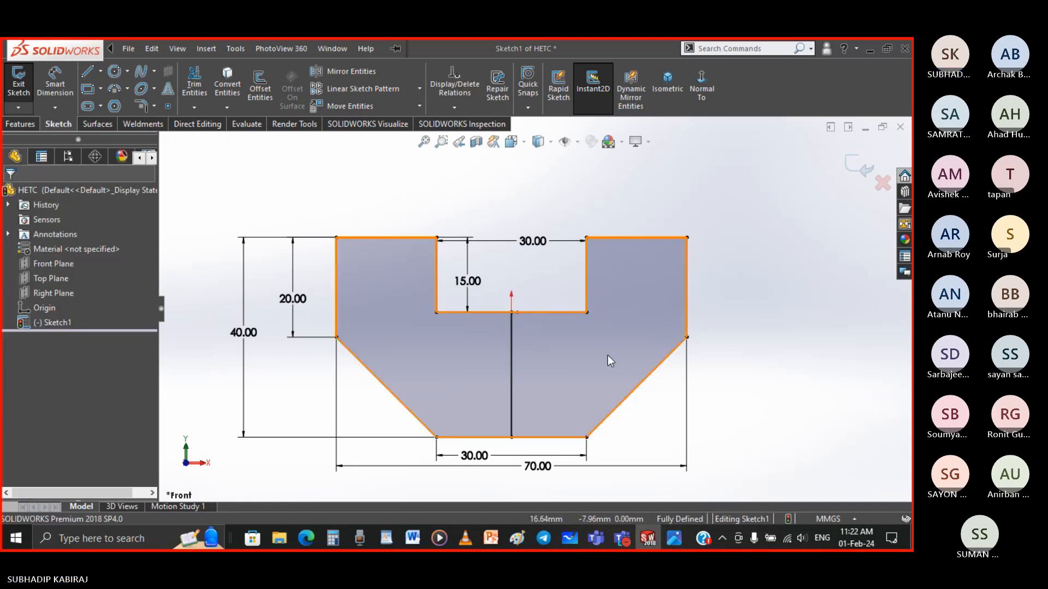
{"action": "left_click", "coordinate": [512, 322]}
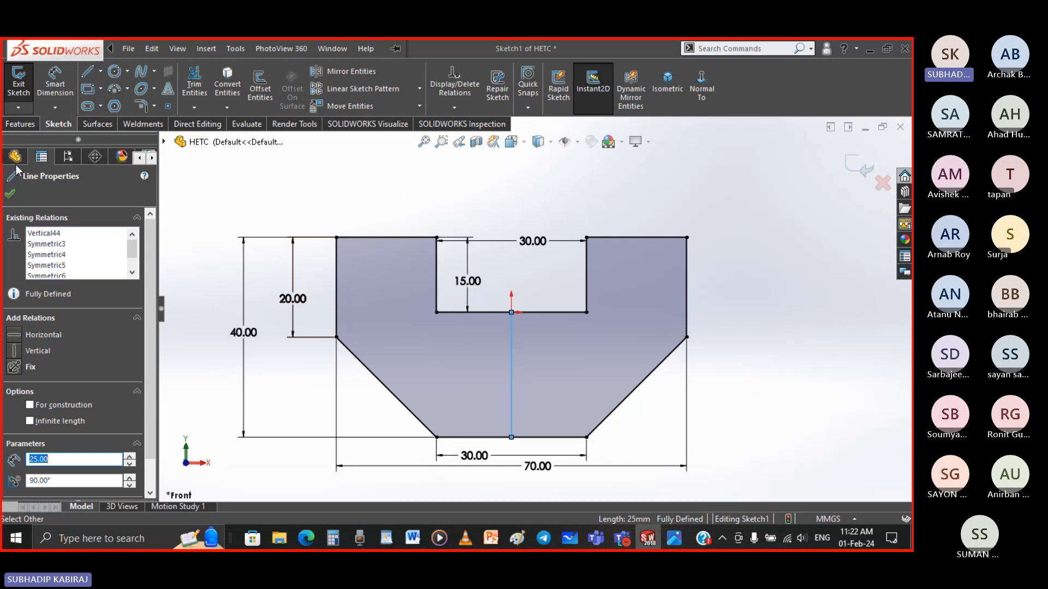
{"action": "left_click", "coordinate": [31, 405]}
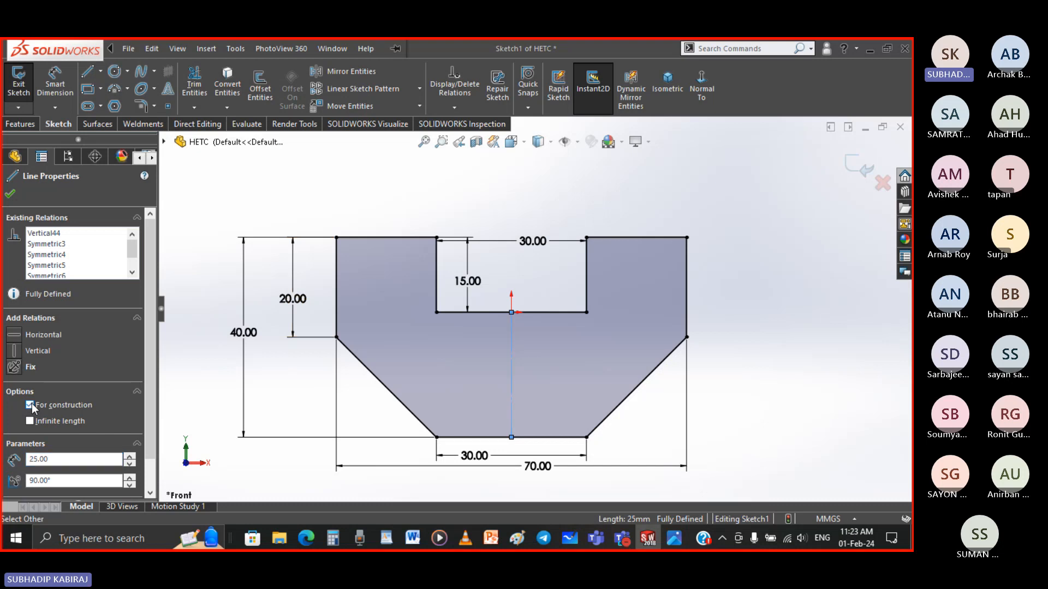
{"action": "left_click", "coordinate": [10, 193]}
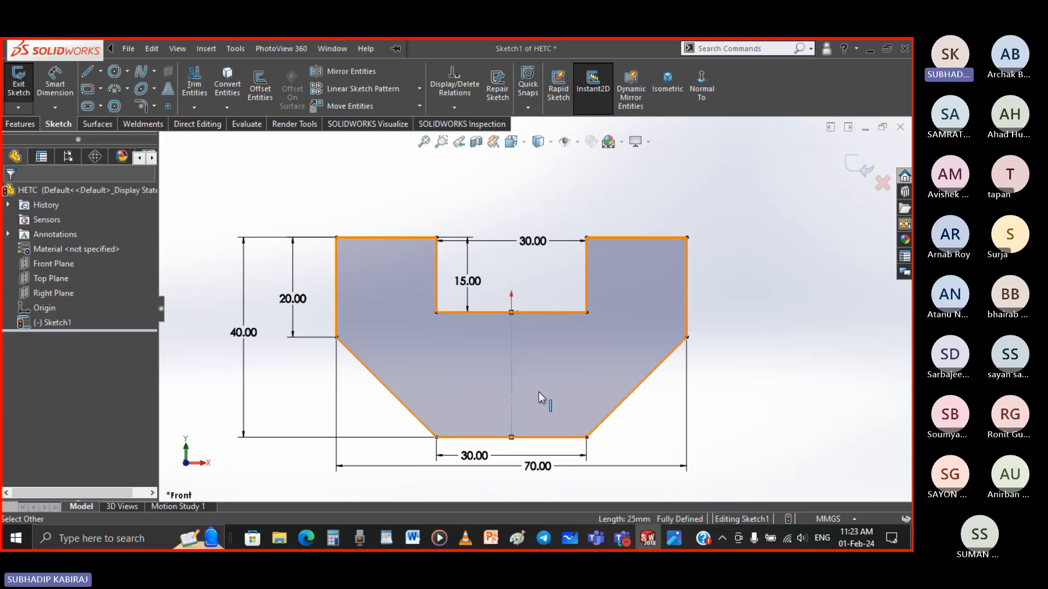
Step: Delete the profile's right half together with the notch floor, the bottom edge and their associated dimensions, keeping the centerline
{"action": "scroll", "coordinate": [522, 368], "scroll_direction": "down", "scroll_amount": 3}
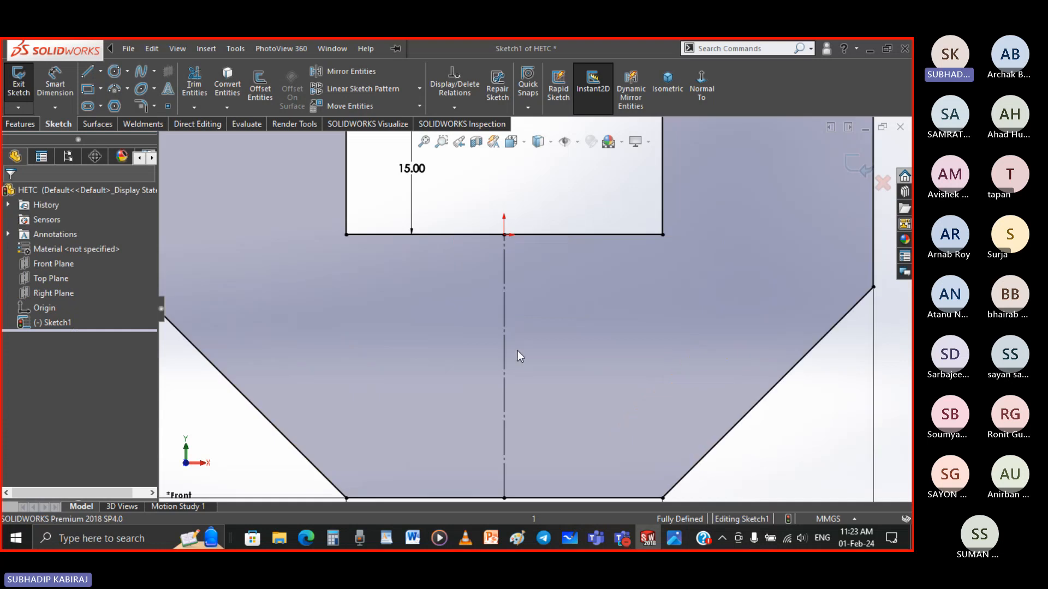
{"action": "scroll", "coordinate": [517, 352], "scroll_direction": "down", "scroll_amount": 2}
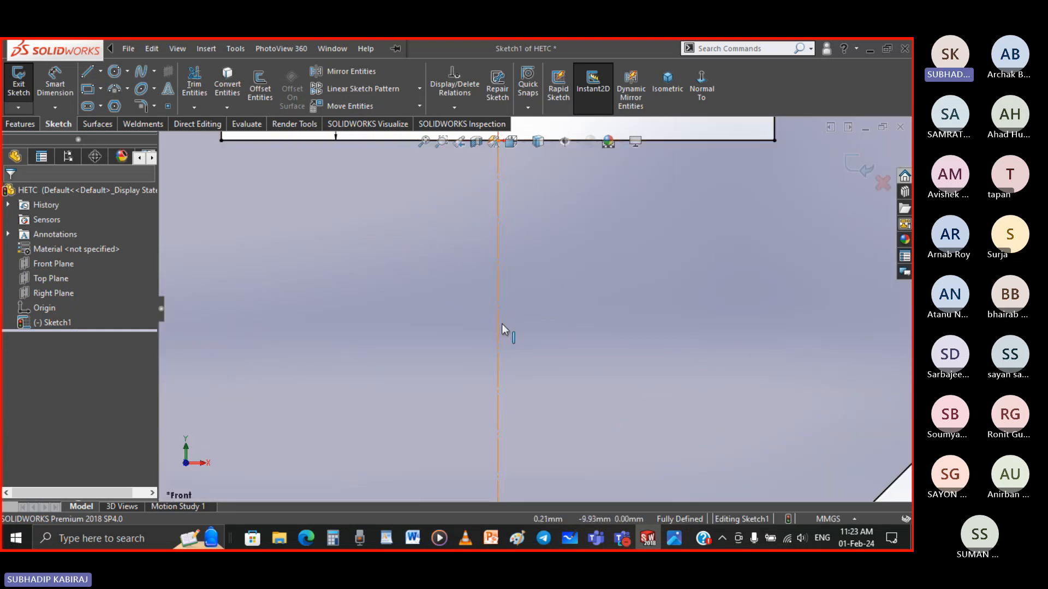
{"action": "scroll", "coordinate": [472, 358], "scroll_direction": "up", "scroll_amount": 3}
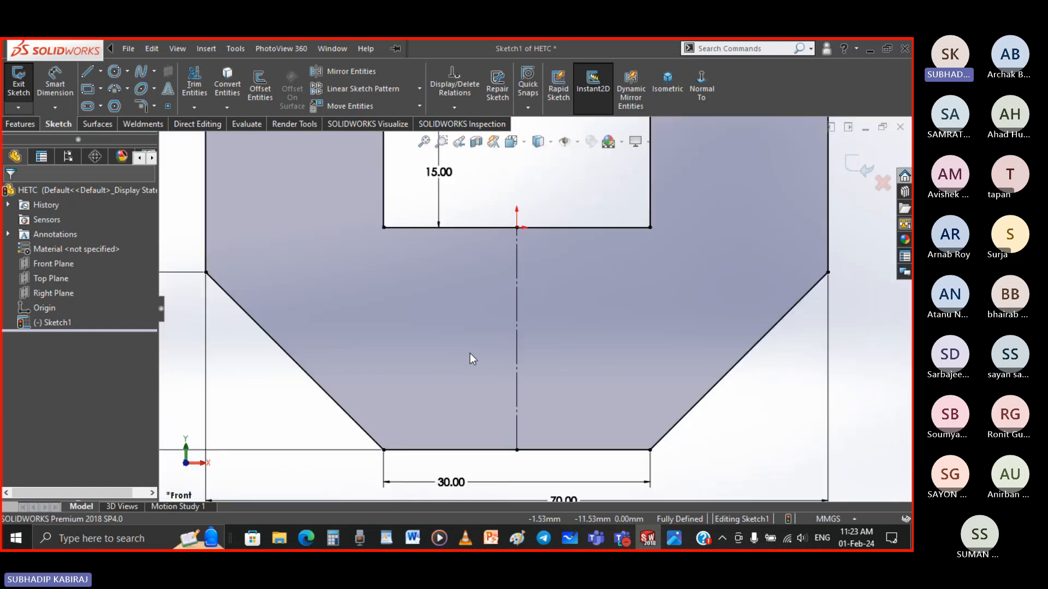
{"action": "key", "text": "f"}
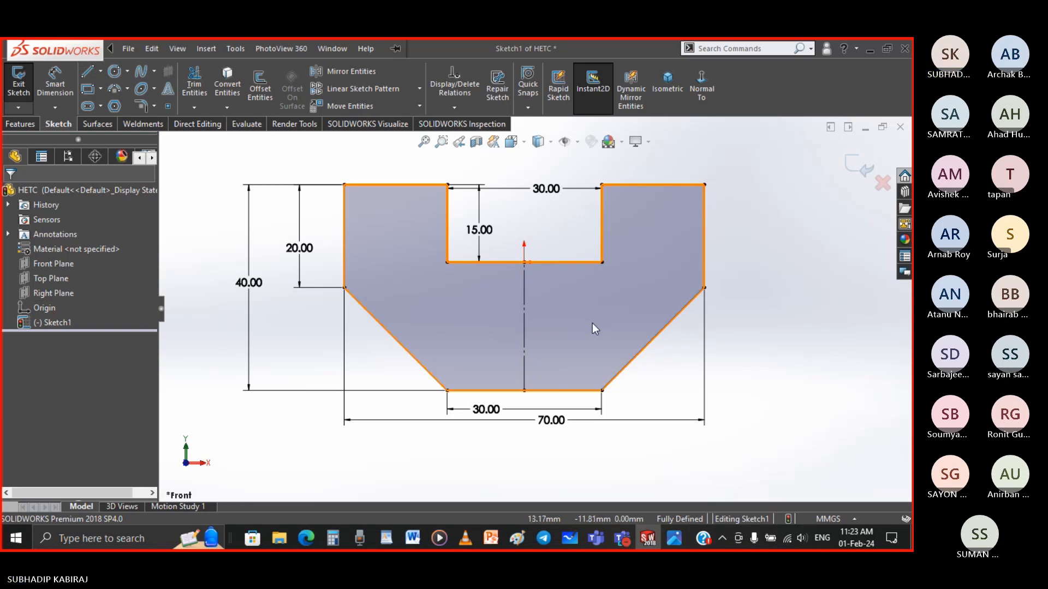
{"action": "key", "text": "z"}
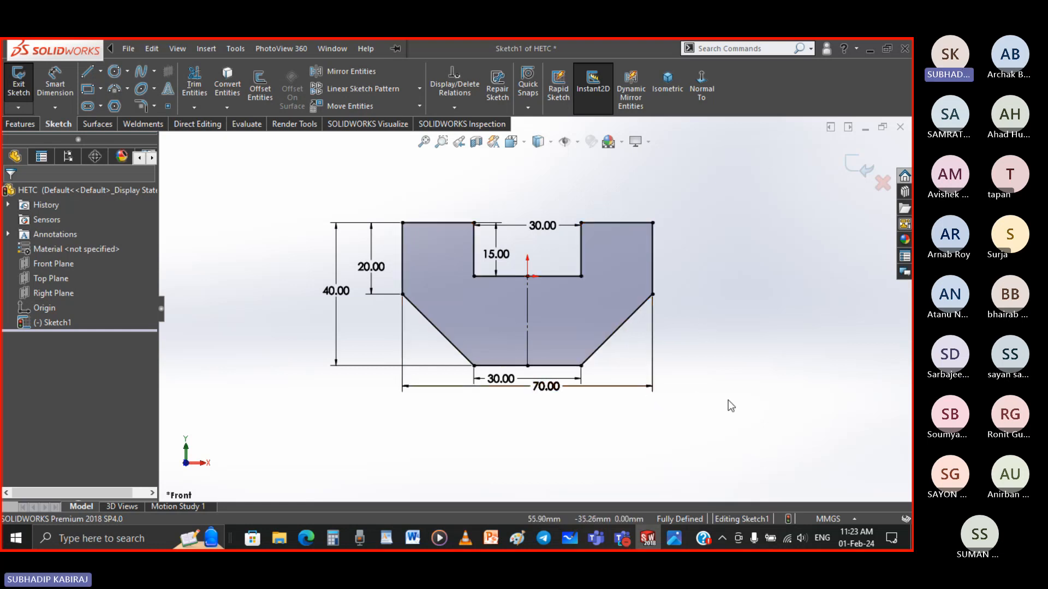
{"action": "left_click_drag", "start_coordinate": [690, 412], "coordinate": [558, 182]}
{"action": "key", "text": "Delete"}
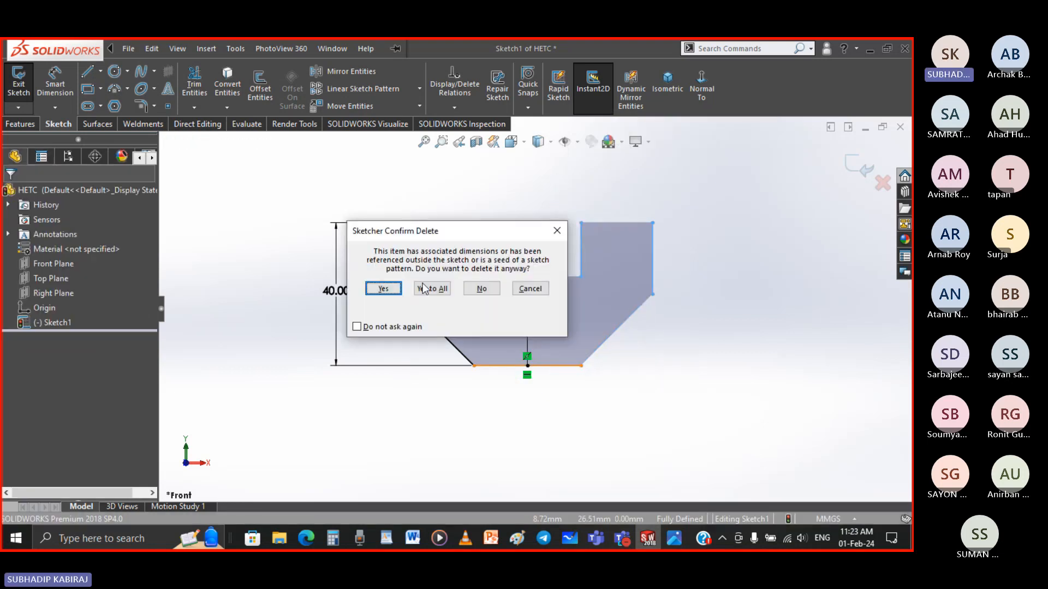
{"action": "left_click", "coordinate": [377, 289]}
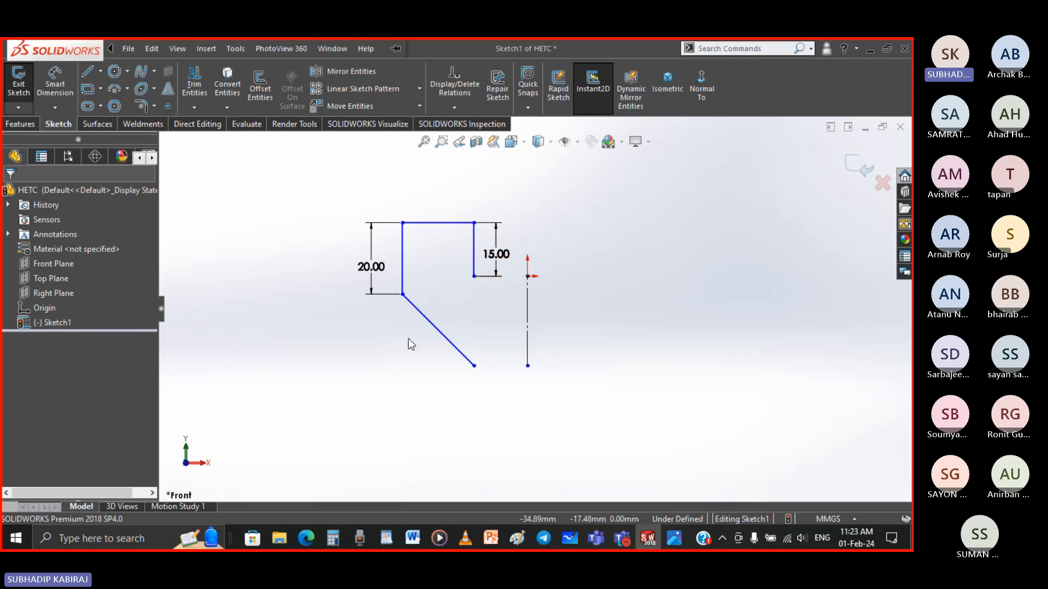
Step: Draw a horizontal line from the lower end of the notch's vertical edge to the origin
{"action": "key", "text": "l"}
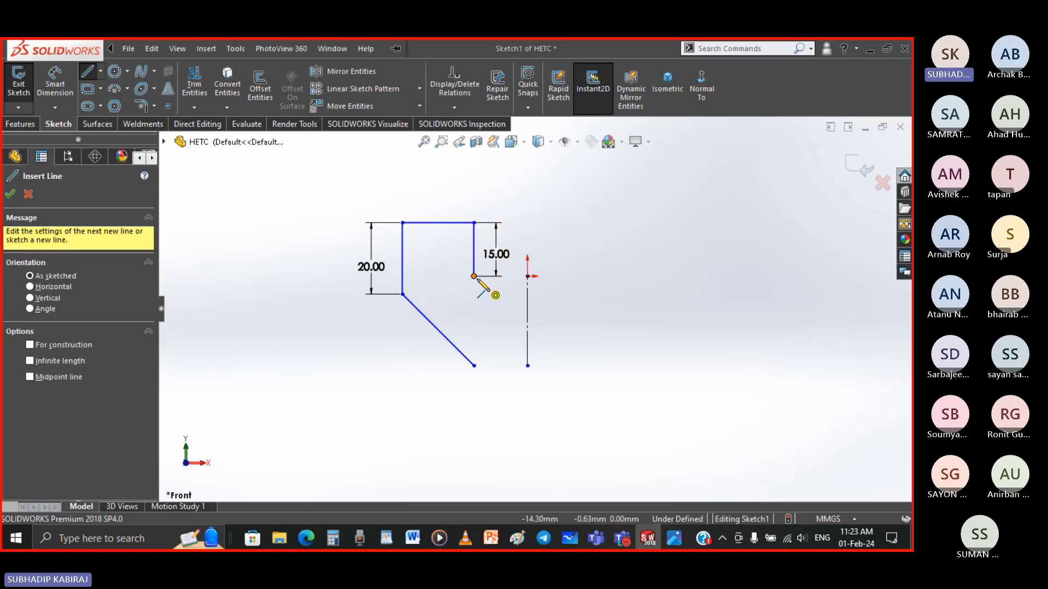
{"action": "left_click", "coordinate": [474, 276]}
{"action": "left_click", "coordinate": [527, 276]}
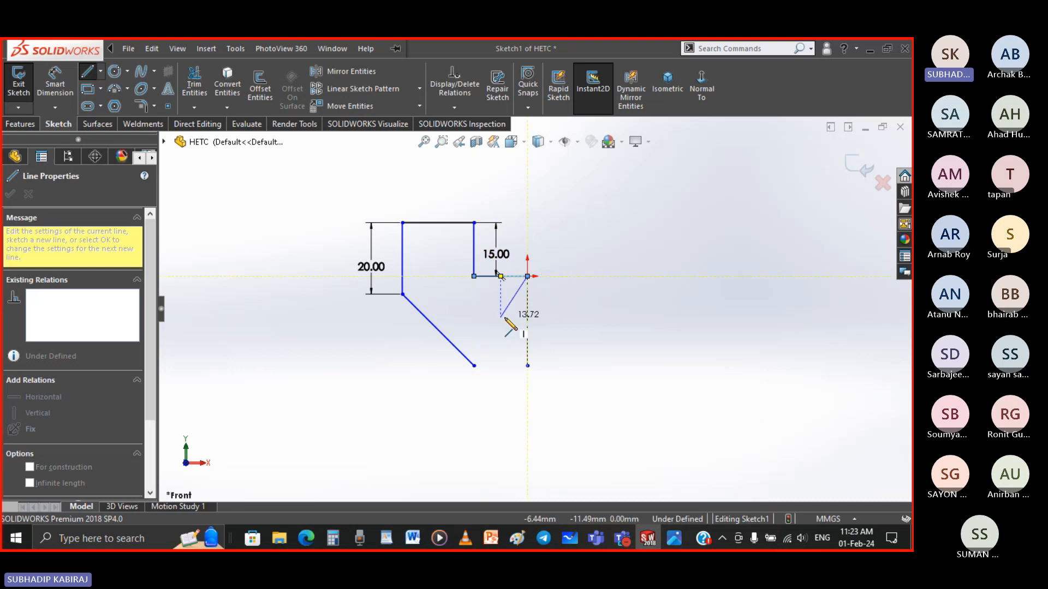
{"action": "right_click", "coordinate": [505, 318]}
{"action": "left_click", "coordinate": [525, 328]}
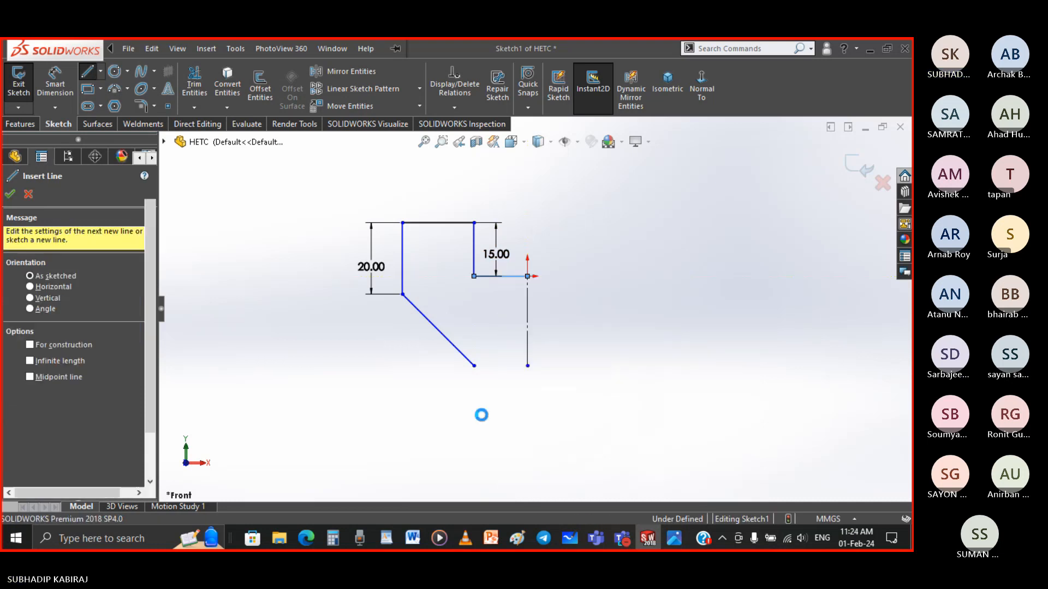
Step: Draw a horizontal line from the lower end of the slanted edge to the lower end of the centerline
{"action": "key", "text": "l"}
{"action": "left_click", "coordinate": [473, 366]}
{"action": "left_click", "coordinate": [527, 366]}
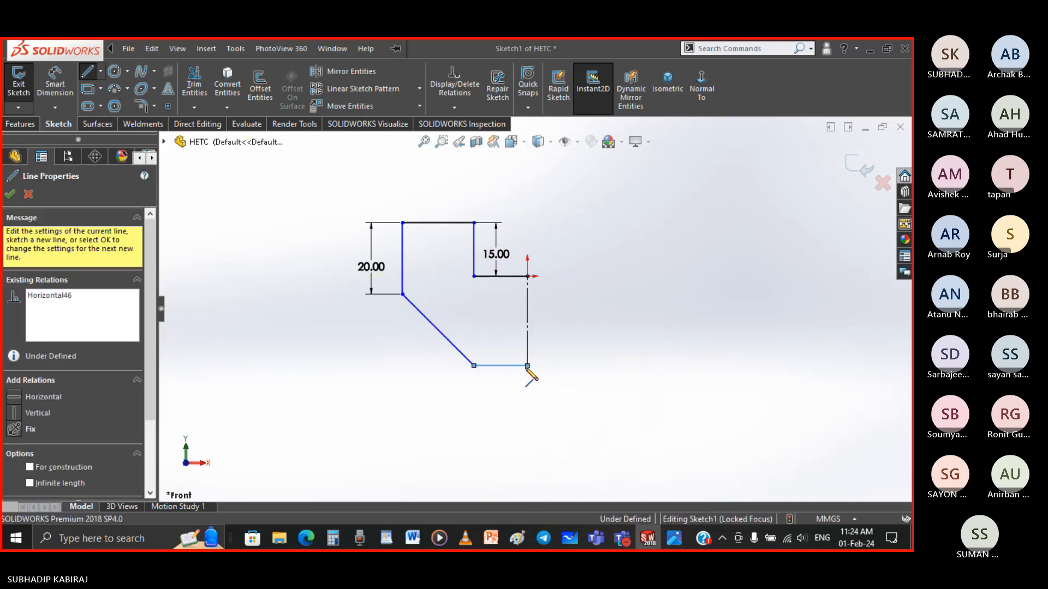
{"action": "right_click", "coordinate": [528, 368]}
{"action": "left_click", "coordinate": [543, 381]}
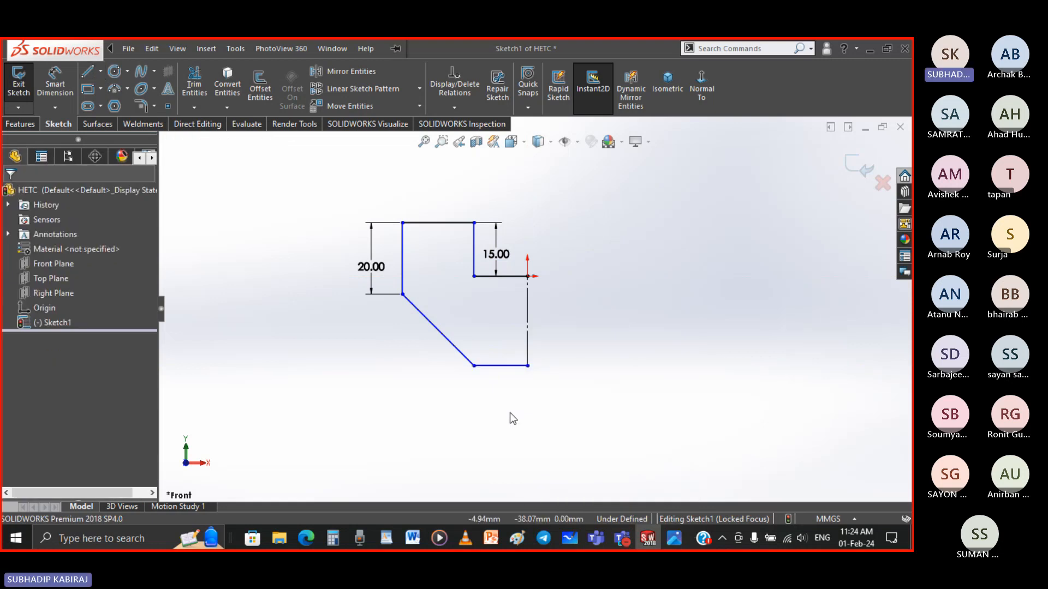
Step: Dimension the profile's overall height from the top edge to the lower end of the centerline
{"action": "right_click_drag", "start_coordinate": [359, 413], "coordinate": [349, 349]}
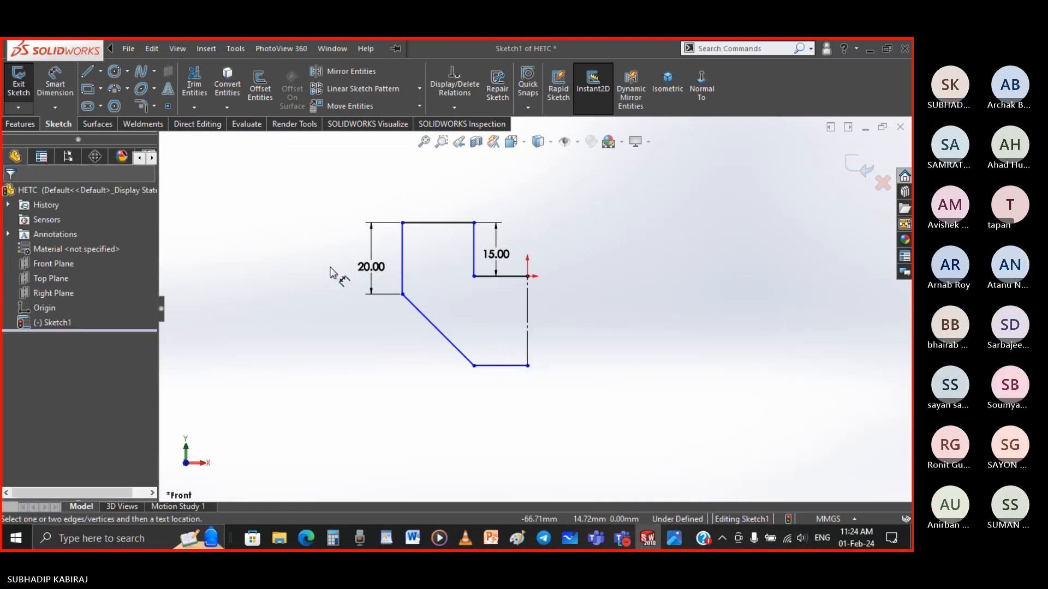
{"action": "left_click", "coordinate": [464, 224]}
{"action": "left_click", "coordinate": [527, 366]}
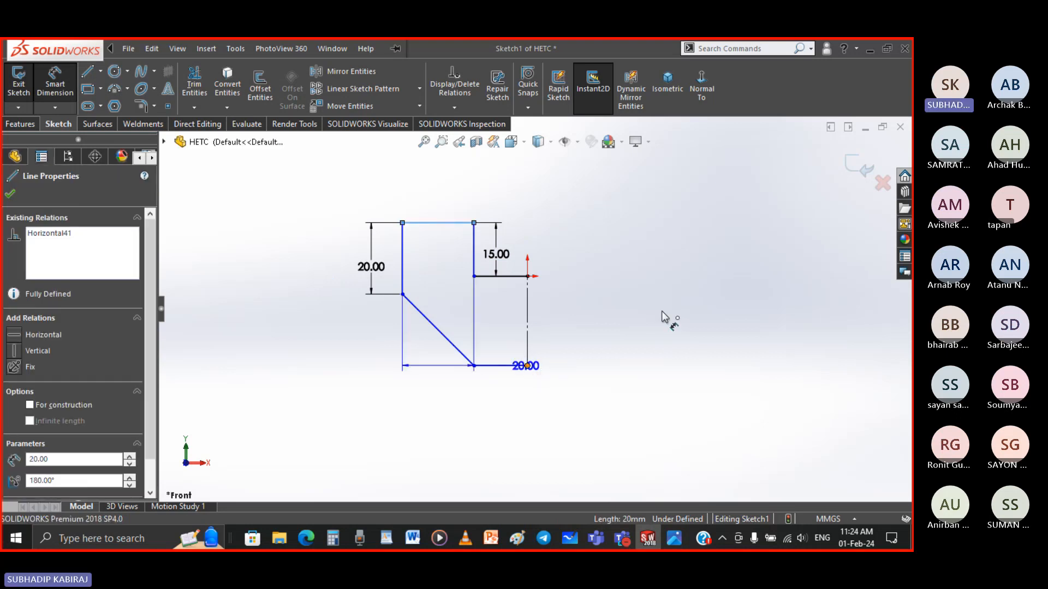
{"action": "left_click", "coordinate": [731, 319]}
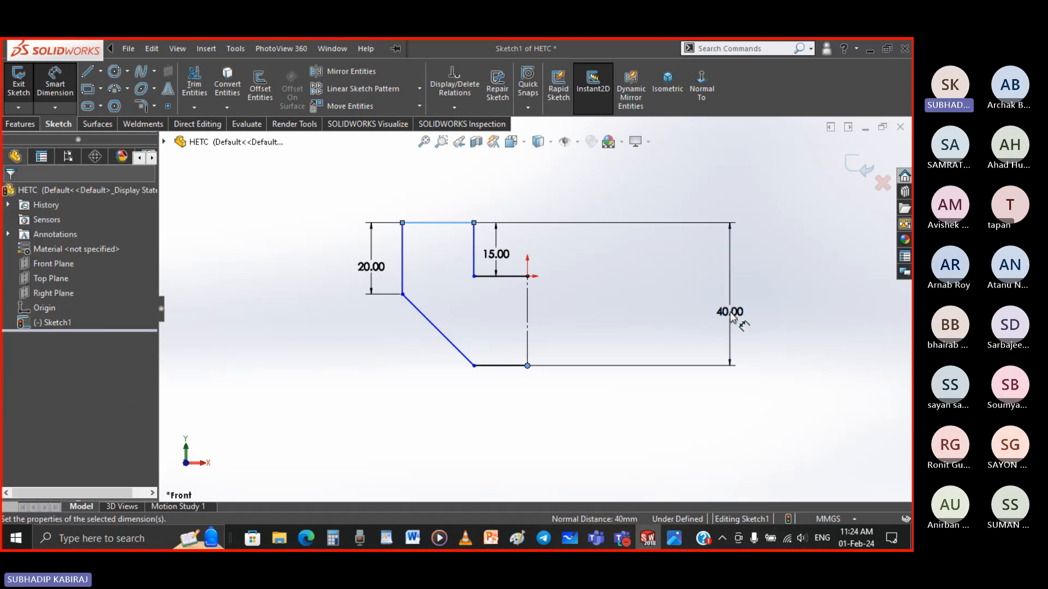
{"action": "left_click", "coordinate": [674, 293]}
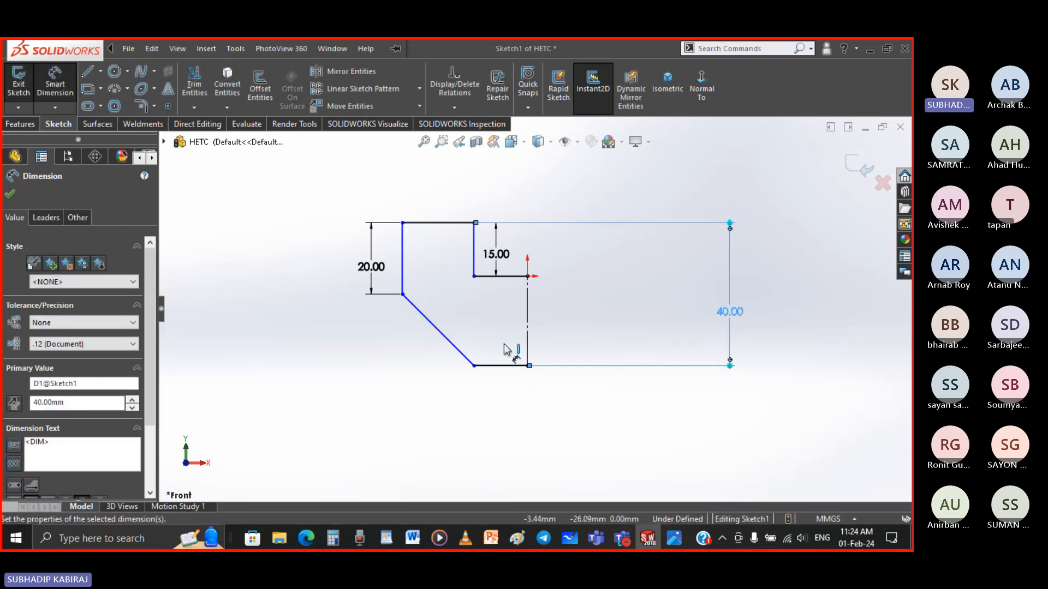
Step: Dimension the length of the top edge and the length of the notch floor line up to the origin
{"action": "left_click", "coordinate": [468, 223]}
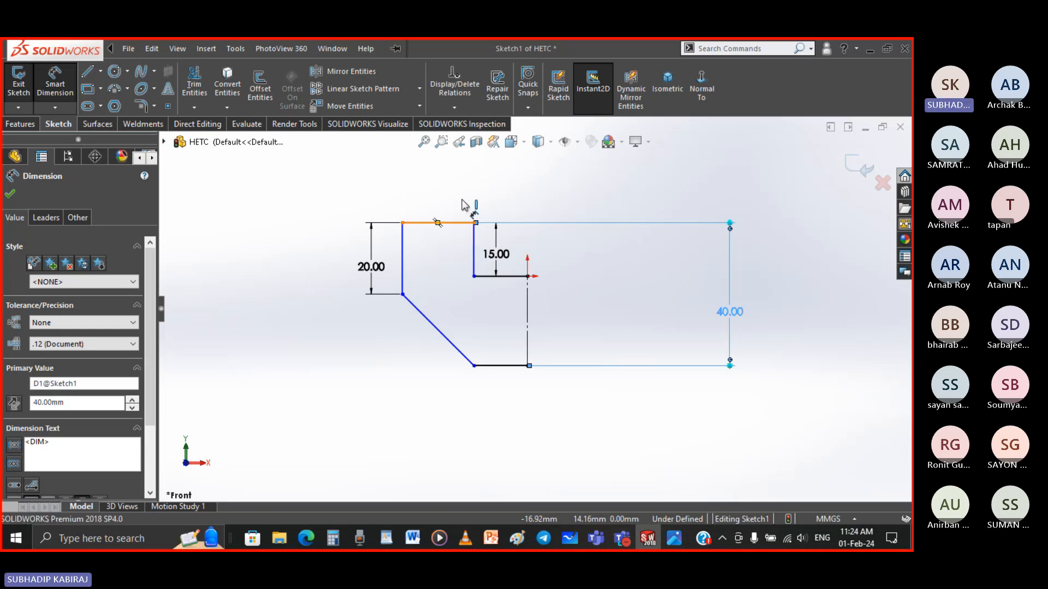
{"action": "left_click", "coordinate": [452, 197]}
{"action": "double_click", "coordinate": [452, 195]}
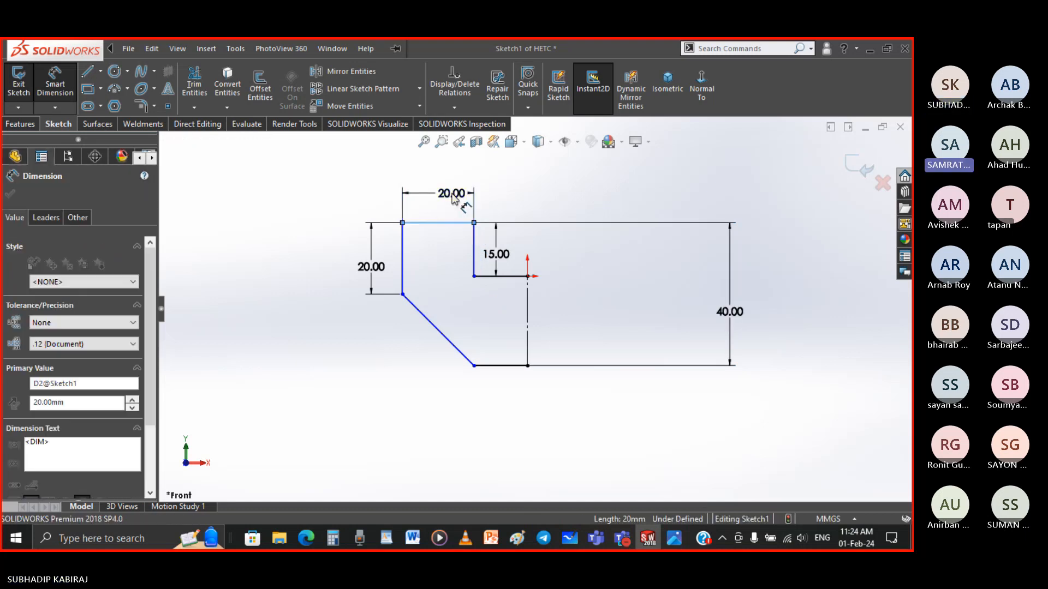
{"action": "left_click", "coordinate": [396, 177]}
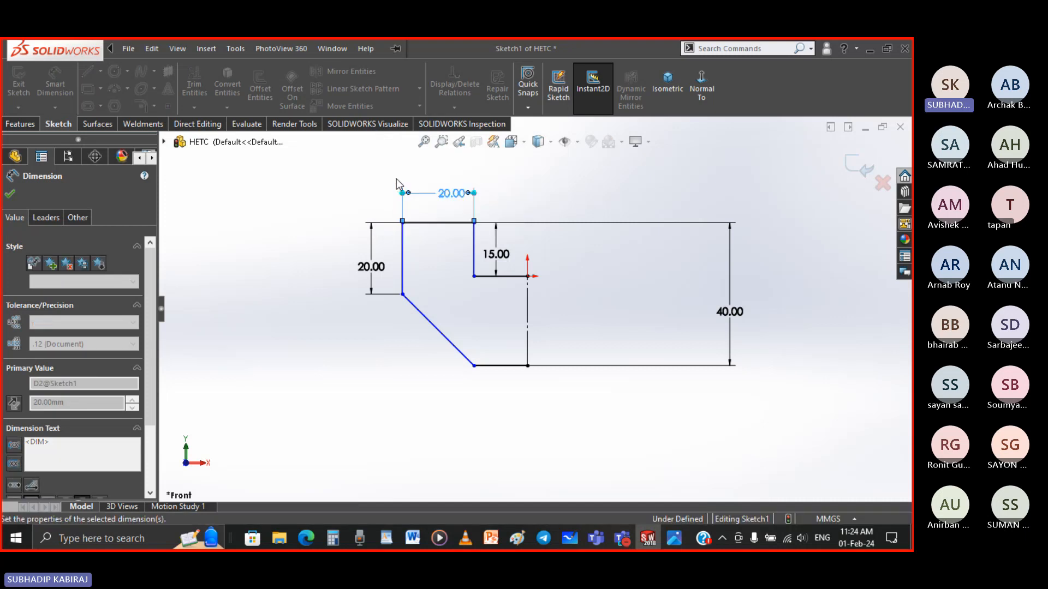
{"action": "left_click", "coordinate": [518, 276]}
{"action": "left_click", "coordinate": [508, 195]}
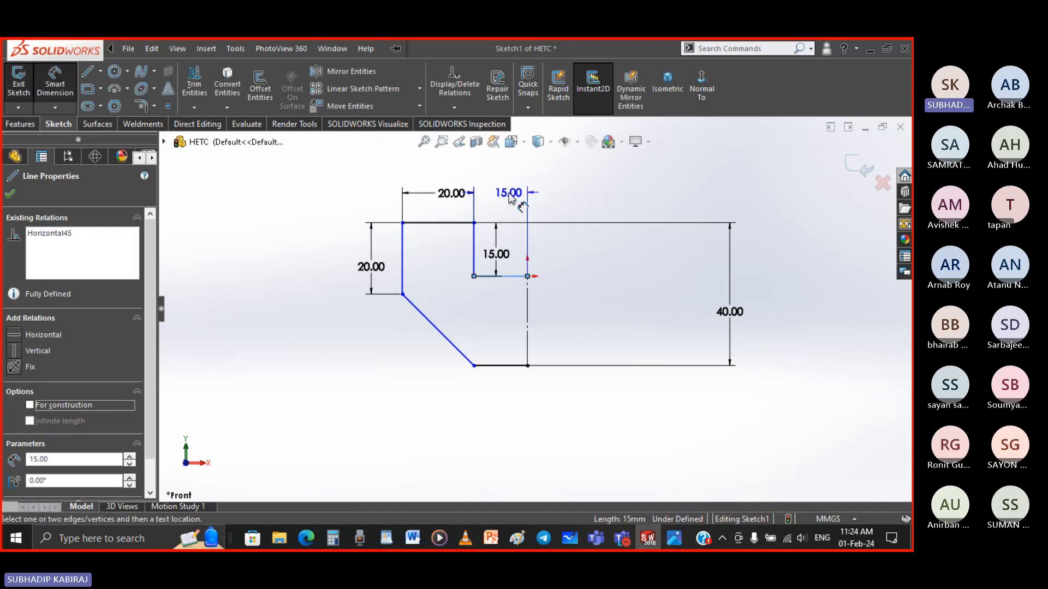
{"action": "double_click", "coordinate": [507, 195]}
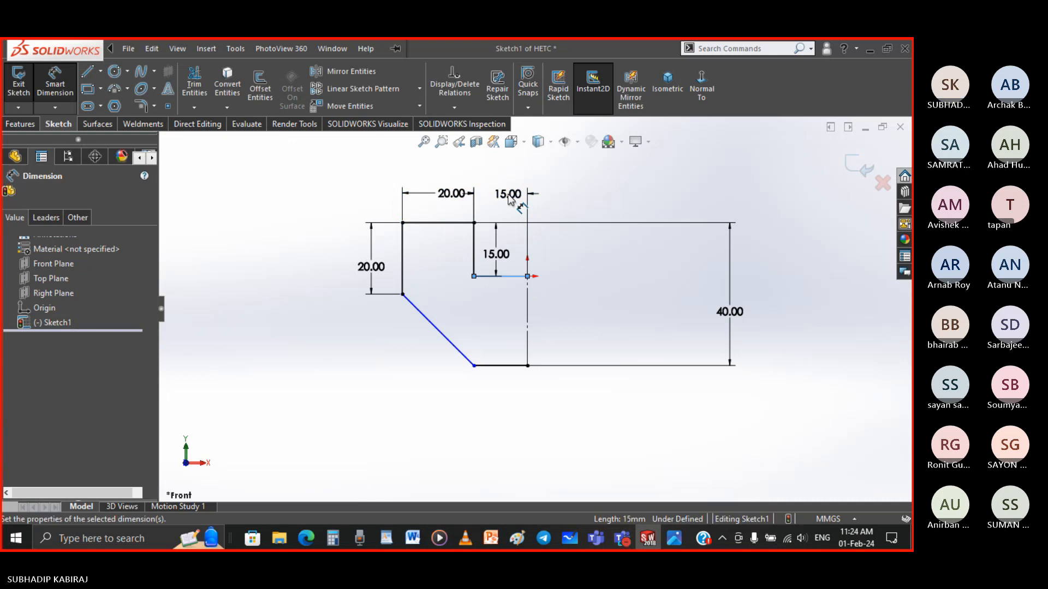
{"action": "key", "text": "Return"}
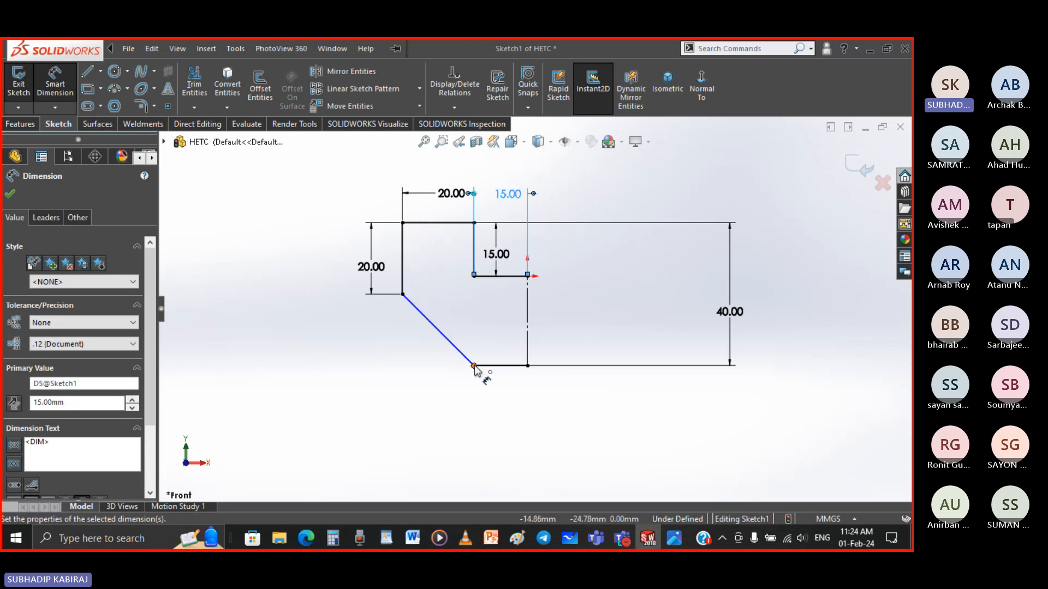
Step: Dimension the horizontal distance between the two endpoints of the slanted edge
{"action": "left_click", "coordinate": [474, 366]}
{"action": "left_click", "coordinate": [402, 295]}
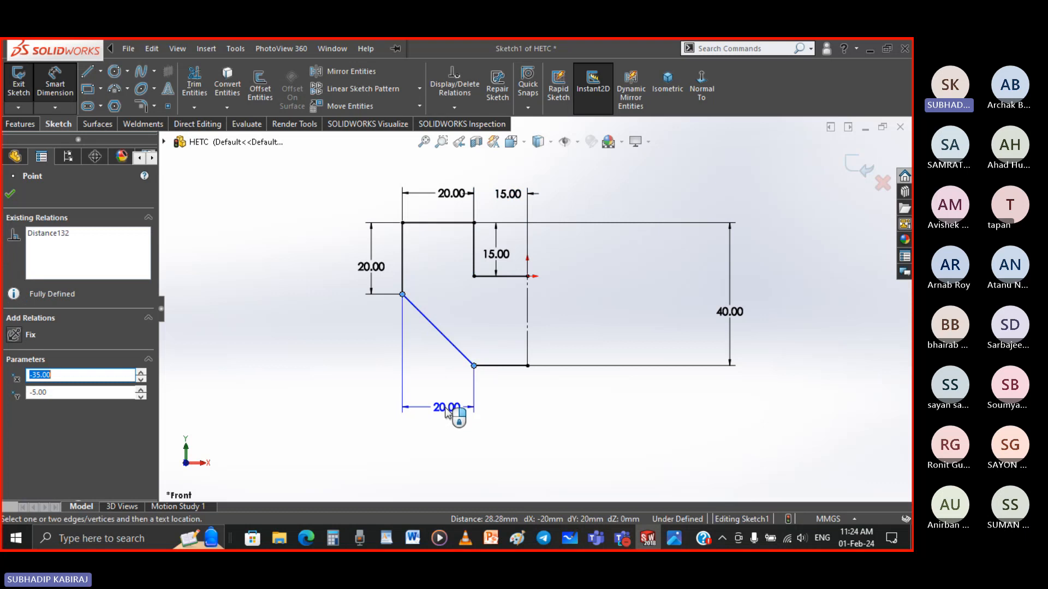
{"action": "left_click", "coordinate": [448, 413]}
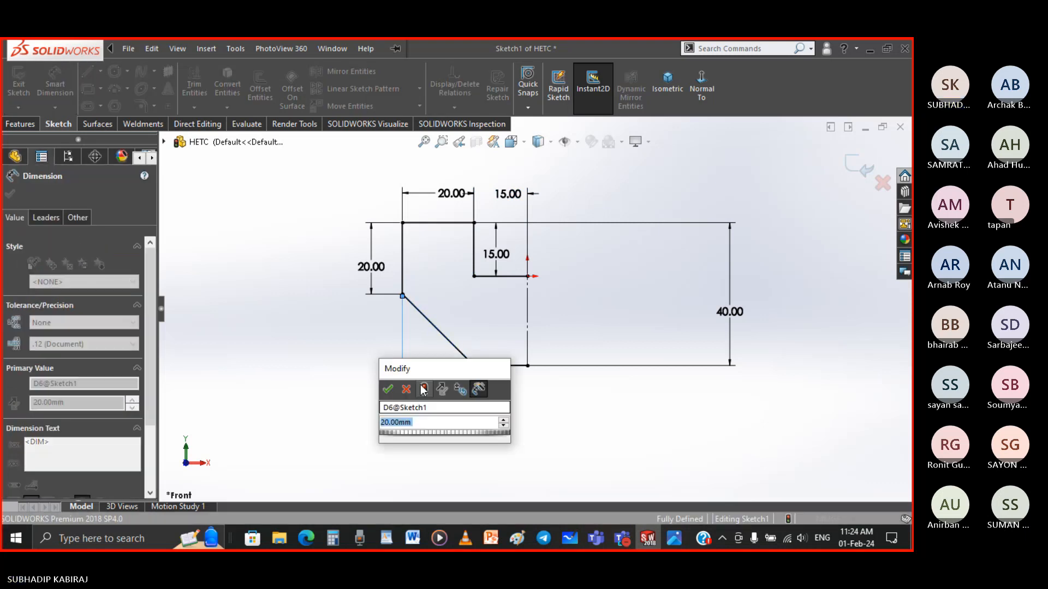
{"action": "left_click", "coordinate": [390, 393]}
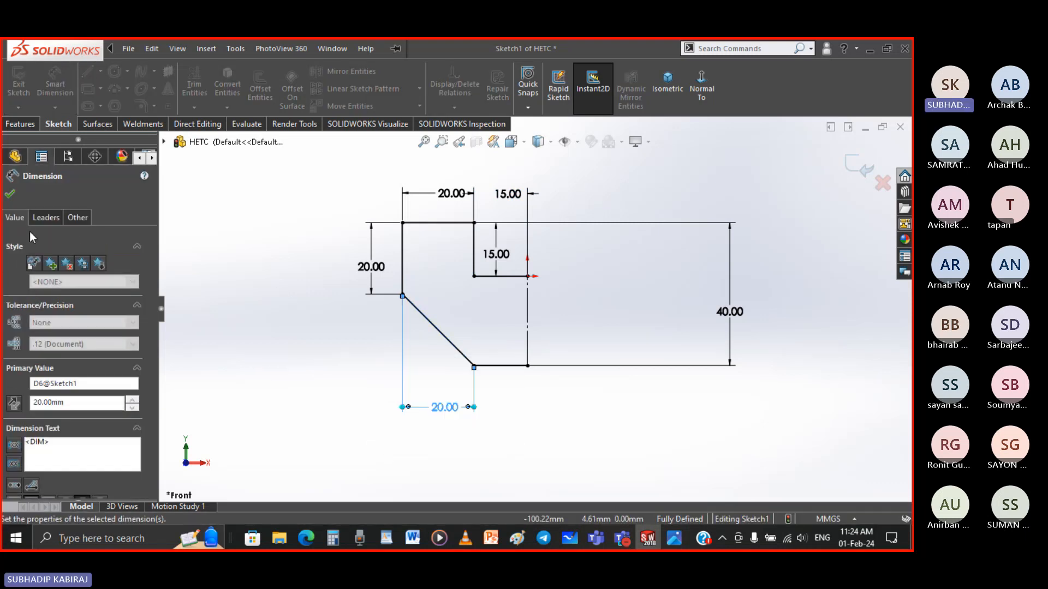
Step: Mirror the left-half profile lines about the vertical construction centerline to form the full notched plate outline
{"action": "left_click", "coordinate": [206, 367]}
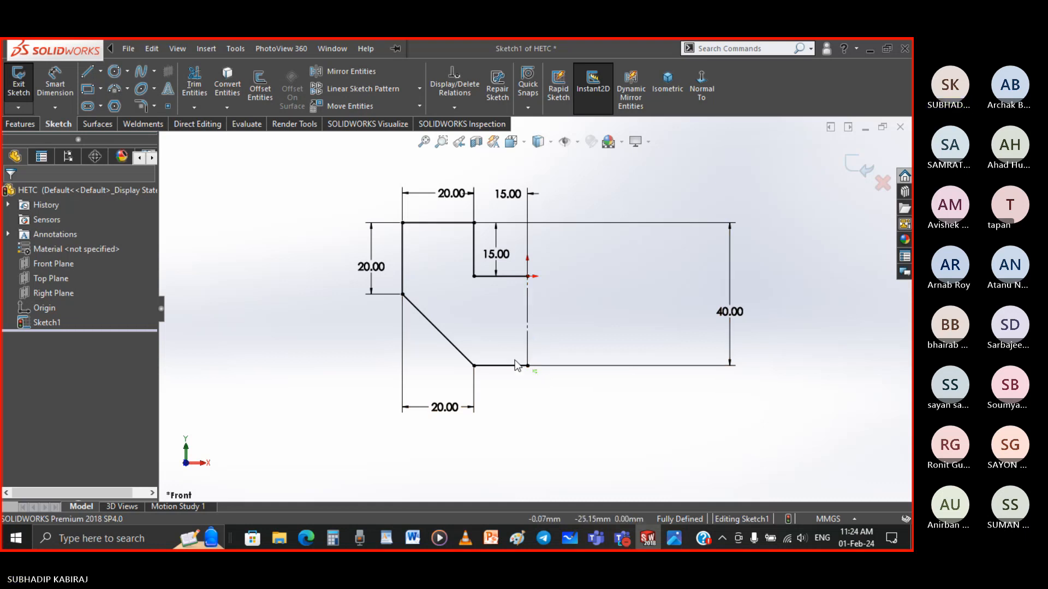
{"action": "left_click_drag", "start_coordinate": [537, 373], "coordinate": [477, 330]}
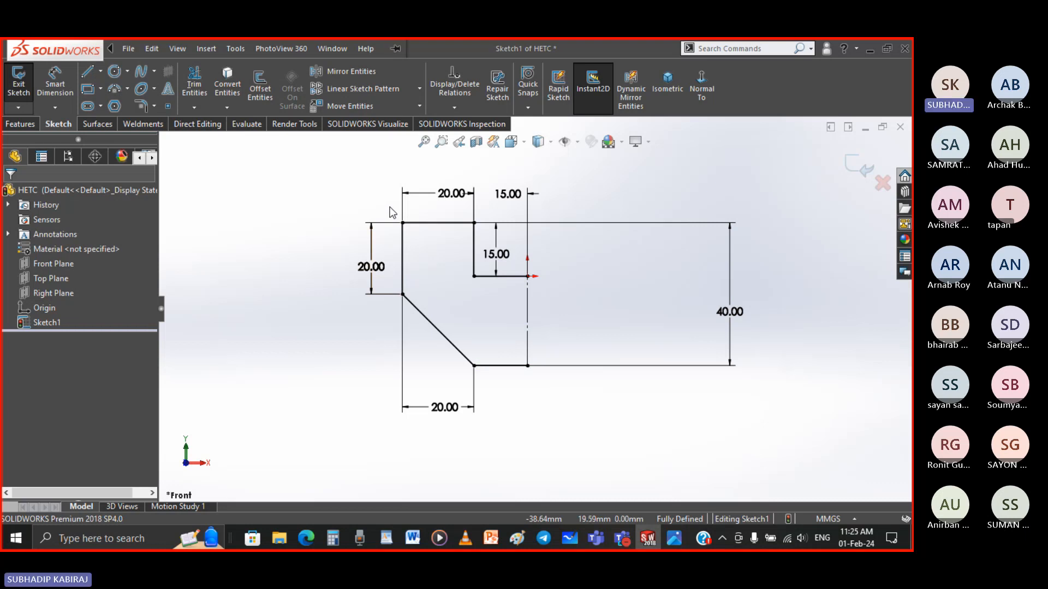
{"action": "mouse_move", "coordinate": [389, 207]}
{"action": "left_mouse_down"}
{"action": "mouse_move", "coordinate": [555, 358]}
{"action": "mouse_move", "coordinate": [565, 382]}
{"action": "mouse_move", "coordinate": [555, 382]}
{"action": "left_mouse_up"}
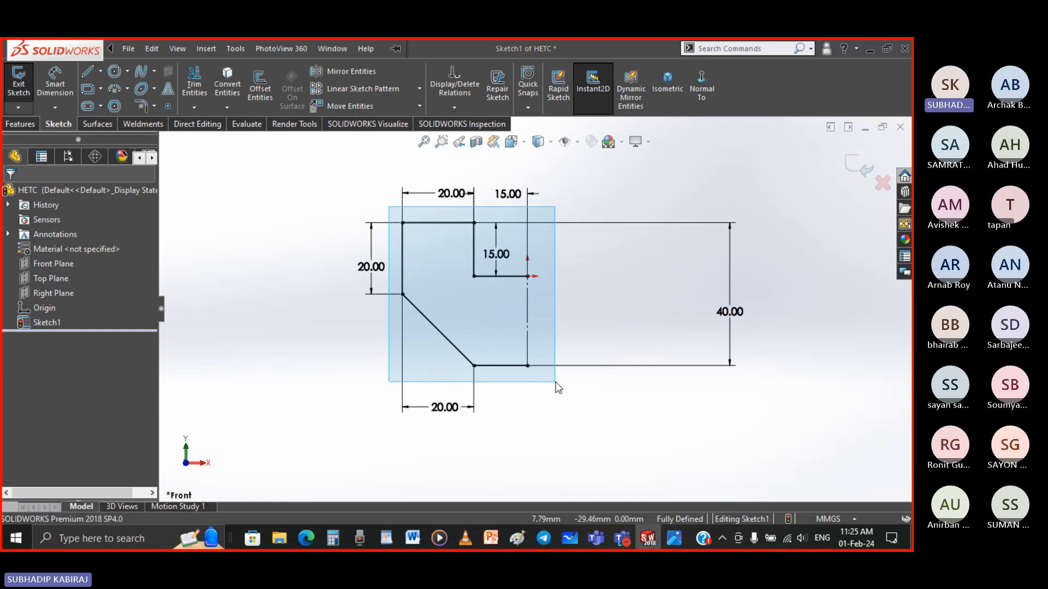
{"action": "left_click_drag", "start_coordinate": [555, 382], "coordinate": [546, 355]}
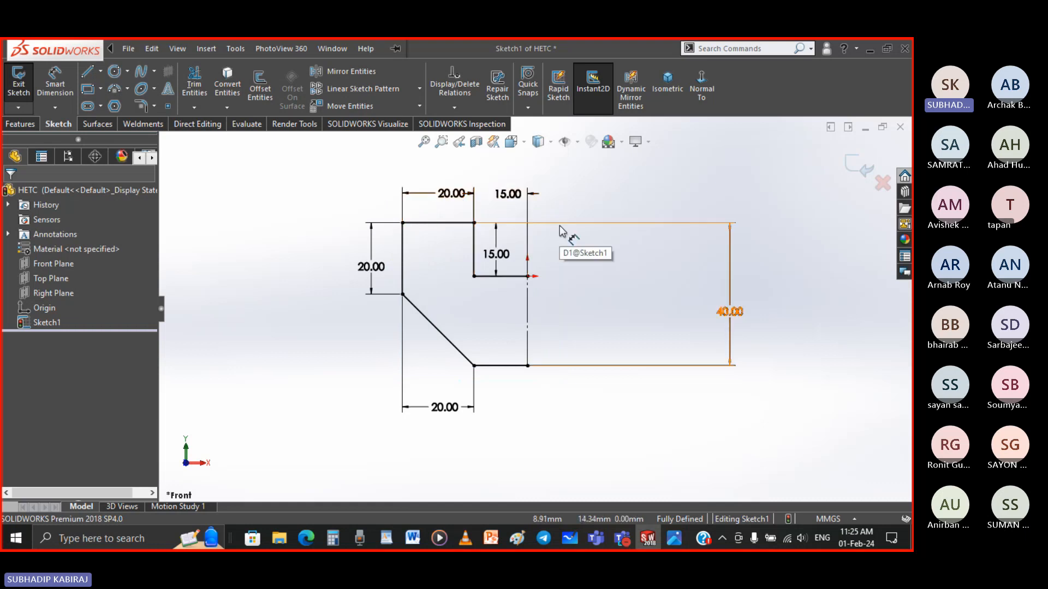
{"action": "scroll", "coordinate": [482, 213], "scroll_direction": "down", "scroll_amount": 3}
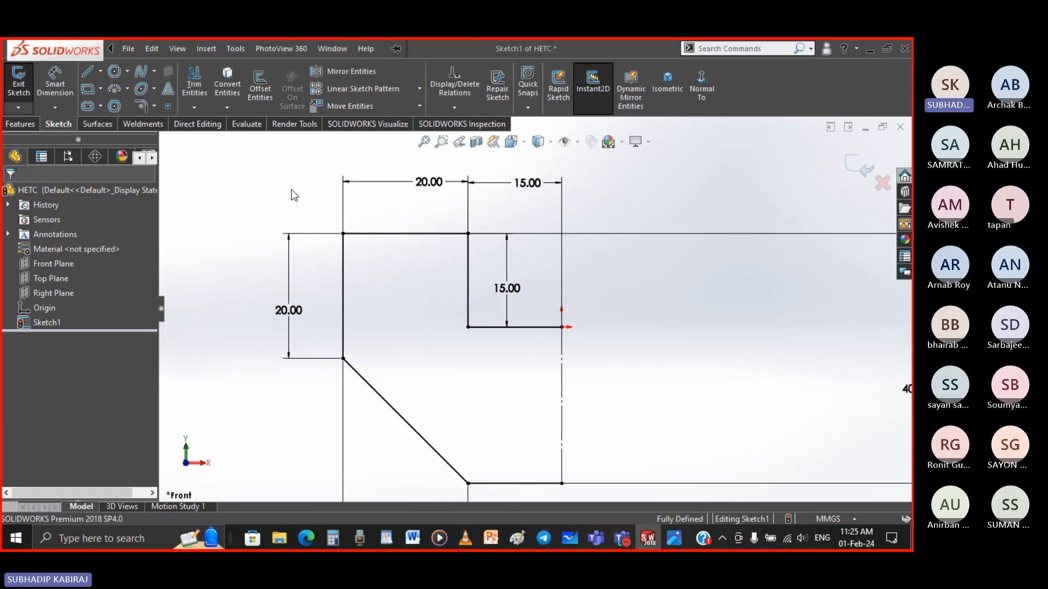
{"action": "mouse_move", "coordinate": [291, 190]}
{"action": "left_mouse_down"}
{"action": "mouse_move", "coordinate": [528, 381]}
{"action": "mouse_move", "coordinate": [627, 507]}
{"action": "mouse_move", "coordinate": [605, 495]}
{"action": "left_mouse_up"}
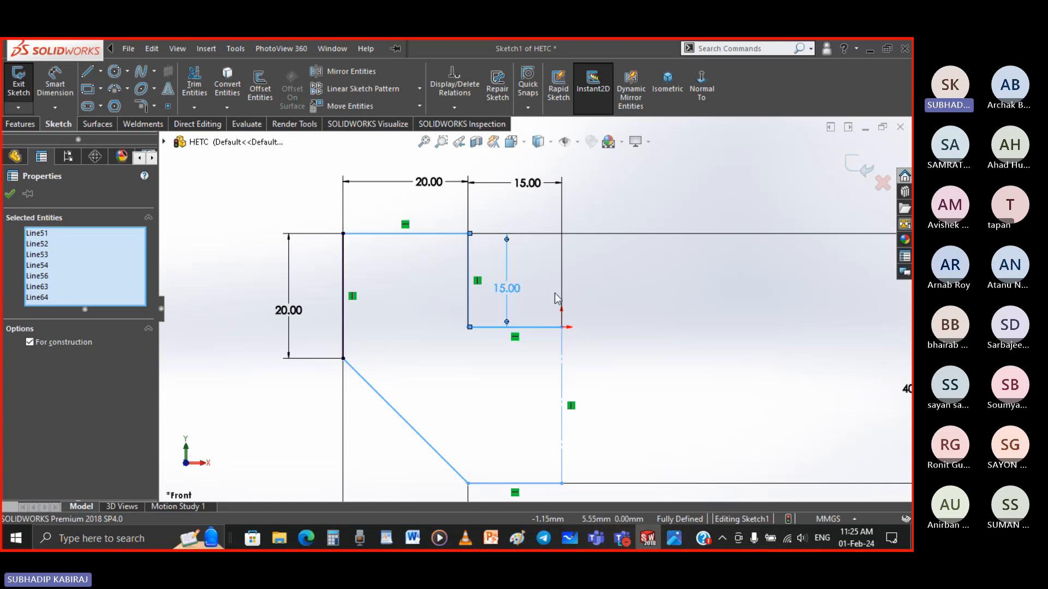
{"action": "left_click", "coordinate": [508, 261]}
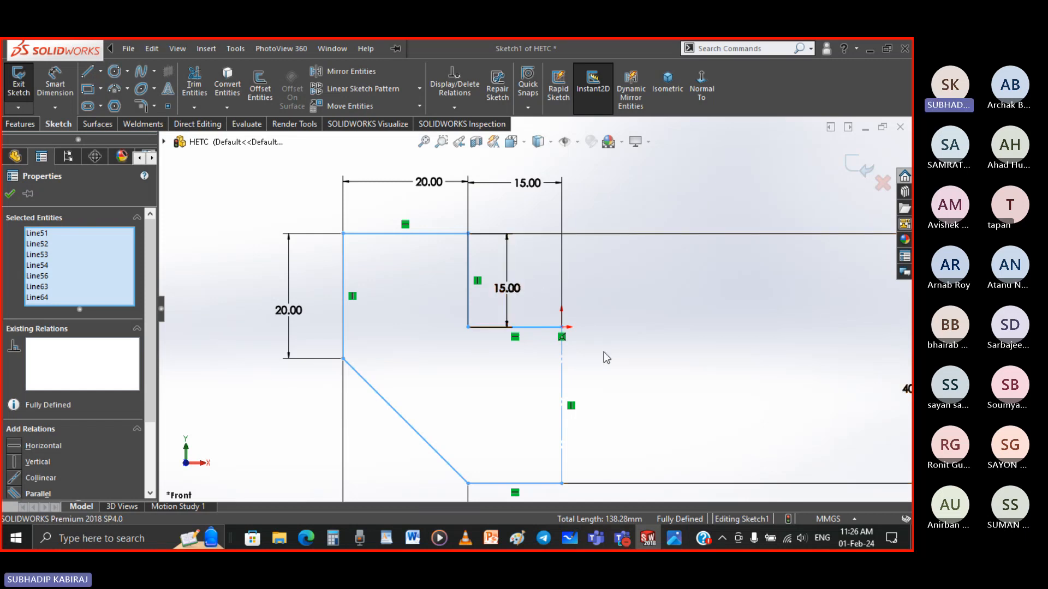
{"action": "scroll", "coordinate": [557, 311], "scroll_direction": "up", "scroll_amount": 3}
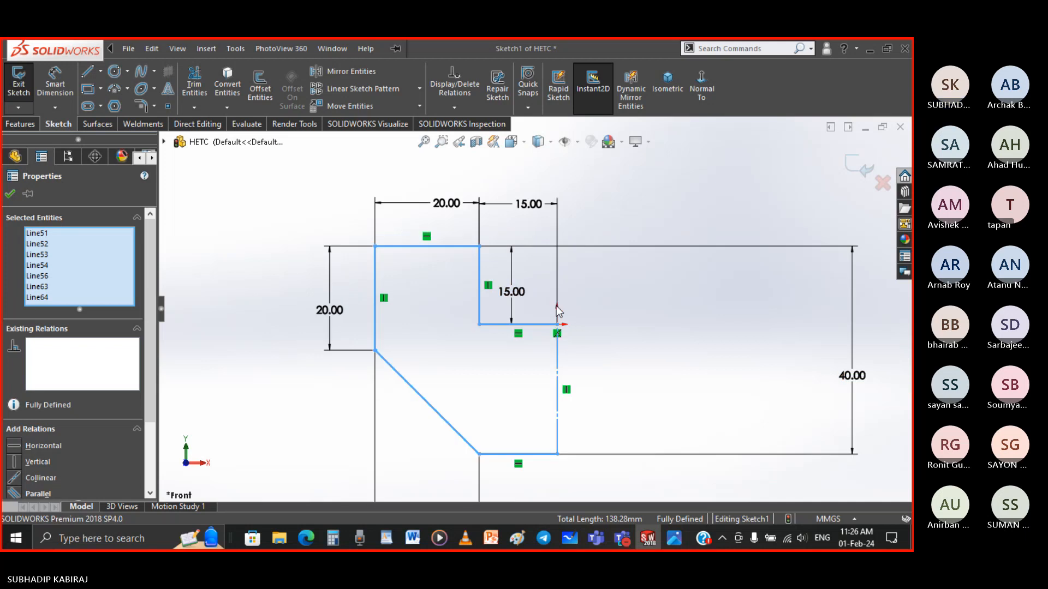
{"action": "left_click", "coordinate": [345, 71]}
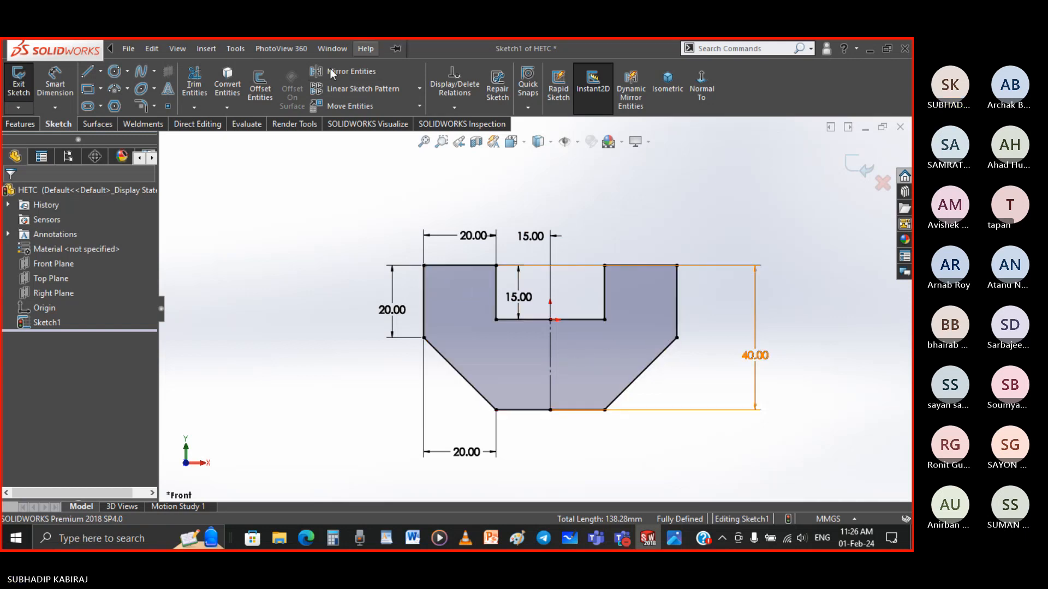
{"action": "left_click", "coordinate": [366, 49]}
{"action": "left_click", "coordinate": [732, 197]}
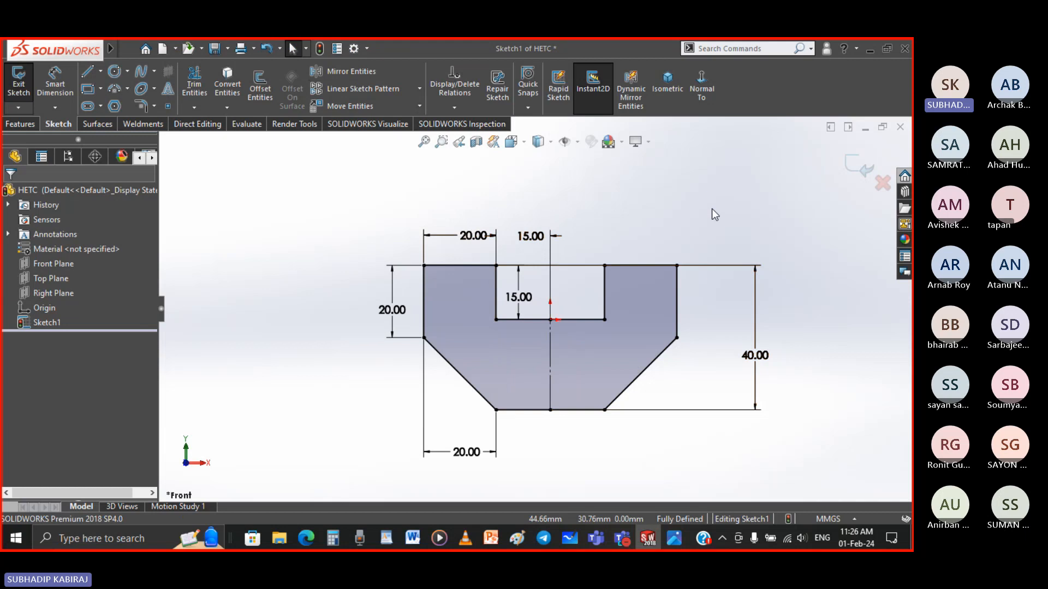
Step: Check the centerline of the mirrored outline and undo the mirror, leaving the left-half profile deselected
{"action": "left_click", "coordinate": [551, 320]}
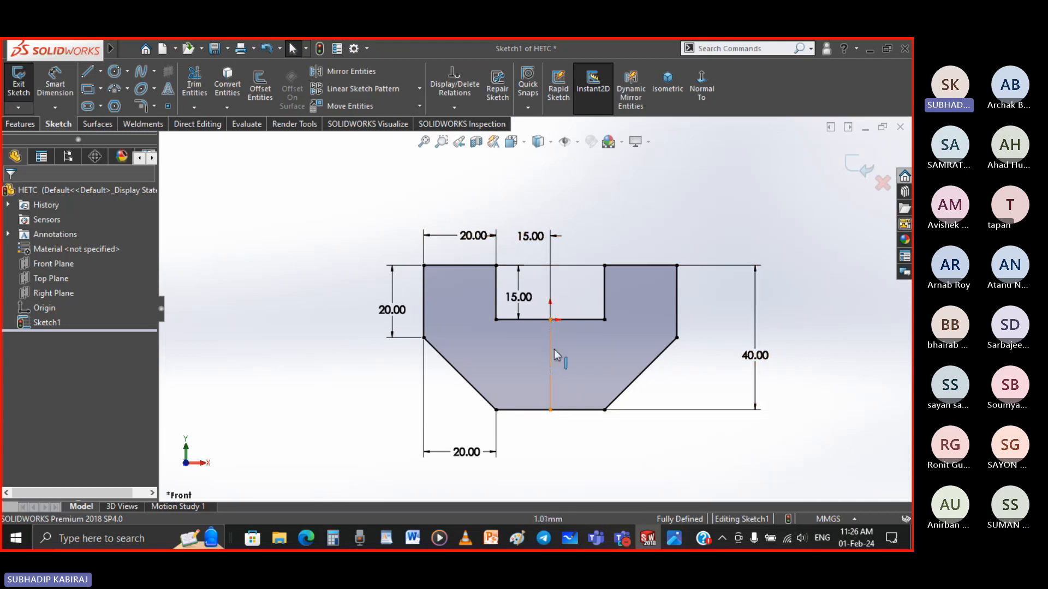
{"action": "left_click", "coordinate": [549, 394]}
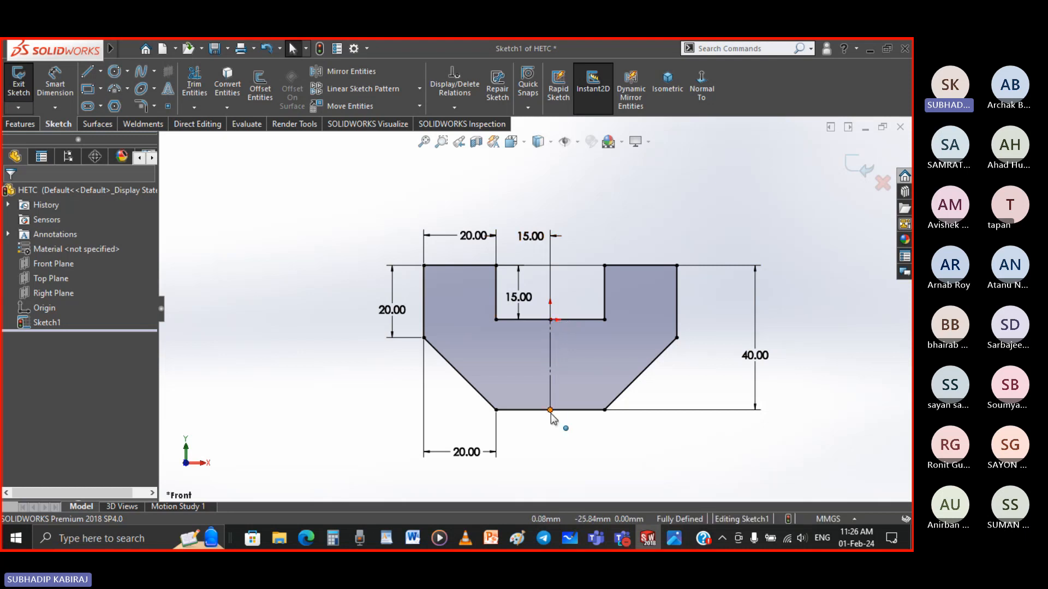
{"action": "key", "text": "f"}
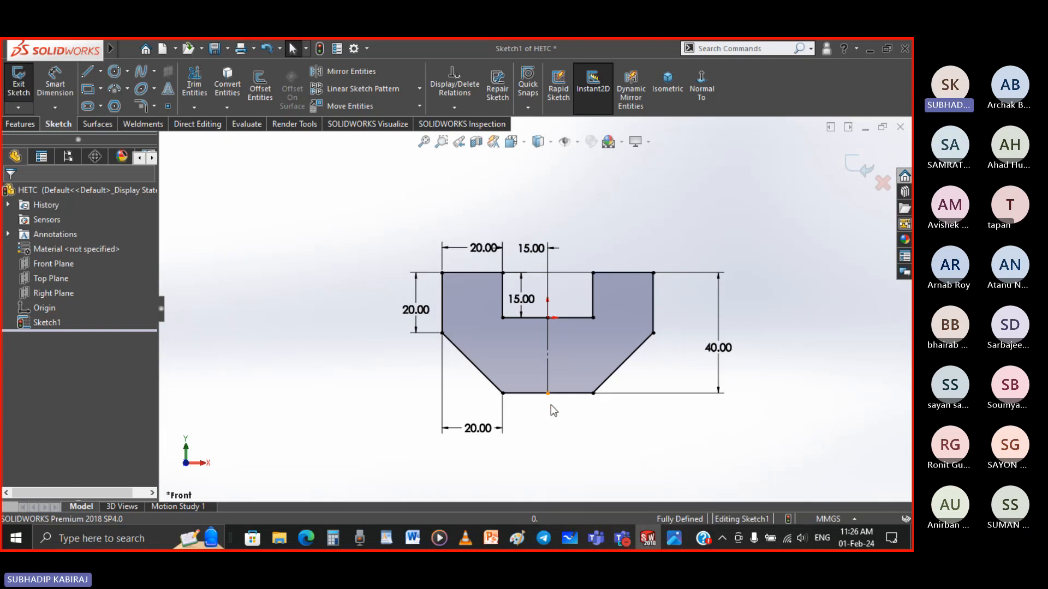
{"action": "scroll", "coordinate": [560, 352], "scroll_direction": "down", "scroll_amount": 3}
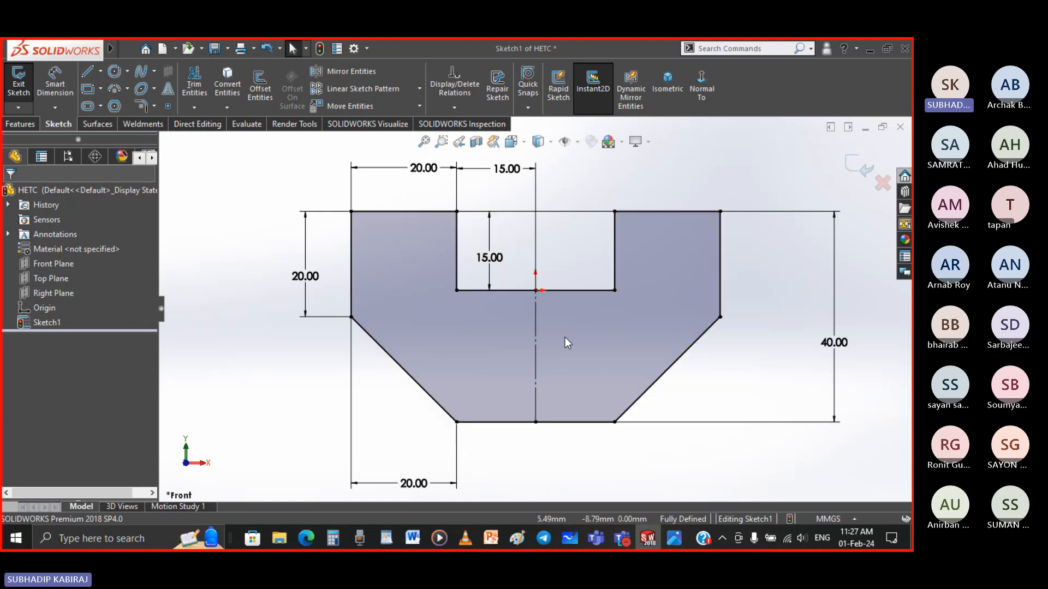
{"action": "key", "text": "ctrl+z"}
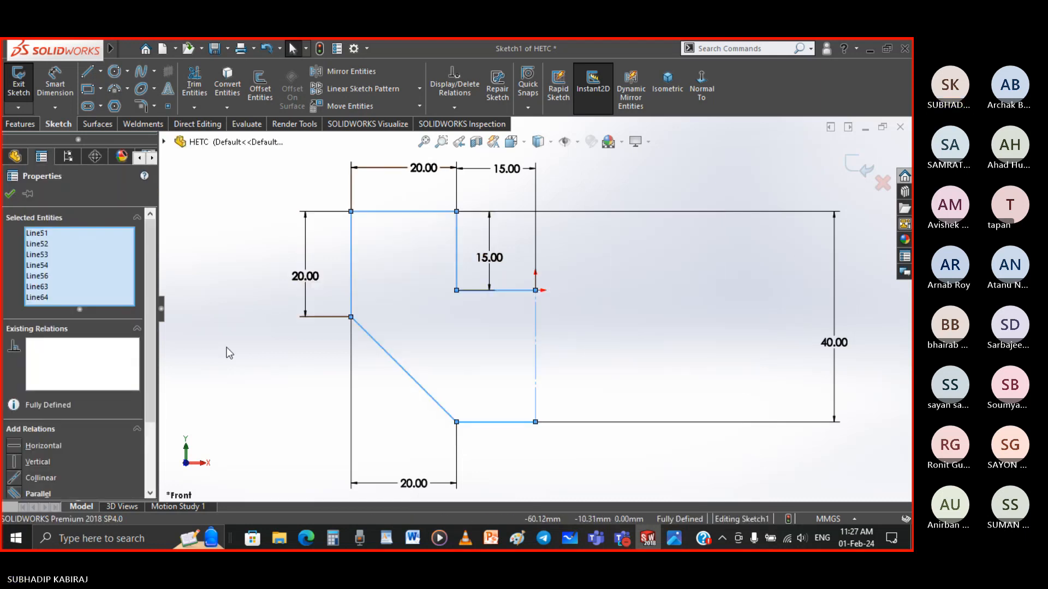
{"action": "left_click", "coordinate": [227, 350]}
Step: Reposition the notch-depth dimension beyond the centerline and move the left-edge height and both top length dimensions farther from the profile
{"action": "left_click_drag", "start_coordinate": [501, 265], "coordinate": [688, 260]}
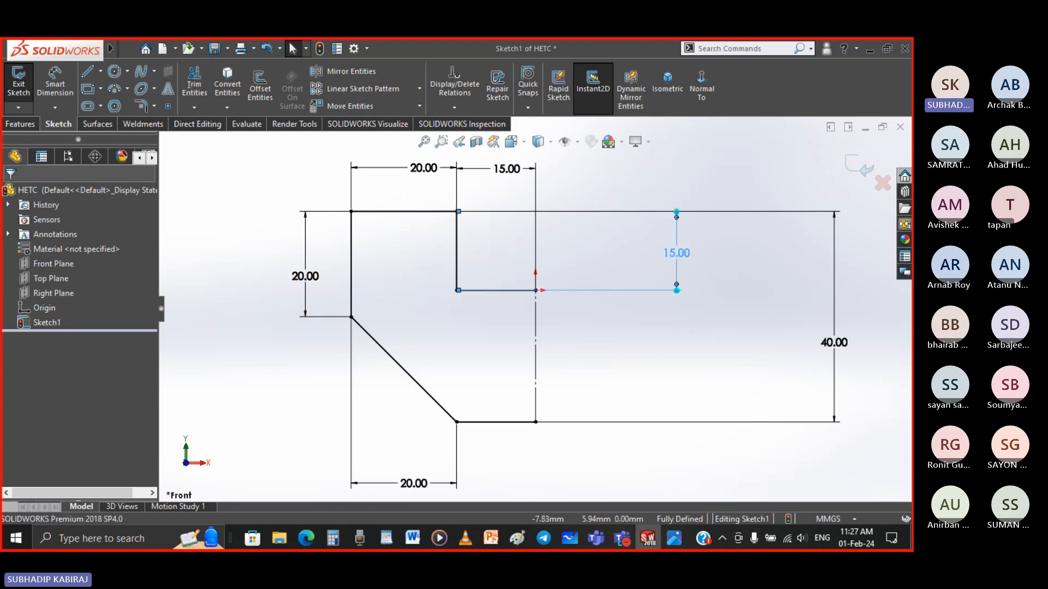
{"action": "left_click", "coordinate": [258, 353]}
{"action": "scroll", "coordinate": [399, 304], "scroll_direction": "up", "scroll_amount": 3}
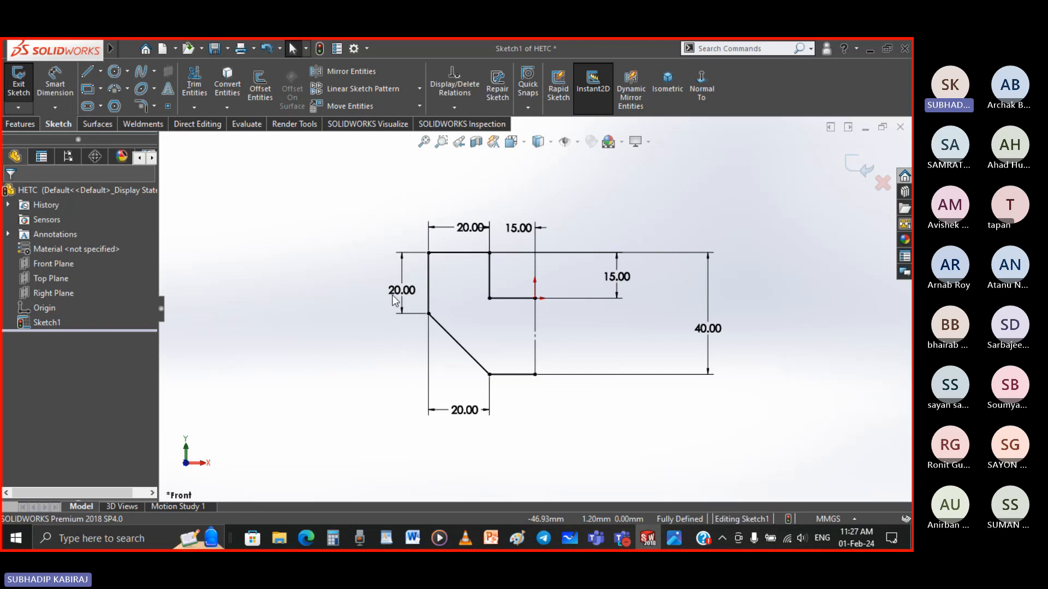
{"action": "left_click_drag", "start_coordinate": [393, 296], "coordinate": [264, 285]}
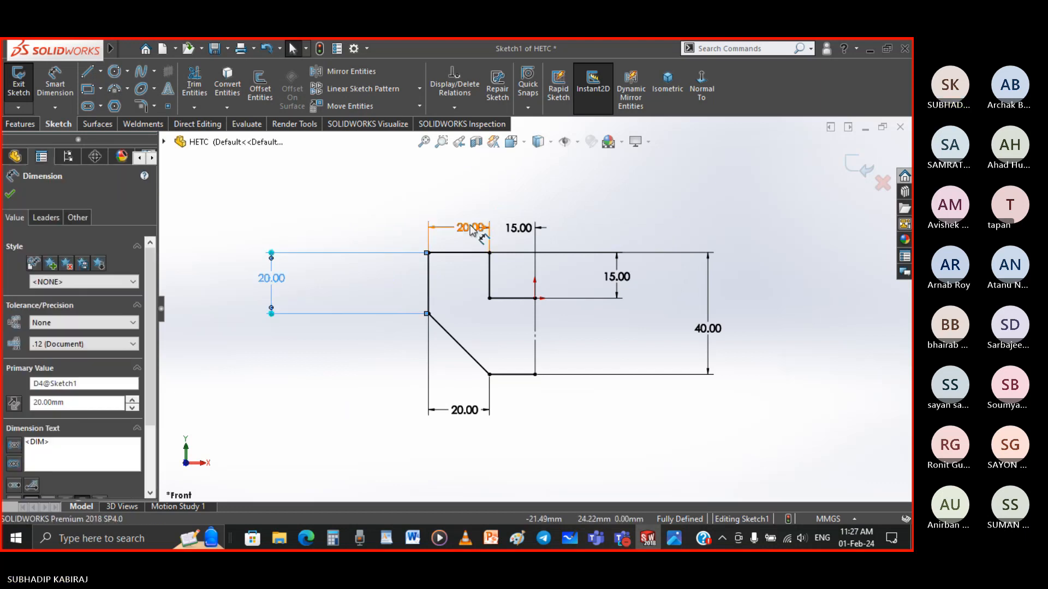
{"action": "left_click_drag", "start_coordinate": [472, 229], "coordinate": [464, 163]}
{"action": "left_click_drag", "start_coordinate": [516, 228], "coordinate": [518, 180]}
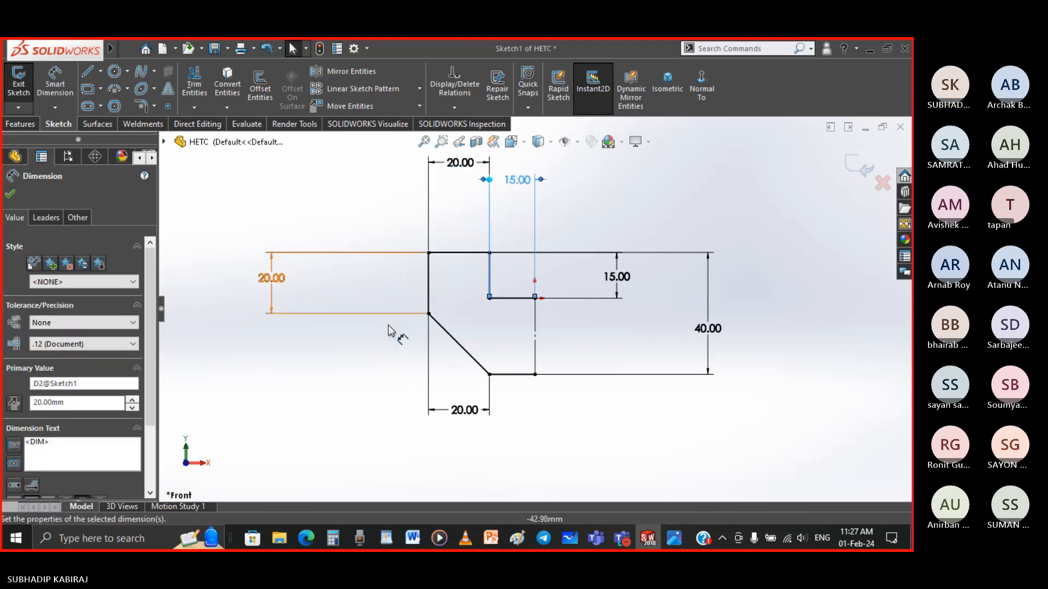
{"action": "left_click", "coordinate": [374, 354]}
Step: Select the half profile together with its centerline and mirror it into the full plate outline
{"action": "left_click_drag", "start_coordinate": [411, 228], "coordinate": [549, 392]}
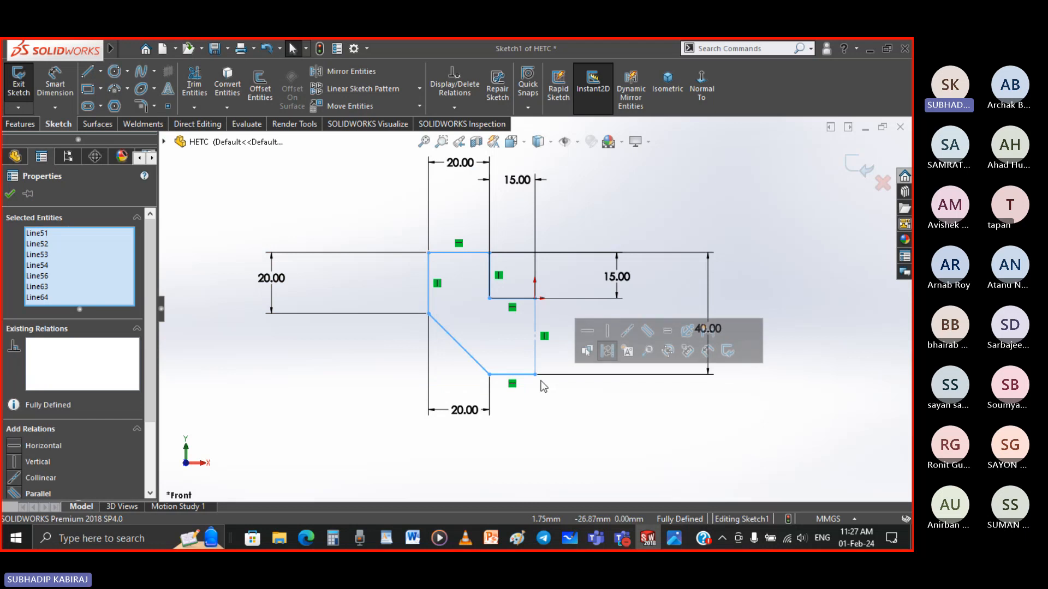
{"action": "left_click", "coordinate": [345, 71]}
{"action": "left_click", "coordinate": [496, 482]}
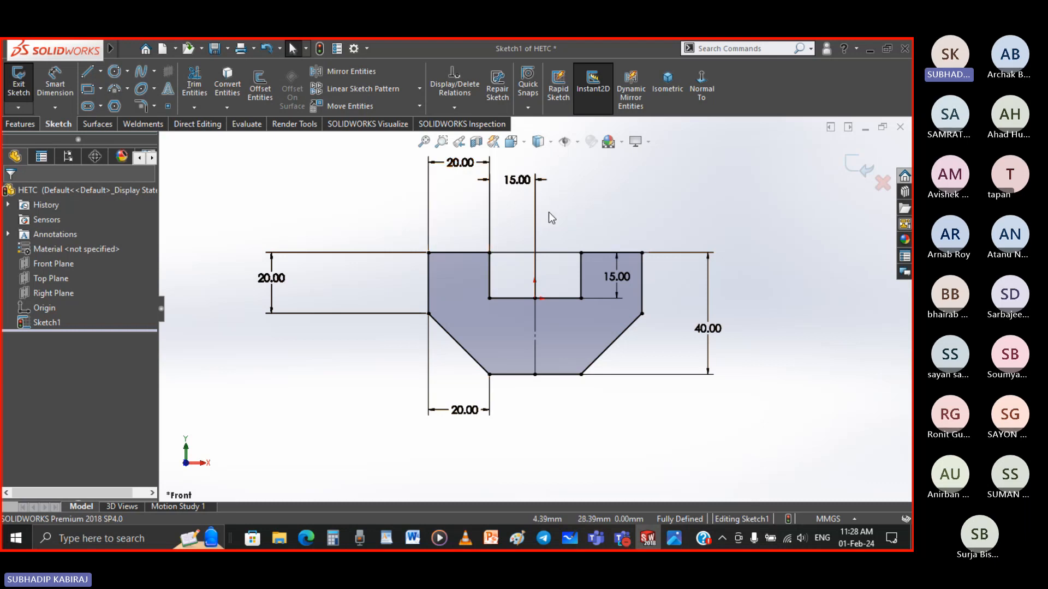
{"action": "scroll", "coordinate": [502, 306], "scroll_direction": "up", "scroll_amount": 3}
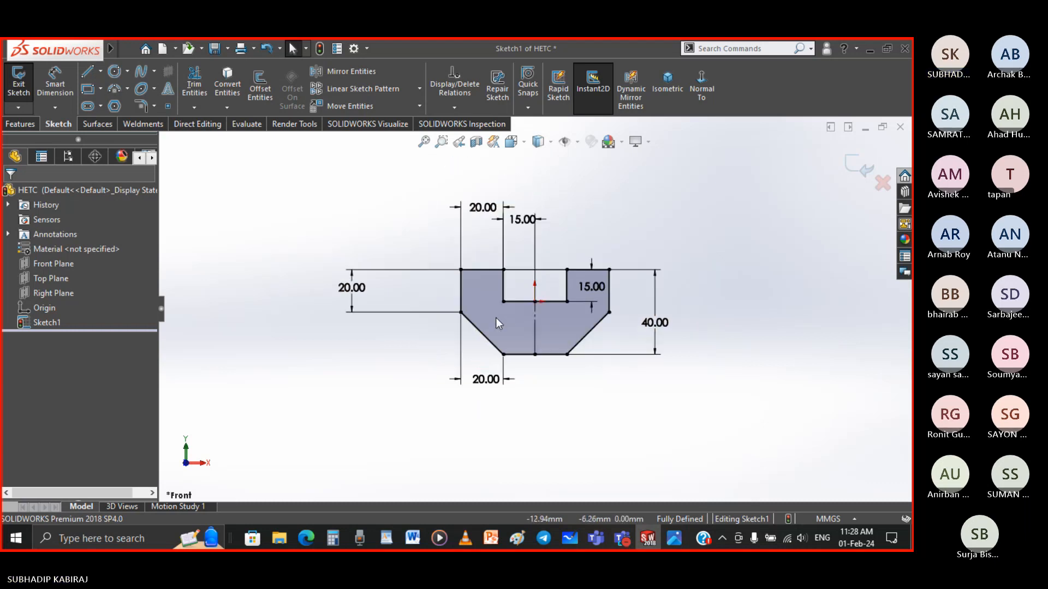
{"action": "scroll", "coordinate": [623, 277], "scroll_direction": "down", "scroll_amount": 3}
{"action": "scroll", "coordinate": [581, 284], "scroll_direction": "up", "scroll_amount": 3}
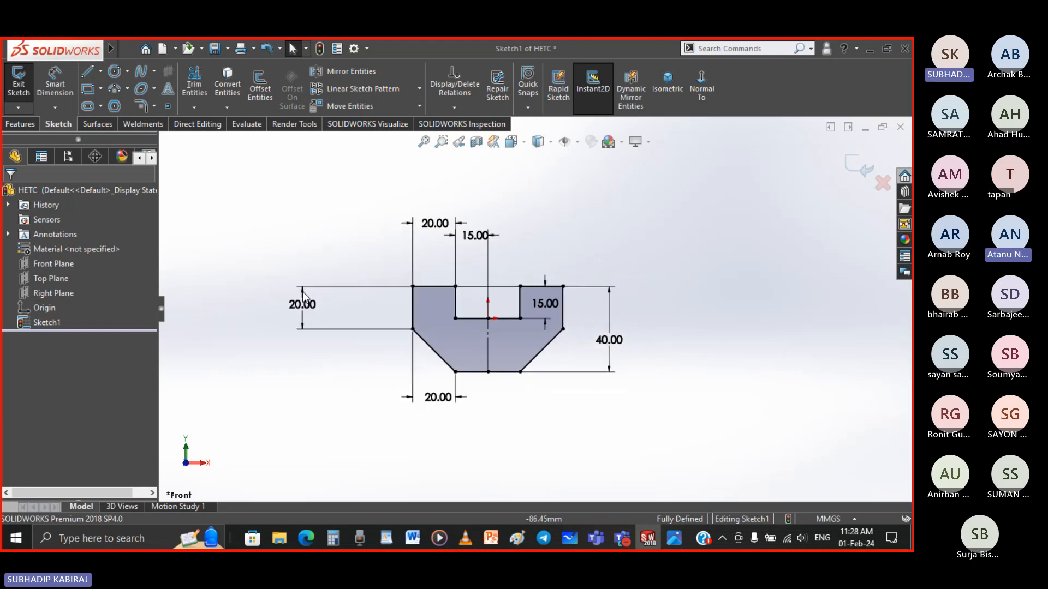
Step: Move the left-edge height dimension and the top-edge length dimension closer to the mirrored outline
{"action": "left_click_drag", "start_coordinate": [304, 307], "coordinate": [369, 307]}
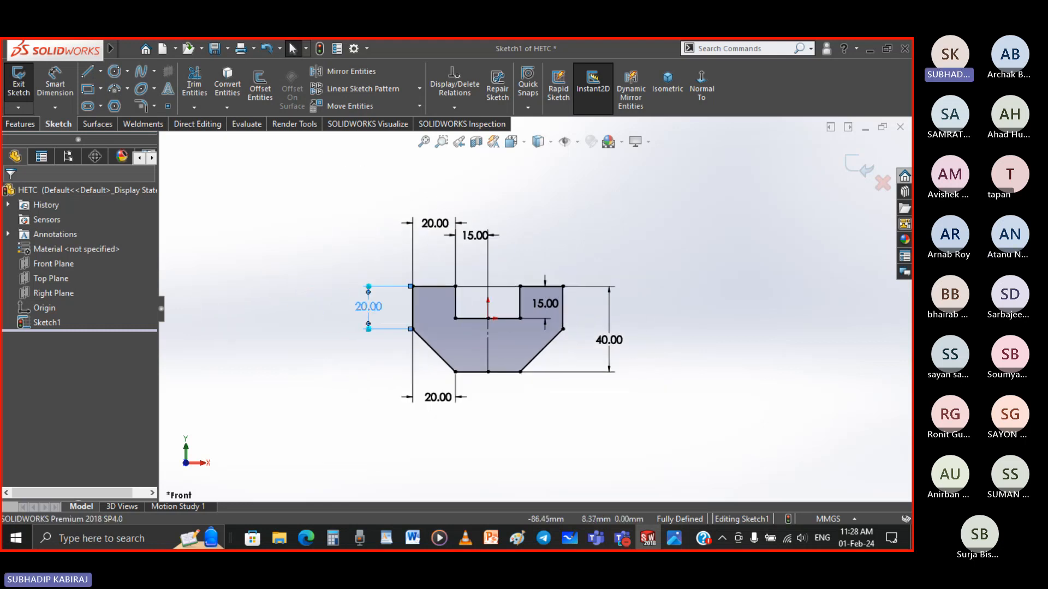
{"action": "left_click", "coordinate": [276, 315]}
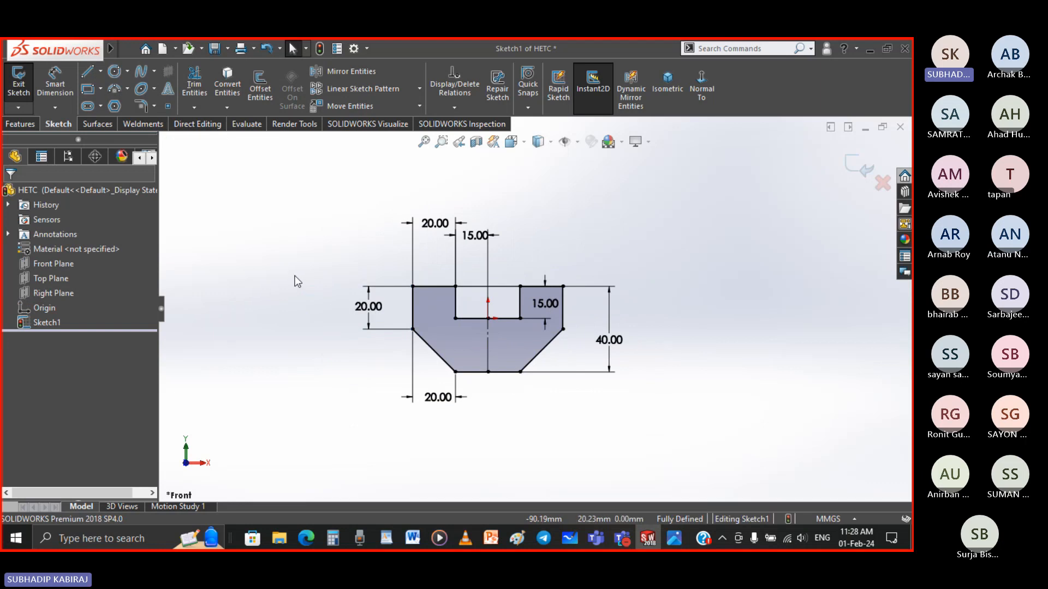
{"action": "left_click_drag", "start_coordinate": [432, 224], "coordinate": [433, 255]}
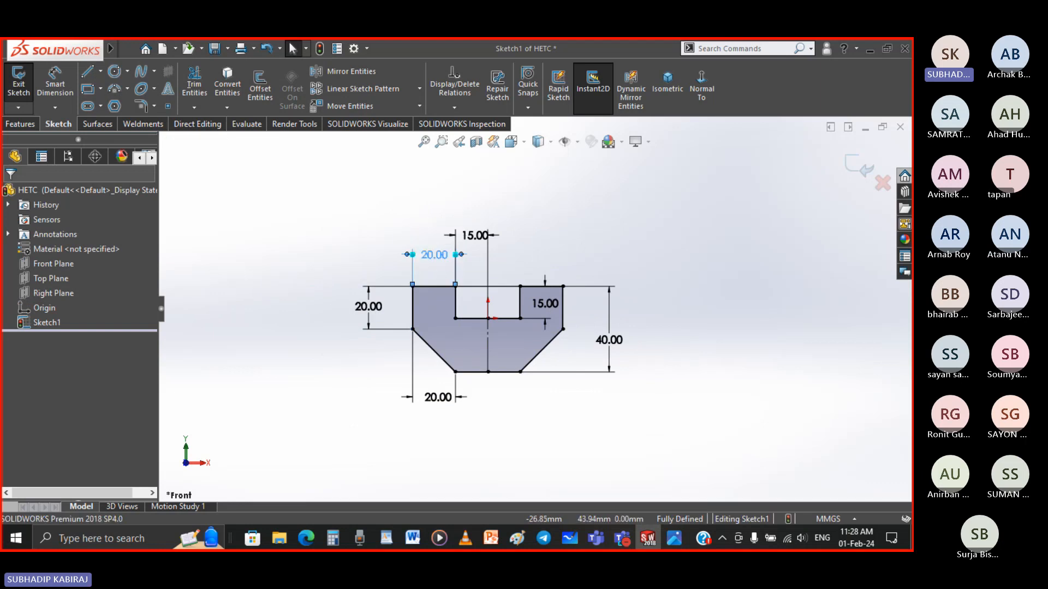
{"action": "left_click", "coordinate": [562, 237]}
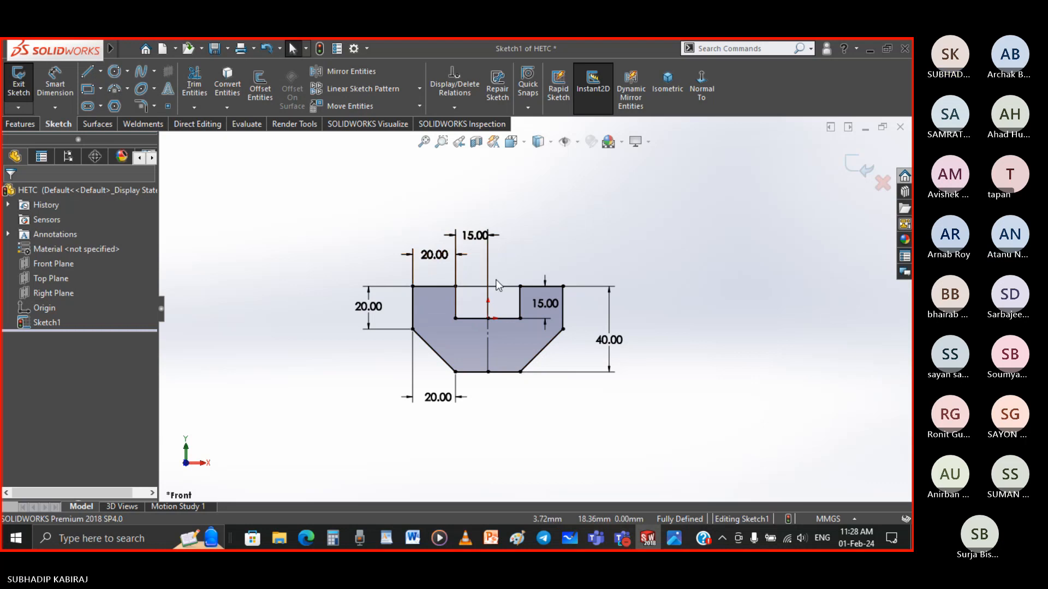
{"action": "scroll", "coordinate": [494, 278], "scroll_direction": "down", "scroll_amount": 3}
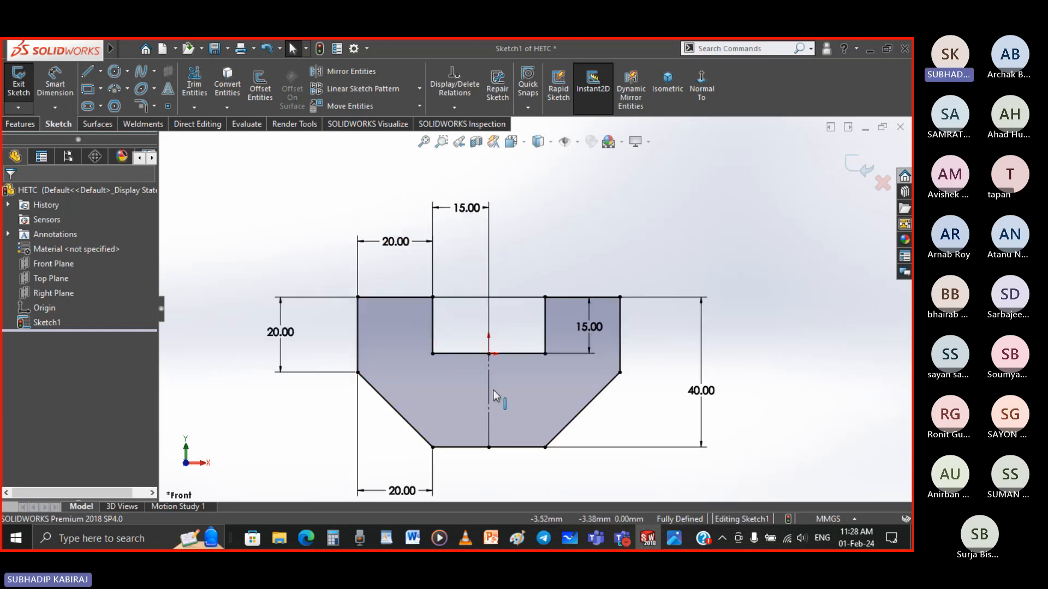
Step: Undo the recent dimension moves and the mirror, and clear the selection of the half profile
{"action": "key", "text": "ctrl+z"}
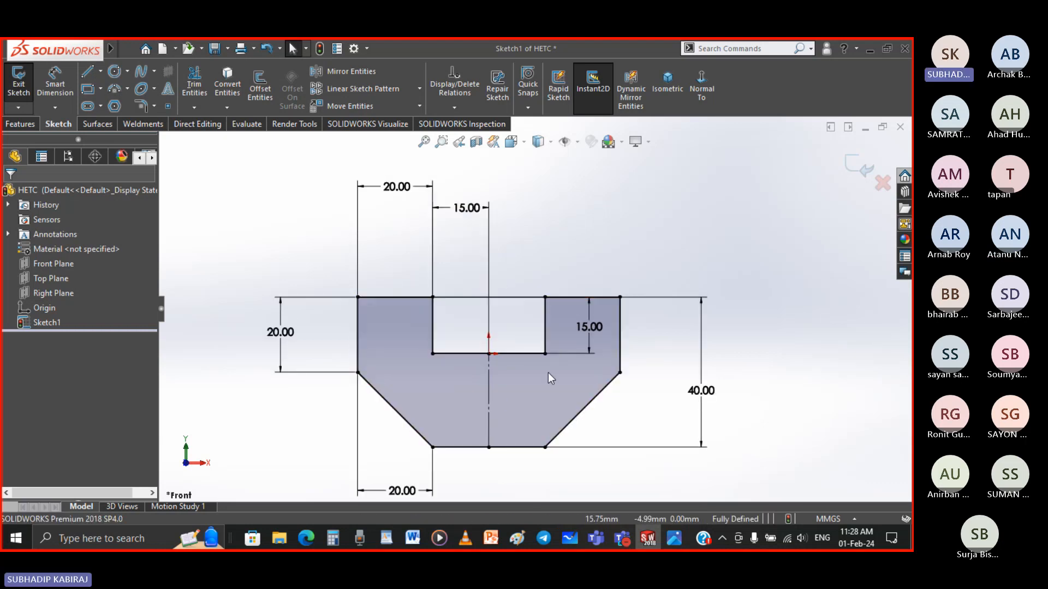
{"action": "key", "text": "ctrl+z"}
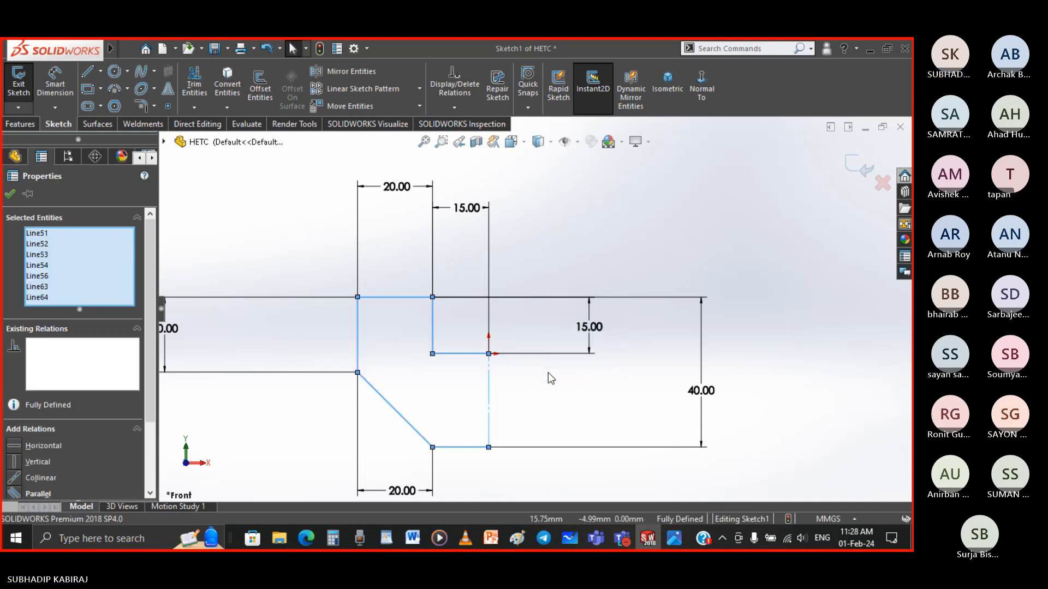
{"action": "key", "text": "Escape"}
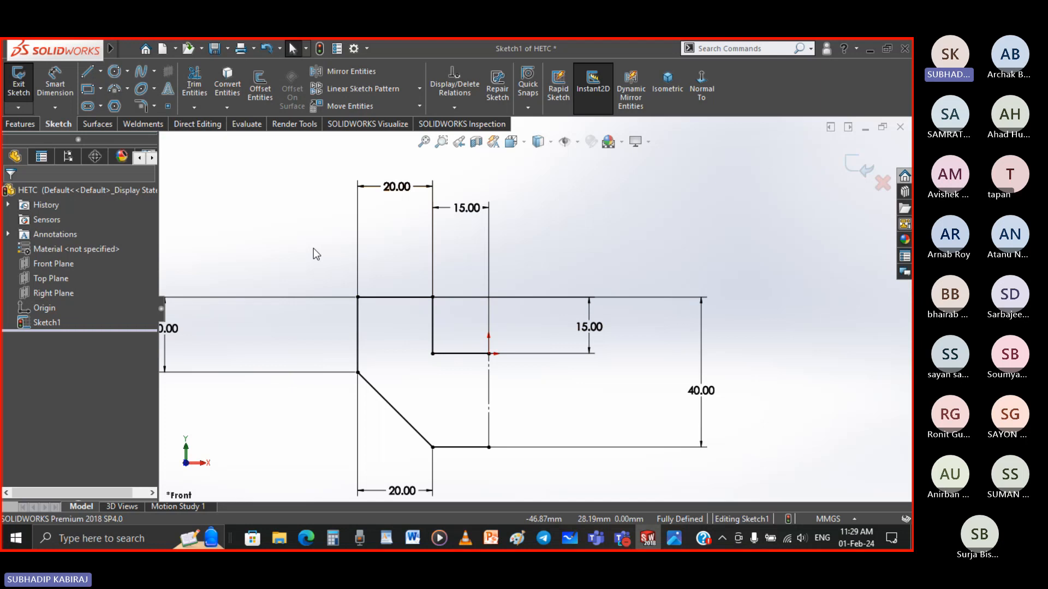
Step: Mirror all lines of the left-half profile about the construction centerline to complete the notched plate outline
{"action": "mouse_move", "coordinate": [313, 248]}
{"action": "left_mouse_down"}
{"action": "mouse_move", "coordinate": [540, 466]}
{"action": "mouse_move", "coordinate": [337, 281]}
{"action": "mouse_move", "coordinate": [417, 333]}
{"action": "mouse_move", "coordinate": [545, 471]}
{"action": "mouse_move", "coordinate": [523, 457]}
{"action": "mouse_move", "coordinate": [519, 465]}
{"action": "mouse_move", "coordinate": [480, 358]}
{"action": "mouse_move", "coordinate": [435, 342]}
{"action": "mouse_move", "coordinate": [417, 299]}
{"action": "mouse_move", "coordinate": [362, 311]}
{"action": "mouse_move", "coordinate": [372, 371]}
{"action": "mouse_move", "coordinate": [450, 453]}
{"action": "mouse_move", "coordinate": [488, 424]}
{"action": "mouse_move", "coordinate": [537, 482]}
{"action": "left_mouse_up"}
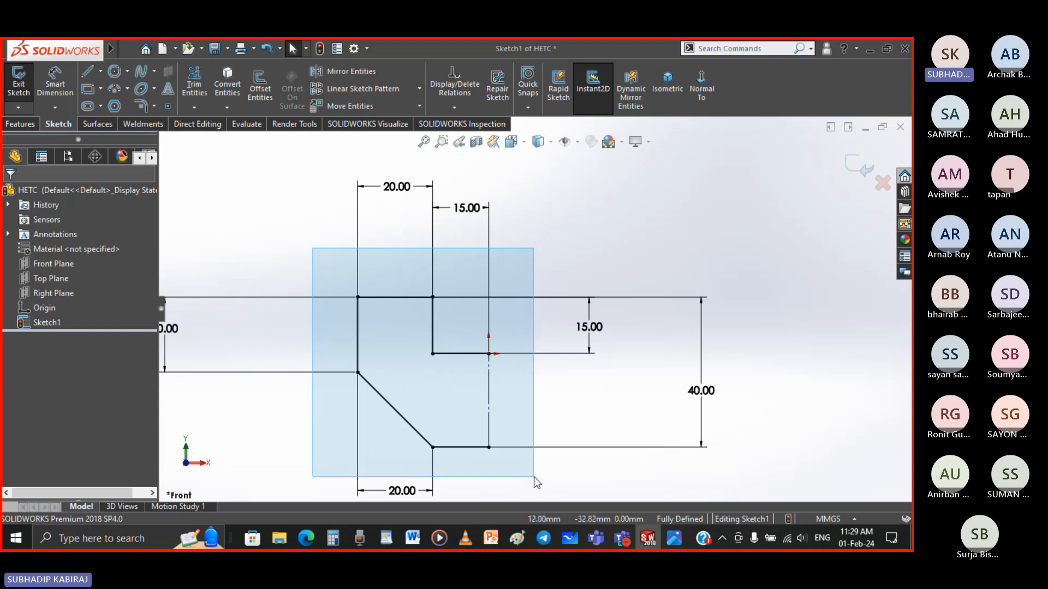
{"action": "left_click_drag", "start_coordinate": [534, 477], "coordinate": [526, 470]}
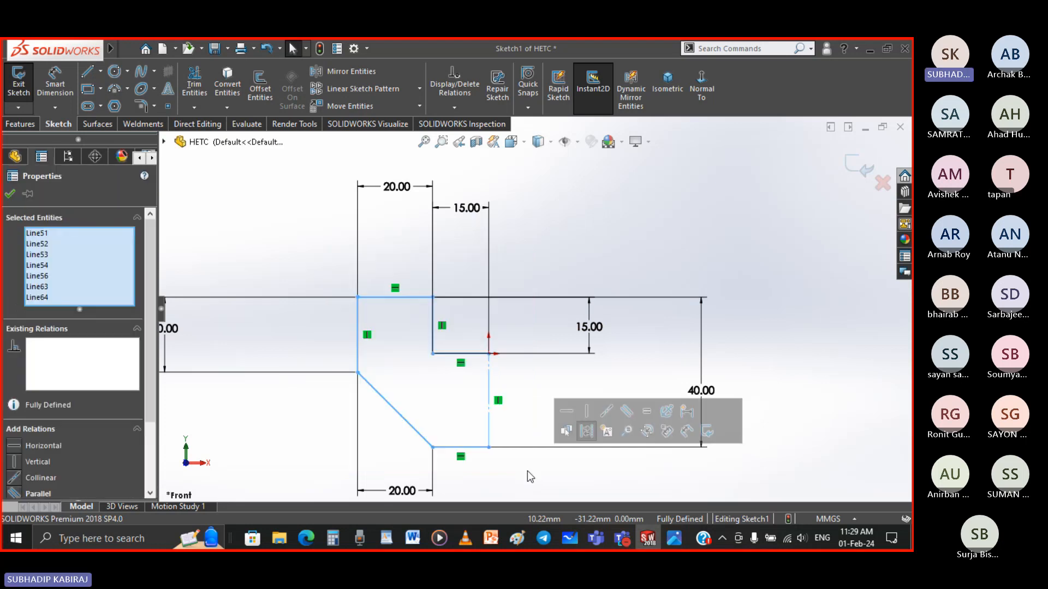
{"action": "left_click", "coordinate": [353, 67]}
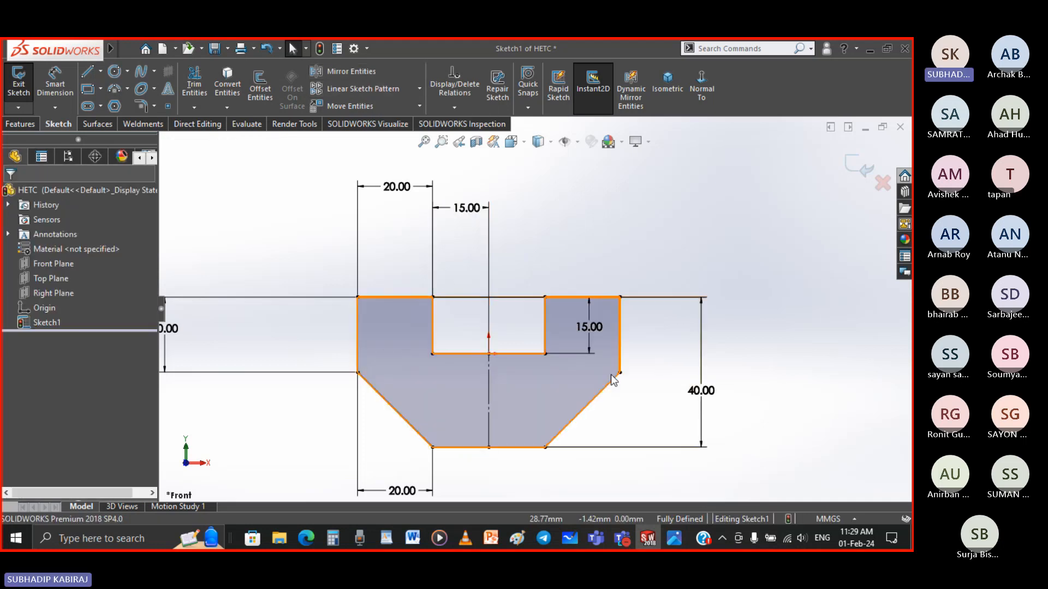
{"action": "key", "text": "z"}
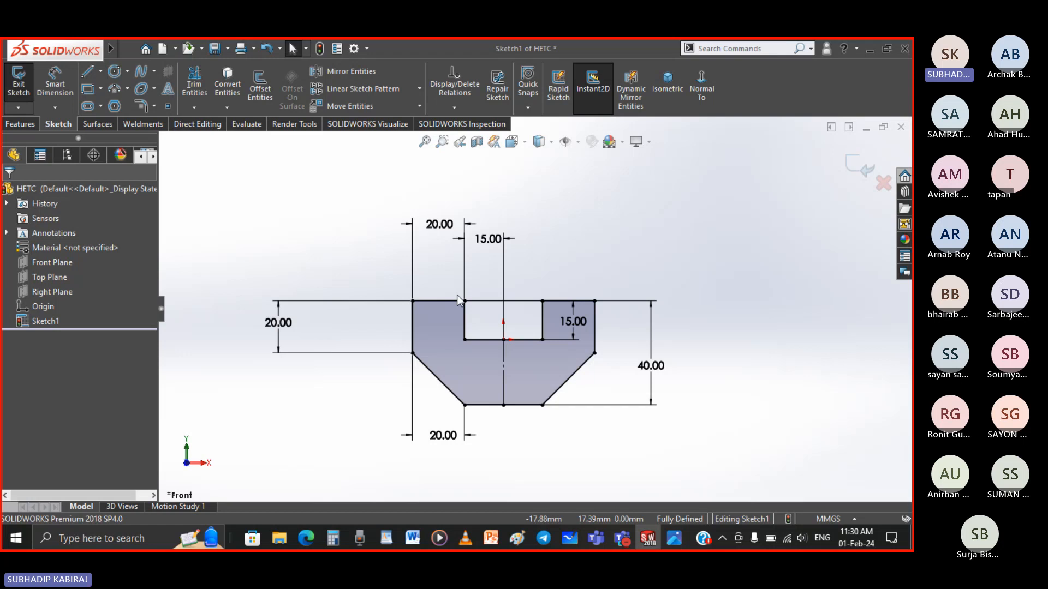
Step: Switch to the blank Word document, set the font size to 36 and write "Lasso Window" as the first line
{"action": "left_click", "coordinate": [414, 540]}
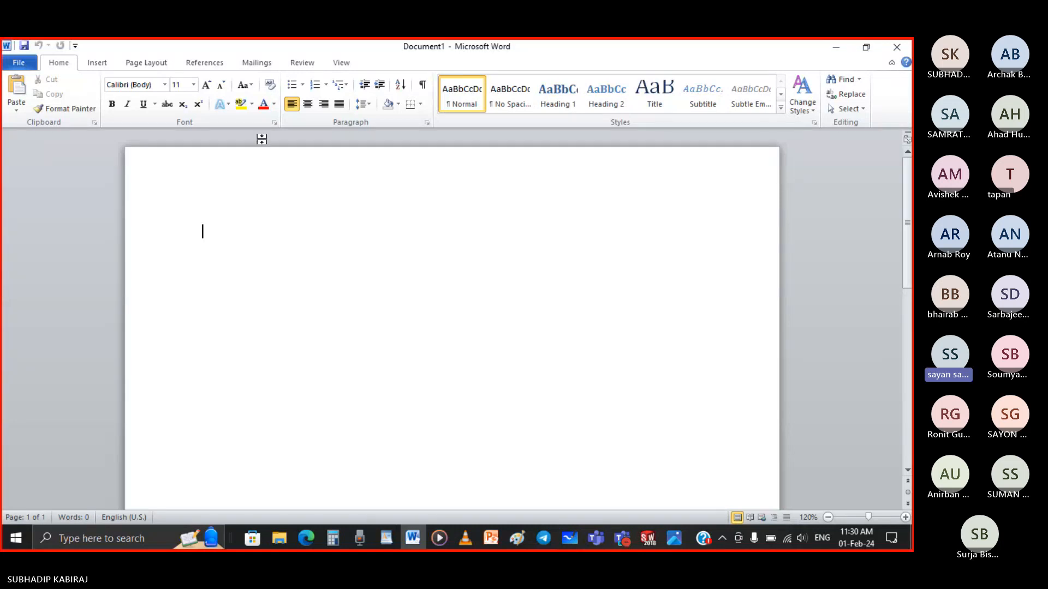
{"action": "left_click", "coordinate": [193, 85]}
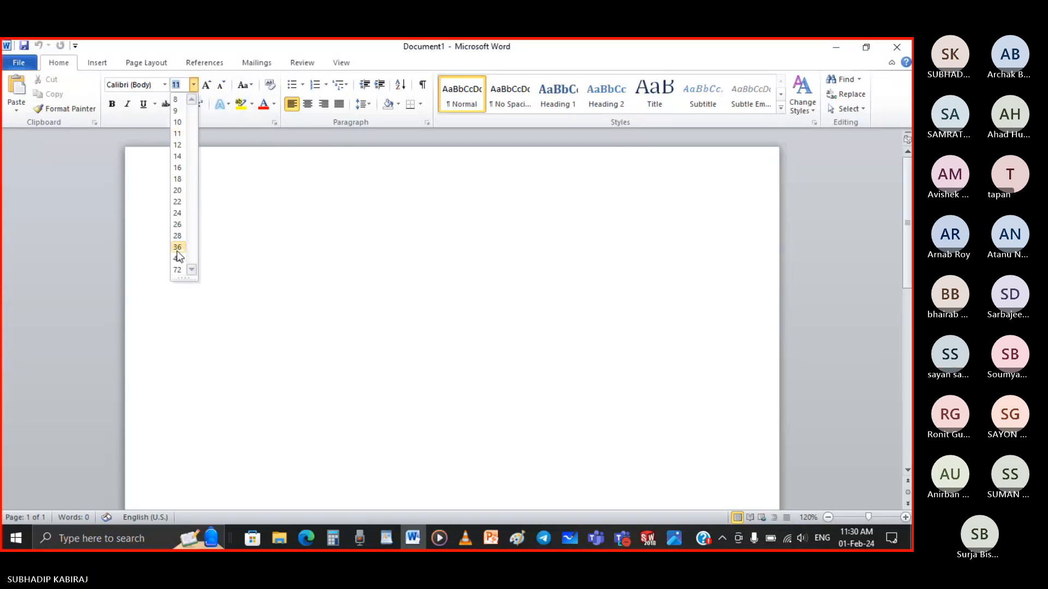
{"action": "left_click", "coordinate": [177, 248]}
{"action": "type", "text": "Iasso"}
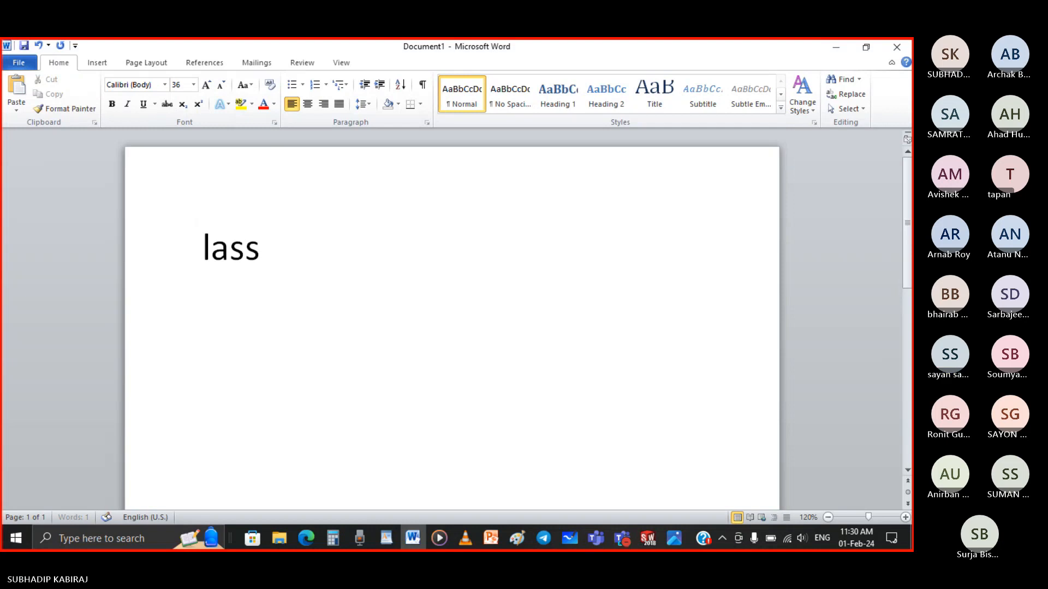
{"action": "left_click", "coordinate": [211, 244]}
{"action": "key", "text": "BackSpace"}
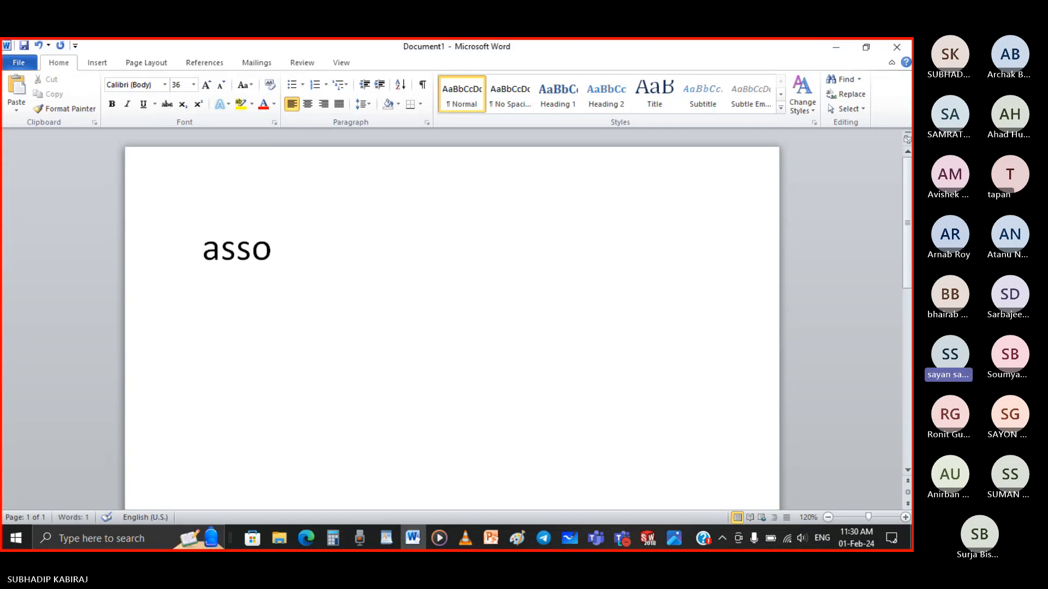
{"action": "type", "text": "L"}
{"action": "left_click", "coordinate": [320, 252]}
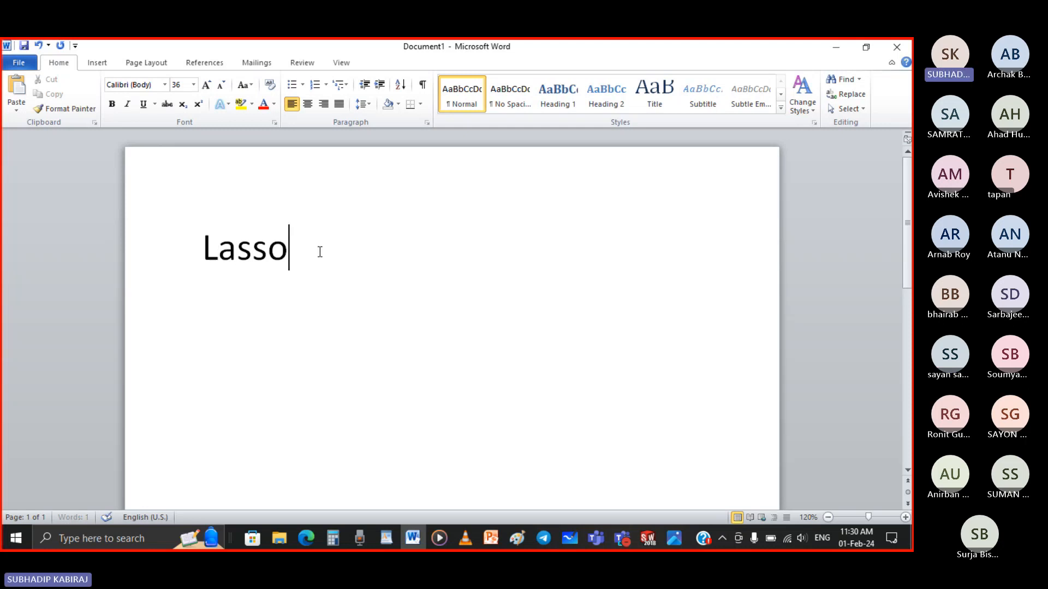
{"action": "type", "text": "Wi"}
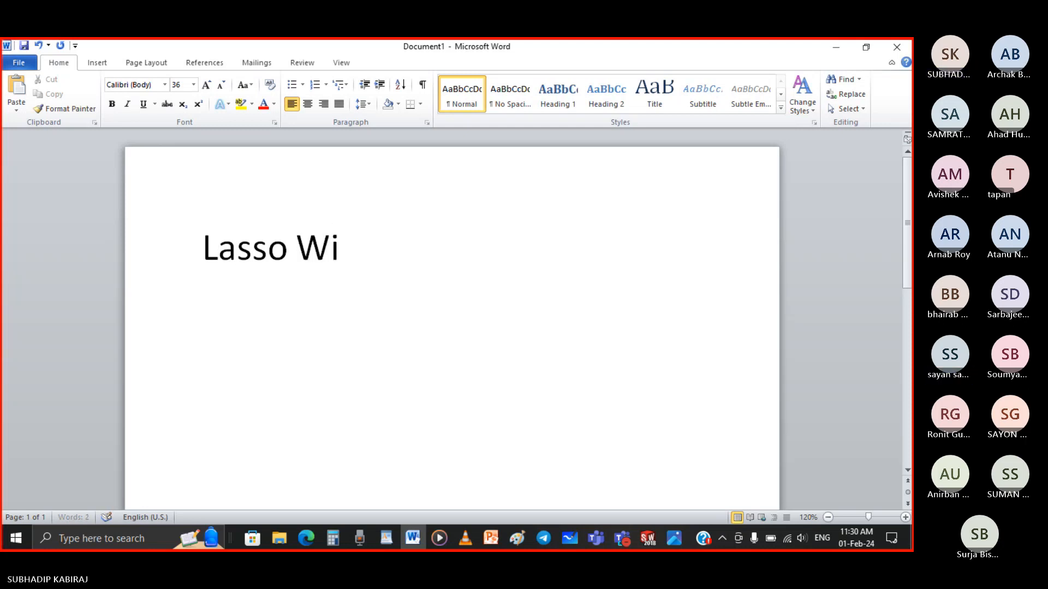
{"action": "type", "text": "ndow"}
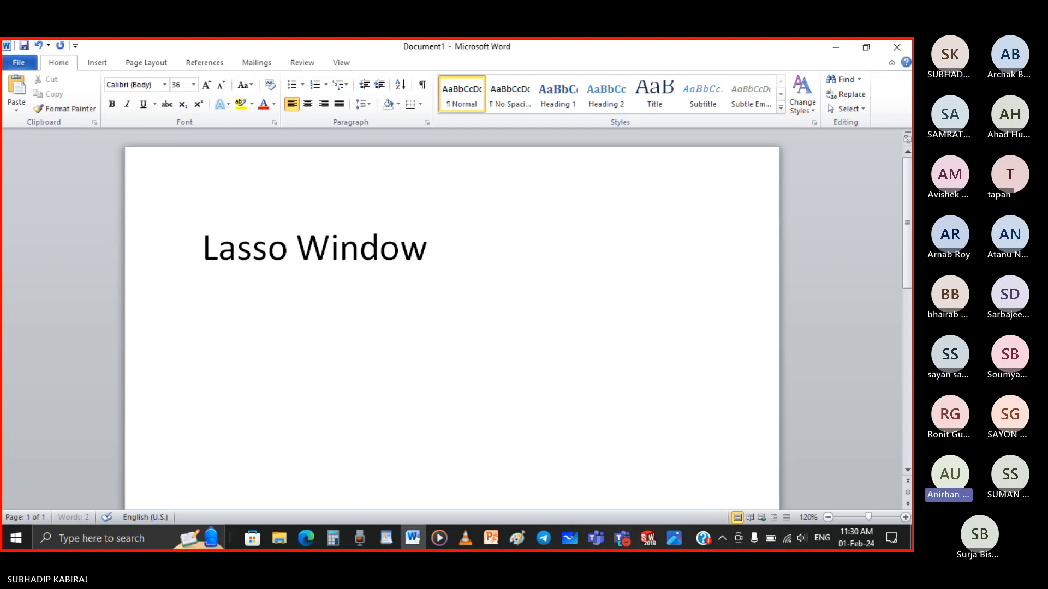
Step: Add a second line reading "Crossing Window=Green"
{"action": "key", "text": "Return"}
{"action": "type", "text": "Cr"}
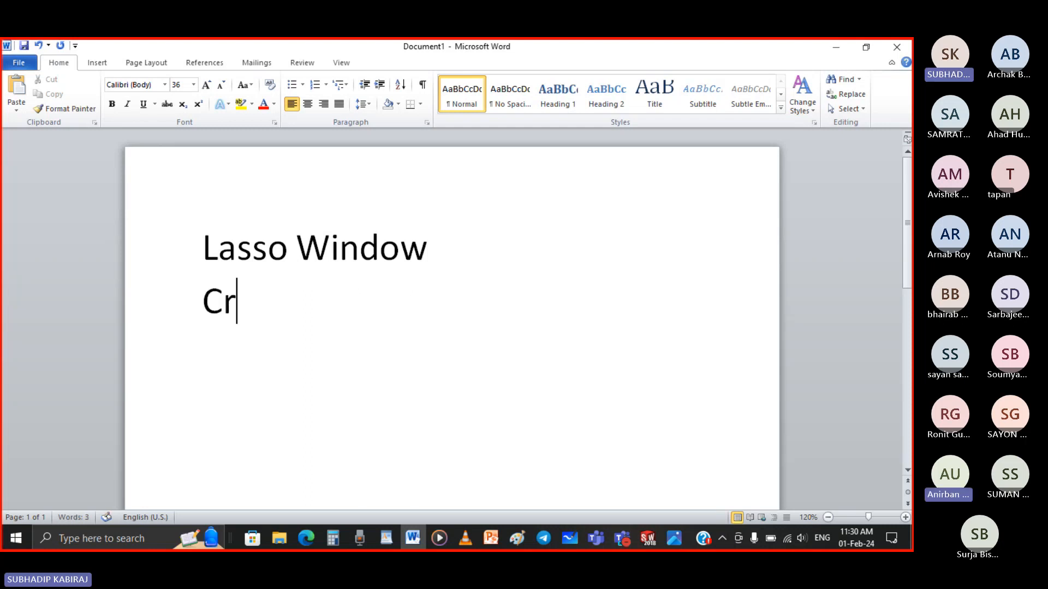
{"action": "type", "text": "ossing"}
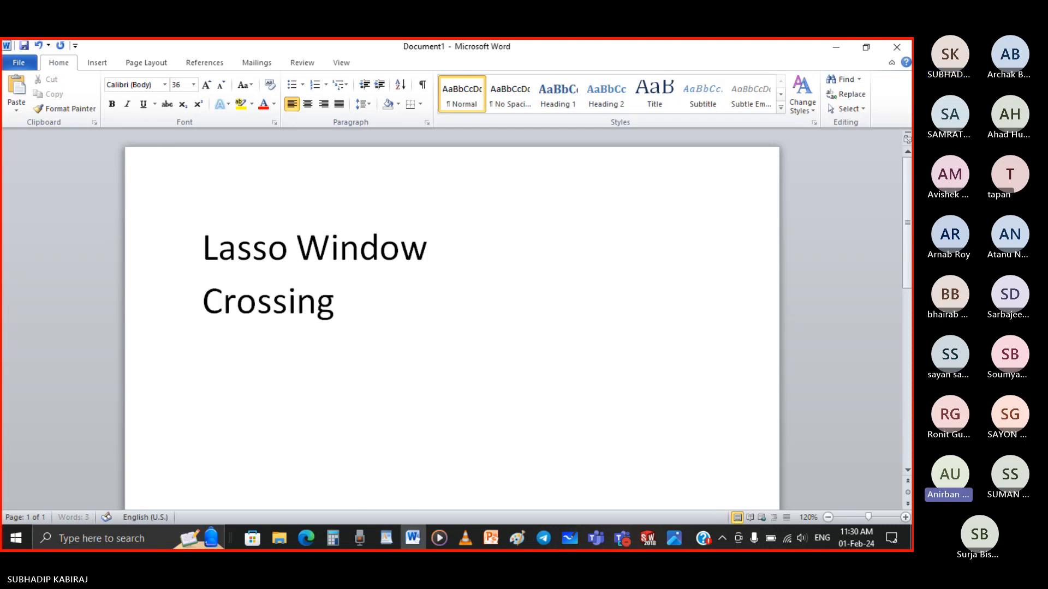
{"action": "type", "text": " Window"}
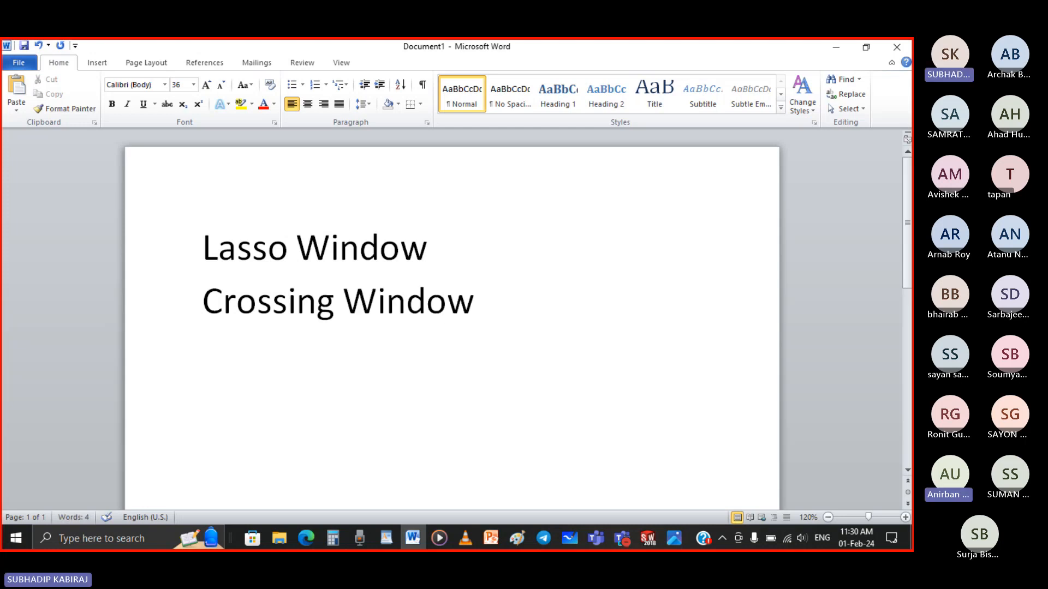
{"action": "type", "text": "="}
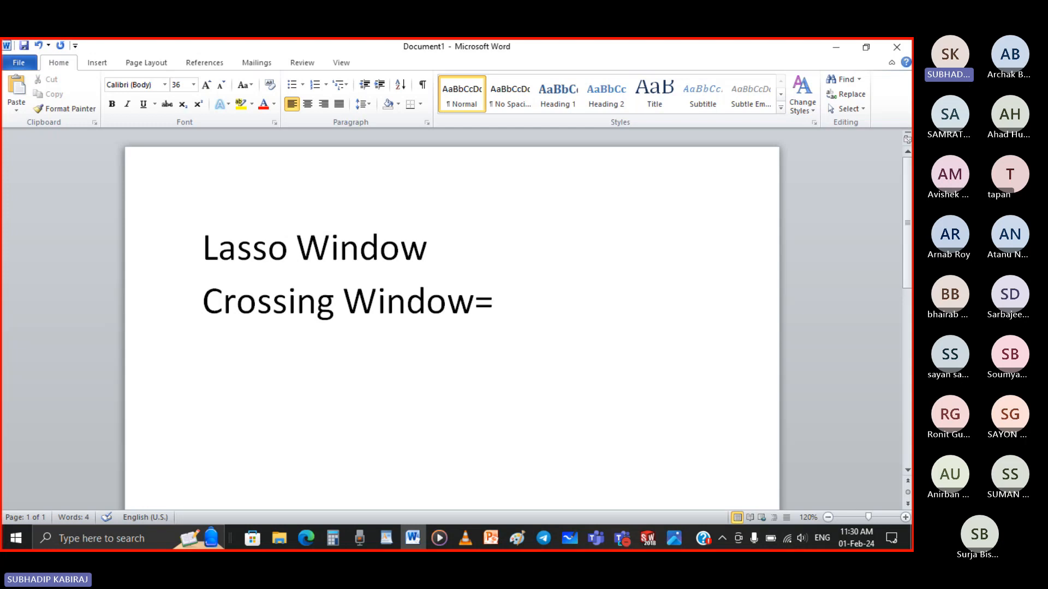
{"action": "type", "text": "F"}
{"action": "key", "text": "BackSpace"}
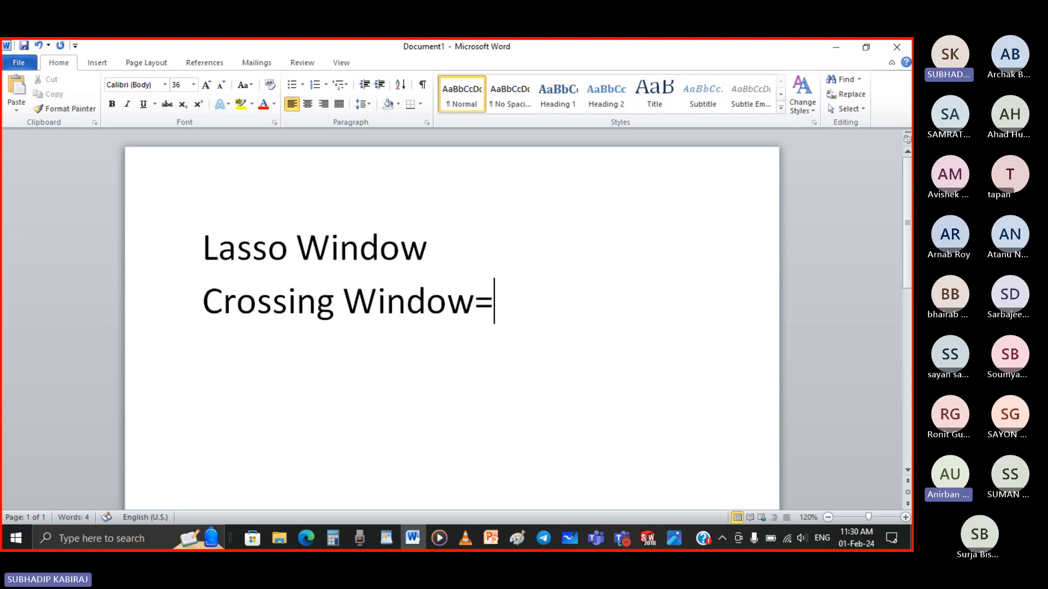
{"action": "type", "text": "Gree"}
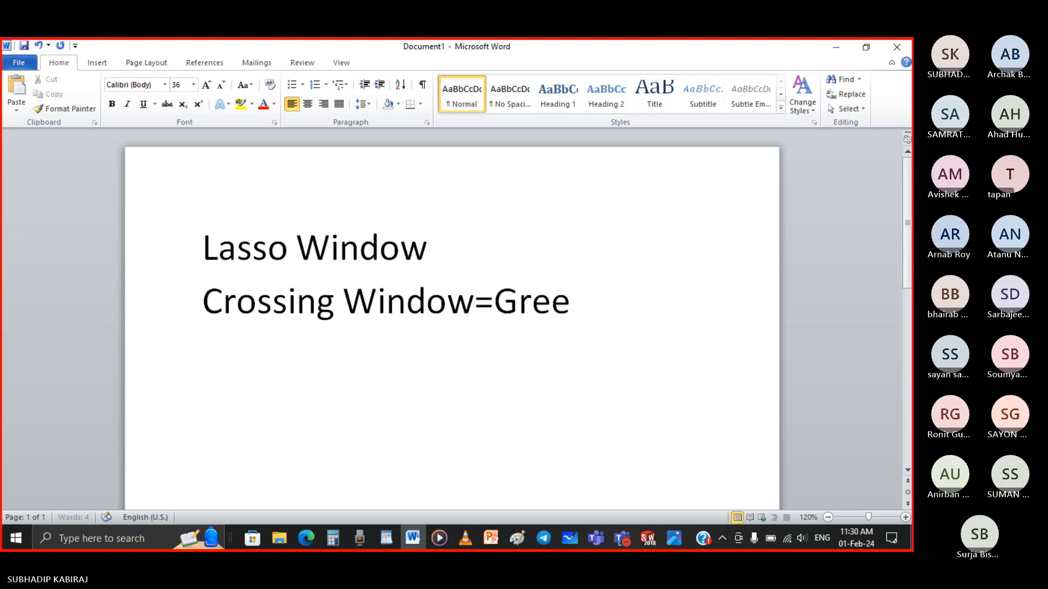
{"action": "type", "text": "n"}
Step: Append "=Blue" to the "Lasso Window" line and return to the SOLIDWORKS sketch
{"action": "left_click", "coordinate": [430, 249]}
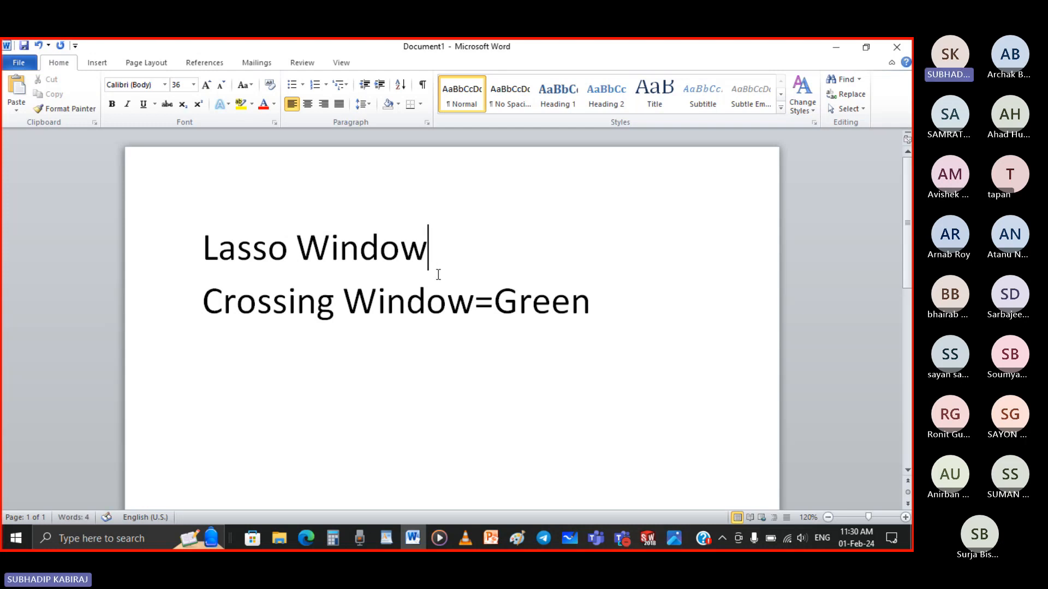
{"action": "type", "text": "=B"}
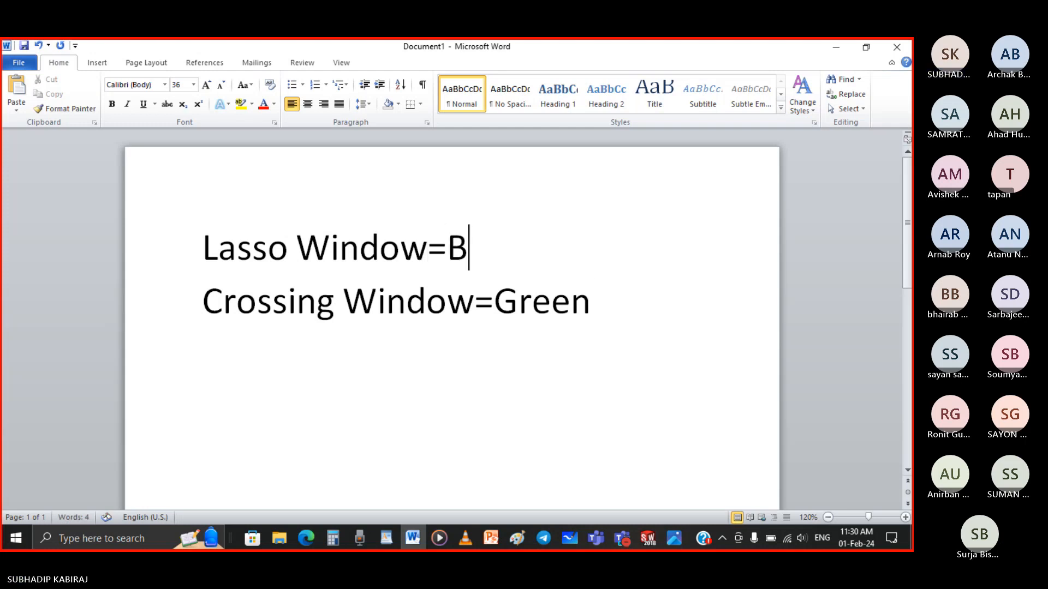
{"action": "type", "text": "lue"}
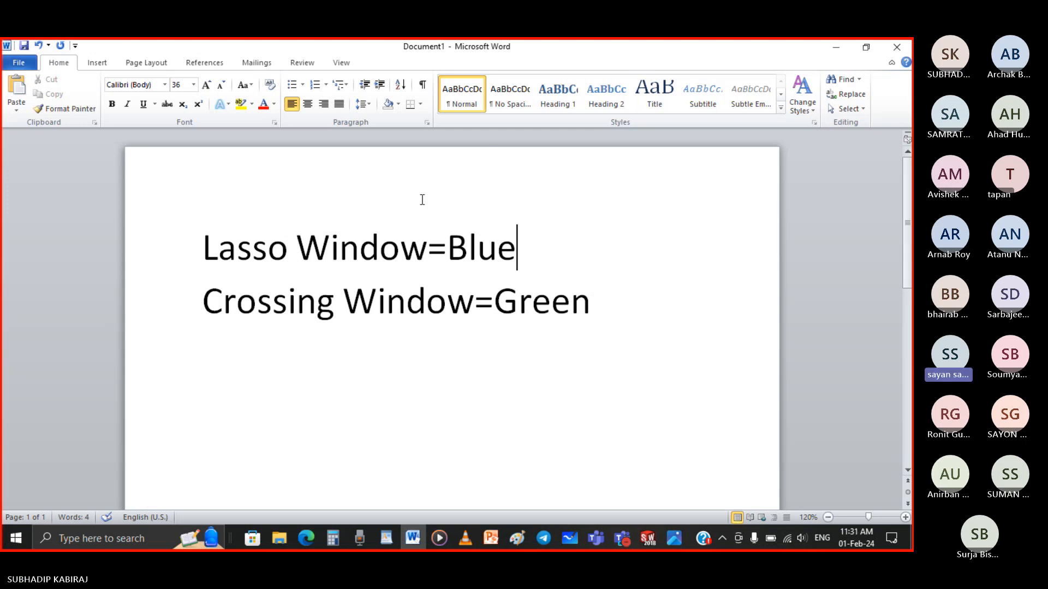
{"action": "left_click", "coordinate": [836, 47]}
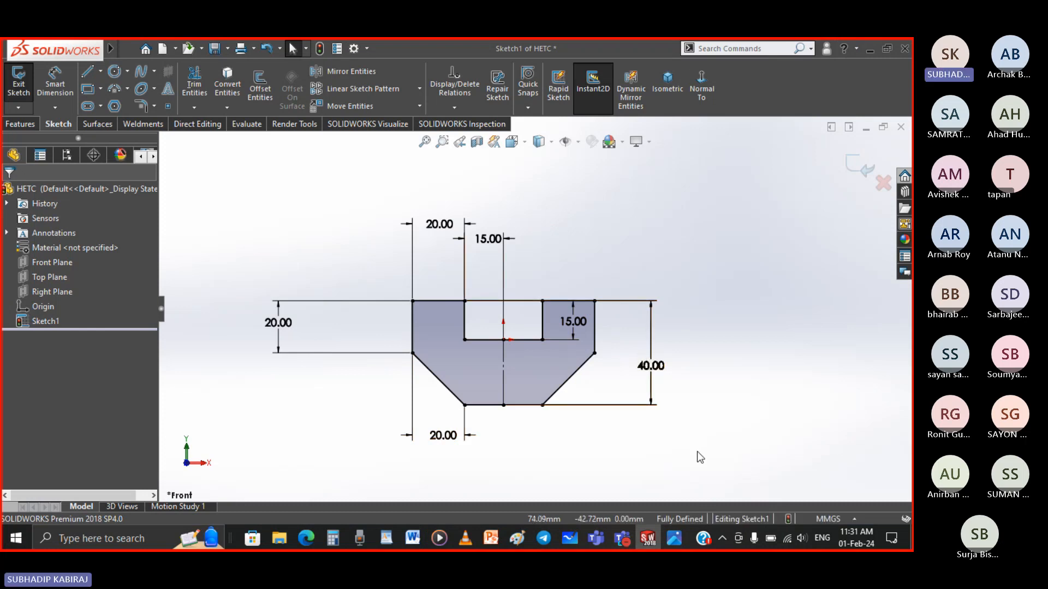
Step: Delete the entire mirrored plate sketch with its dimensions, and check the overall sizes in the Slide12 reference drawing
{"action": "left_click_drag", "start_coordinate": [696, 451], "coordinate": [240, 191]}
{"action": "key", "text": "Delete"}
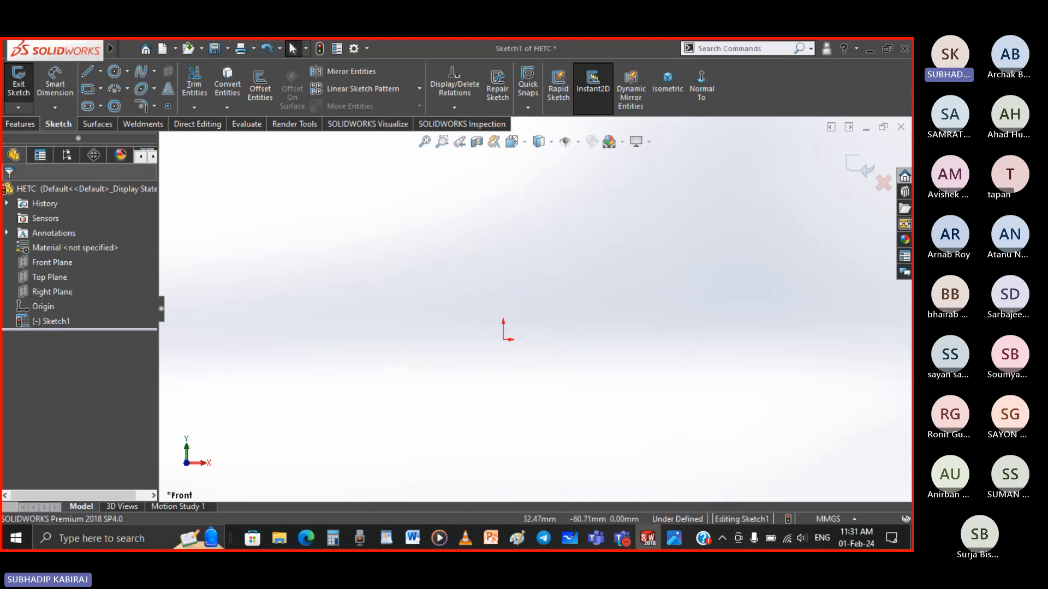
{"action": "left_click", "coordinate": [677, 539]}
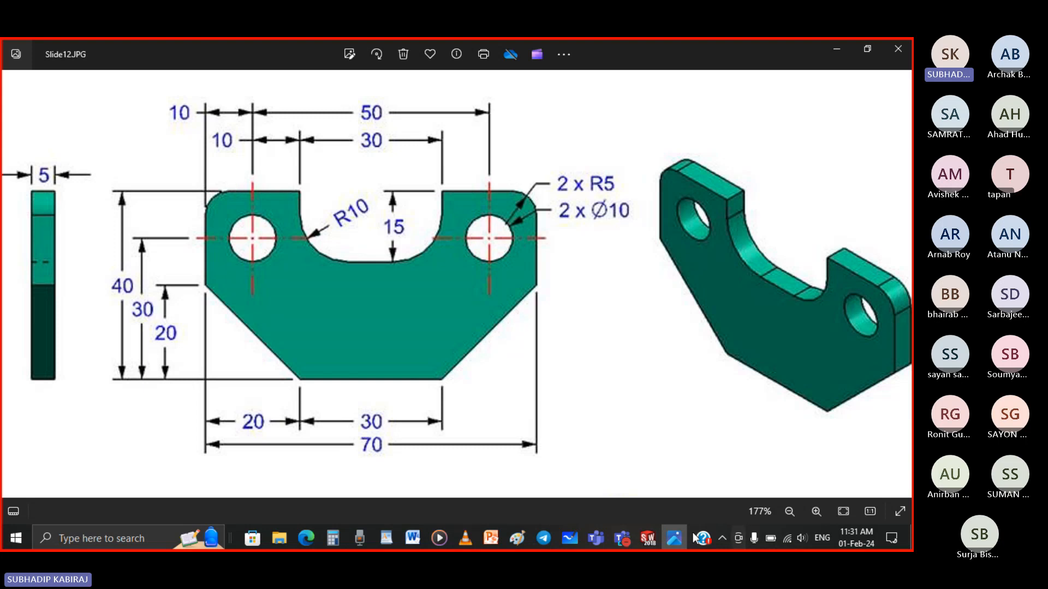
{"action": "left_click", "coordinate": [648, 538]}
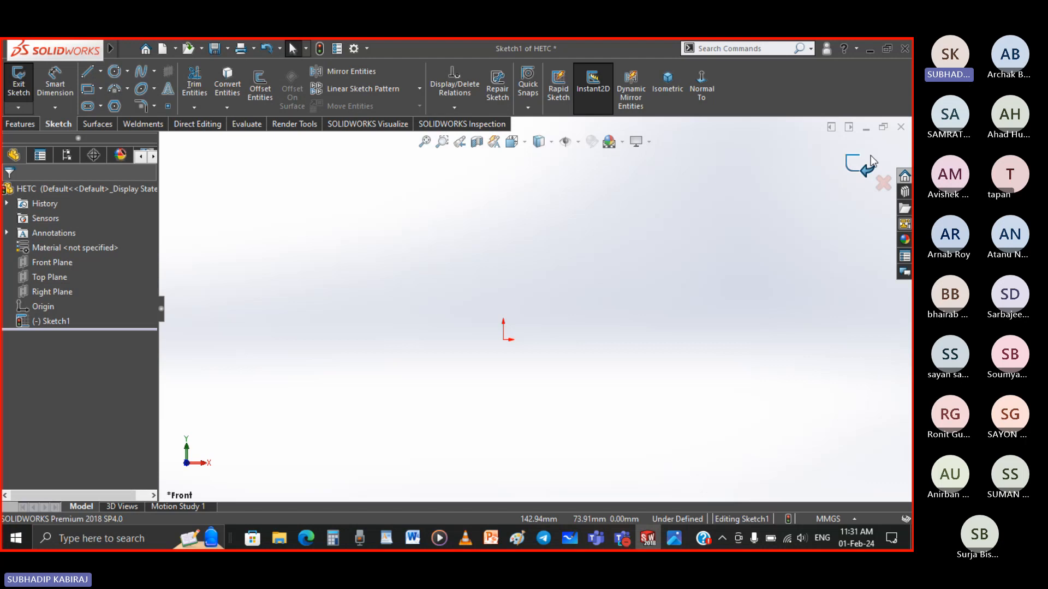
{"action": "left_click", "coordinate": [580, 143]}
{"action": "left_click", "coordinate": [674, 539]}
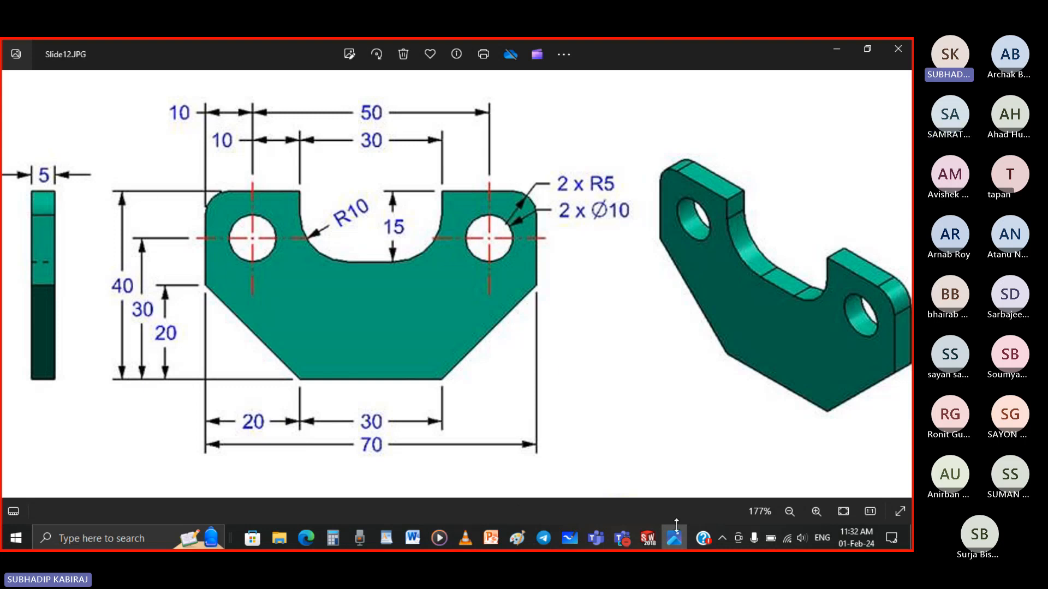
{"action": "left_click", "coordinate": [648, 539]}
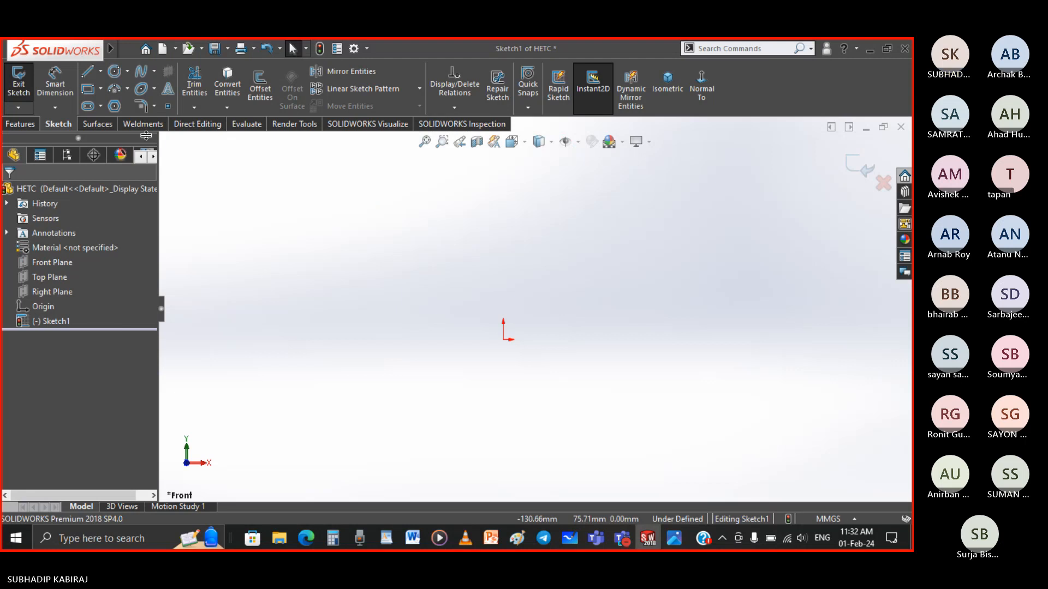
Step: Sketch a trial corner rectangle about 74 by 42 mm starting at the origin, and delete it
{"action": "left_click", "coordinate": [100, 89]}
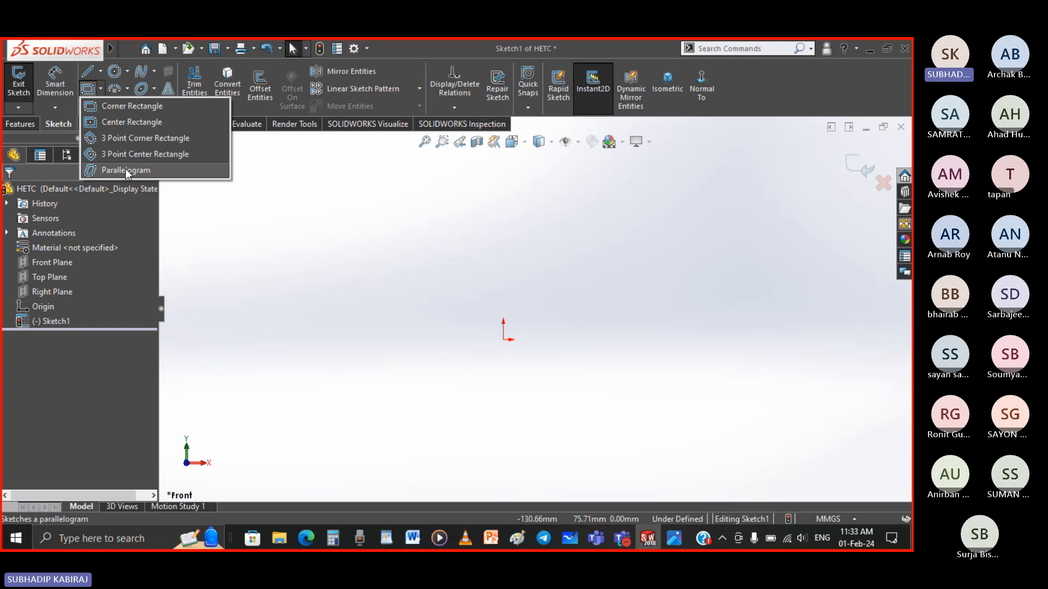
{"action": "left_click", "coordinate": [152, 107]}
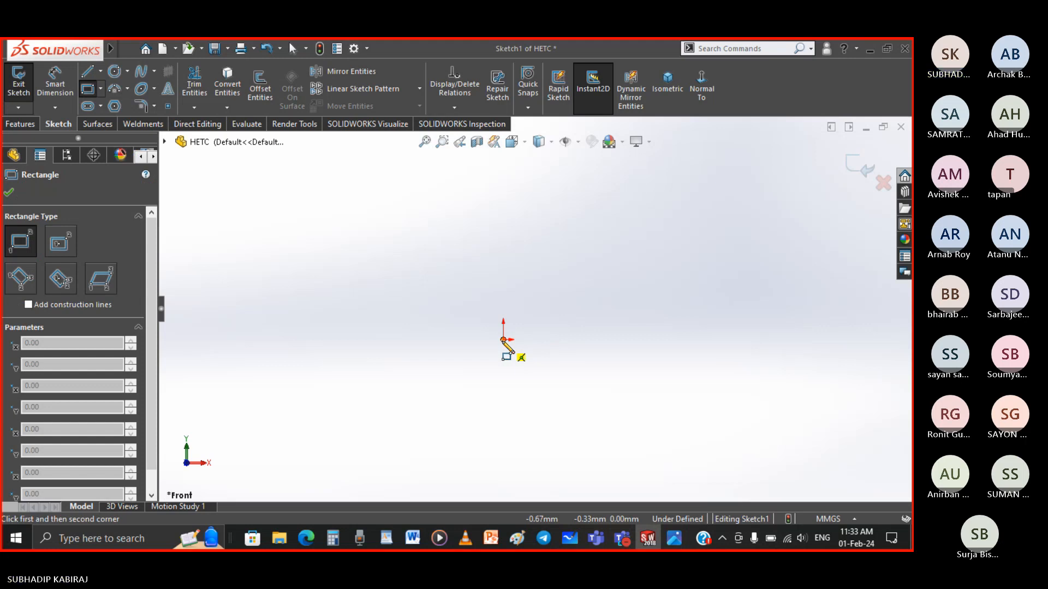
{"action": "left_click", "coordinate": [503, 340]}
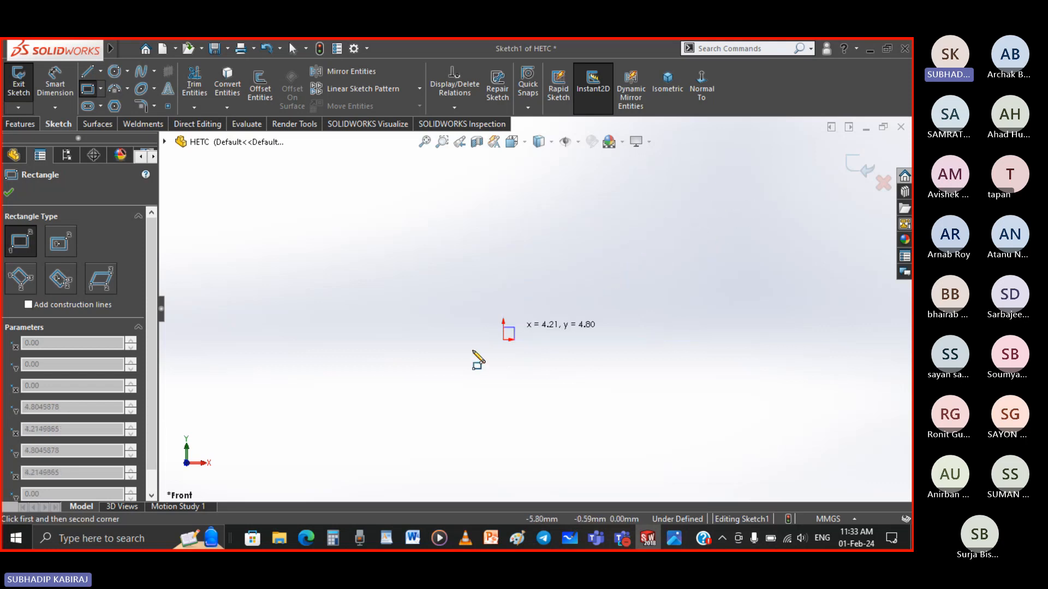
{"action": "left_click", "coordinate": [773, 175]}
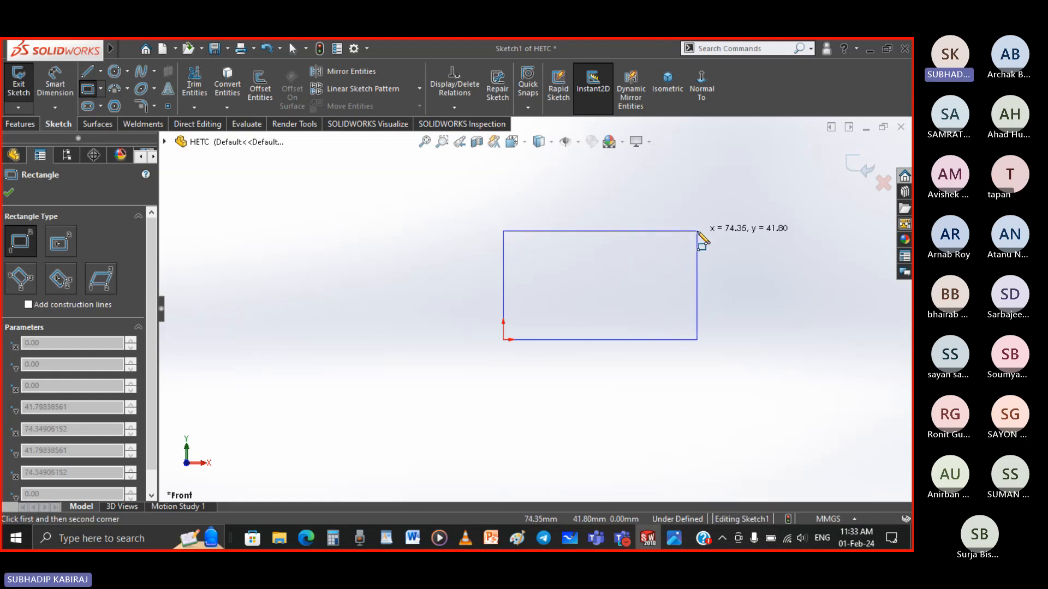
{"action": "left_click", "coordinate": [698, 232]}
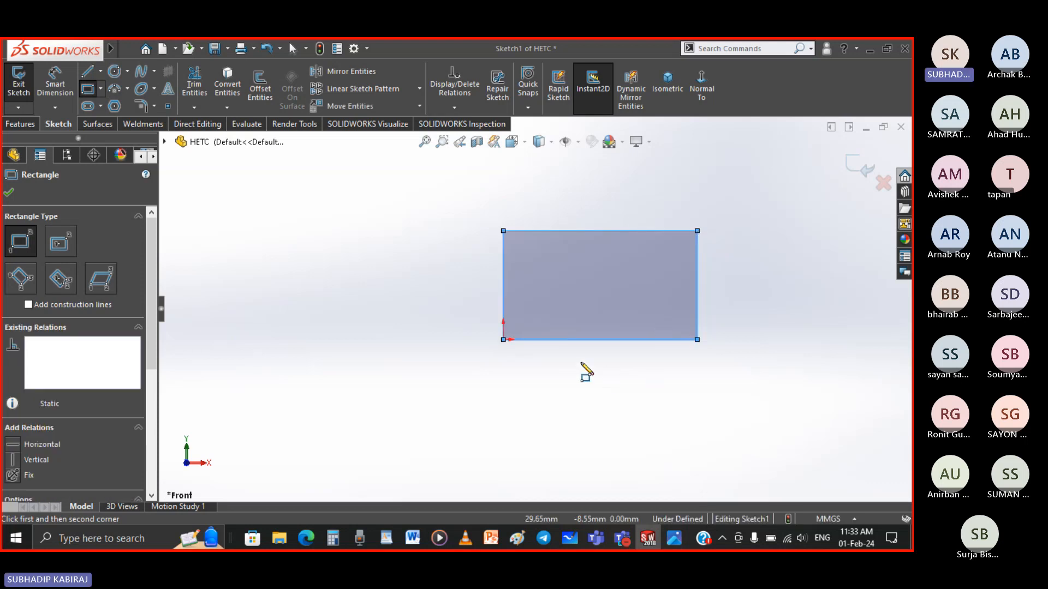
{"action": "key", "text": "Escape"}
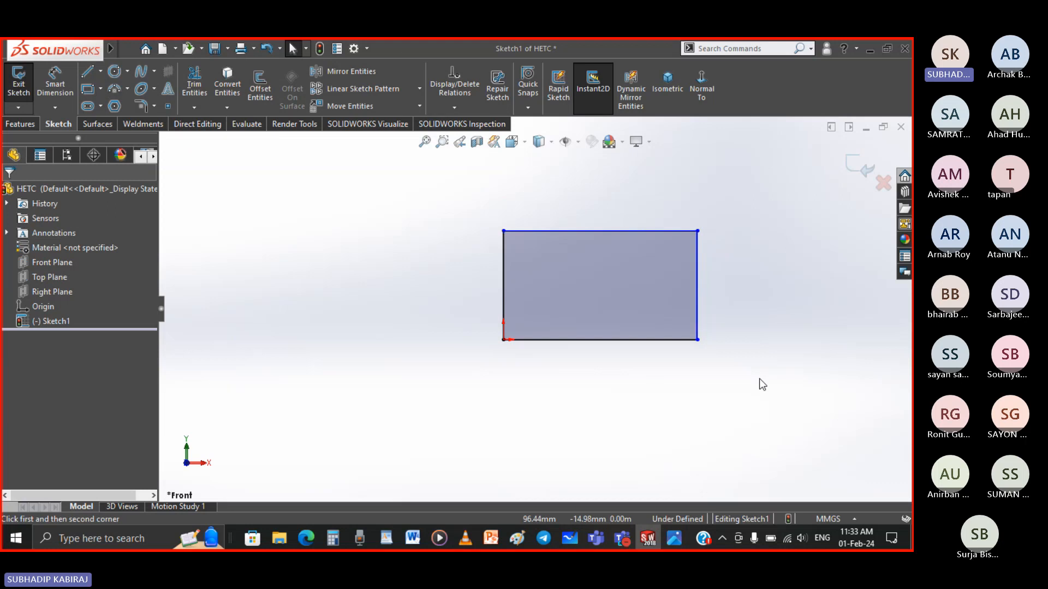
{"action": "left_click_drag", "start_coordinate": [763, 384], "coordinate": [404, 190]}
{"action": "key", "text": "Delete"}
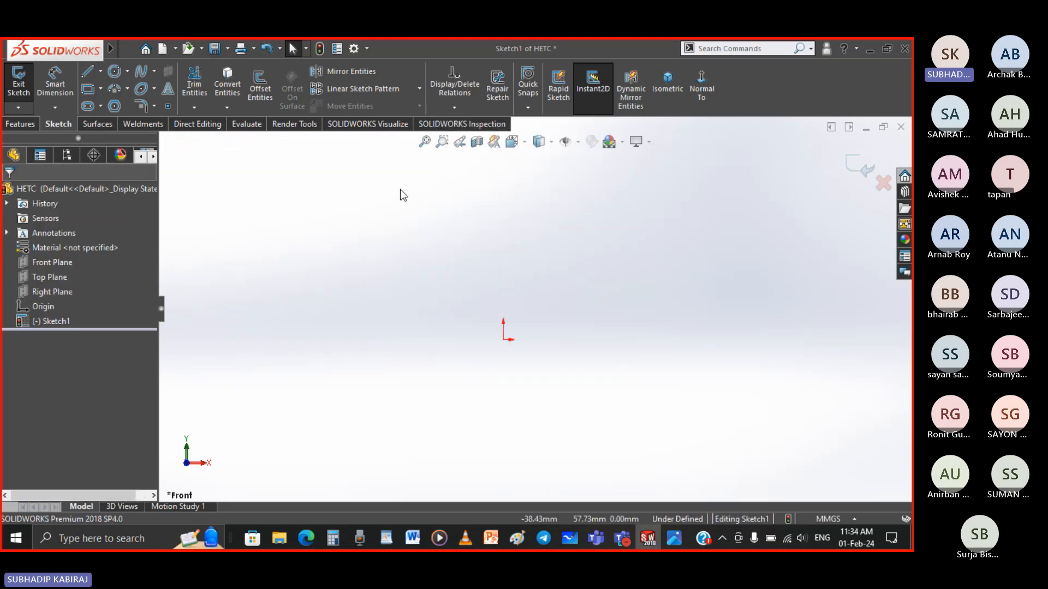
Step: Sketch a corner rectangle about 97 mm wide with its lower-left corner on the origin
{"action": "left_click", "coordinate": [88, 89]}
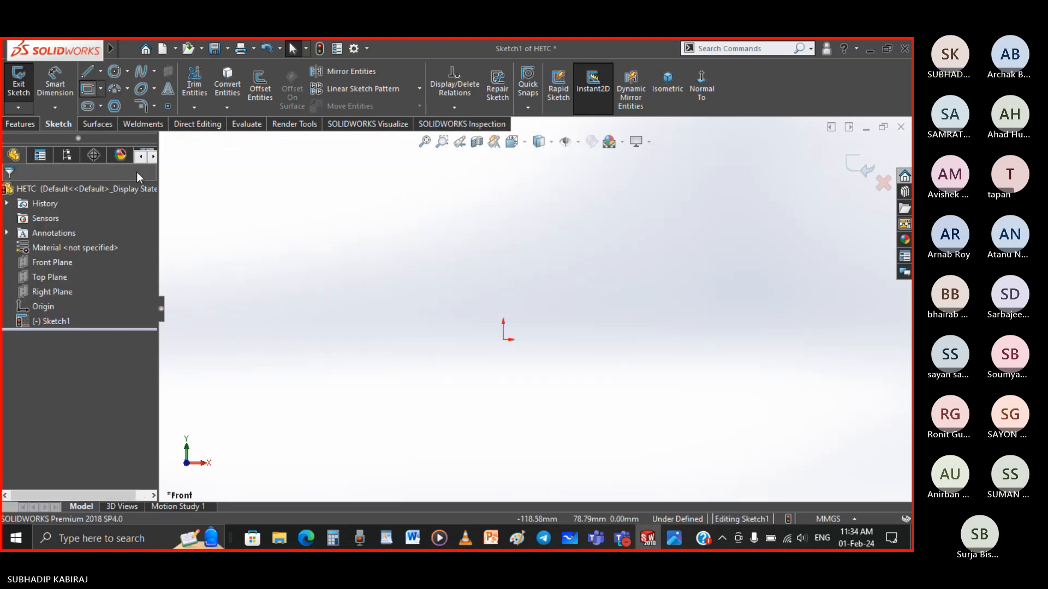
{"action": "left_click", "coordinate": [504, 339]}
{"action": "left_click", "coordinate": [756, 184]}
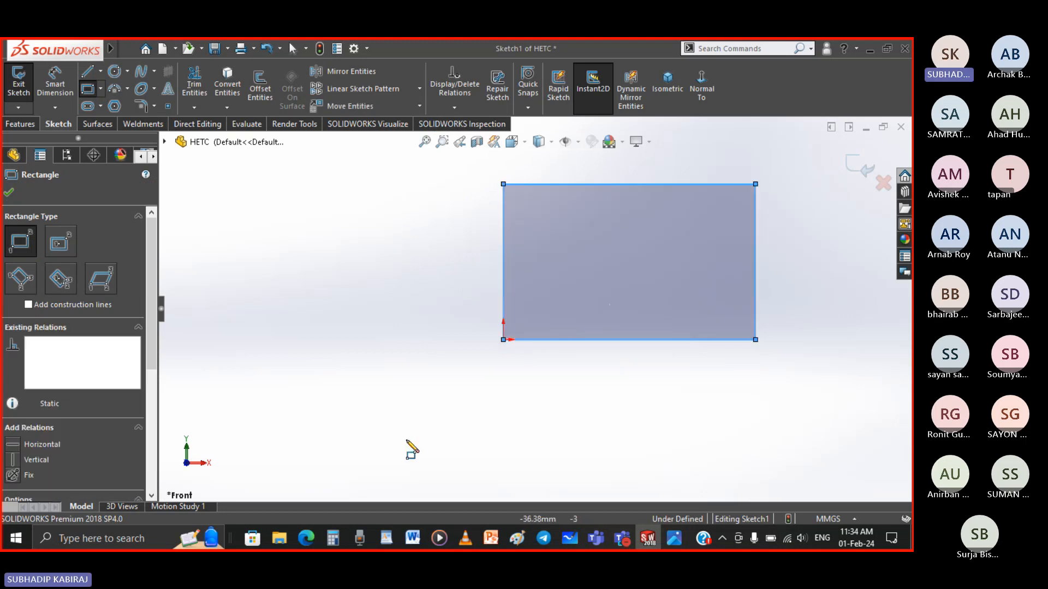
{"action": "key", "text": "Escape"}
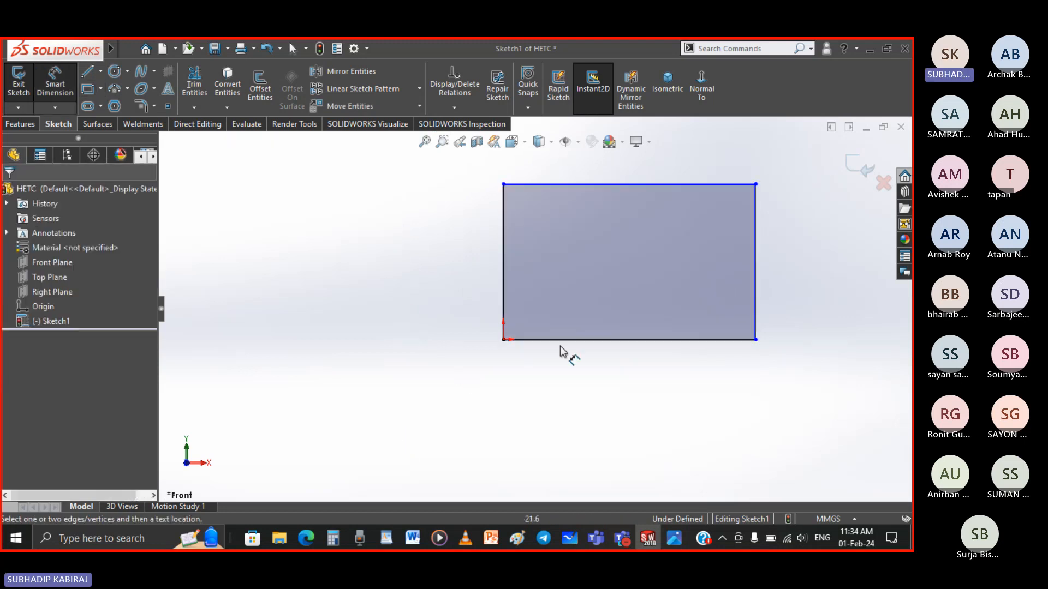
Step: Dimension the rectangle's bottom edge to a length of 70 mm
{"action": "left_click", "coordinate": [561, 341]}
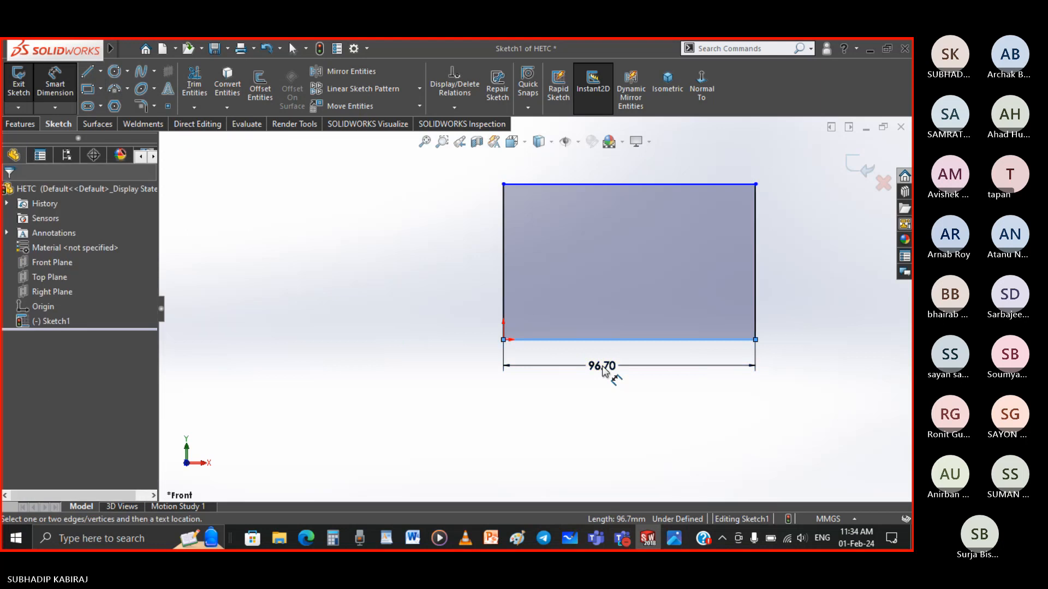
{"action": "left_click", "coordinate": [603, 371]}
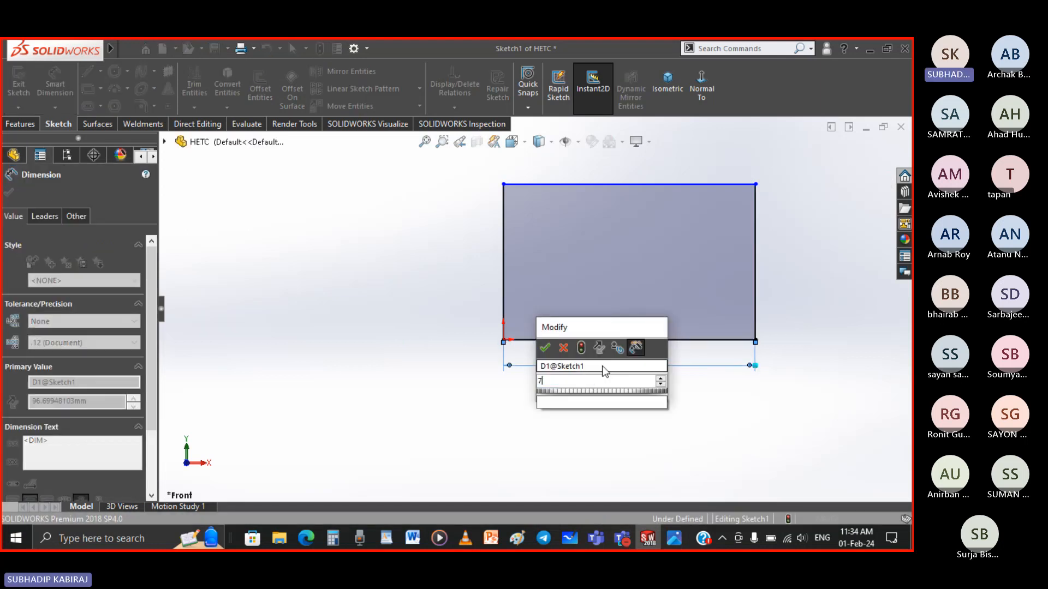
{"action": "key", "text": "Return"}
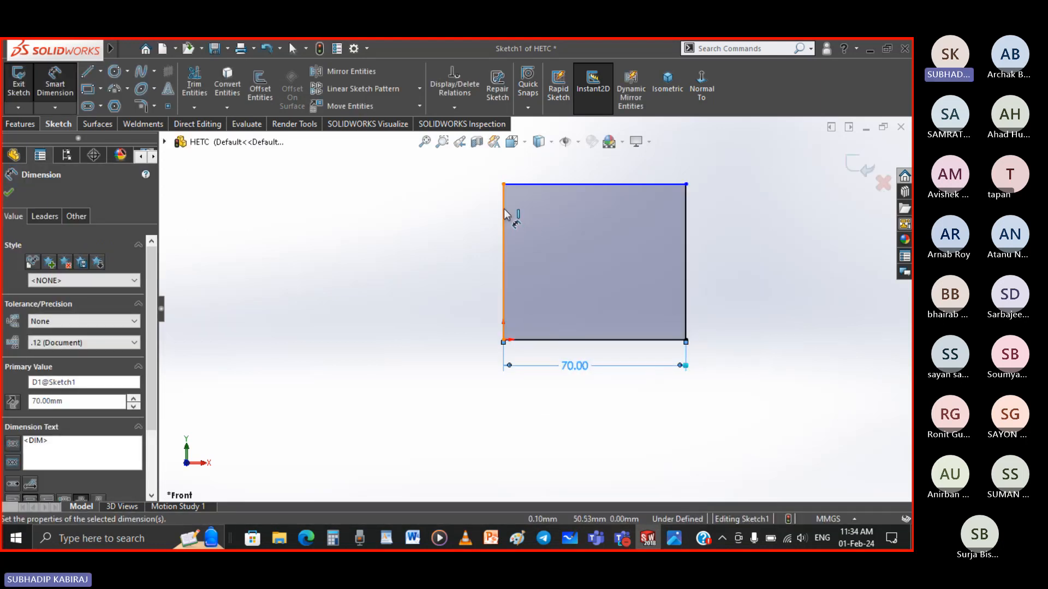
Step: Dimension the rectangle's left vertical edge to a height of 40 mm
{"action": "left_click", "coordinate": [503, 218]}
{"action": "left_click", "coordinate": [427, 250]}
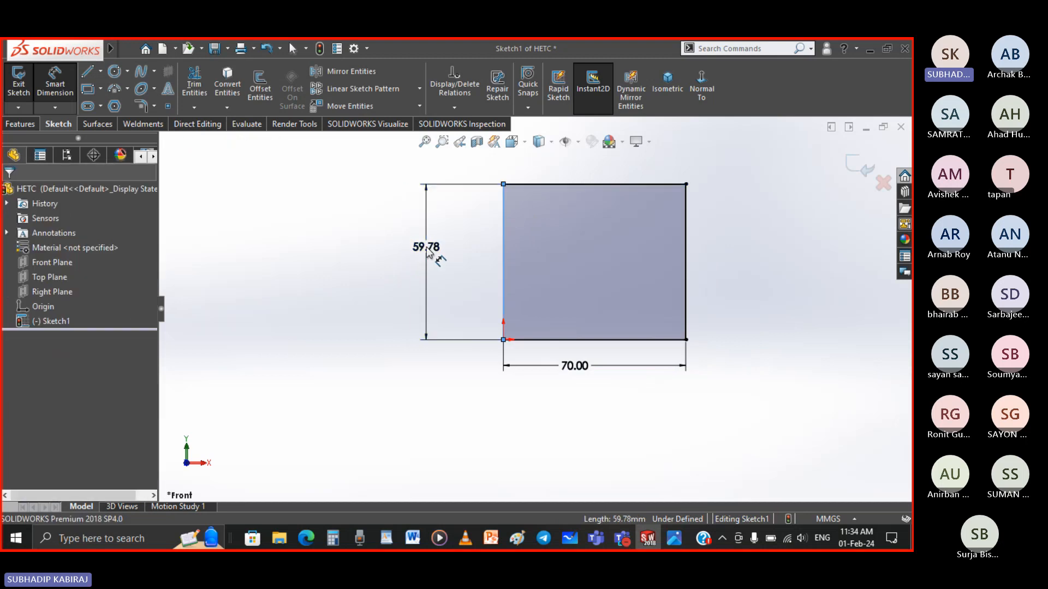
{"action": "type", "text": "40"}
{"action": "key", "text": "Return"}
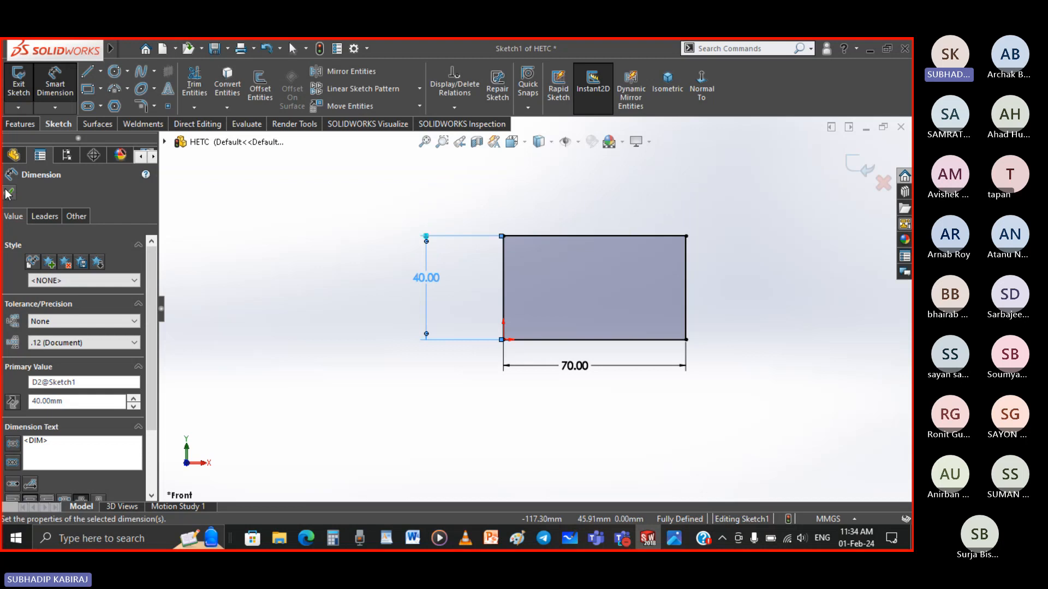
{"action": "key", "text": "Escape"}
{"action": "key", "text": "Escape"}
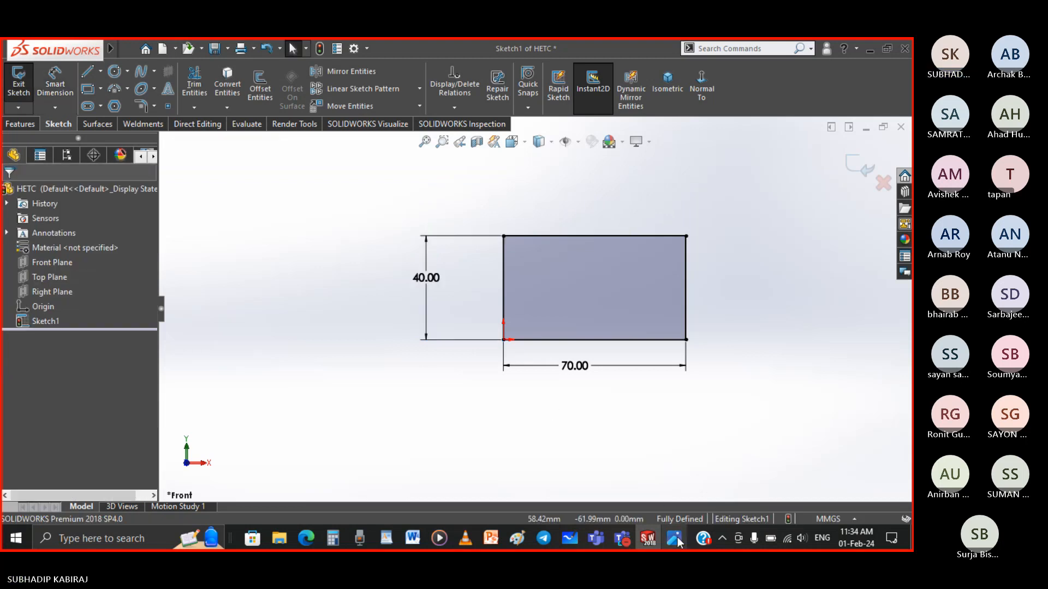
Step: Check the Slide12 reference drawing, and sketch a construction rectangle about 22 by 14 mm from the plate's upper-left corner
{"action": "left_click", "coordinate": [676, 538]}
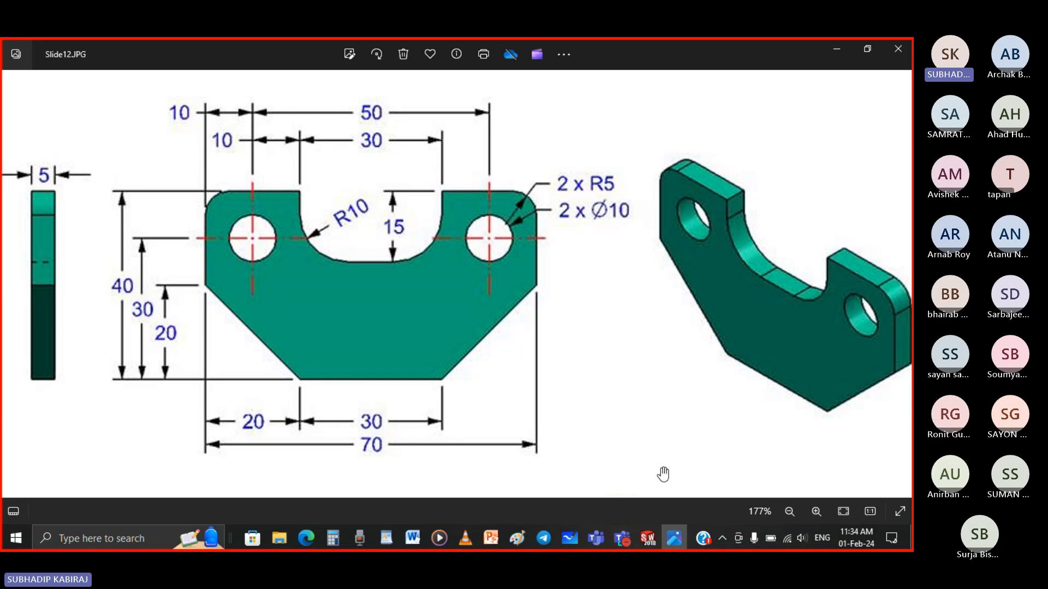
{"action": "left_click", "coordinate": [648, 539]}
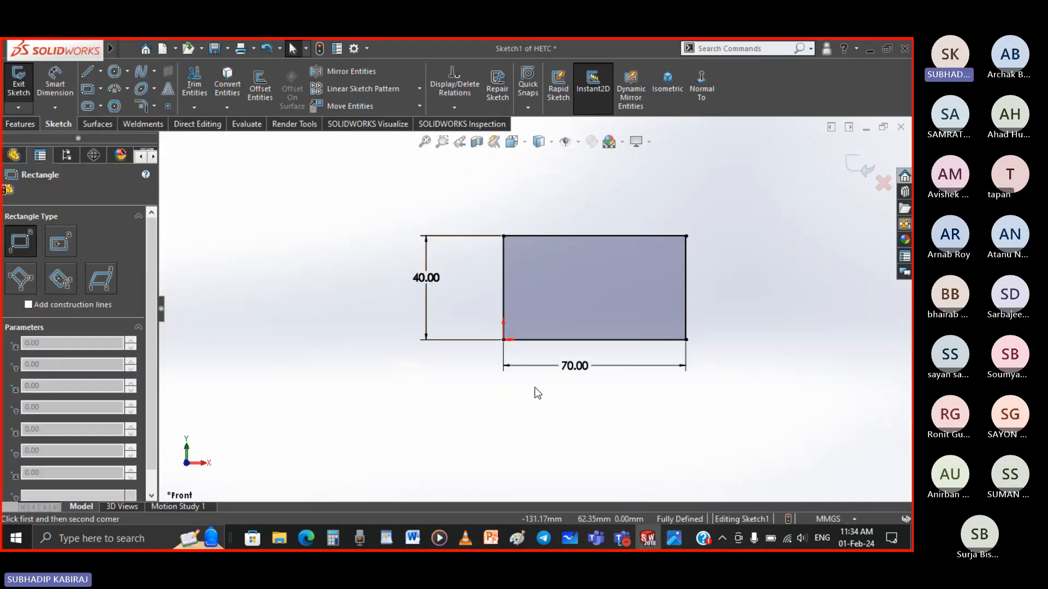
{"action": "left_click", "coordinate": [504, 237]}
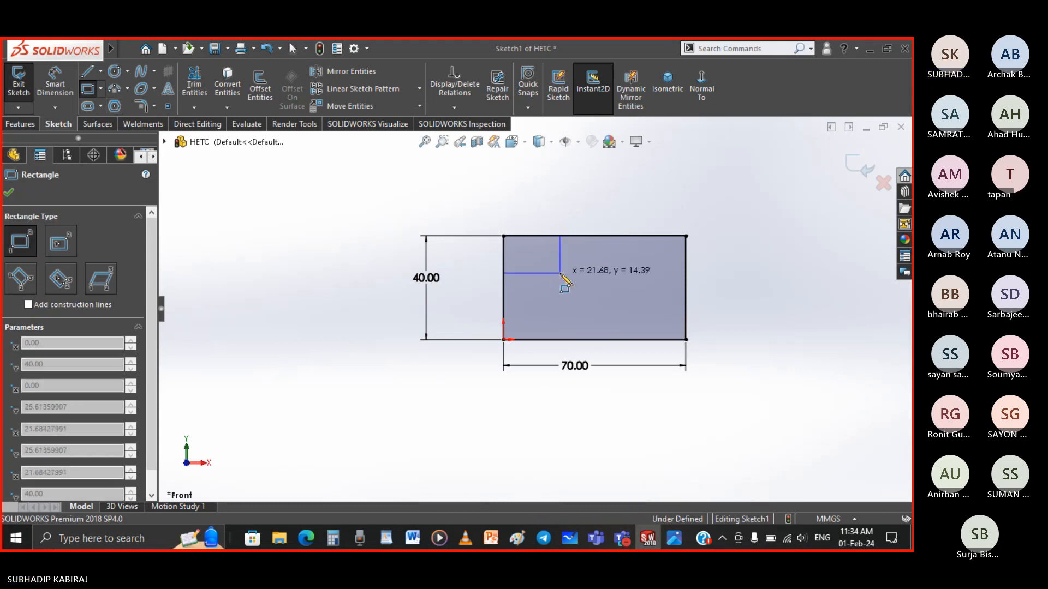
{"action": "left_click", "coordinate": [560, 273]}
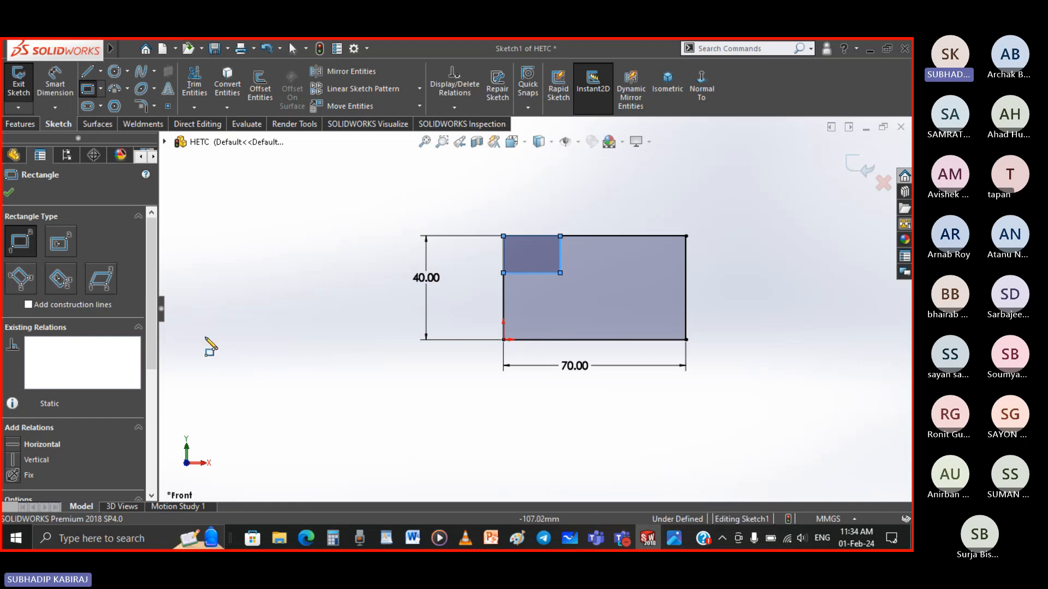
{"action": "scroll", "coordinate": [156, 361], "scroll_direction": "down", "scroll_amount": 3}
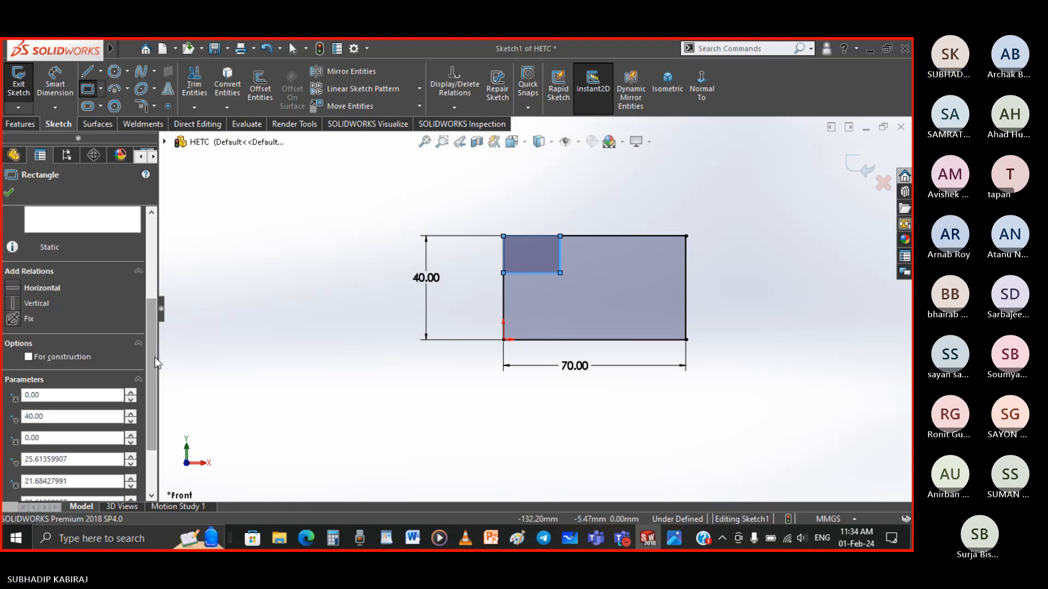
{"action": "left_click", "coordinate": [29, 357]}
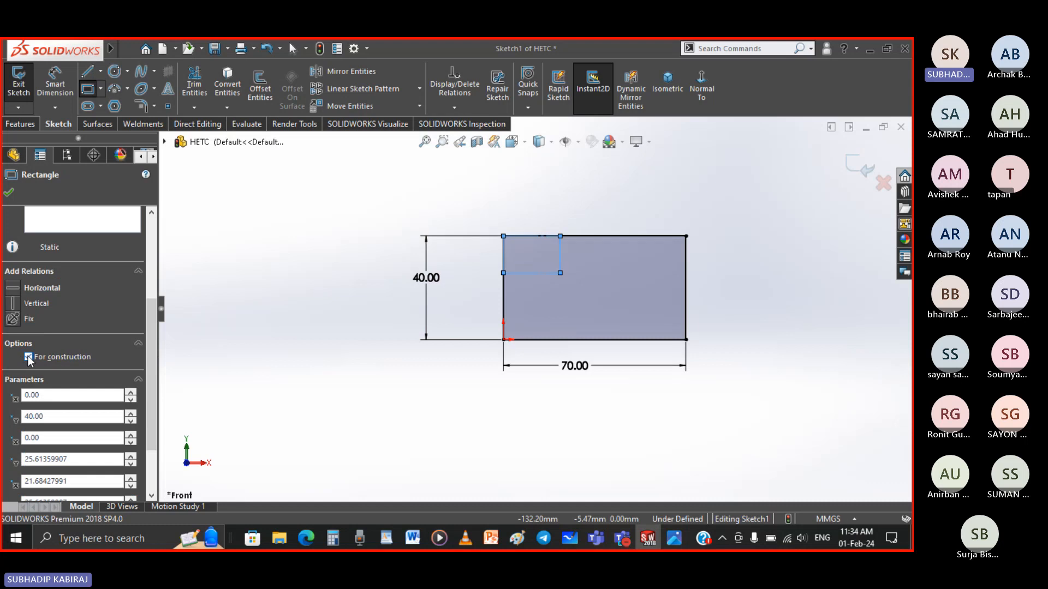
{"action": "left_click", "coordinate": [8, 192]}
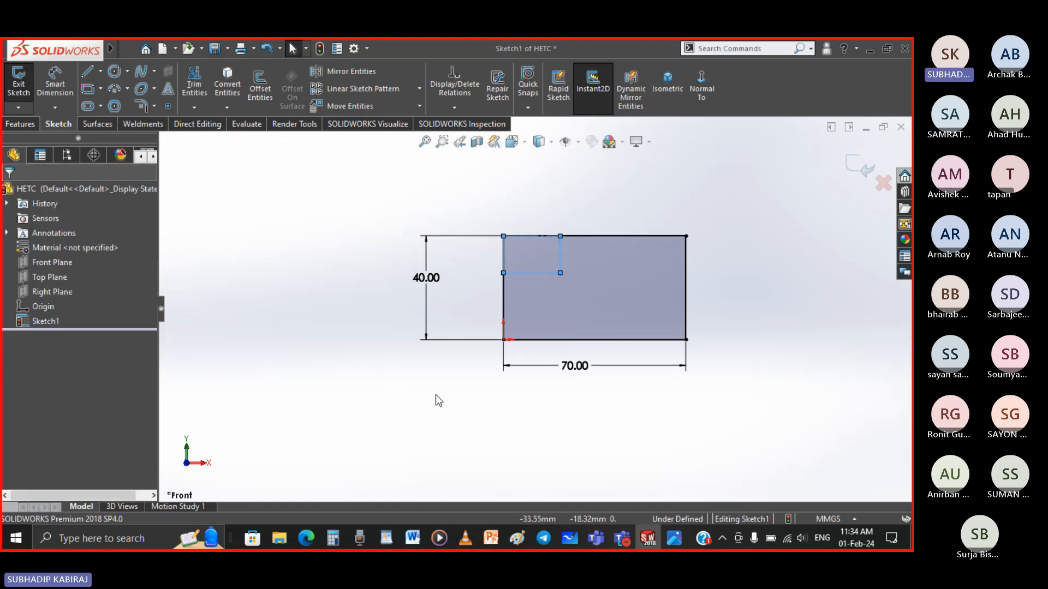
Step: Dimension the small construction rectangle to 10 mm wide and 10 mm high
{"action": "right_click_drag", "start_coordinate": [392, 438], "coordinate": [394, 303]}
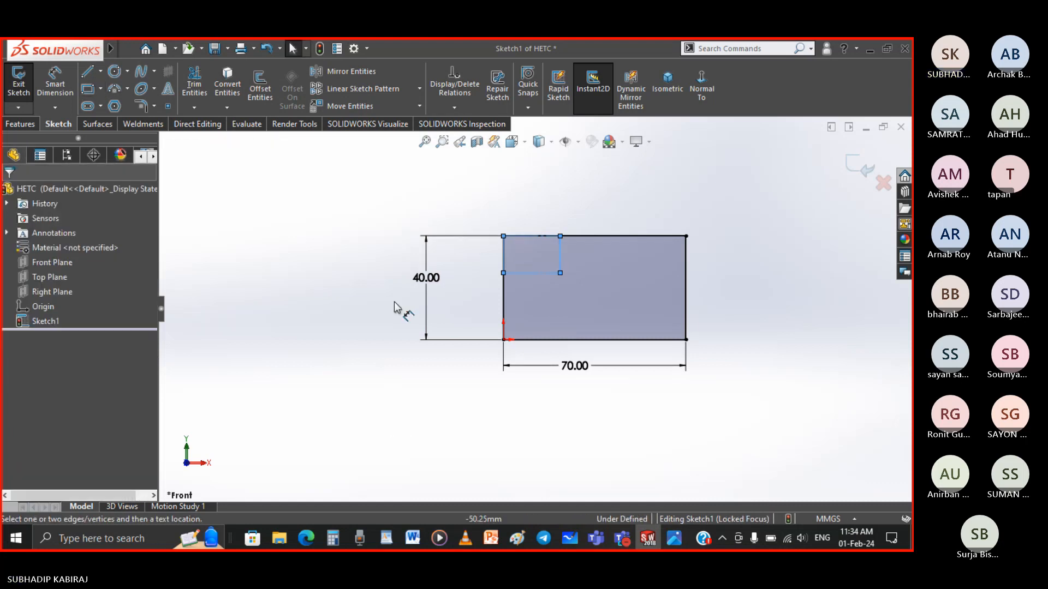
{"action": "left_click", "coordinate": [516, 277]}
{"action": "left_click", "coordinate": [521, 283]}
{"action": "left_click", "coordinate": [527, 287]}
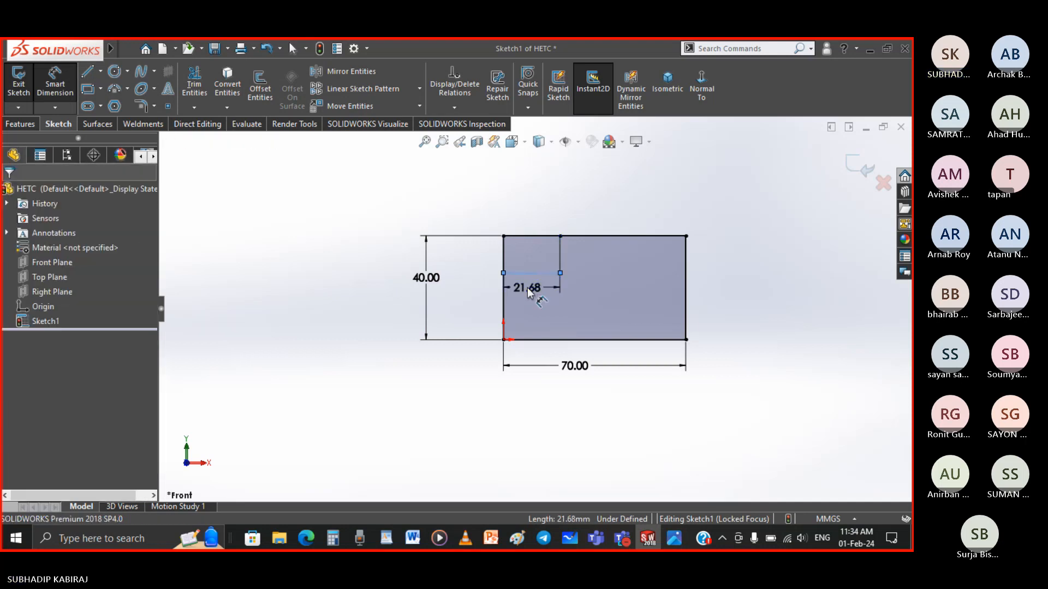
{"action": "key", "text": "Return"}
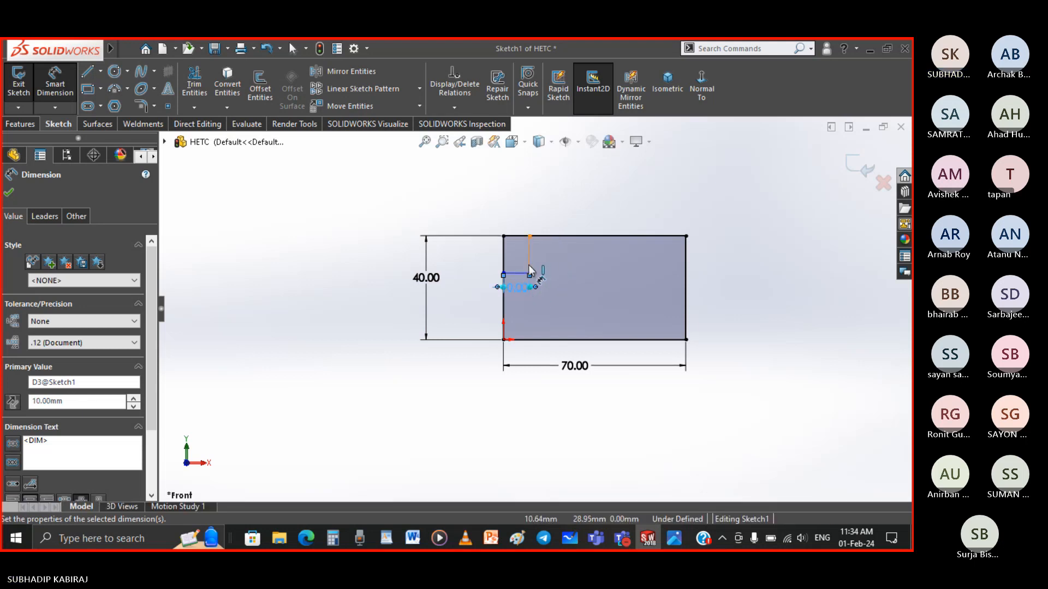
{"action": "left_click", "coordinate": [530, 264]}
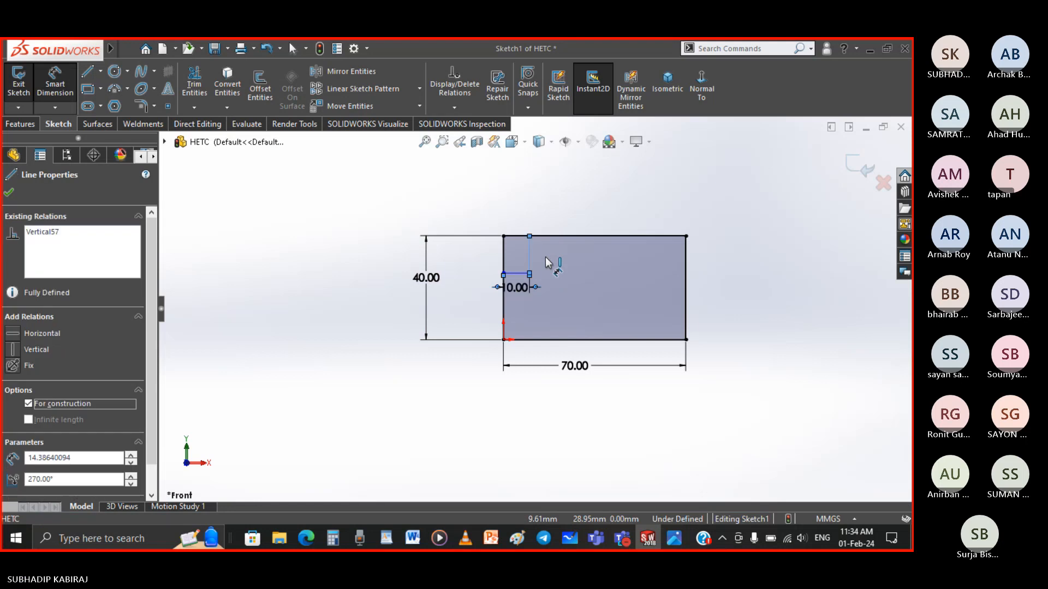
{"action": "left_click", "coordinate": [545, 257]}
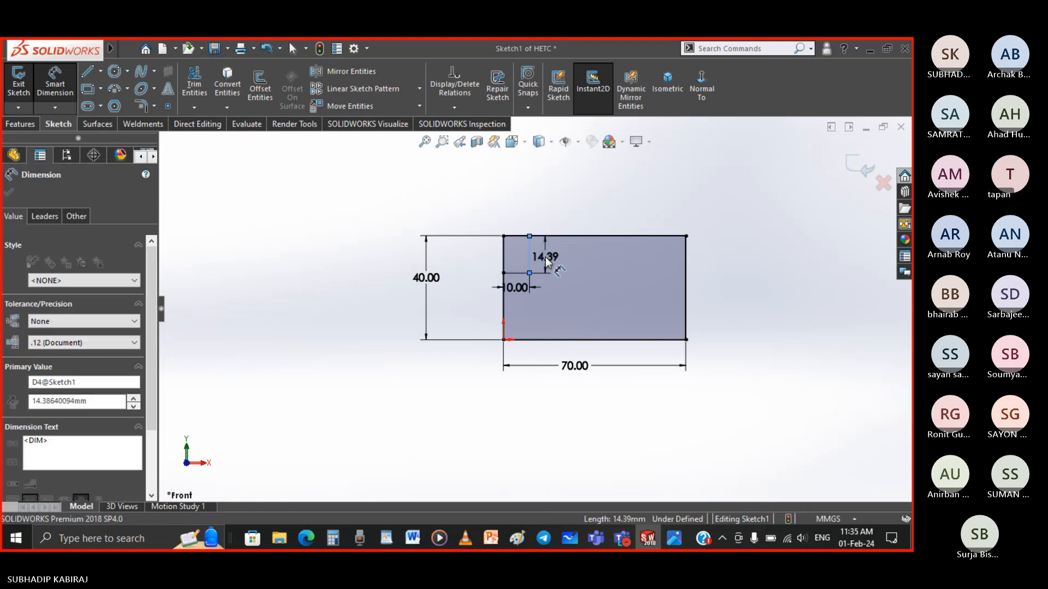
{"action": "key", "text": "Return"}
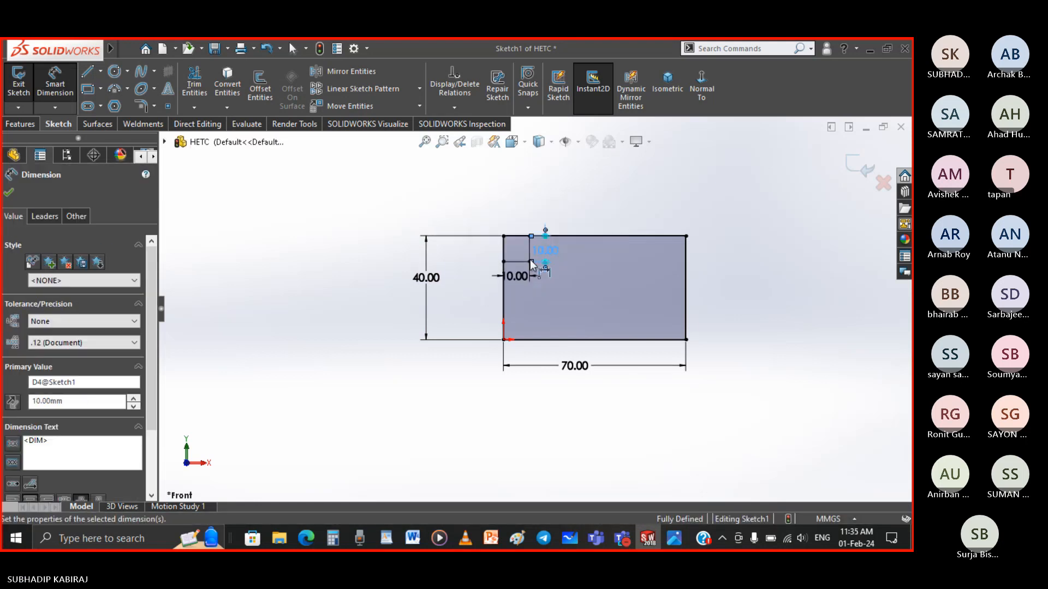
{"action": "left_click", "coordinate": [9, 192]}
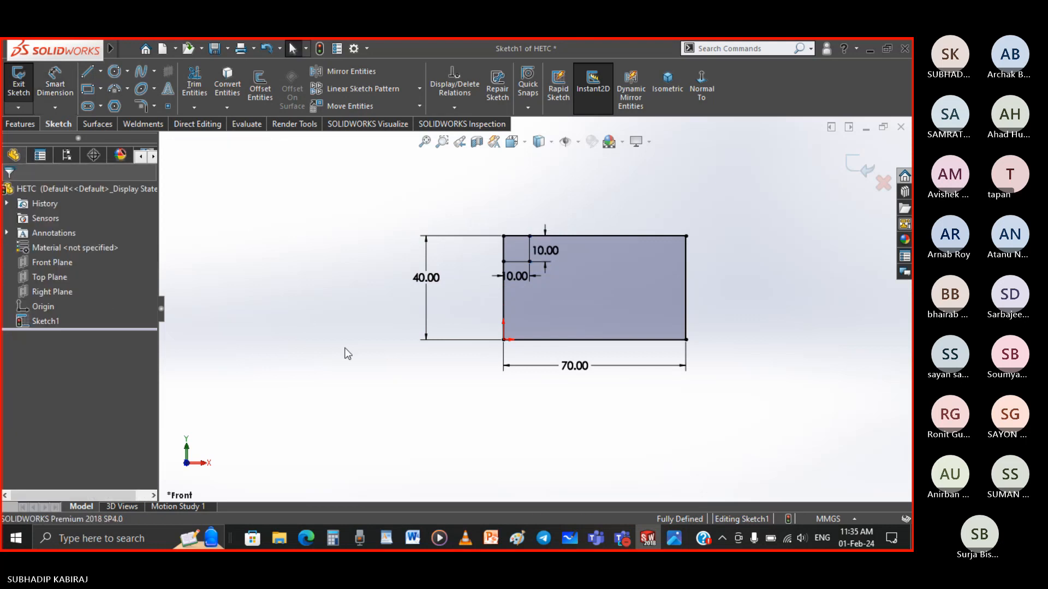
Step: Reposition both 10 mm dimensions so that they sit inside the small construction rectangle
{"action": "scroll", "coordinate": [555, 268], "scroll_direction": "down", "scroll_amount": 3}
{"action": "scroll", "coordinate": [555, 267], "scroll_direction": "down", "scroll_amount": 4}
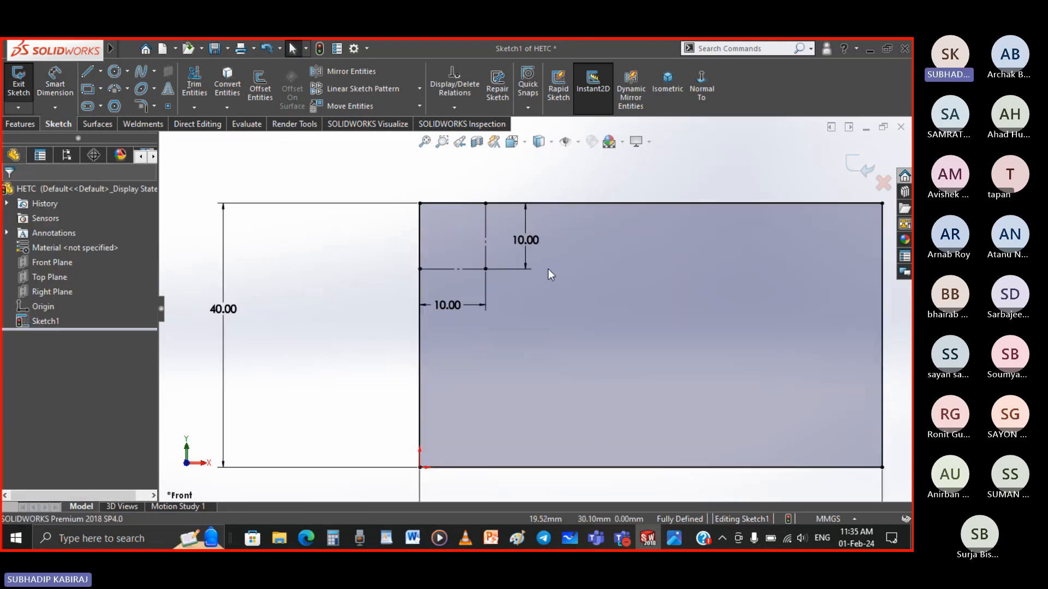
{"action": "left_click_drag", "start_coordinate": [527, 240], "coordinate": [427, 236]}
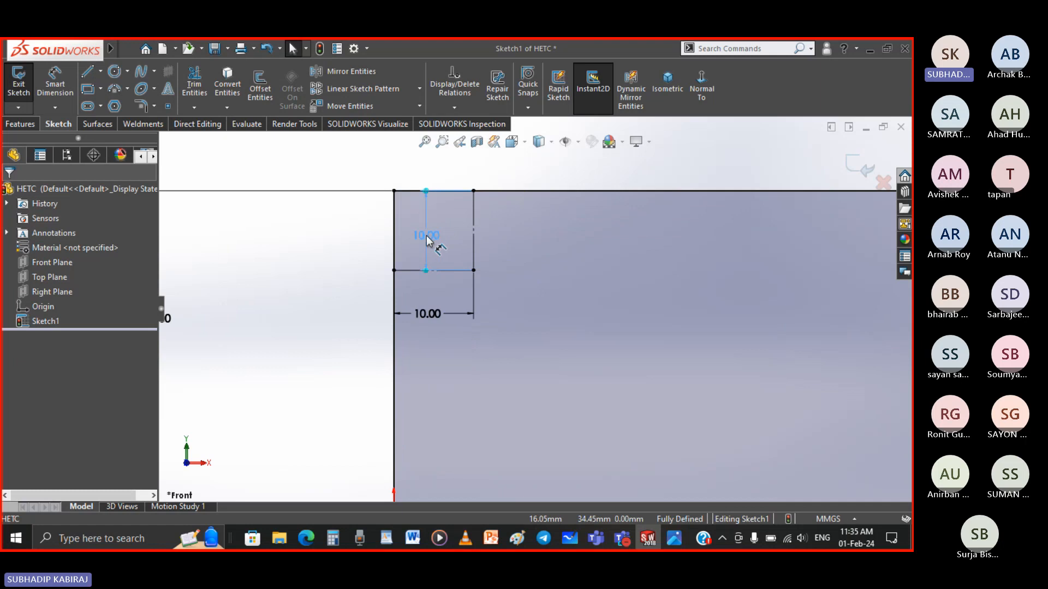
{"action": "left_click", "coordinate": [258, 281]}
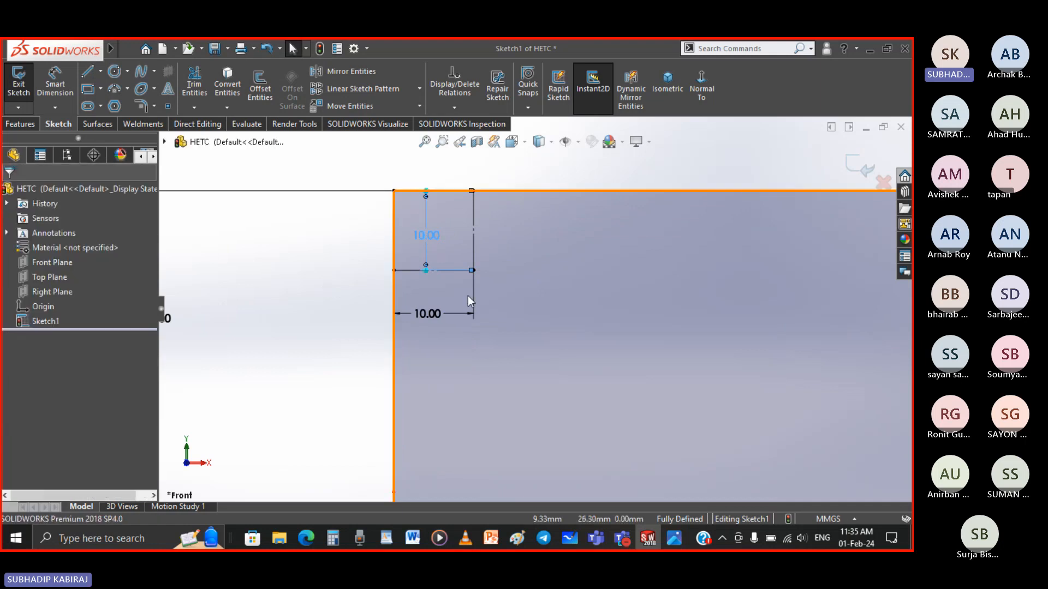
{"action": "left_click_drag", "start_coordinate": [433, 322], "coordinate": [437, 224]}
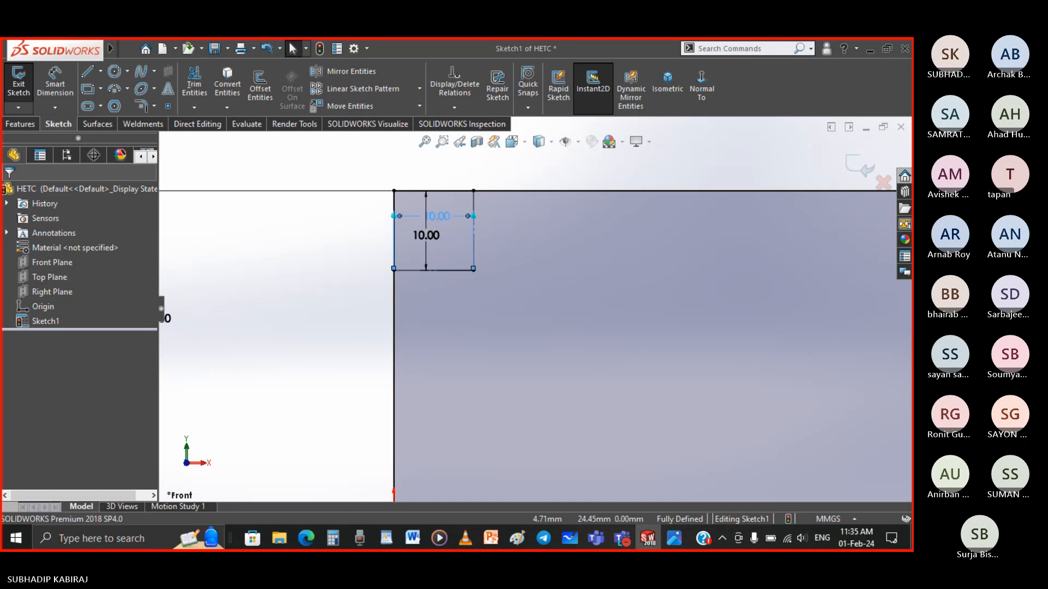
{"action": "left_click", "coordinate": [336, 178]}
{"action": "scroll", "coordinate": [358, 260], "scroll_direction": "up", "scroll_amount": 2}
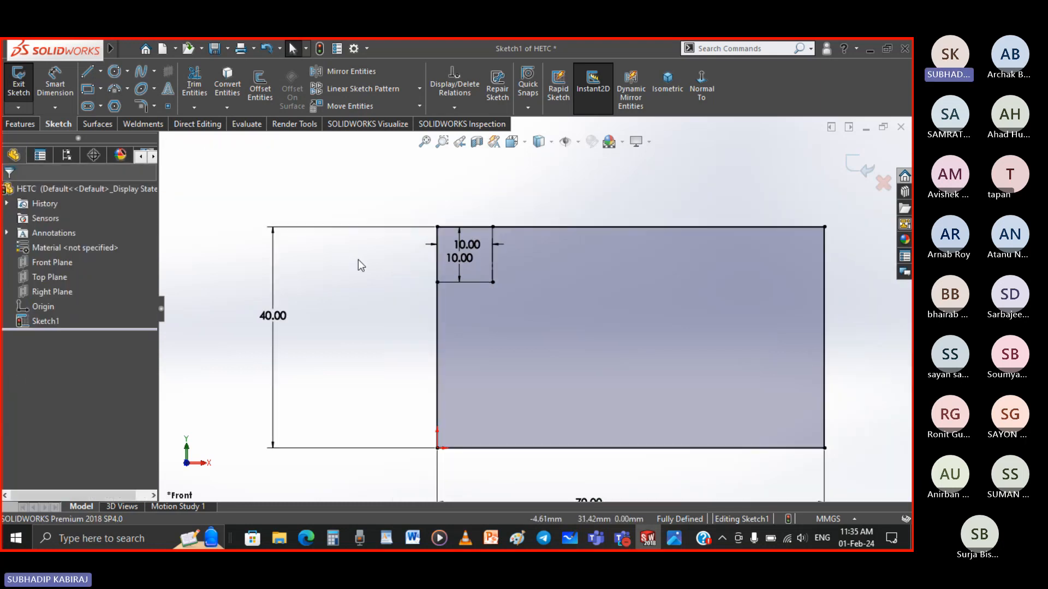
Step: Sketch a circle about 10.5 mm in diameter centred on the construction rectangle's lower-right corner
{"action": "key", "text": "f"}
{"action": "key", "text": "c"}
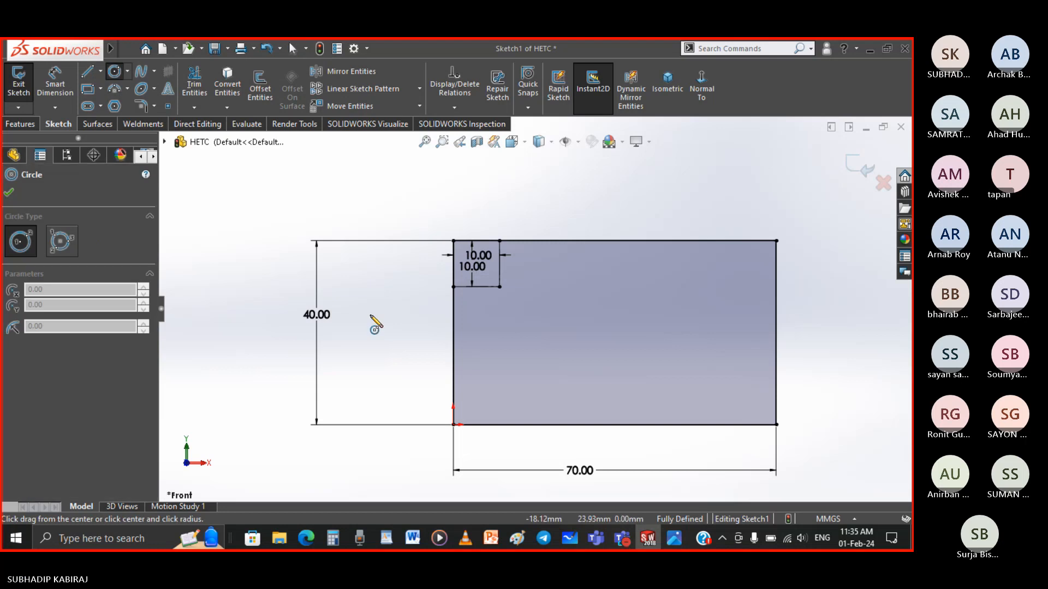
{"action": "left_click", "coordinate": [499, 287]}
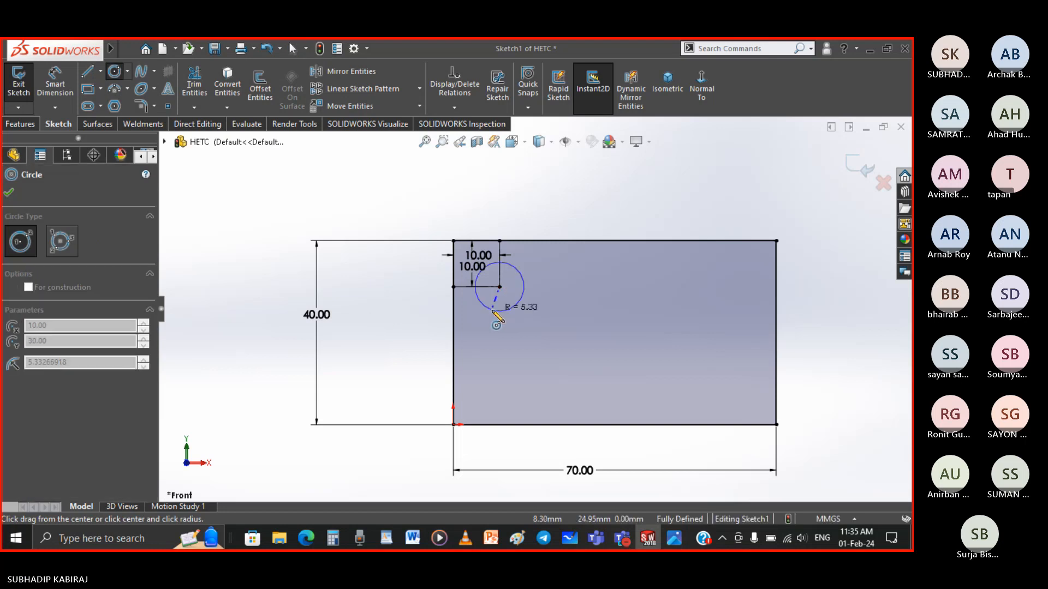
{"action": "left_click", "coordinate": [500, 311]}
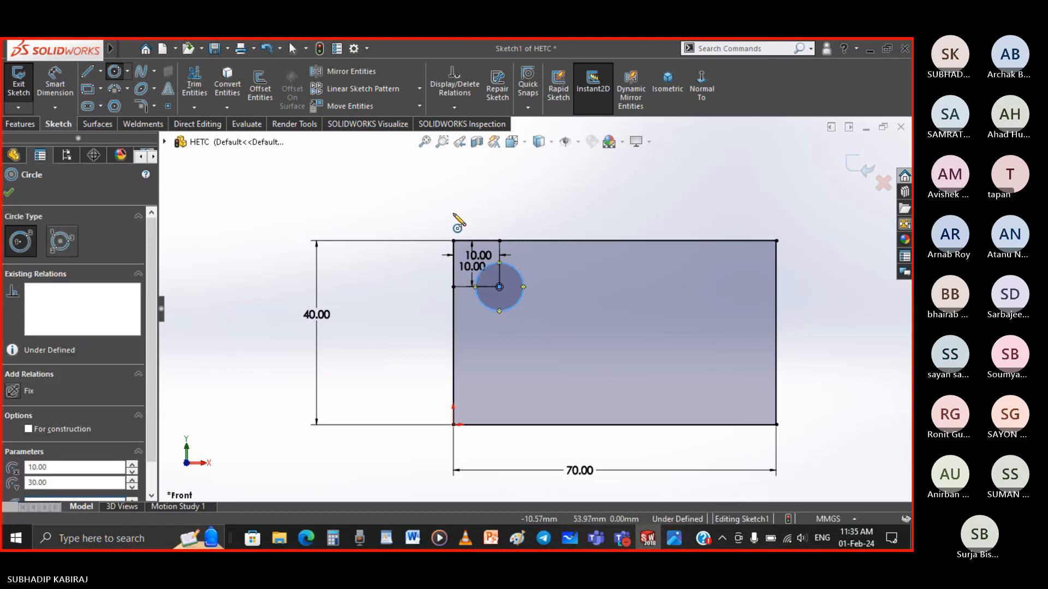
{"action": "key", "text": "Escape"}
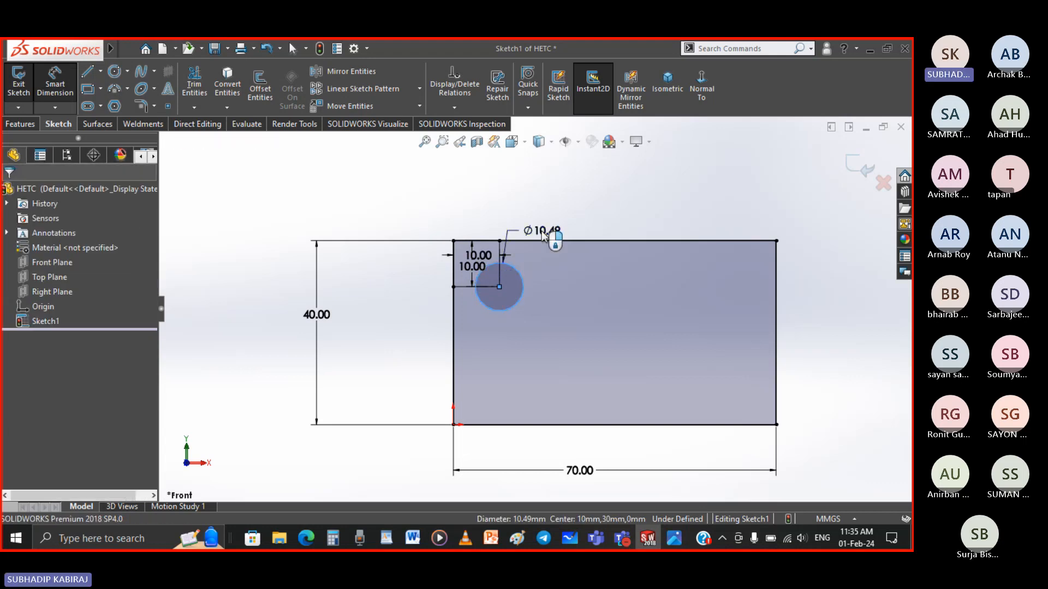
Step: Dimension the circle with a diameter of 10 mm, placing the dimension above the plate's top edge
{"action": "left_click", "coordinate": [543, 235]}
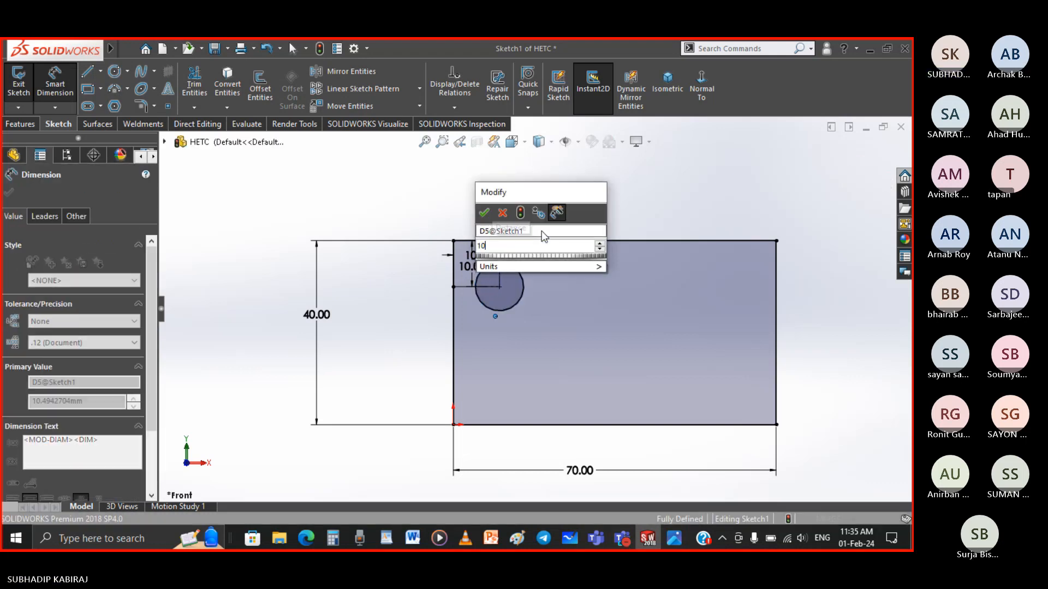
{"action": "type", "text": "10"}
{"action": "key", "text": "Return"}
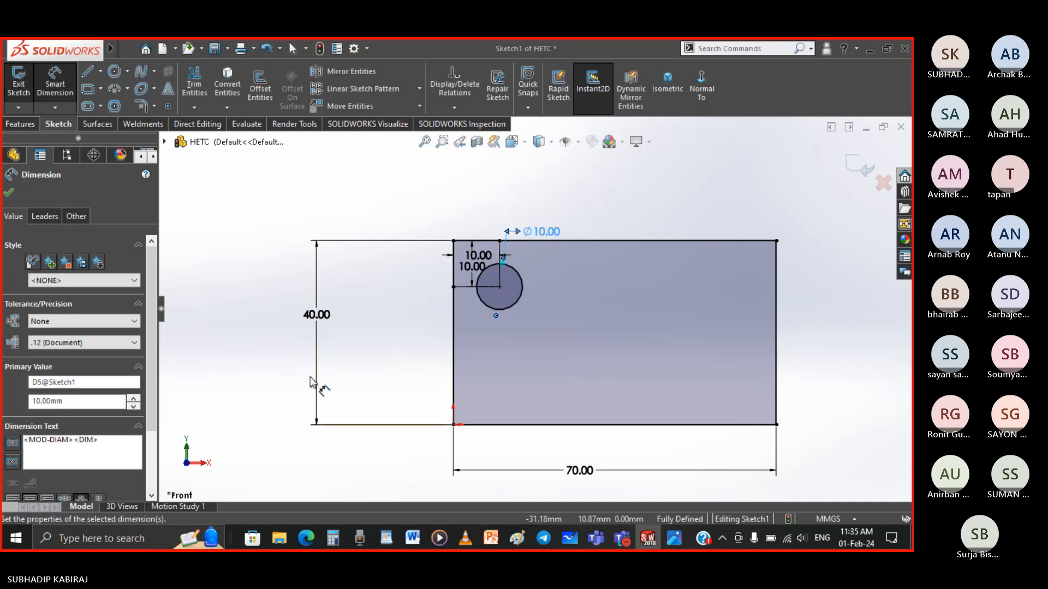
{"action": "left_click", "coordinate": [9, 192]}
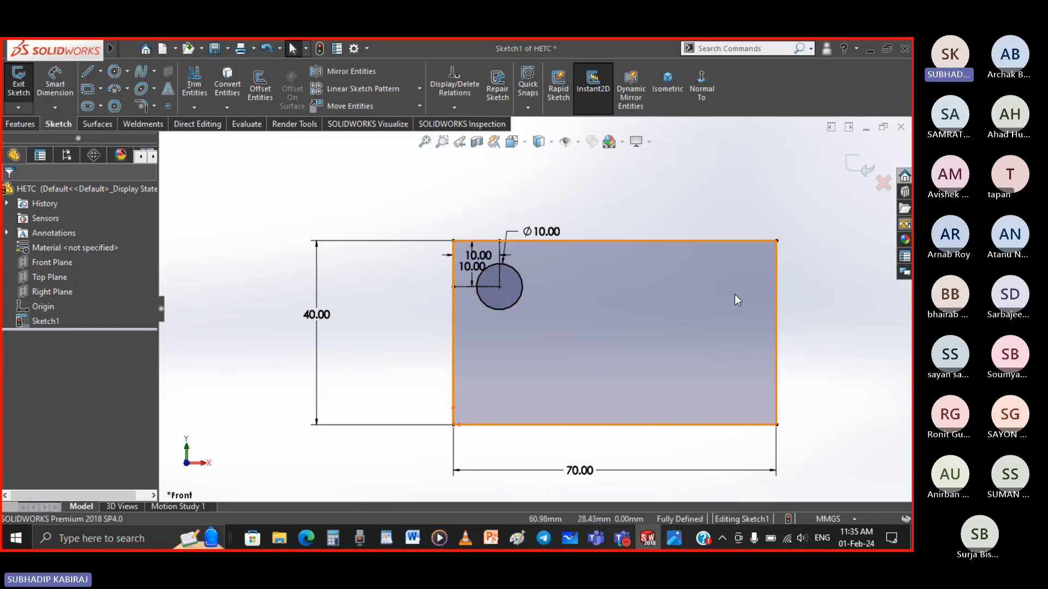
Step: Compare the hole and its surrounding corner in the sketch with the Slide12 reference drawing
{"action": "left_click", "coordinate": [673, 540]}
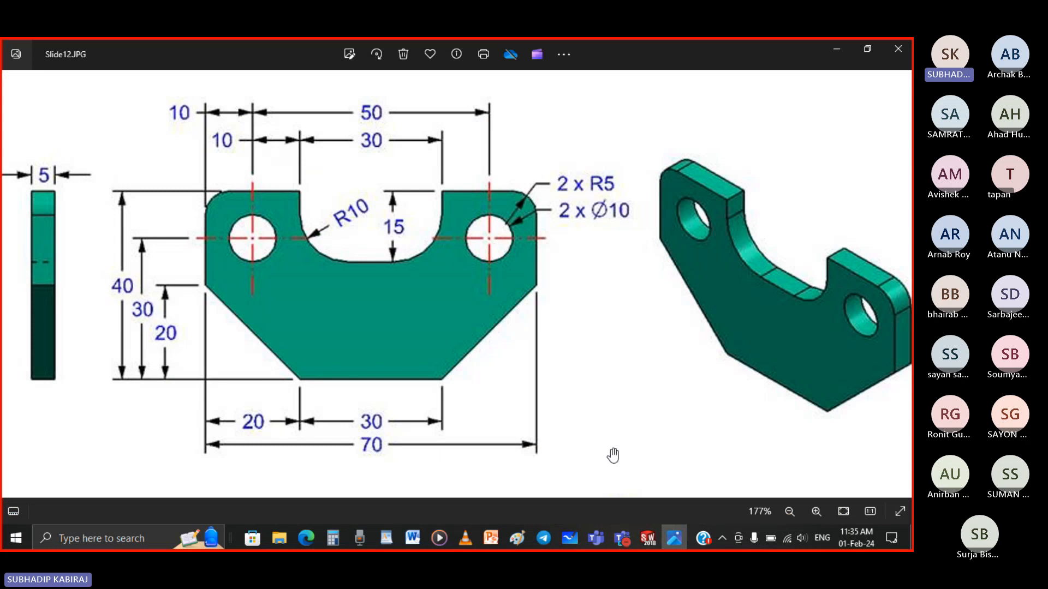
{"action": "left_click", "coordinate": [648, 539]}
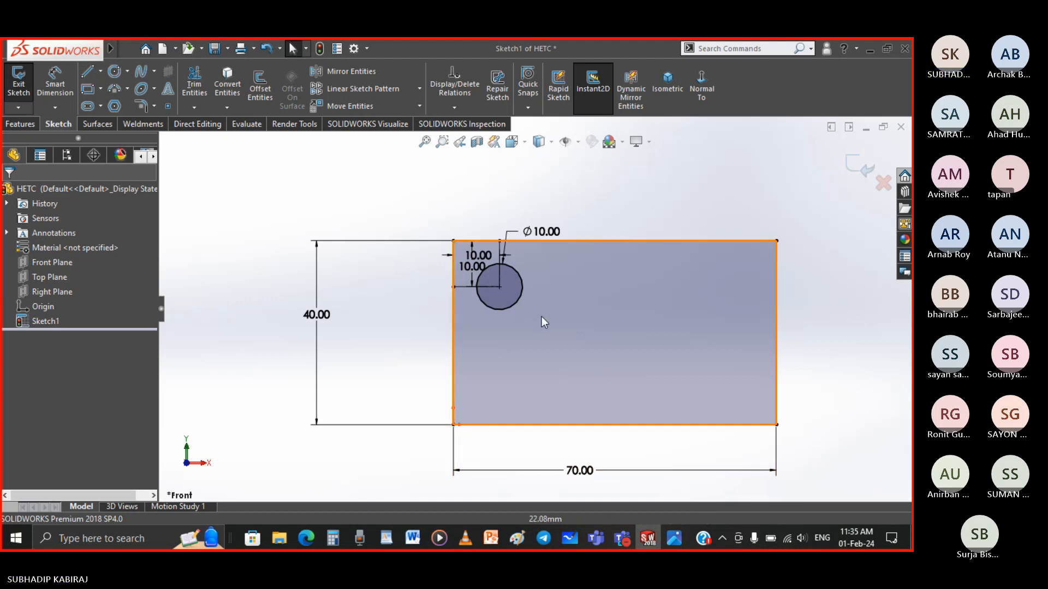
{"action": "scroll", "coordinate": [503, 270], "scroll_direction": "down", "scroll_amount": 1}
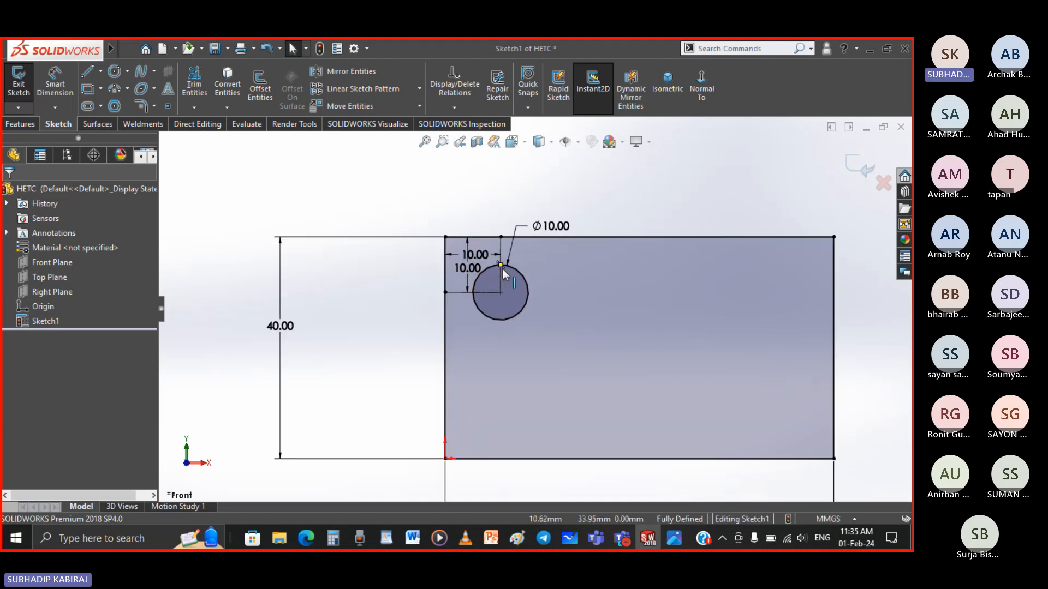
{"action": "scroll", "coordinate": [503, 270], "scroll_direction": "up", "scroll_amount": 2}
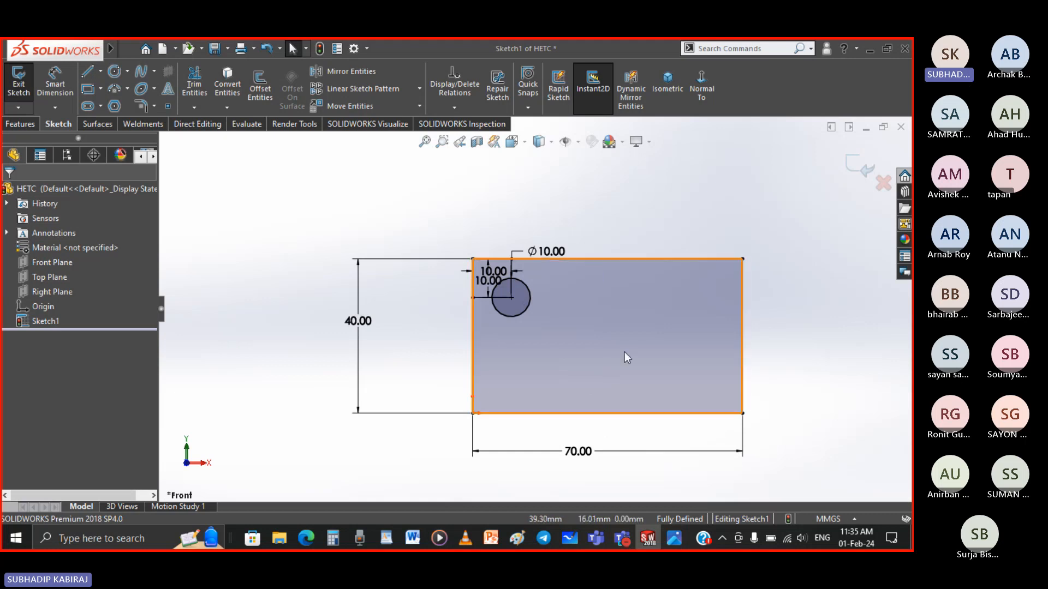
{"action": "scroll", "coordinate": [521, 302], "scroll_direction": "down", "scroll_amount": 1}
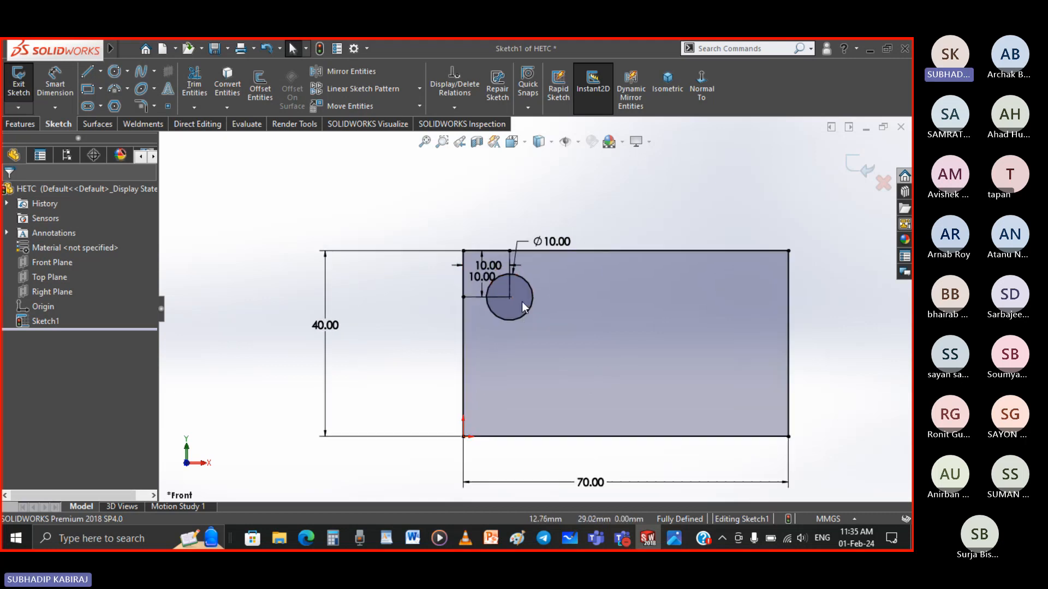
{"action": "scroll", "coordinate": [522, 303], "scroll_direction": "down", "scroll_amount": 3}
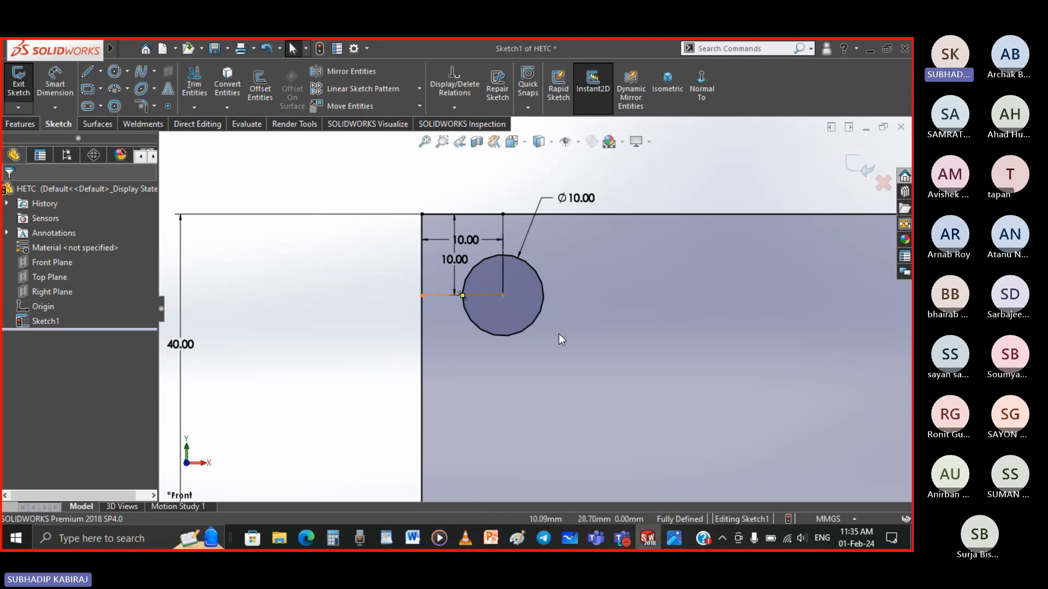
Step: Sketch a vertical construction line about 9.85 mm long upward from the midpoint of the plate's bottom edge
{"action": "scroll", "coordinate": [542, 319], "scroll_direction": "up", "scroll_amount": 3}
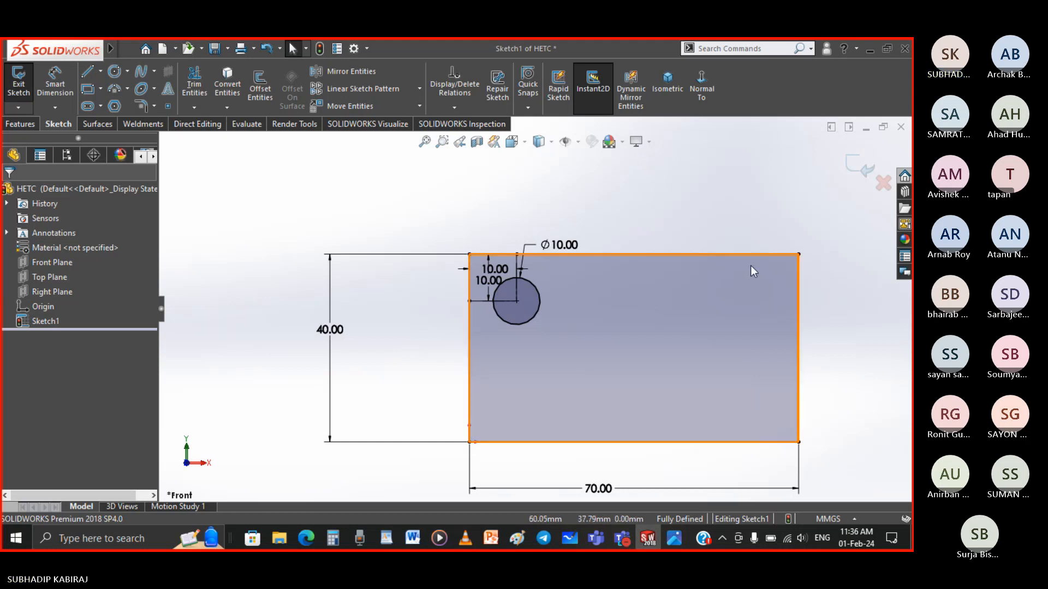
{"action": "scroll", "coordinate": [513, 286], "scroll_direction": "up", "scroll_amount": 2}
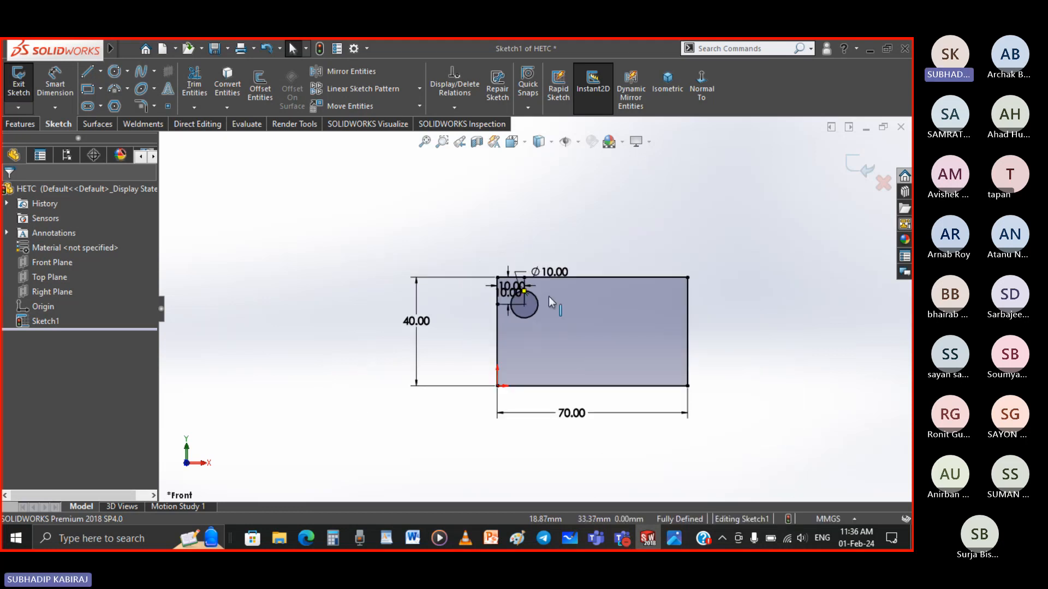
{"action": "scroll", "coordinate": [547, 297], "scroll_direction": "down", "scroll_amount": 4}
{"action": "scroll", "coordinate": [500, 316], "scroll_direction": "down", "scroll_amount": 2}
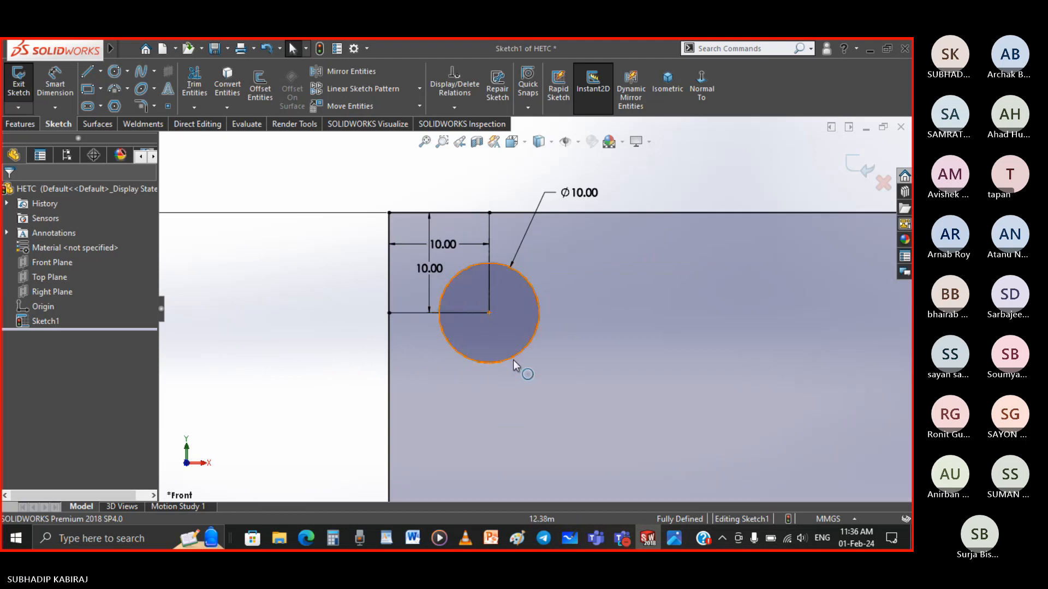
{"action": "scroll", "coordinate": [512, 359], "scroll_direction": "up", "scroll_amount": 3}
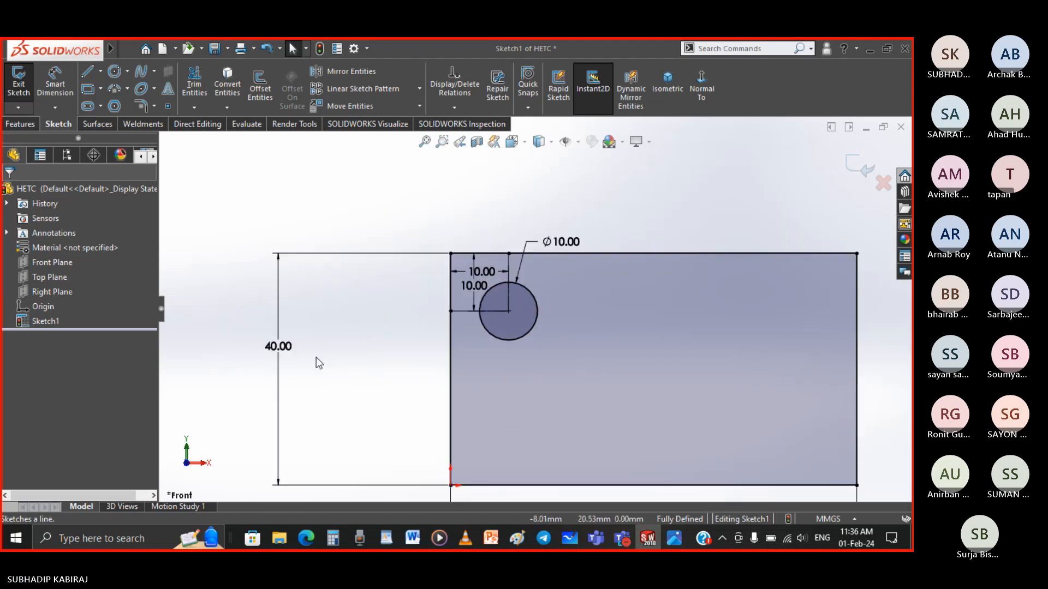
{"action": "key", "text": "l"}
{"action": "scroll", "coordinate": [535, 423], "scroll_direction": "up", "scroll_amount": 2}
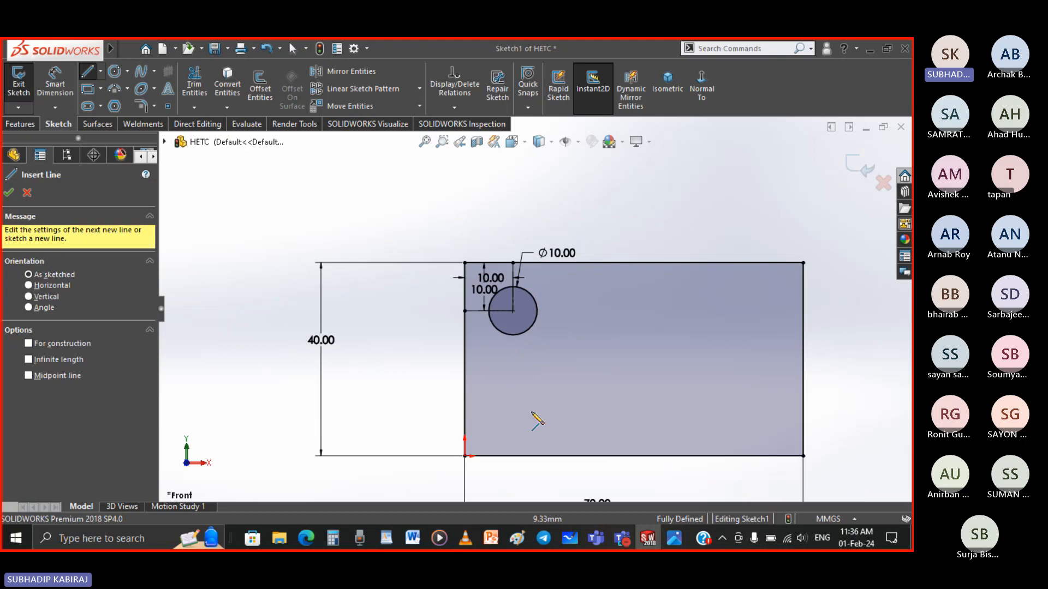
{"action": "left_click", "coordinate": [634, 456]}
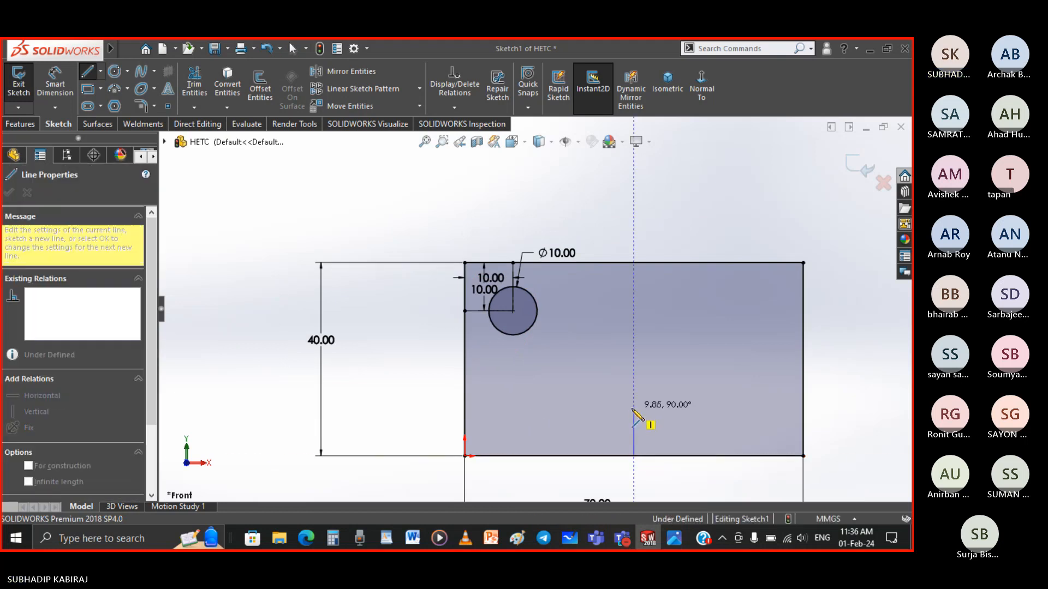
{"action": "left_click", "coordinate": [634, 415]}
{"action": "right_click", "coordinate": [632, 410]}
{"action": "left_click", "coordinate": [644, 391]}
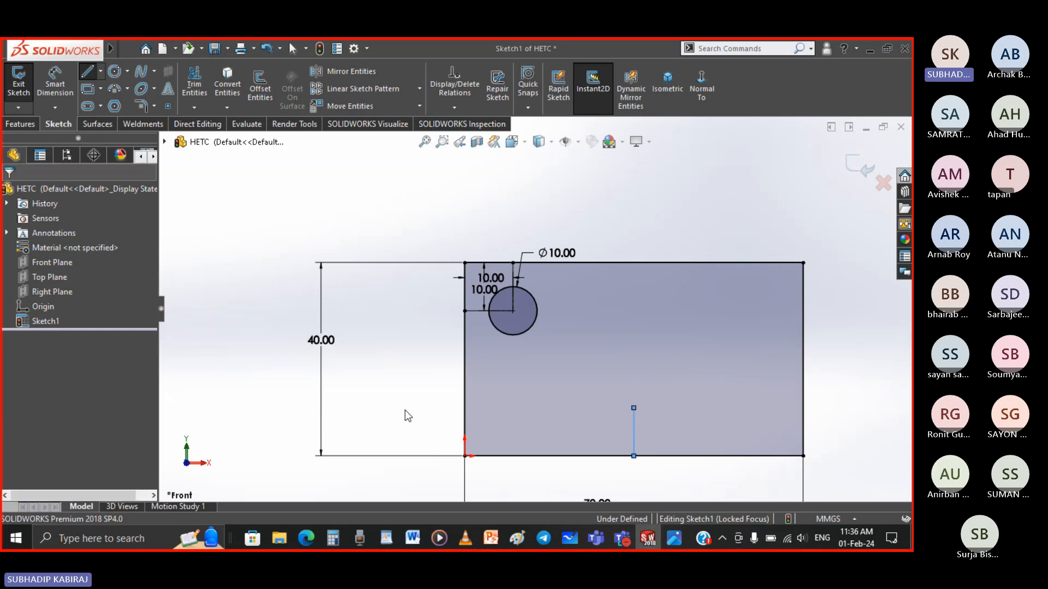
{"action": "left_click", "coordinate": [393, 412]}
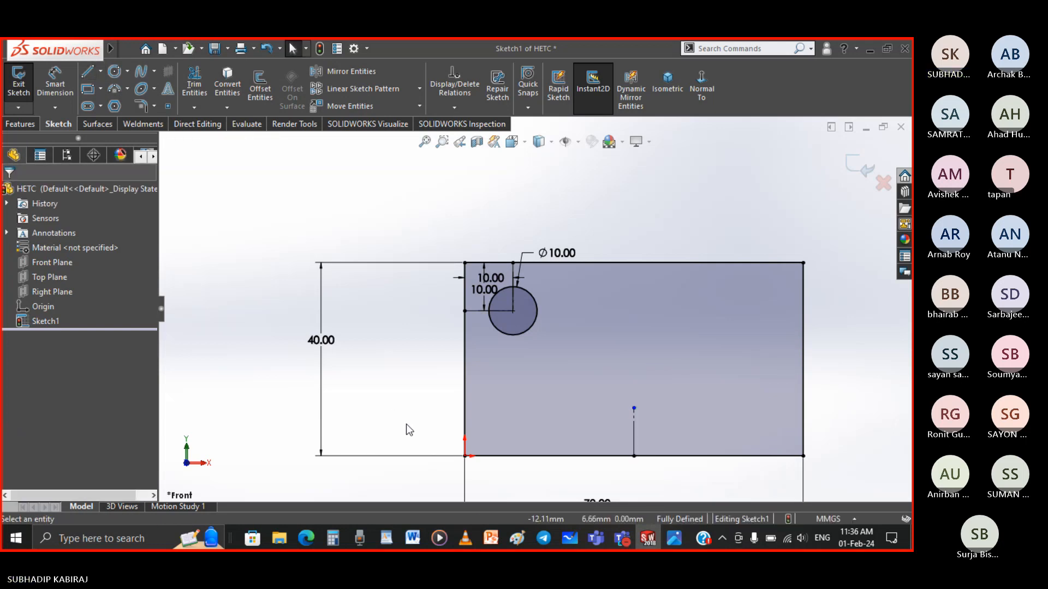
Step: Dimension the vertical construction line's length as 10 mm
{"action": "left_click", "coordinate": [56, 83]}
{"action": "left_click", "coordinate": [638, 439]}
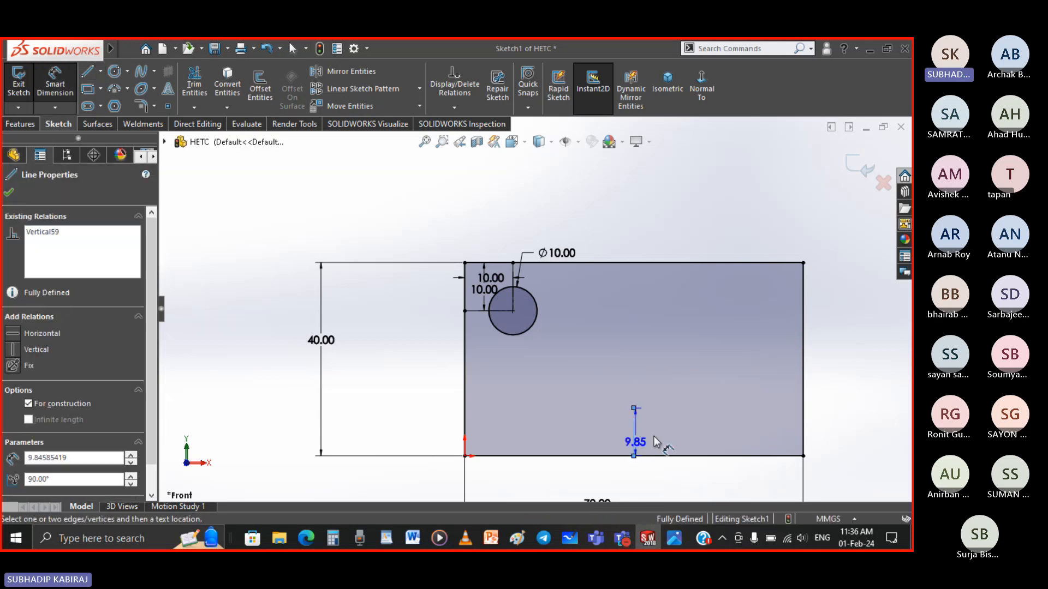
{"action": "left_click", "coordinate": [656, 434]}
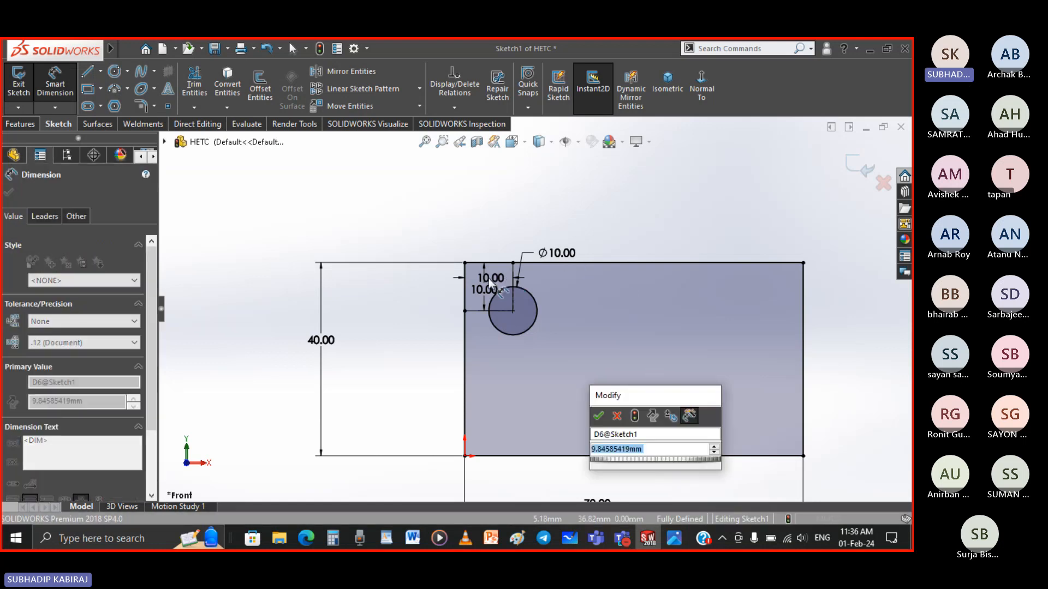
{"action": "type", "text": "10.00mm"}
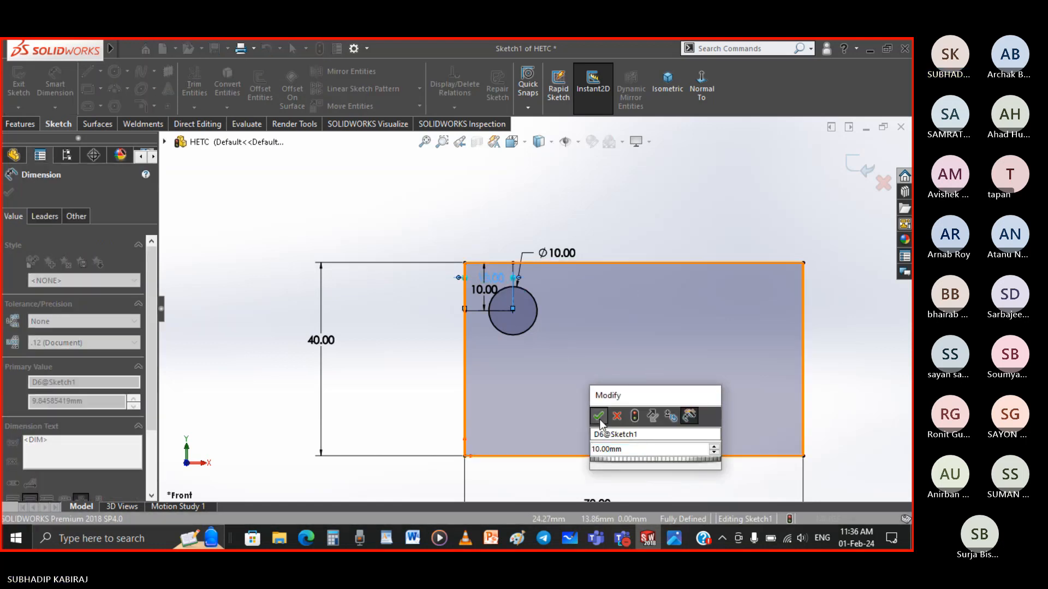
{"action": "key", "text": "Return"}
{"action": "key", "text": "Escape"}
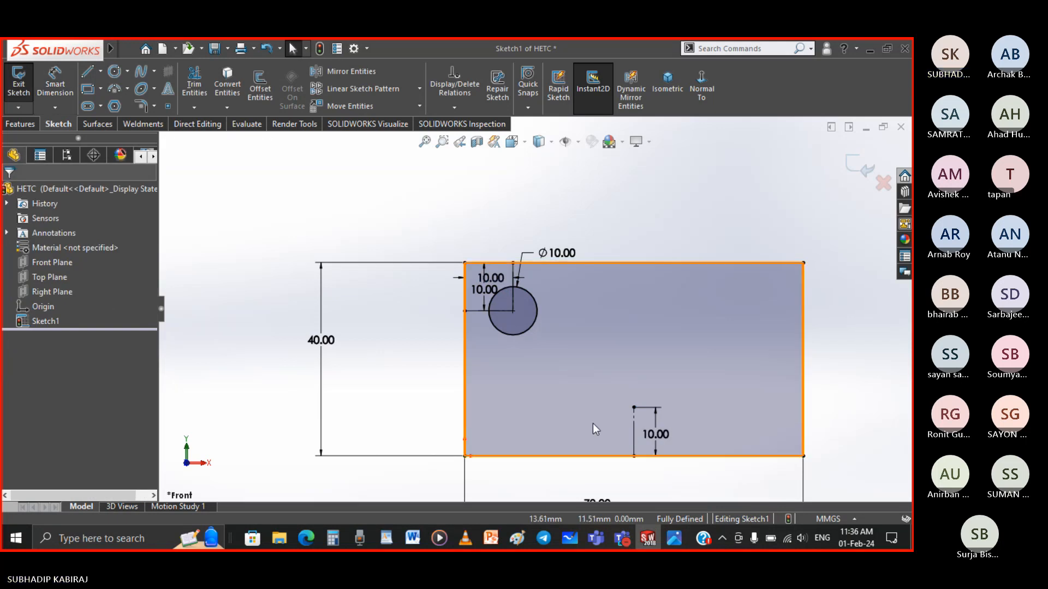
Step: Mirror the 10 mm circle about the vertical construction line to the plate's right side
{"action": "scroll", "coordinate": [678, 422], "scroll_direction": "up", "scroll_amount": 2}
{"action": "scroll", "coordinate": [665, 401], "scroll_direction": "down", "scroll_amount": 3}
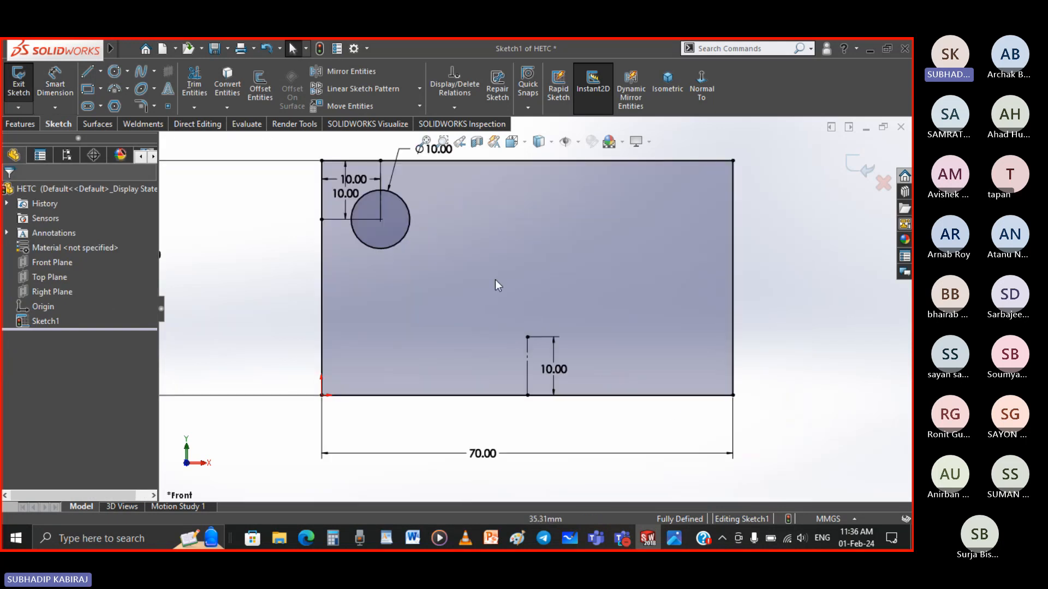
{"action": "left_click", "coordinate": [398, 238]}
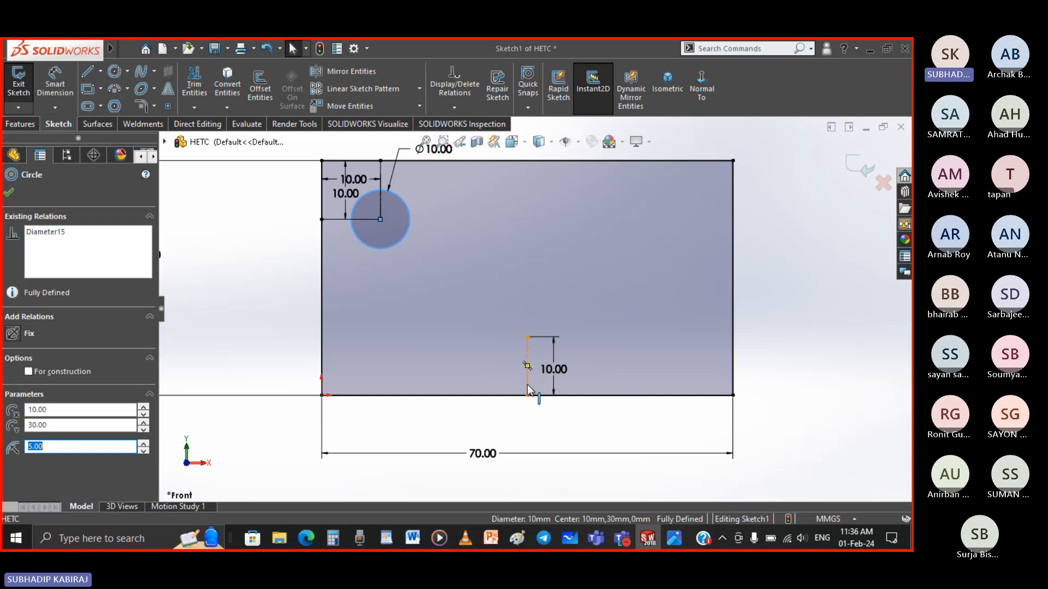
{"action": "left_click", "coordinate": [527, 385], "text": "ctrl"}
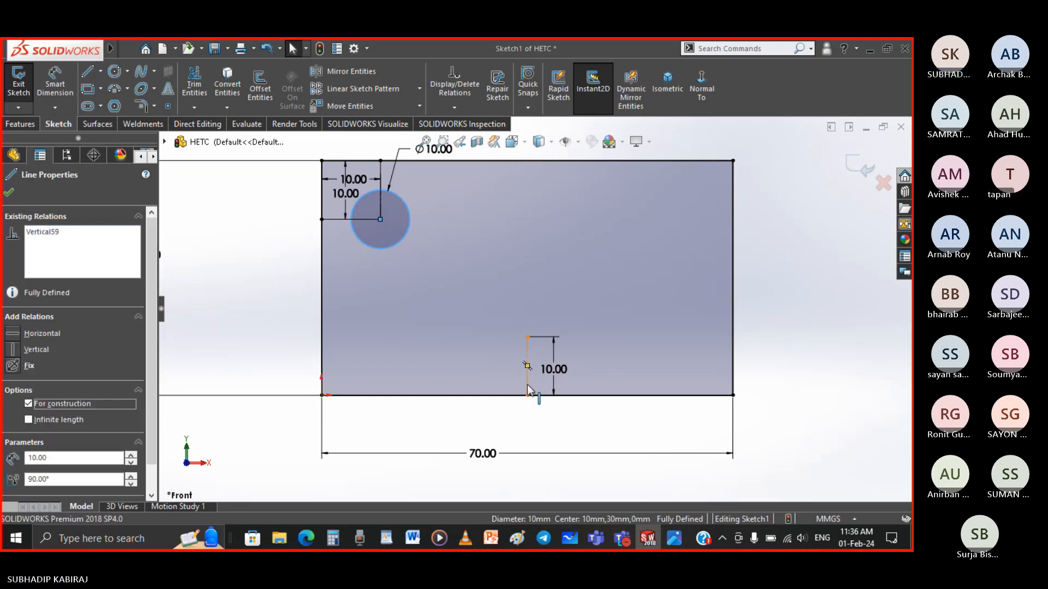
{"action": "left_click", "coordinate": [344, 68]}
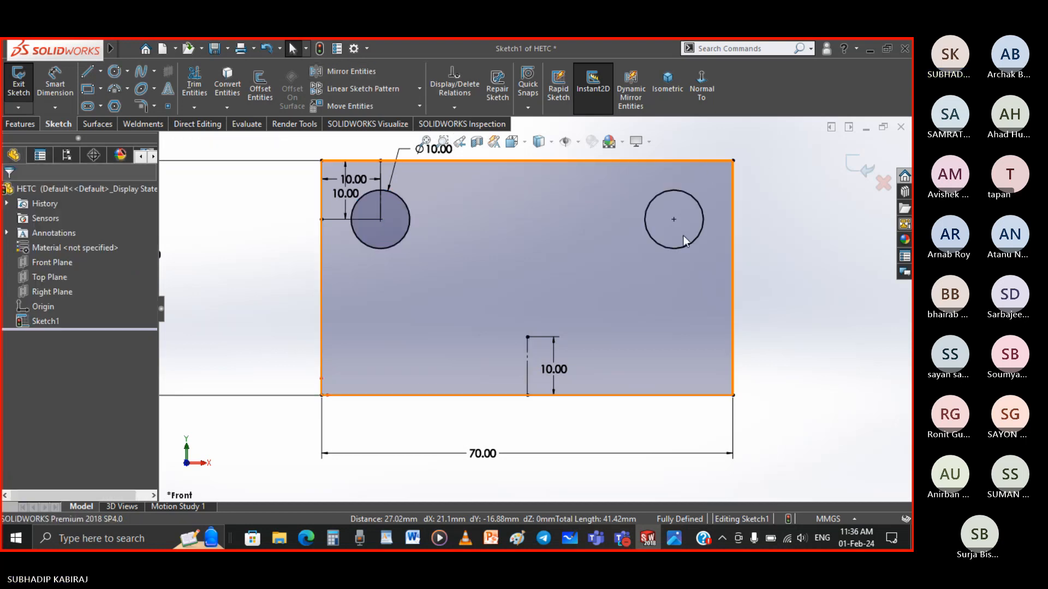
Step: Delete the mirrored circle on the plate's right side
{"action": "scroll", "coordinate": [588, 351], "scroll_direction": "up", "scroll_amount": 2}
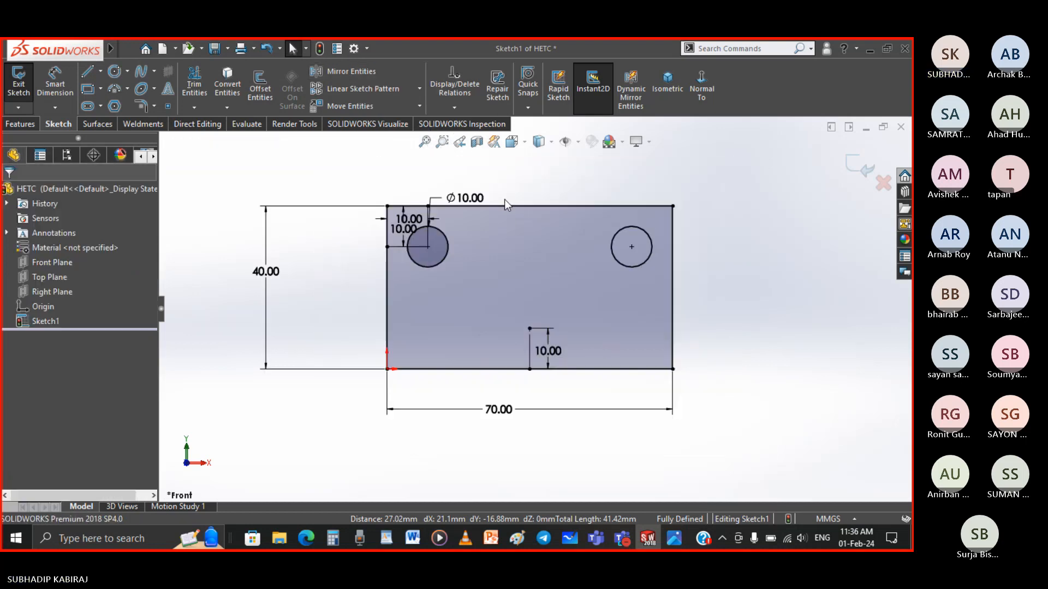
{"action": "scroll", "coordinate": [505, 198], "scroll_direction": "down", "scroll_amount": 2}
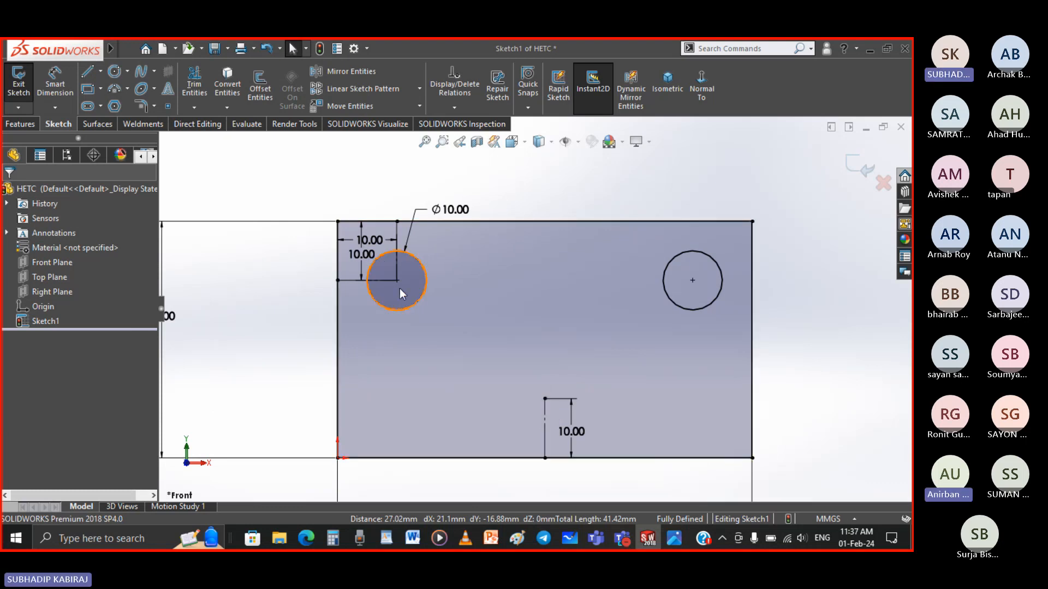
{"action": "left_click", "coordinate": [683, 312]}
{"action": "key", "text": "Delete"}
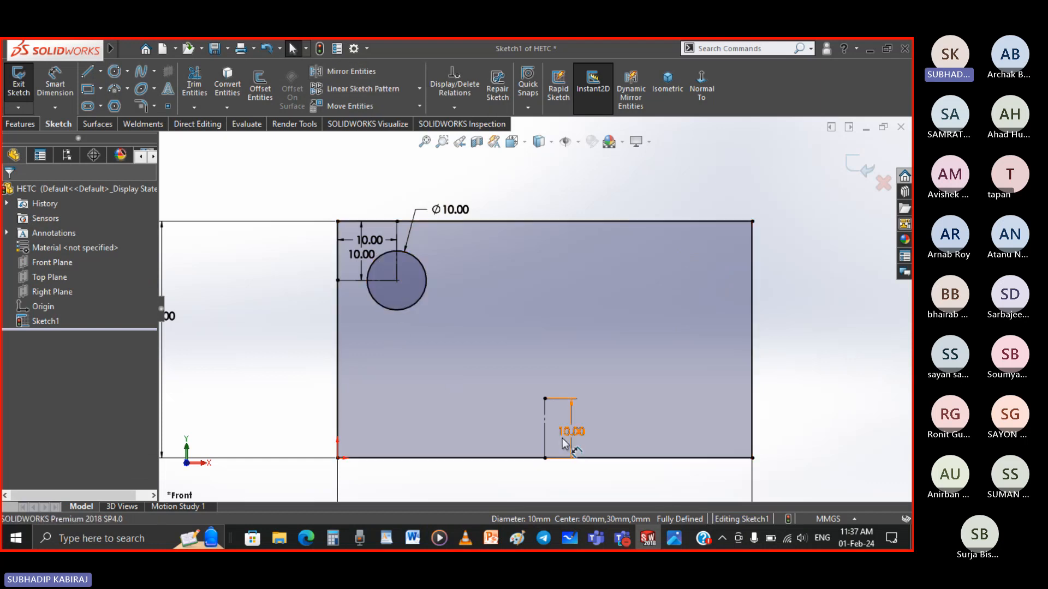
Step: Mirror the remaining circle in the plate's upper-left corner about the vertical construction line once more
{"action": "scroll", "coordinate": [530, 366], "scroll_direction": "up", "scroll_amount": 3}
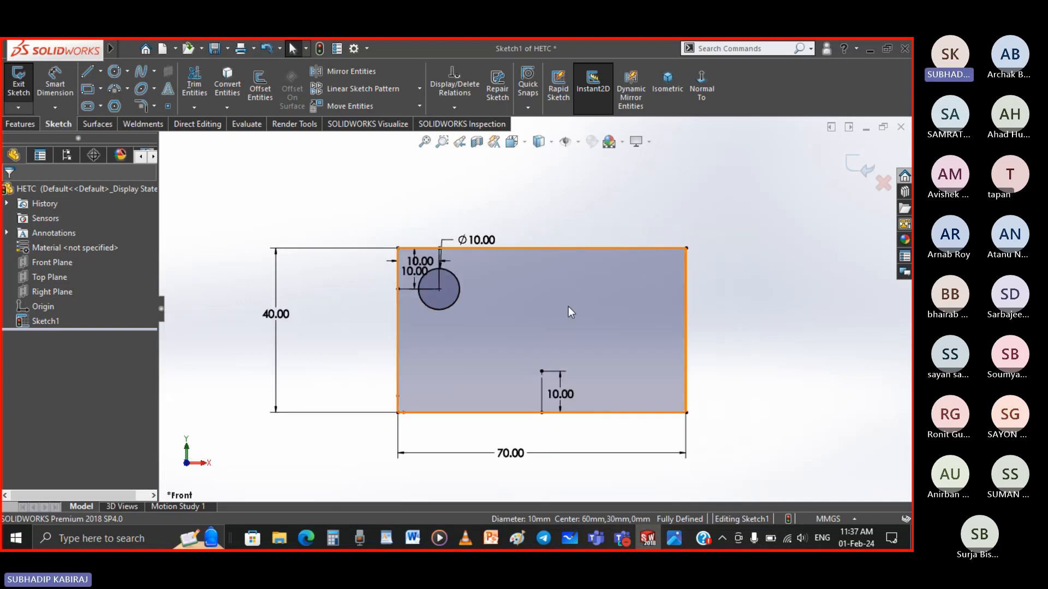
{"action": "scroll", "coordinate": [569, 312], "scroll_direction": "down", "scroll_amount": 2}
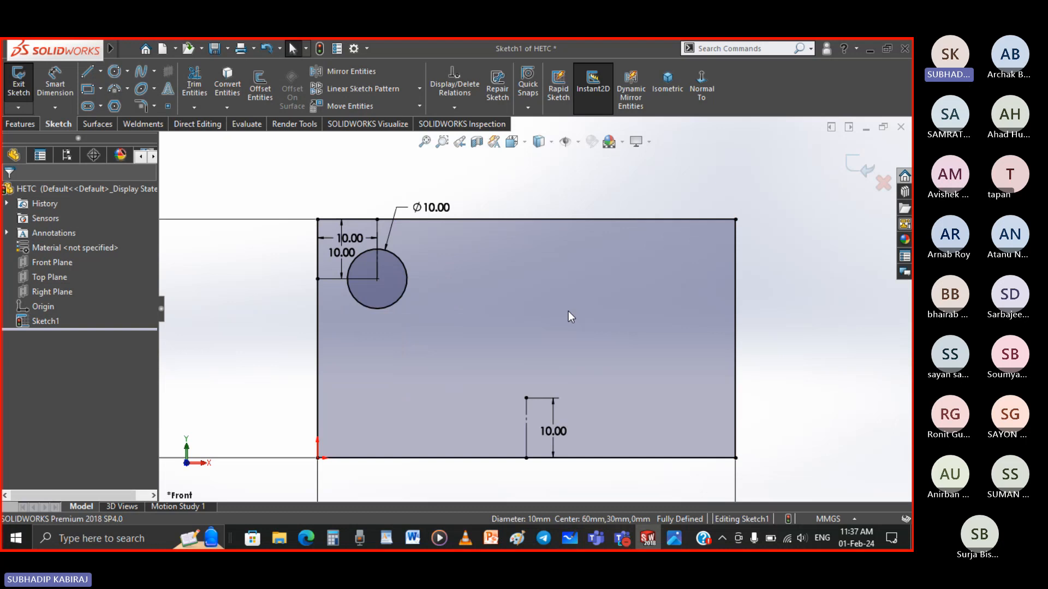
{"action": "left_click", "coordinate": [384, 308]}
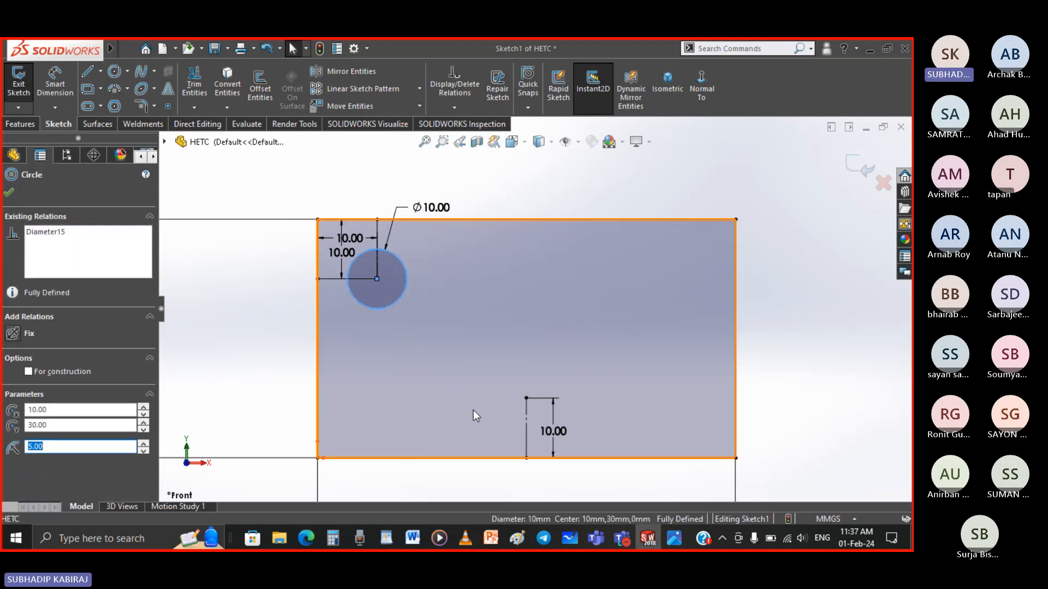
{"action": "left_click", "coordinate": [525, 440]}
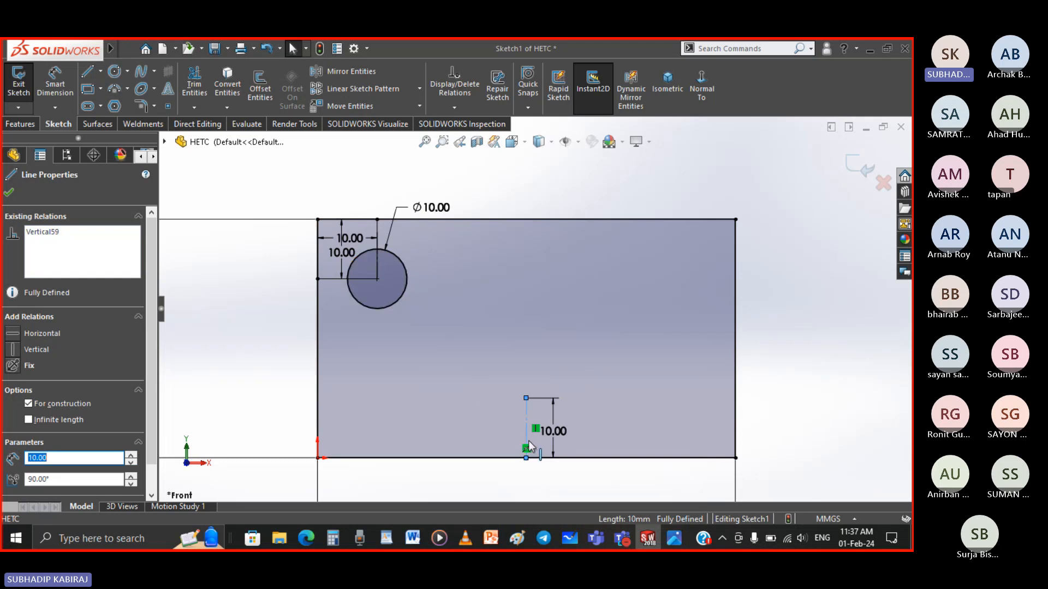
{"action": "left_click", "coordinate": [394, 303], "text": "ctrl"}
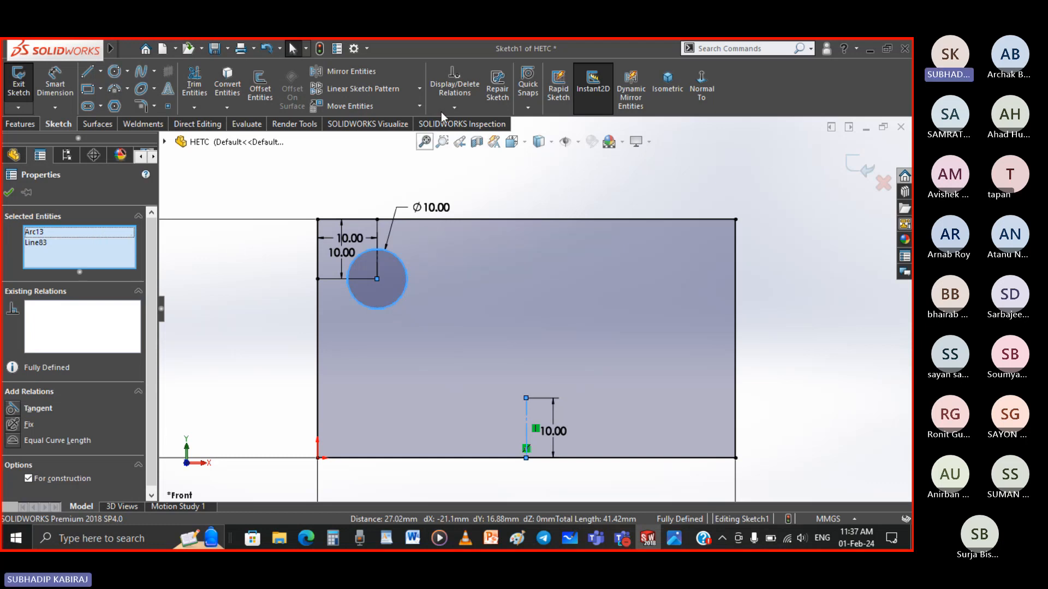
{"action": "left_click", "coordinate": [359, 71]}
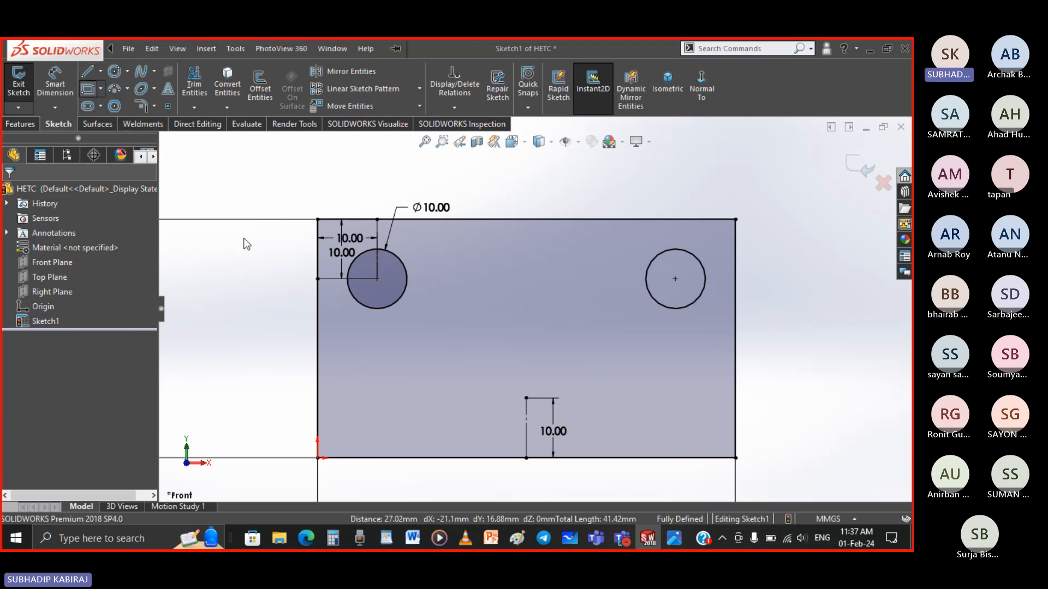
Step: Sketch a corner rectangle about 25.7 by 12.2 mm between the two circles, starting on the plate's top edge
{"action": "left_click", "coordinate": [452, 220]}
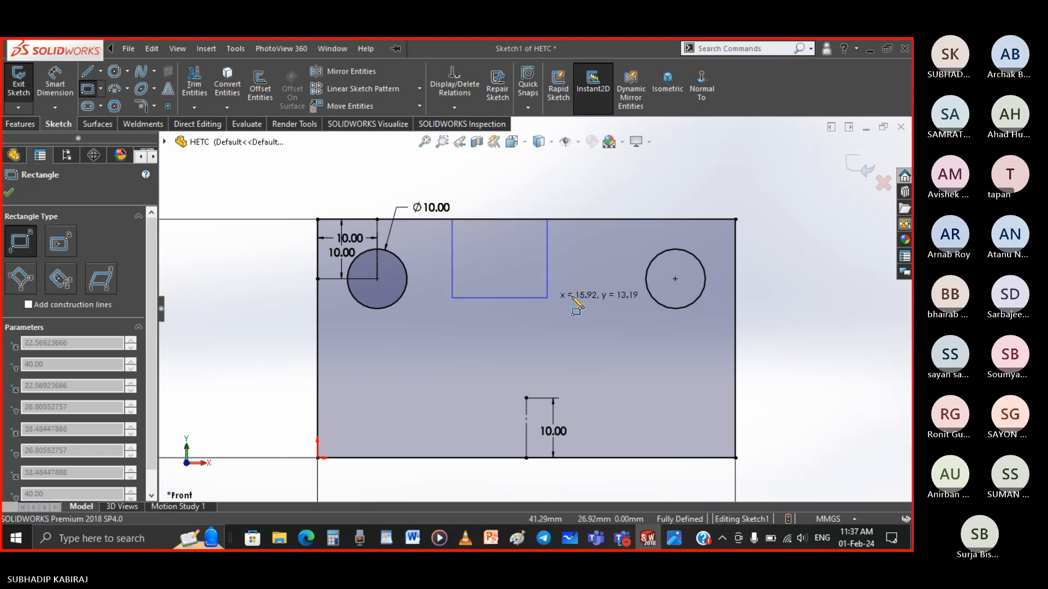
{"action": "left_click", "coordinate": [606, 292]}
{"action": "key", "text": "Escape"}
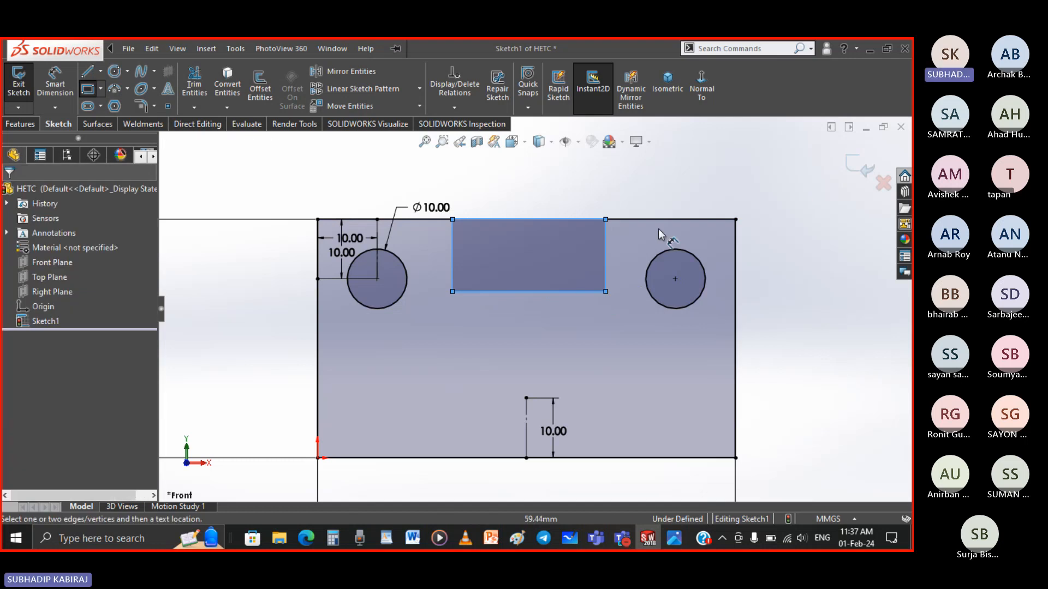
Step: Dimension the notch rectangle between the circles as 30 mm wide and 15 mm deep
{"action": "left_click", "coordinate": [580, 292]}
{"action": "left_click", "coordinate": [561, 262]}
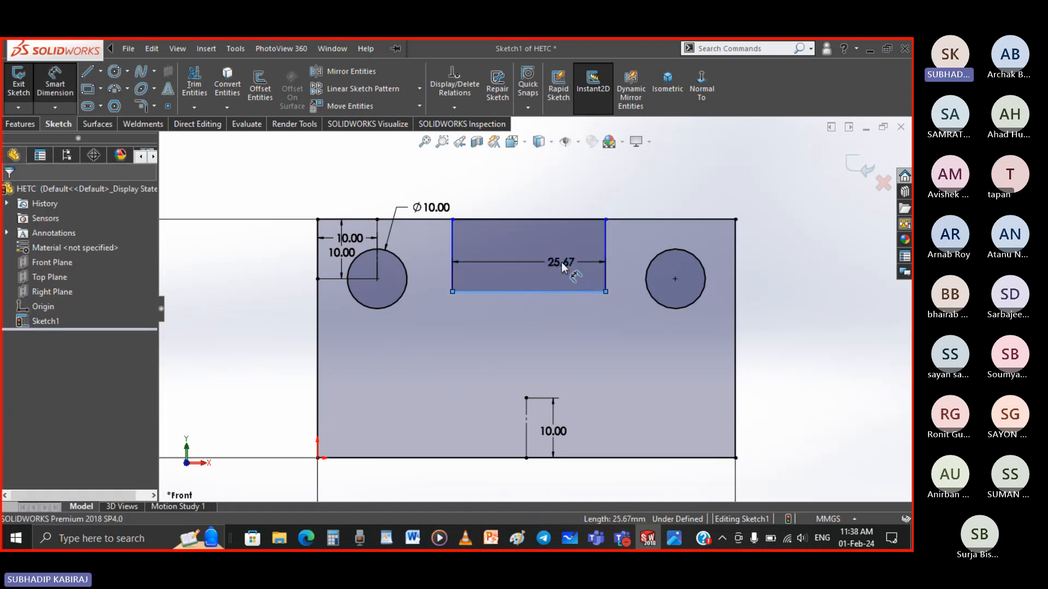
{"action": "type", "text": "30"}
{"action": "key", "text": "Return"}
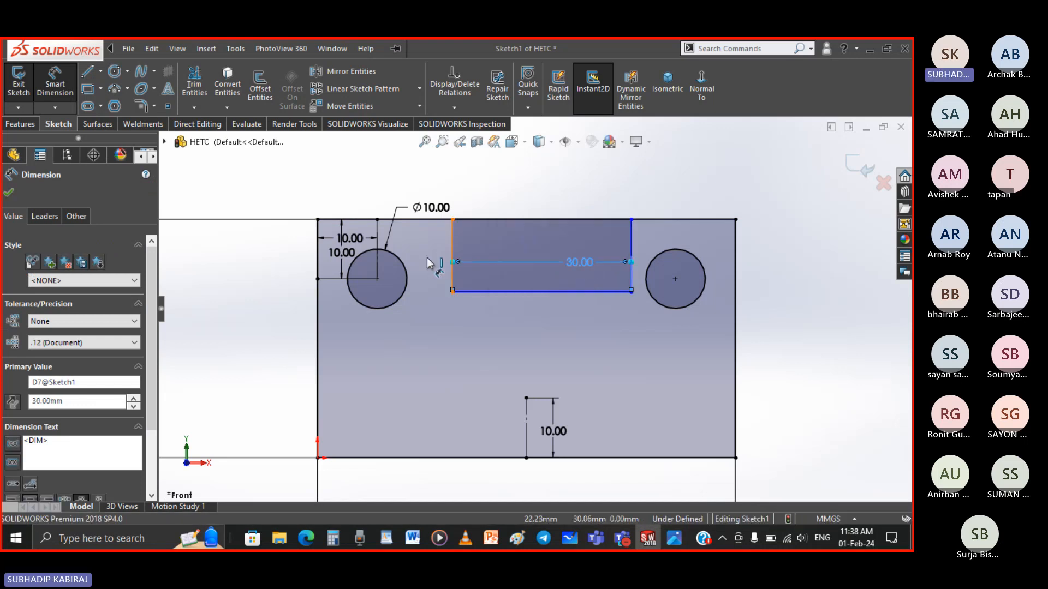
{"action": "left_click", "coordinate": [452, 279]}
{"action": "left_click", "coordinate": [429, 254]}
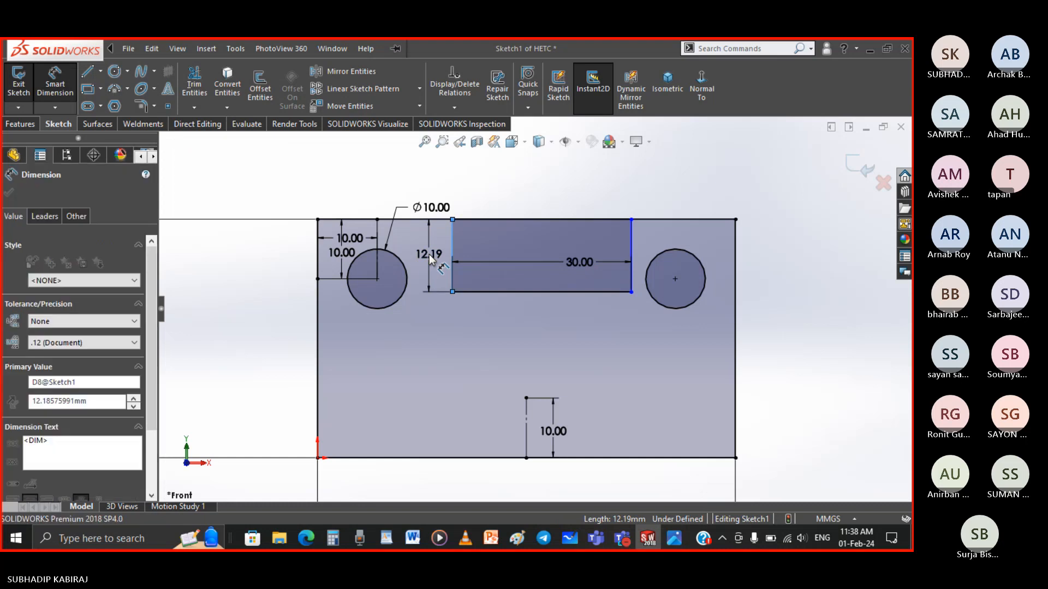
{"action": "key", "text": "Return"}
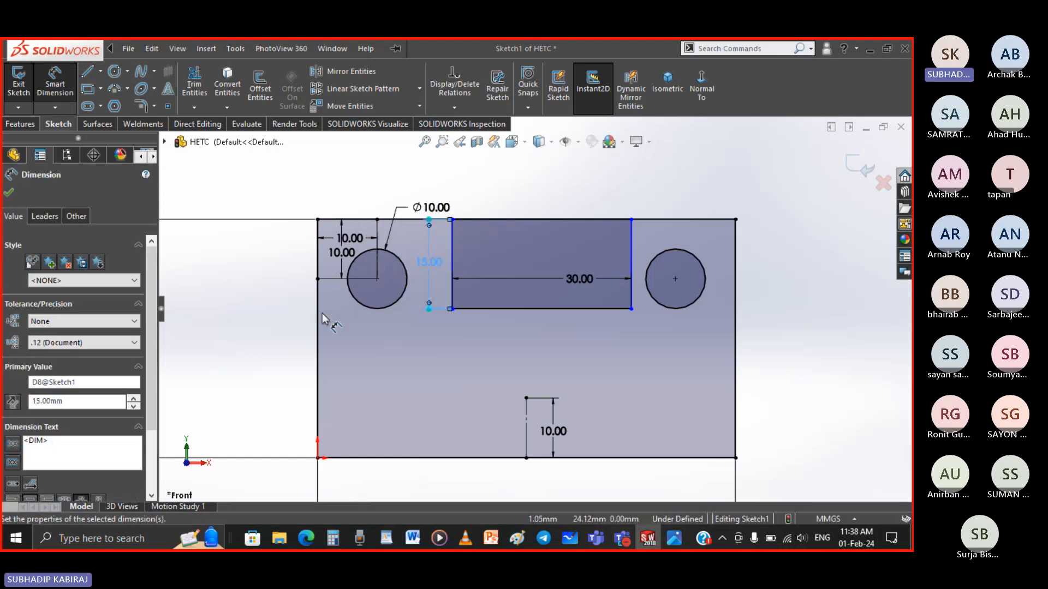
Step: Dimension the distance from the plate's left edge to the notch rectangle's left side as 20 mm
{"action": "left_click", "coordinate": [318, 315]}
{"action": "left_click", "coordinate": [452, 299]}
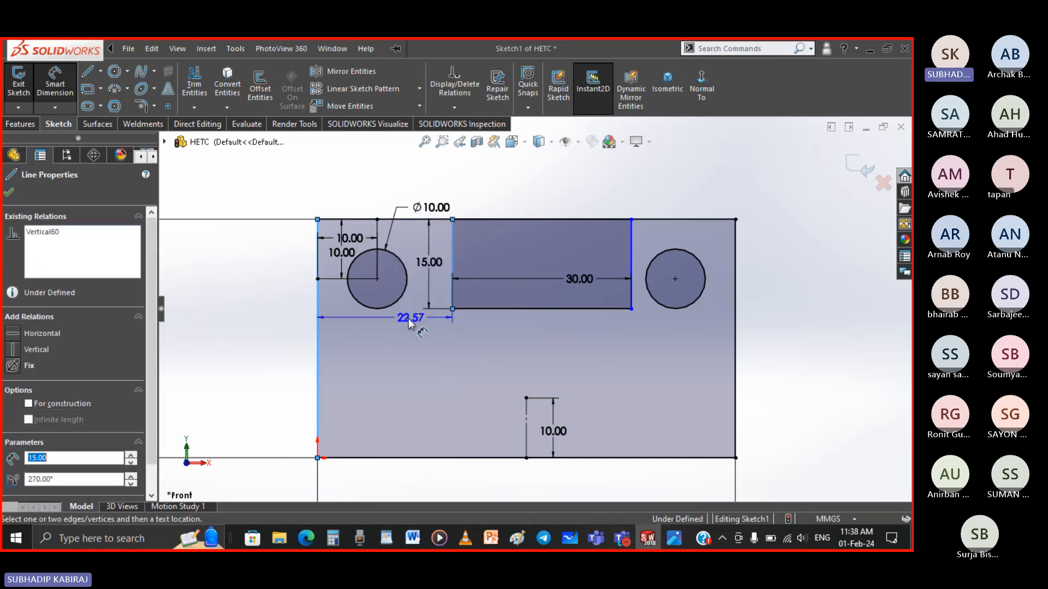
{"action": "left_click", "coordinate": [405, 325]}
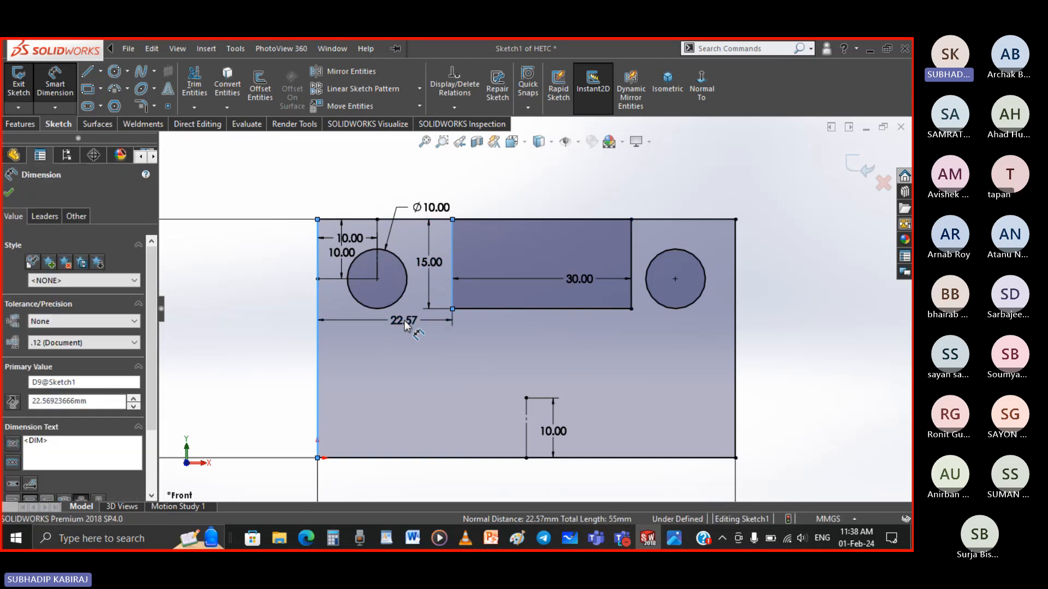
{"action": "type", "text": "20"}
{"action": "key", "text": "Return"}
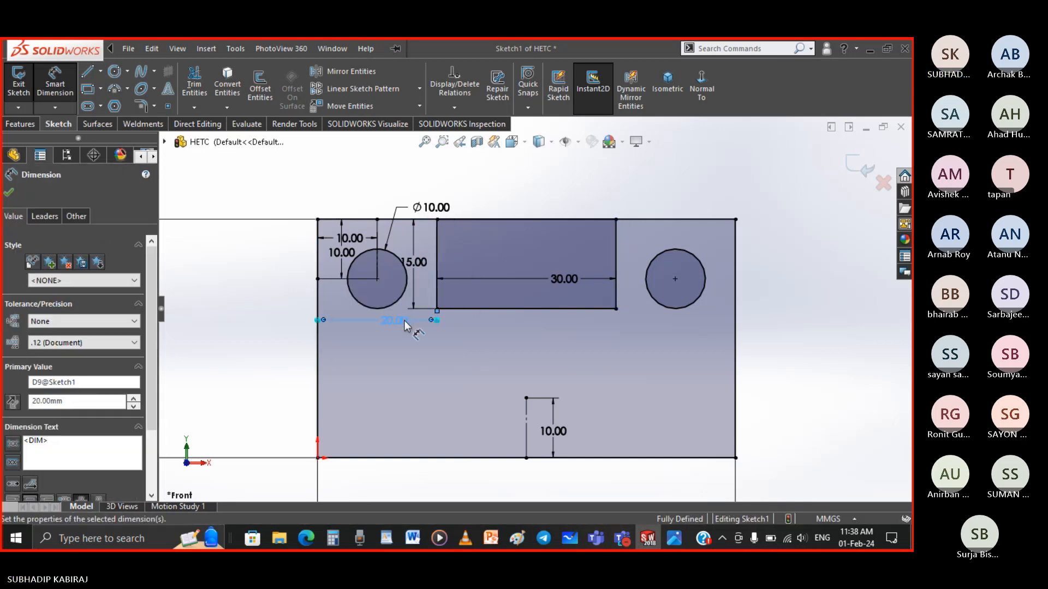
{"action": "key", "text": "f"}
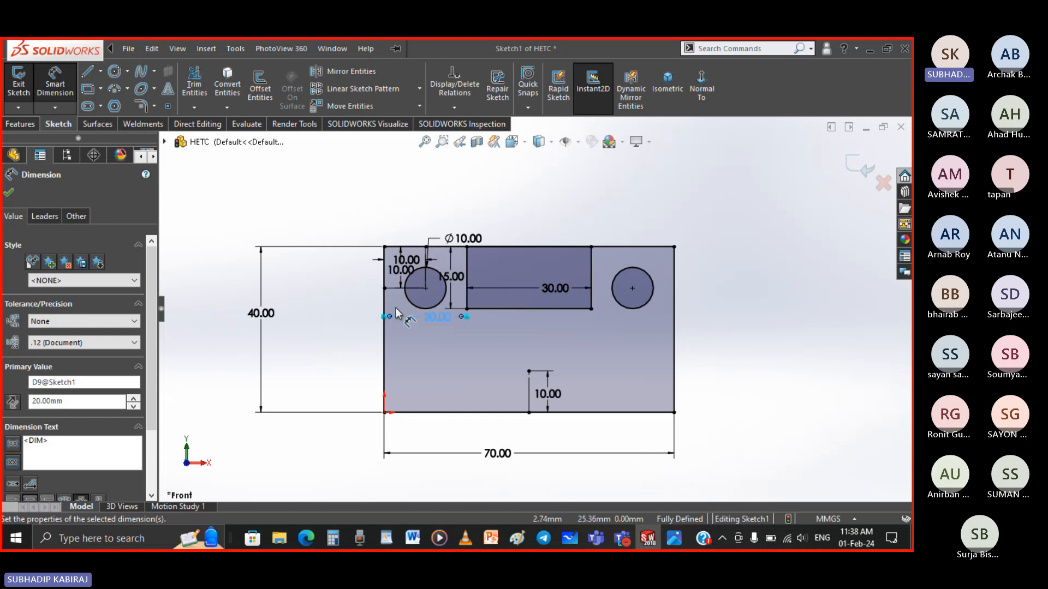
Step: Trim away the plate's top edge segment spanning the notch between the two circles, leaving the notch open
{"action": "left_click", "coordinate": [397, 313]}
{"action": "key", "text": "Escape"}
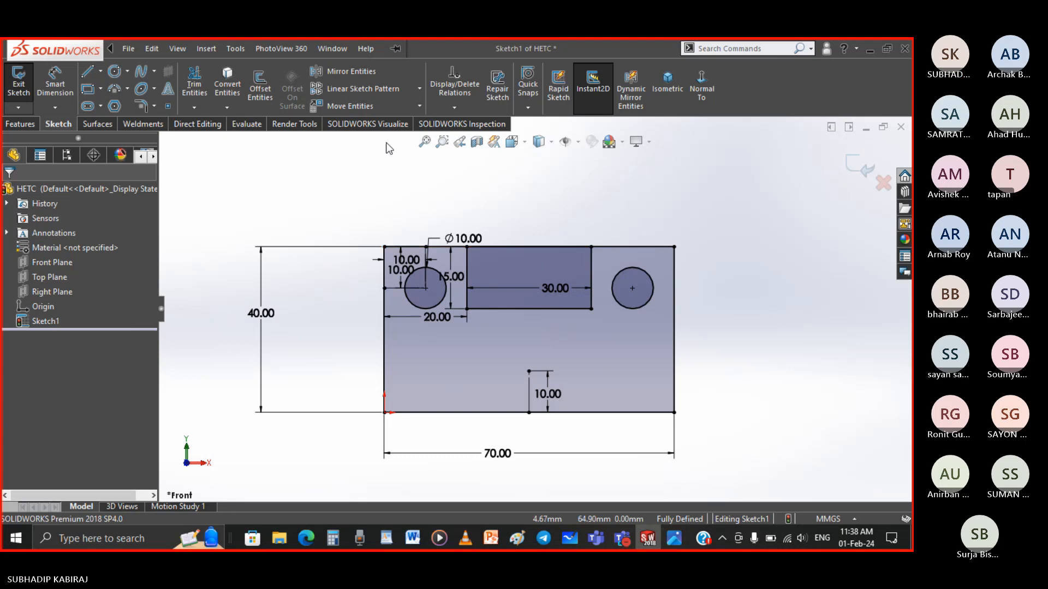
{"action": "left_click", "coordinate": [195, 80]}
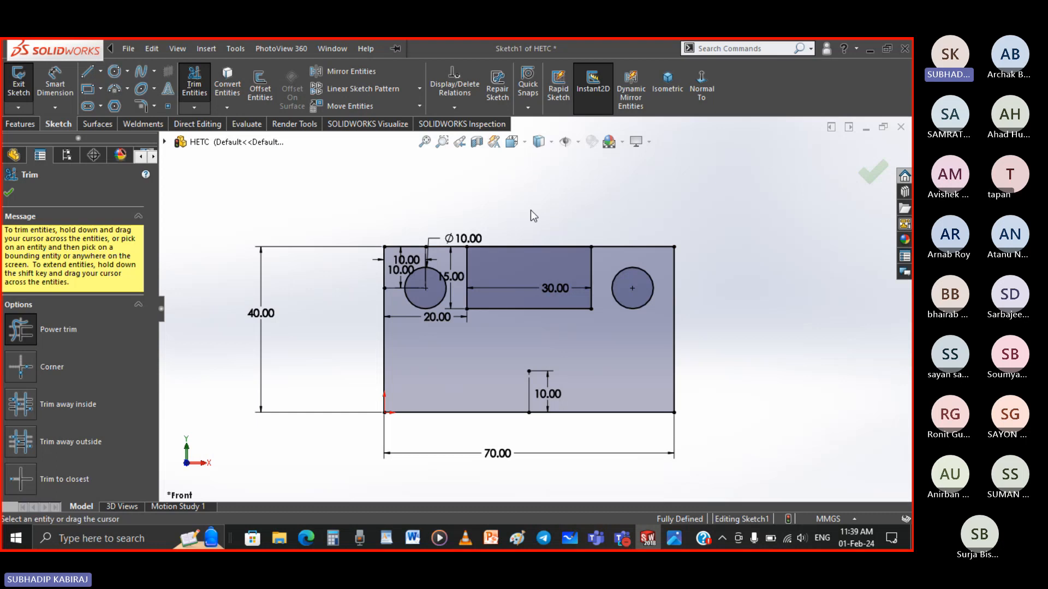
{"action": "left_click_drag", "start_coordinate": [531, 212], "coordinate": [536, 256]}
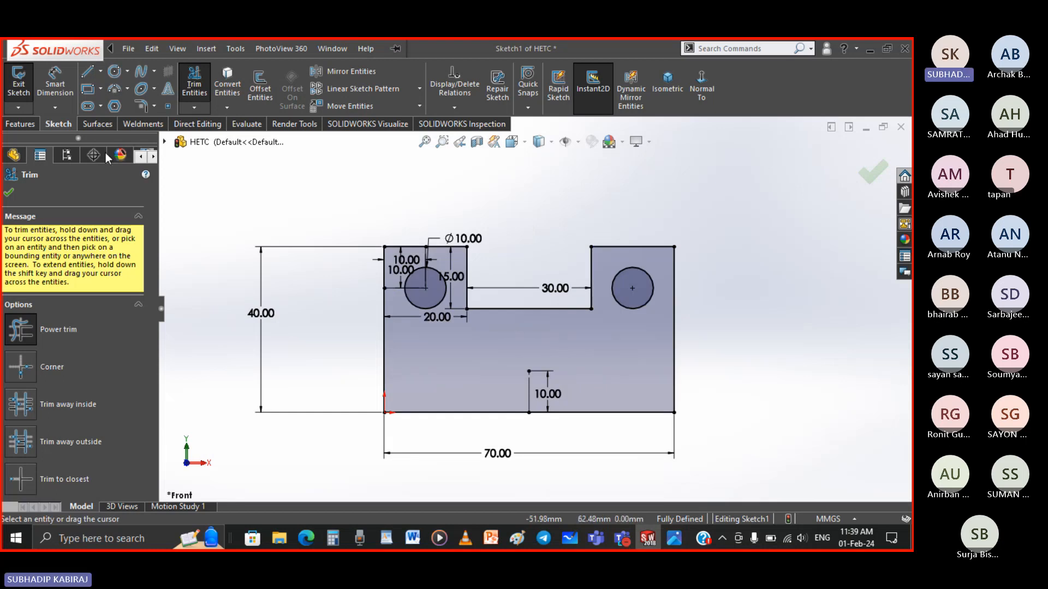
{"action": "left_click", "coordinate": [9, 193]}
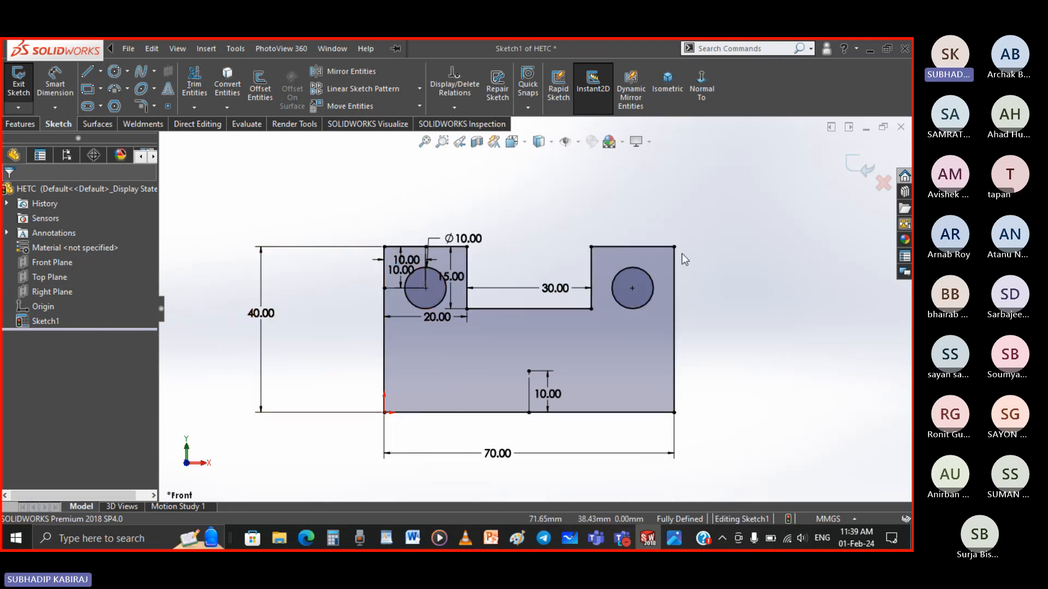
Step: Round the plate's two upper outer corners with 5 mm sketch fillets
{"action": "left_click", "coordinate": [143, 106]}
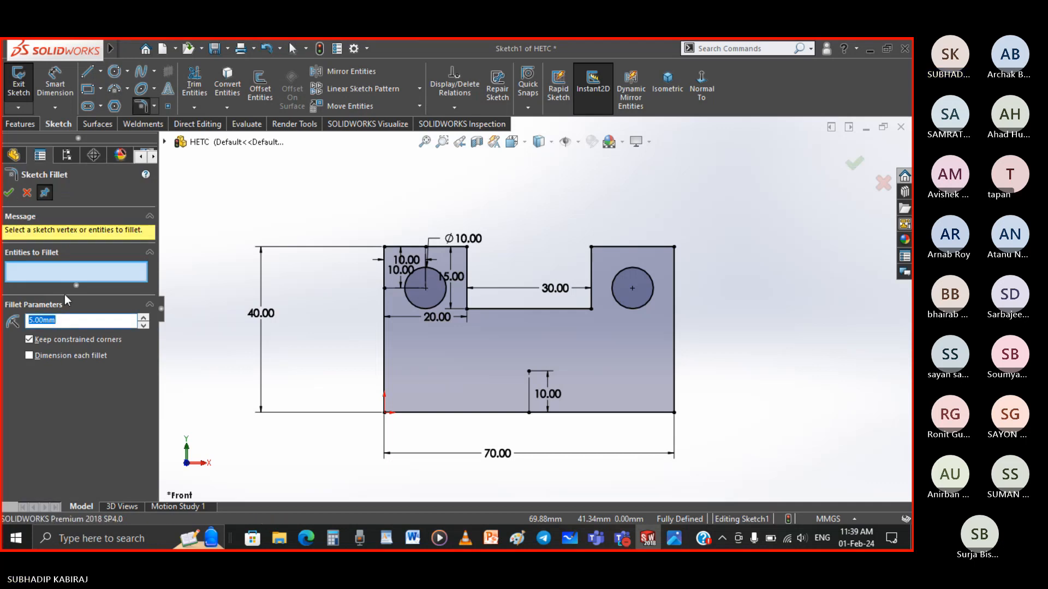
{"action": "left_click", "coordinate": [384, 248]}
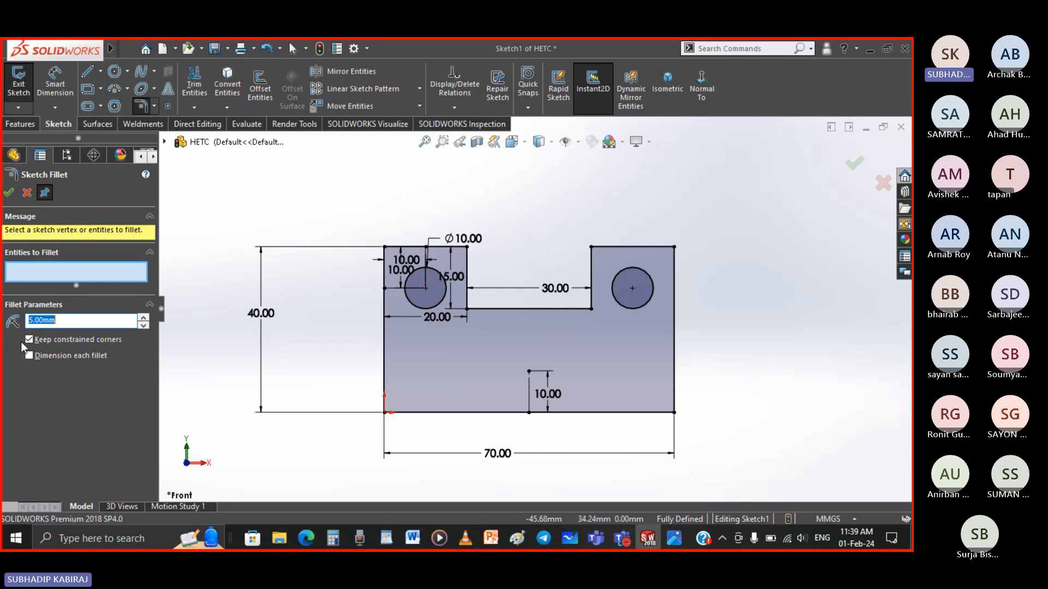
{"action": "left_click", "coordinate": [385, 247]}
{"action": "left_click", "coordinate": [674, 248]}
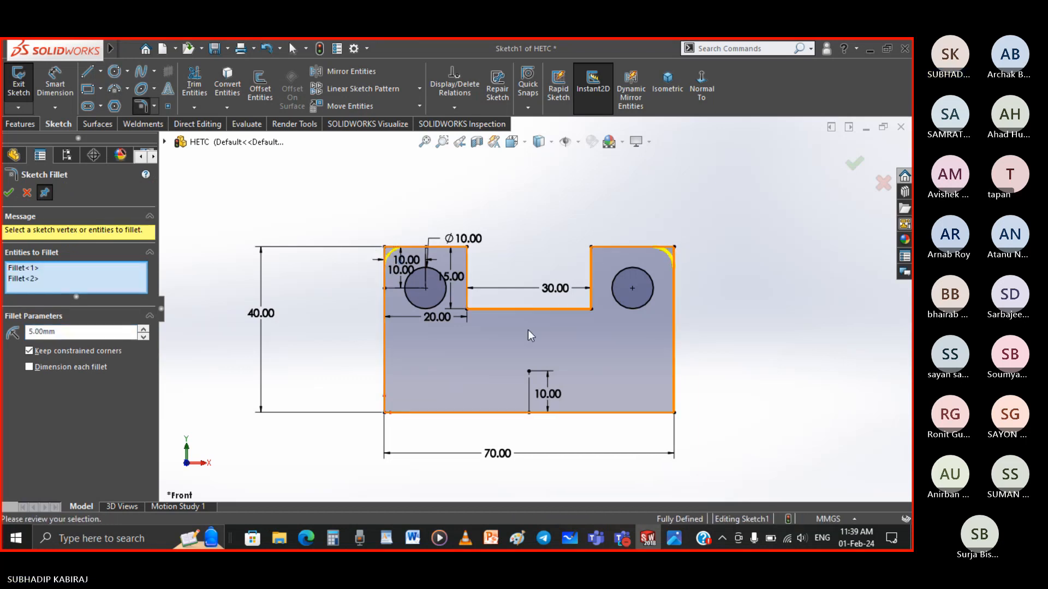
{"action": "left_click", "coordinate": [9, 191]}
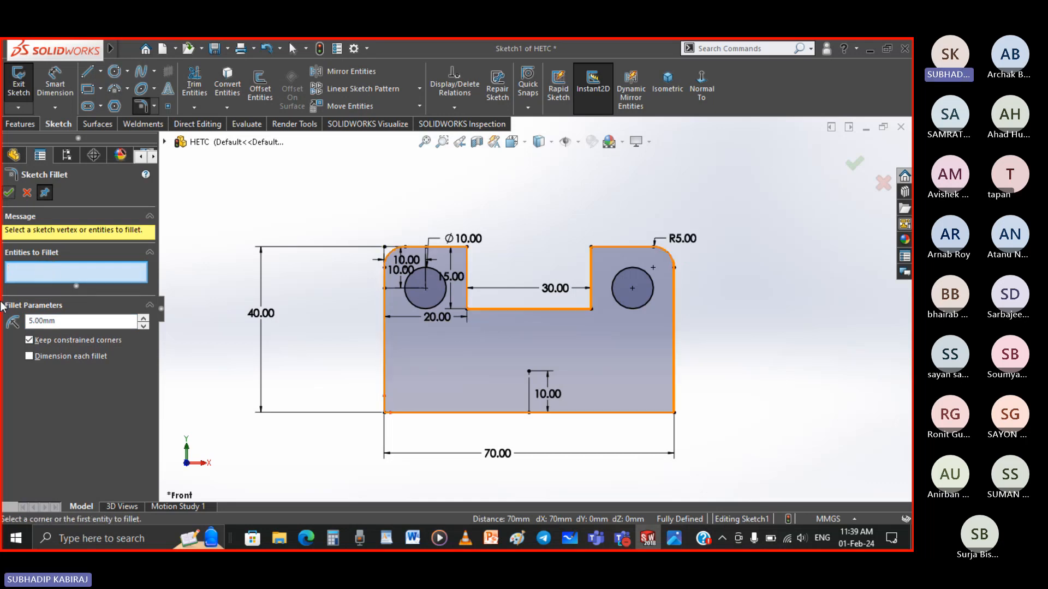
Step: Round the two lower corners of the notch with 10 mm sketch fillets
{"action": "left_click", "coordinate": [73, 320]}
{"action": "type", "text": "10"}
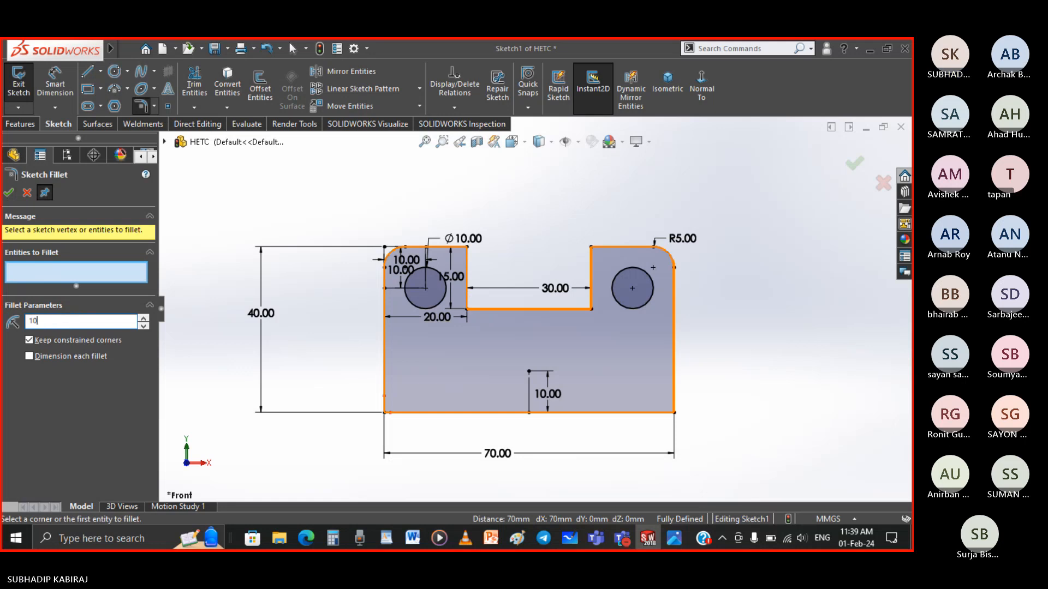
{"action": "left_click", "coordinate": [468, 309]}
{"action": "left_click", "coordinate": [594, 313]}
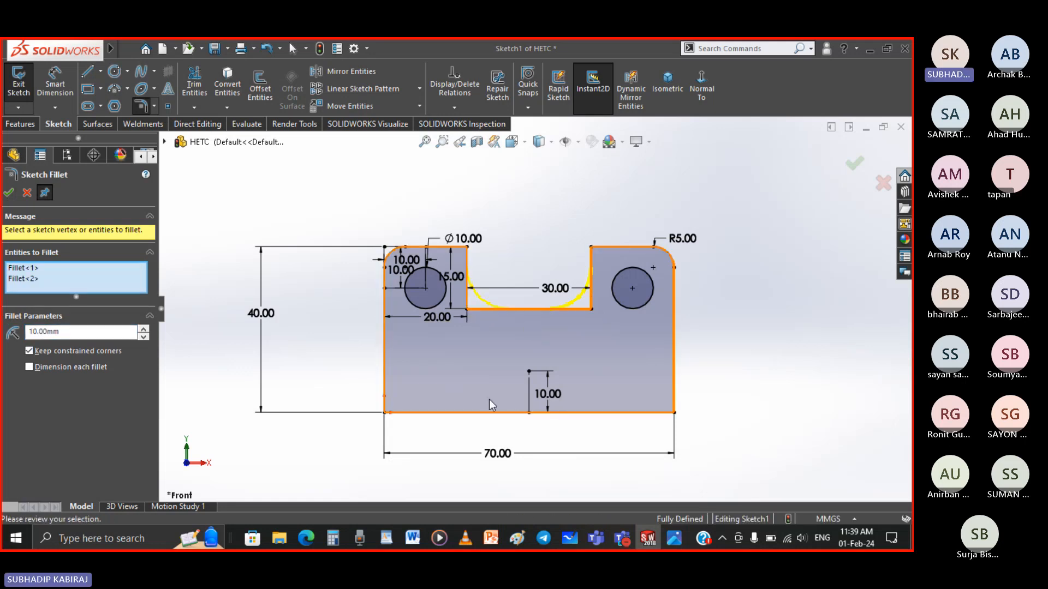
{"action": "left_click", "coordinate": [8, 192]}
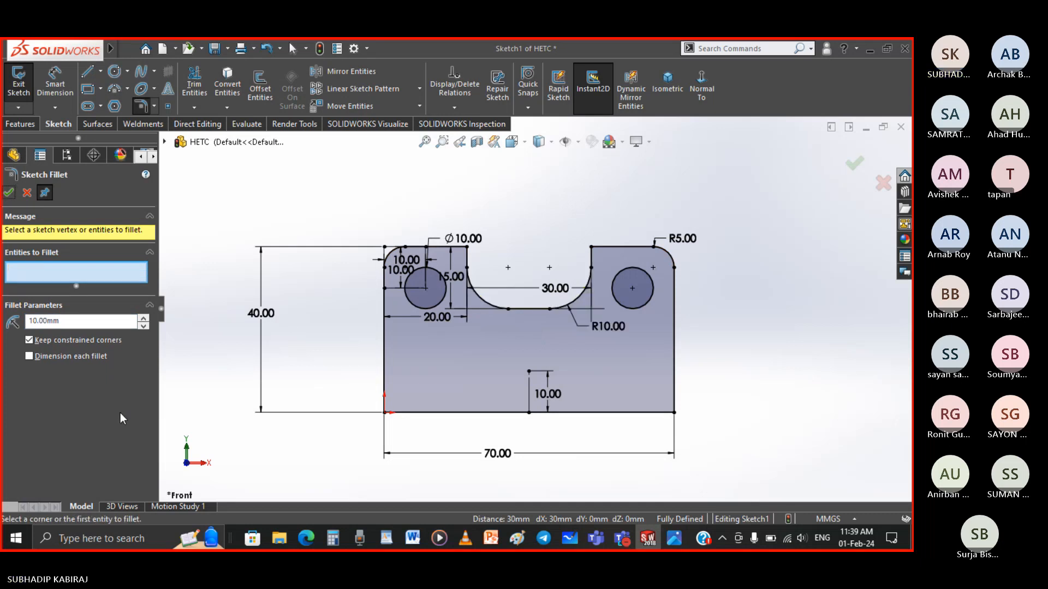
{"action": "left_click", "coordinate": [8, 192]}
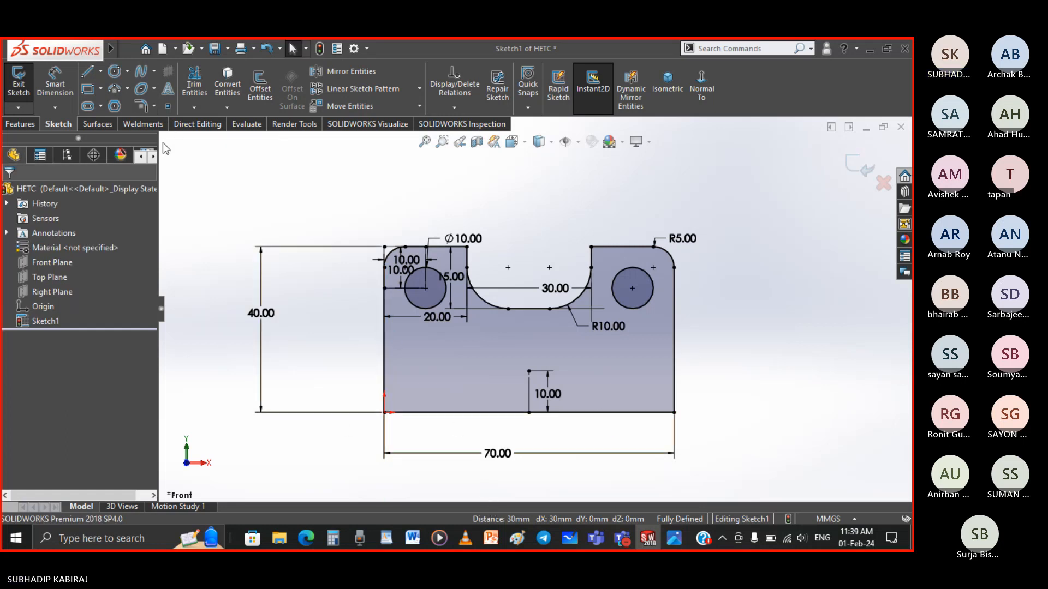
Step: Chamfer the plate's two lower corners with an equal distance of 20 mm, checking the Slide12 reference drawing for the size
{"action": "left_click", "coordinate": [154, 107]}
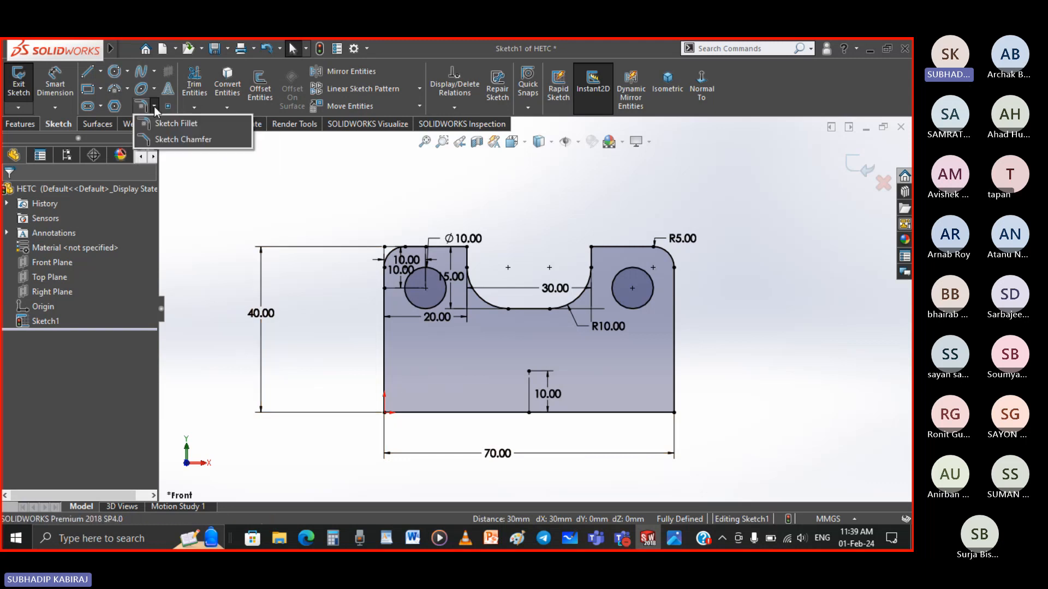
{"action": "left_click", "coordinate": [163, 141]}
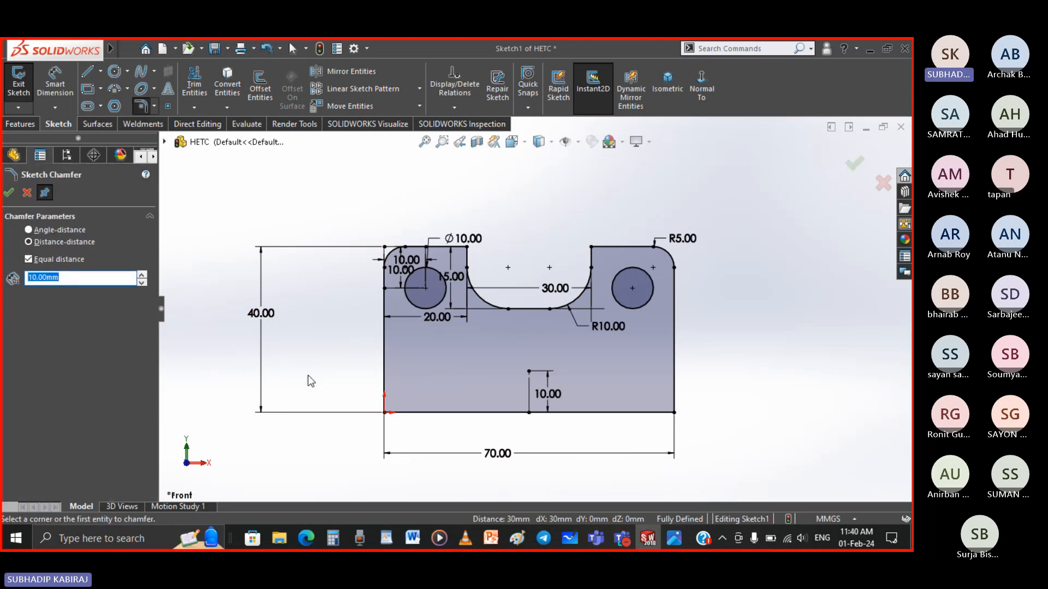
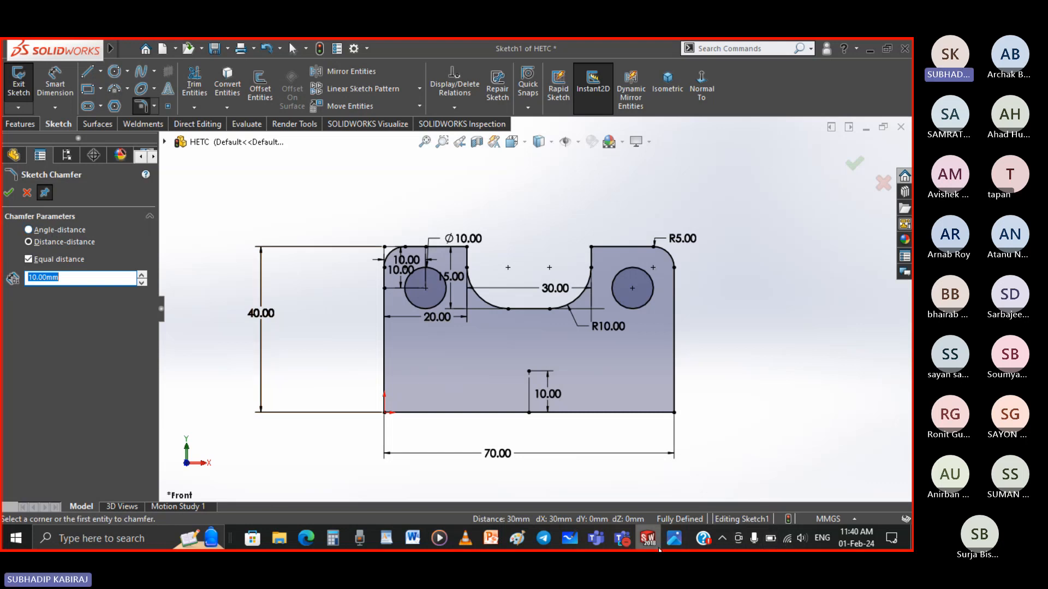
{"action": "left_click", "coordinate": [674, 541]}
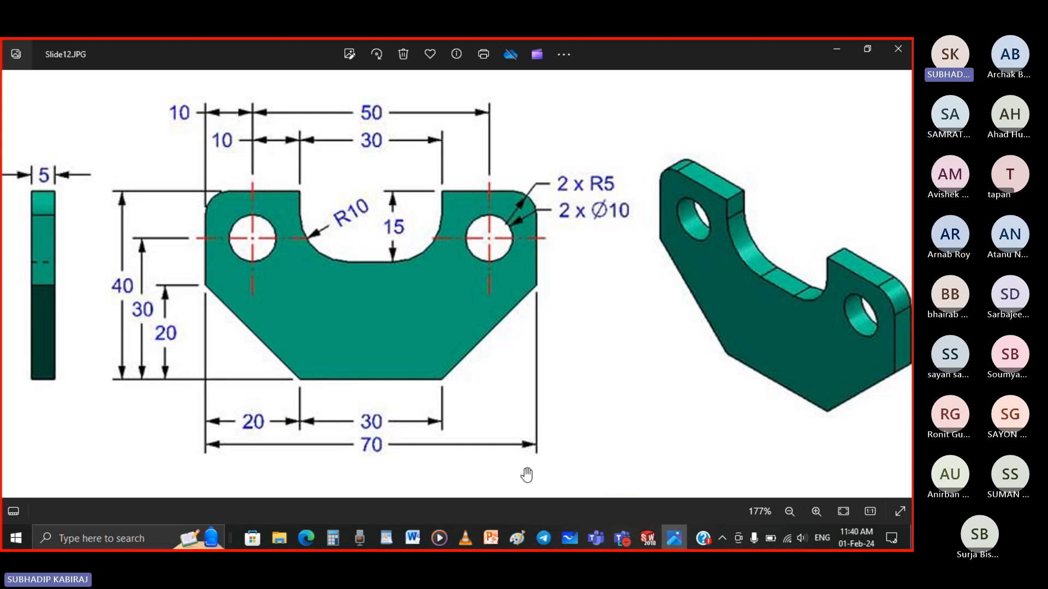
{"action": "left_click", "coordinate": [647, 539]}
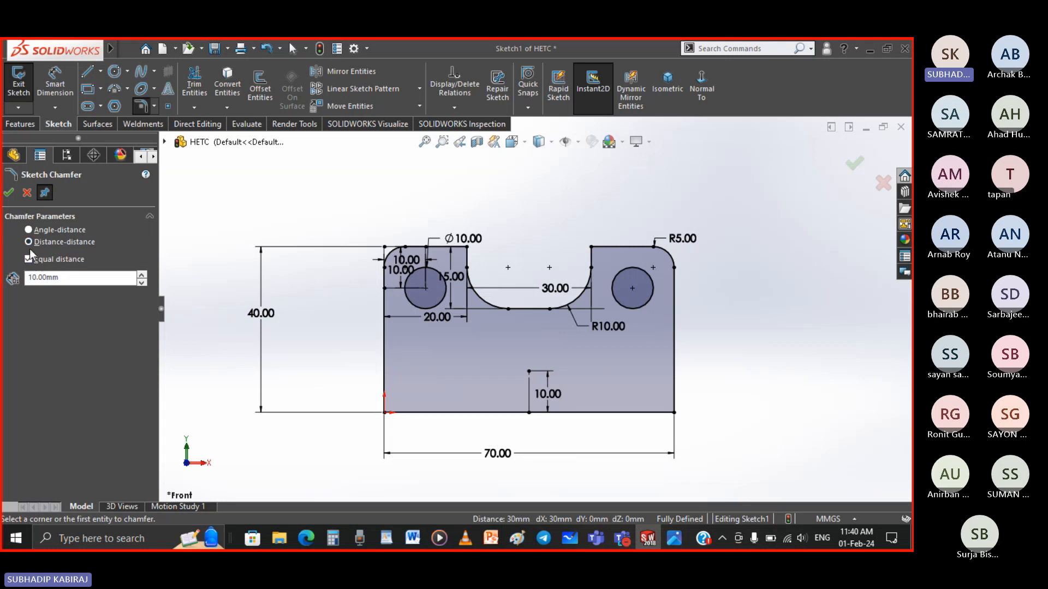
{"action": "double_click", "coordinate": [68, 278]}
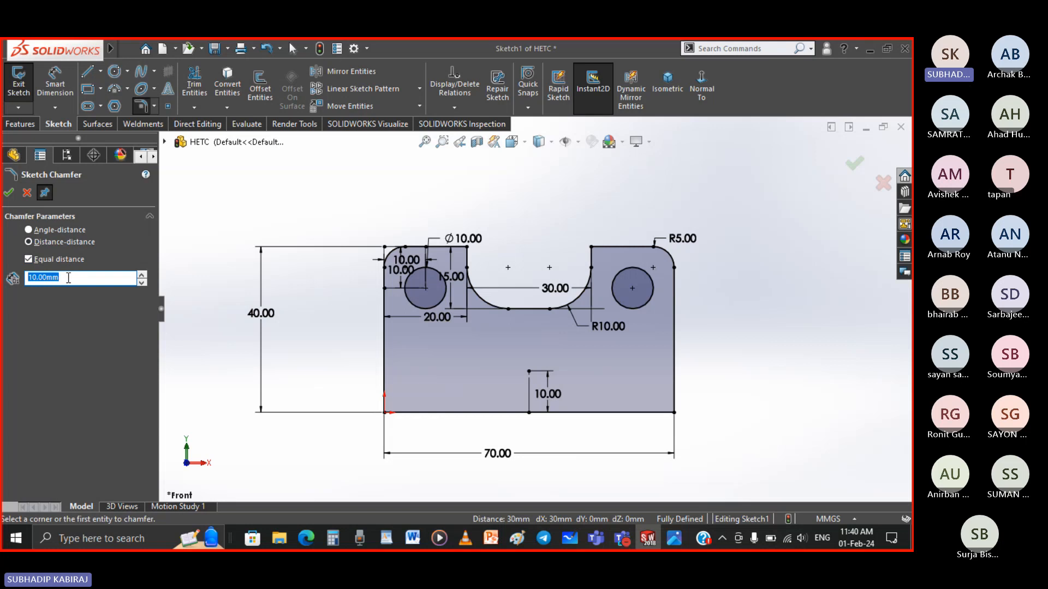
{"action": "type", "text": "20"}
{"action": "key", "text": "Return"}
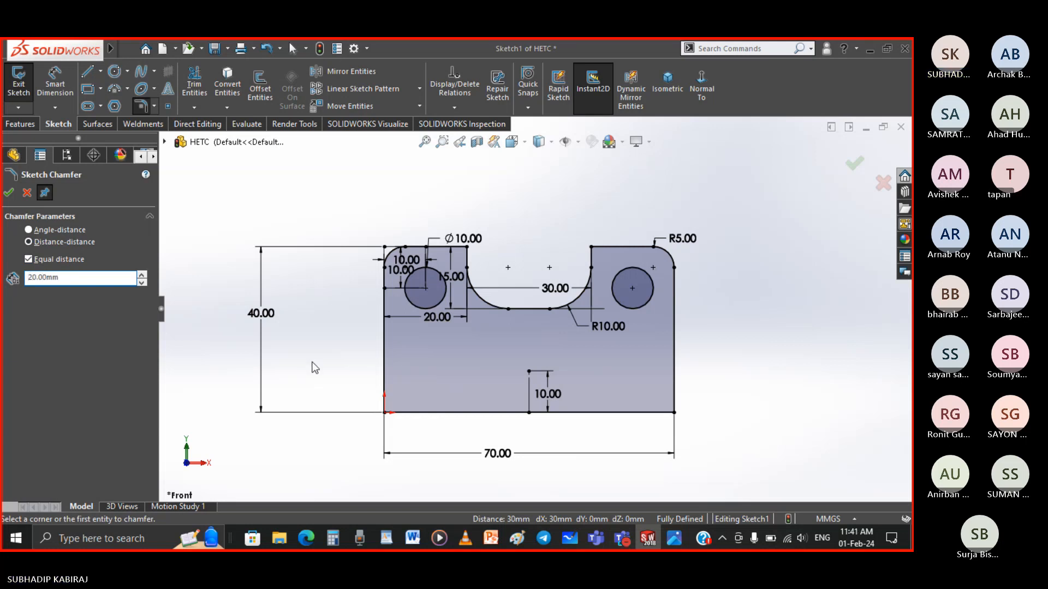
{"action": "left_click", "coordinate": [385, 414]}
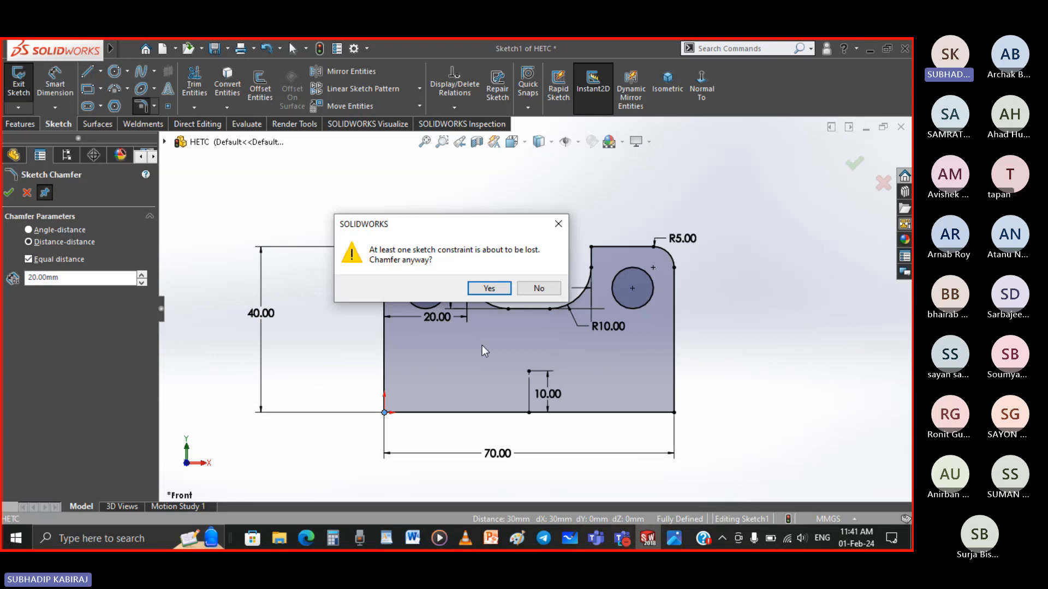
{"action": "left_click", "coordinate": [494, 289]}
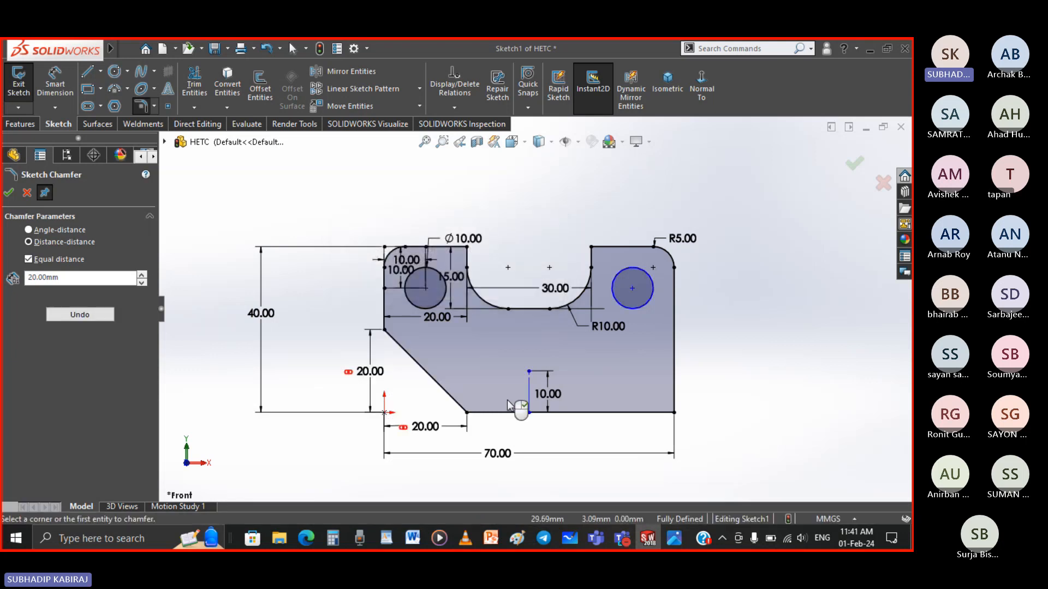
{"action": "left_click", "coordinate": [674, 413]}
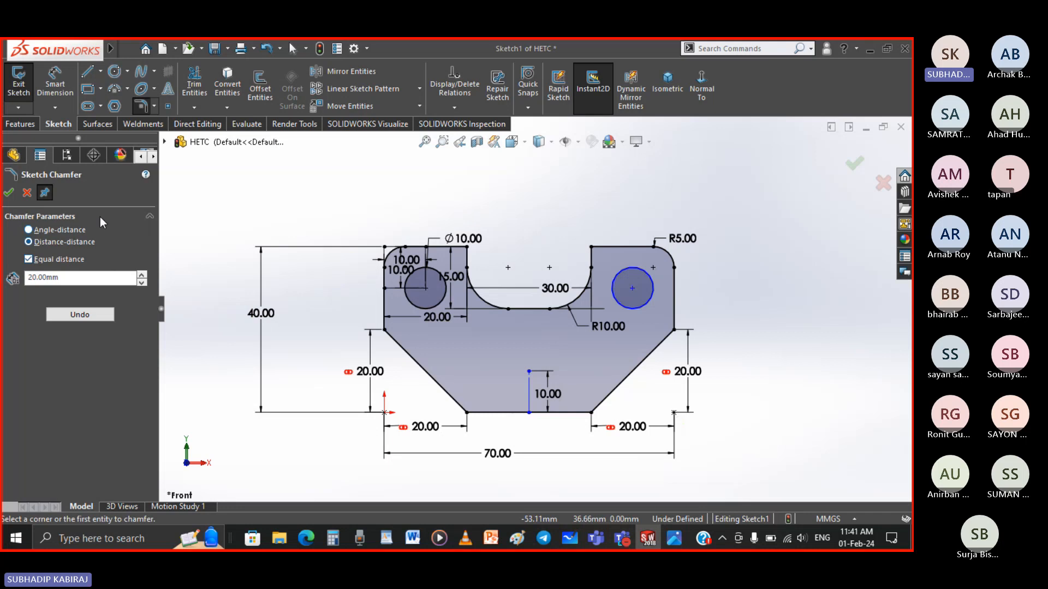
{"action": "left_click", "coordinate": [43, 193]}
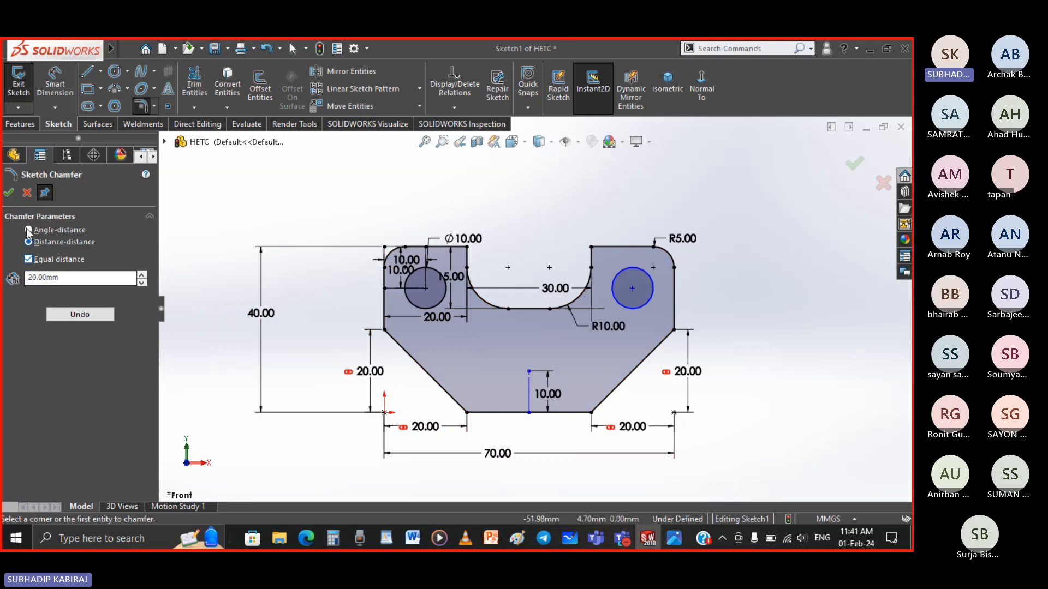
{"action": "left_click", "coordinate": [8, 192]}
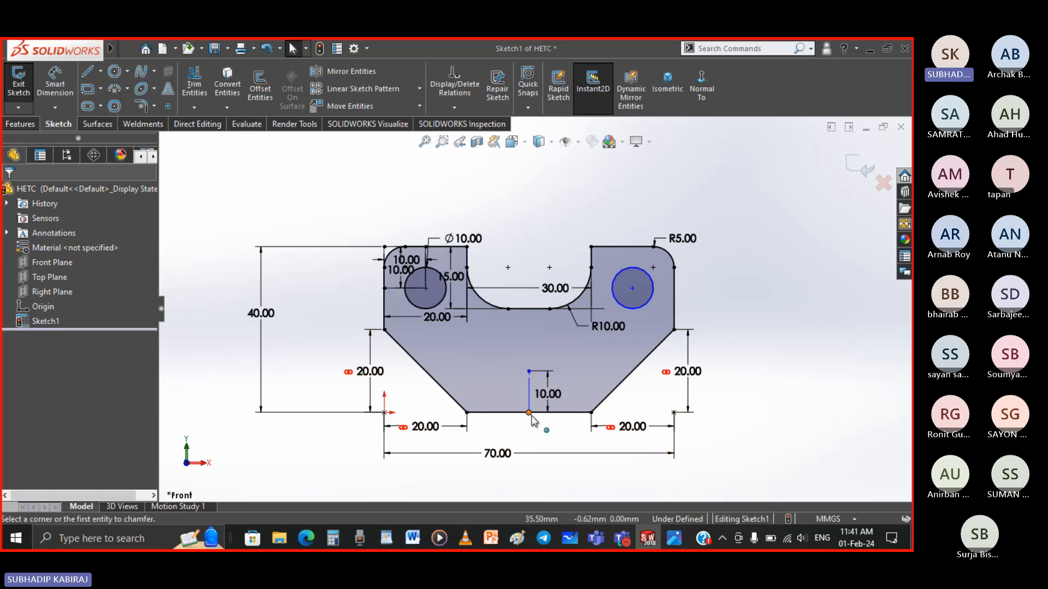
Step: Pull the short vertical construction line's lower endpoint off the bottom edge and make it coincident with that edge's midpoint
{"action": "mouse_move", "coordinate": [528, 413]}
{"action": "left_mouse_down"}
{"action": "mouse_move", "coordinate": [499, 406]}
{"action": "mouse_move", "coordinate": [540, 406]}
{"action": "mouse_move", "coordinate": [530, 403]}
{"action": "left_mouse_up"}
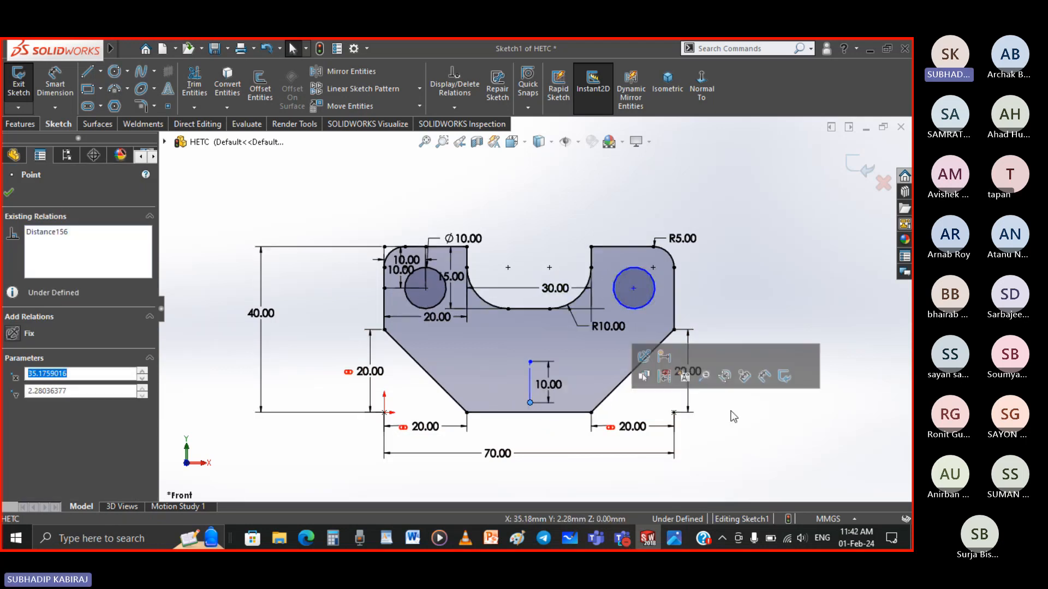
{"action": "left_click", "coordinate": [731, 413]}
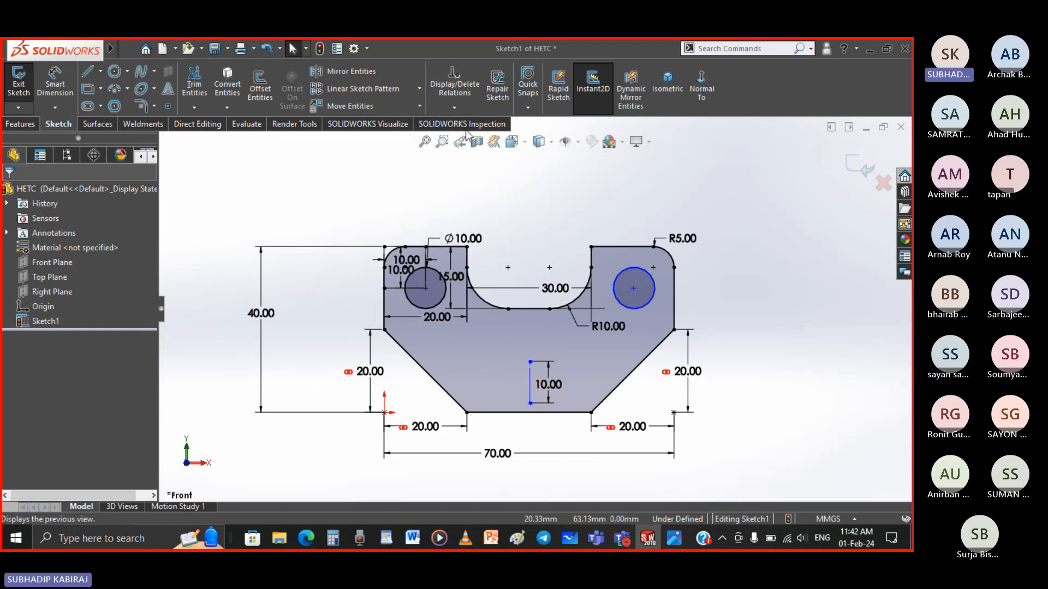
{"action": "left_click", "coordinate": [455, 107]}
{"action": "left_click", "coordinate": [464, 137]}
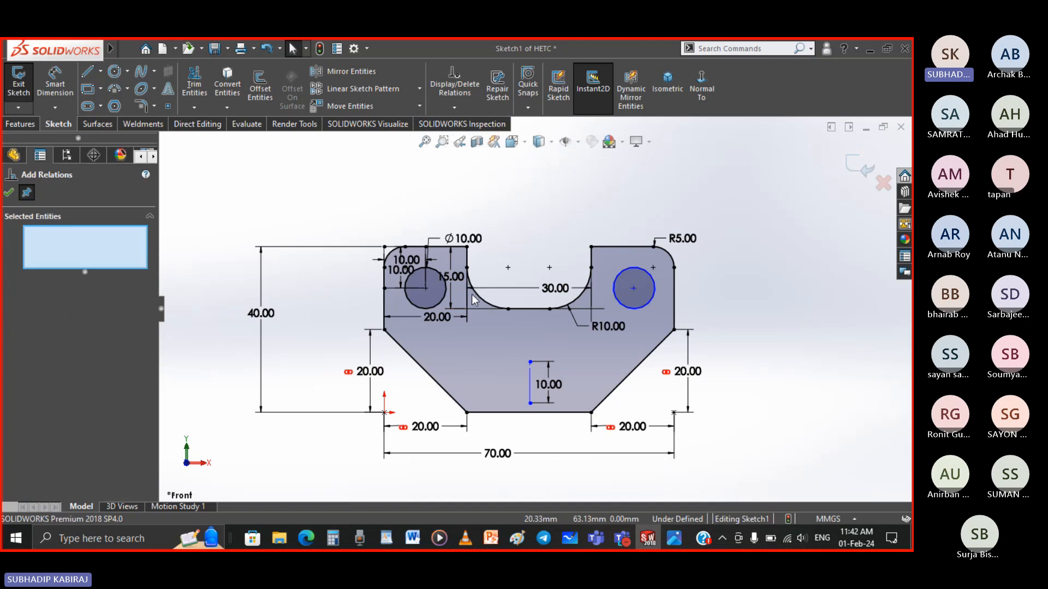
{"action": "left_click", "coordinate": [530, 403]}
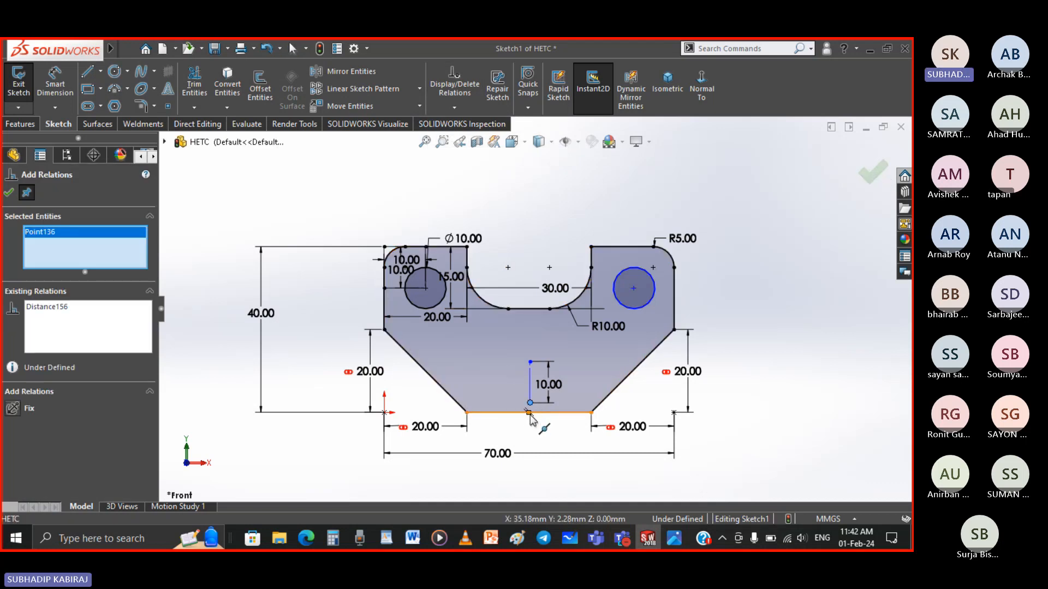
{"action": "left_click", "coordinate": [529, 413]}
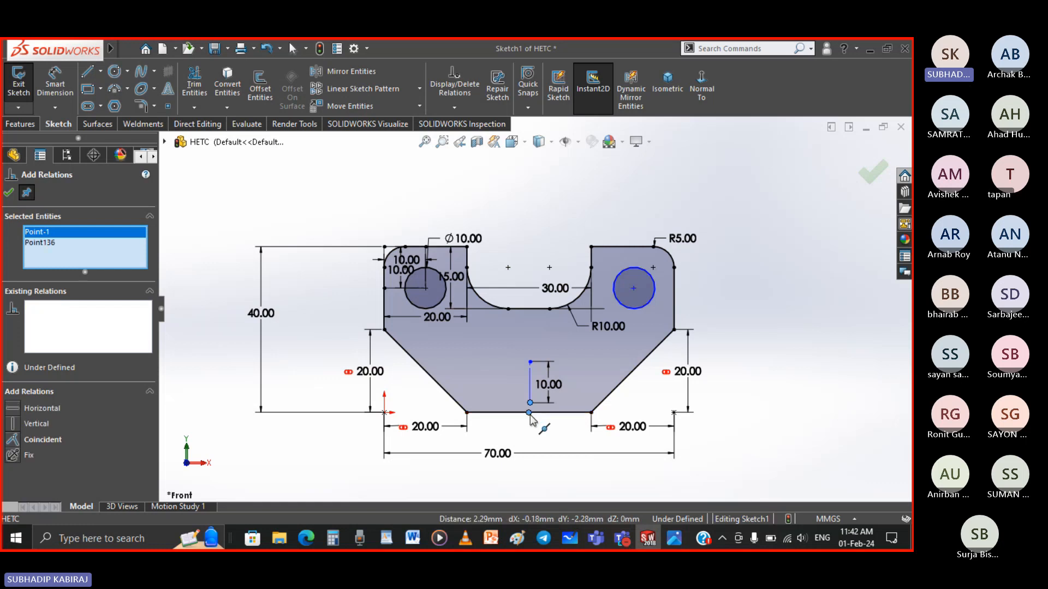
{"action": "left_click", "coordinate": [16, 440]}
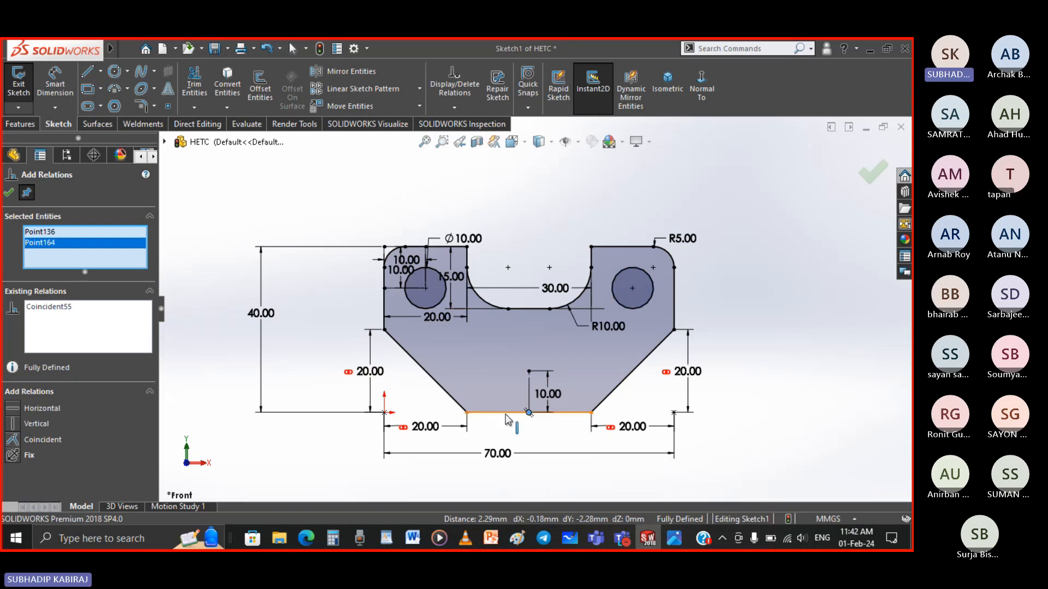
{"action": "left_click", "coordinate": [8, 193]}
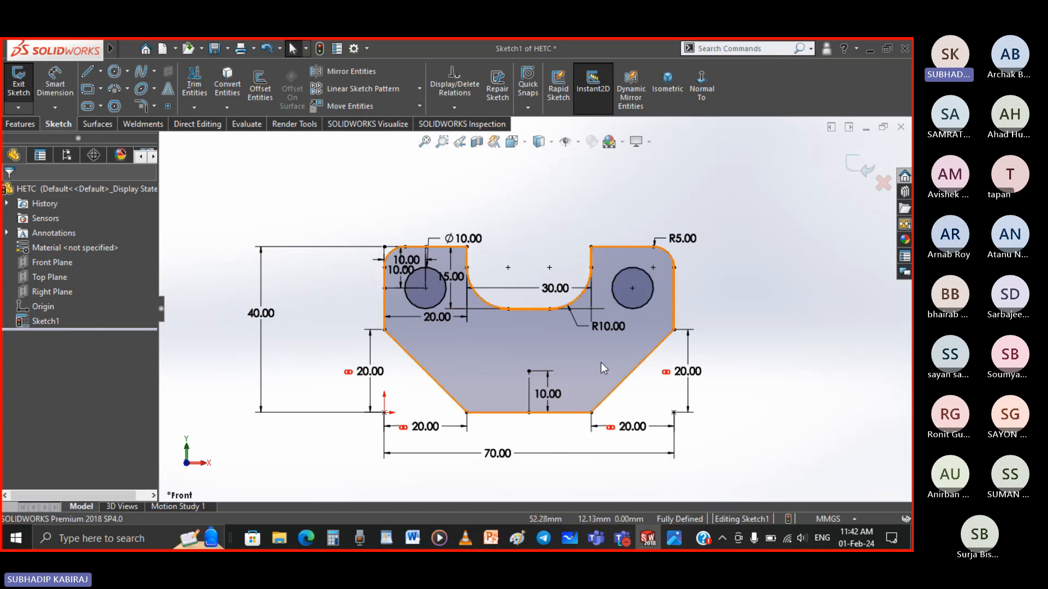
{"action": "scroll", "coordinate": [608, 380], "scroll_direction": "up", "scroll_amount": 2}
{"action": "scroll", "coordinate": [727, 335], "scroll_direction": "down", "scroll_amount": 2}
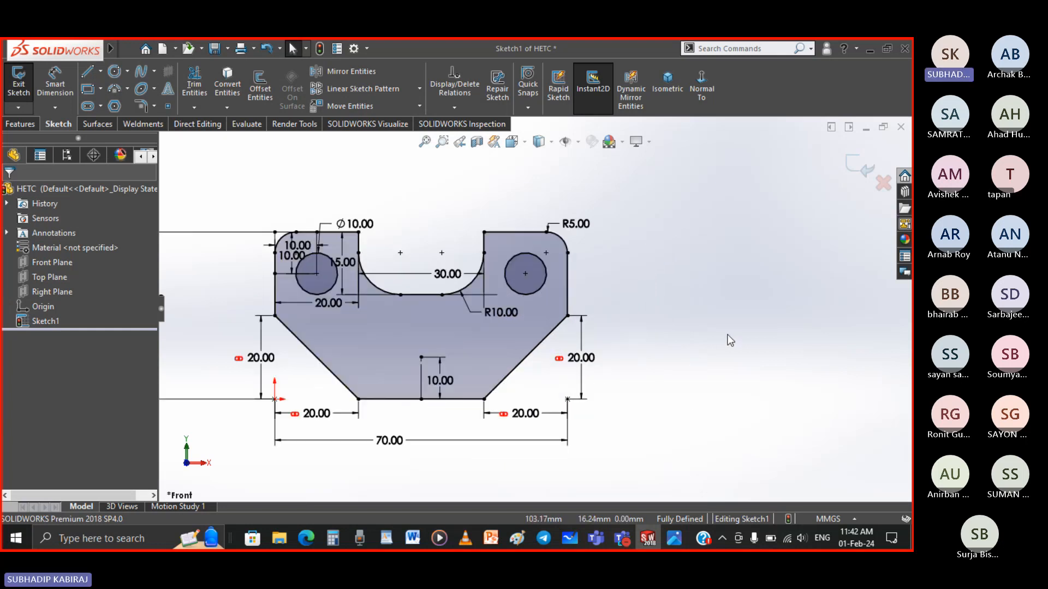
{"action": "scroll", "coordinate": [578, 335], "scroll_direction": "up", "scroll_amount": 2}
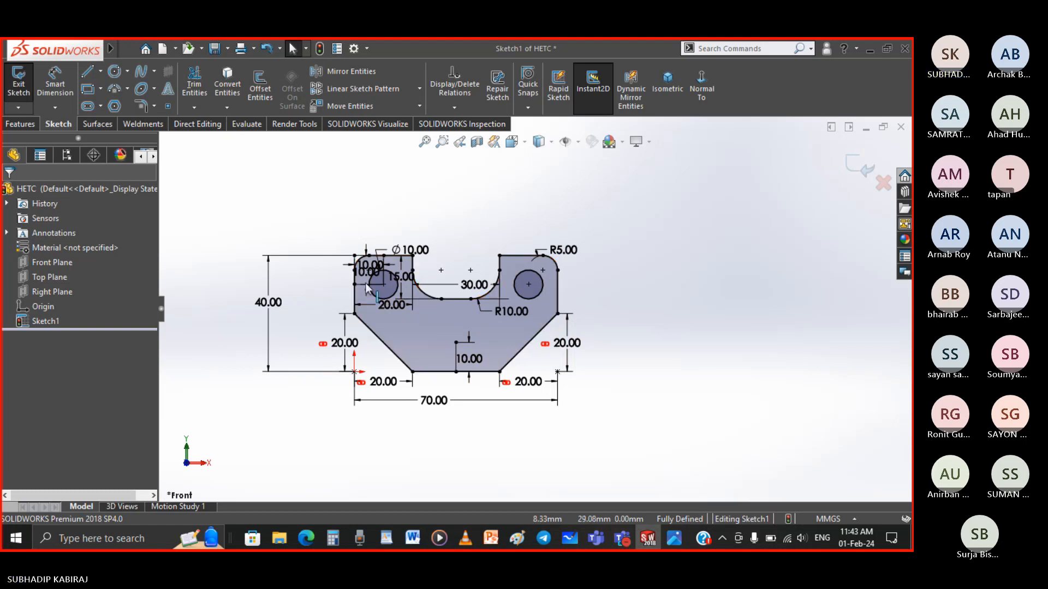
{"action": "scroll", "coordinate": [313, 278], "scroll_direction": "down", "scroll_amount": 3}
{"action": "scroll", "coordinate": [637, 359], "scroll_direction": "up", "scroll_amount": 2}
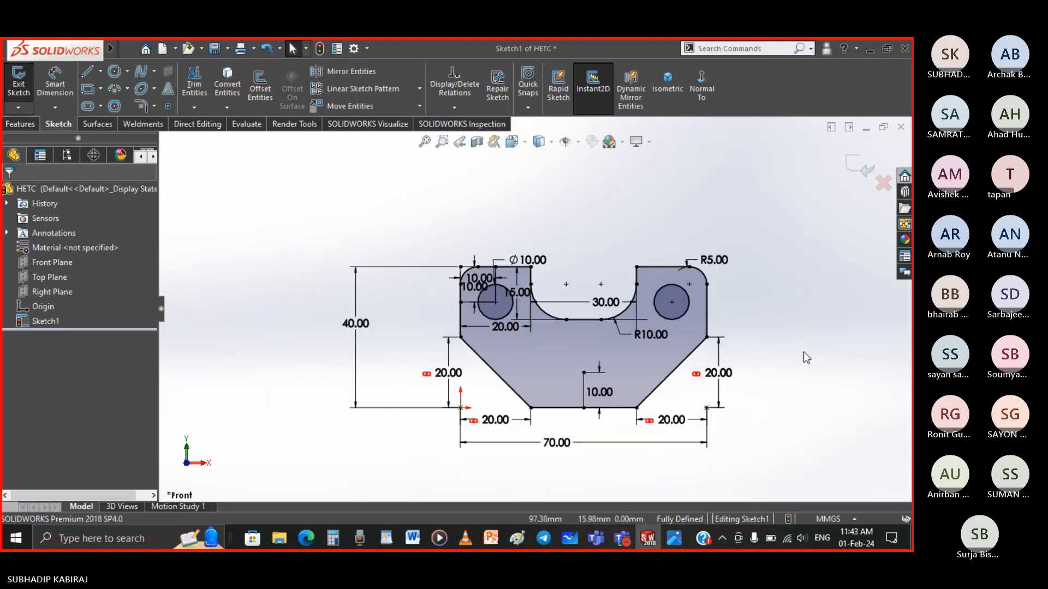
{"action": "scroll", "coordinate": [804, 352], "scroll_direction": "down", "scroll_amount": 1}
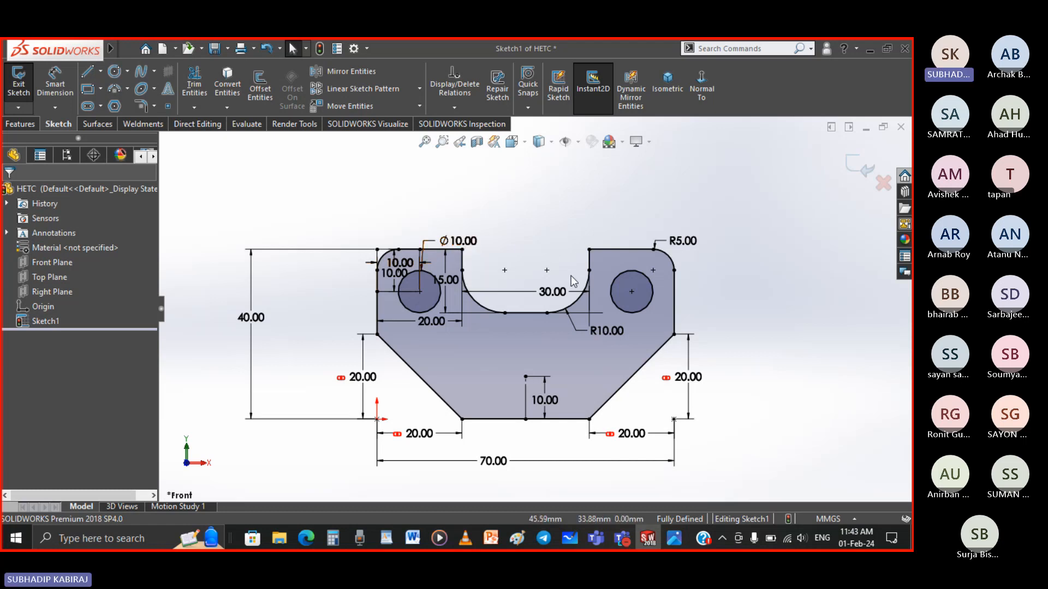
Step: Delete the whole plate outline together with its holes, construction geometry and all dimensions from the sketch
{"action": "scroll", "coordinate": [592, 306], "scroll_direction": "up", "scroll_amount": 2}
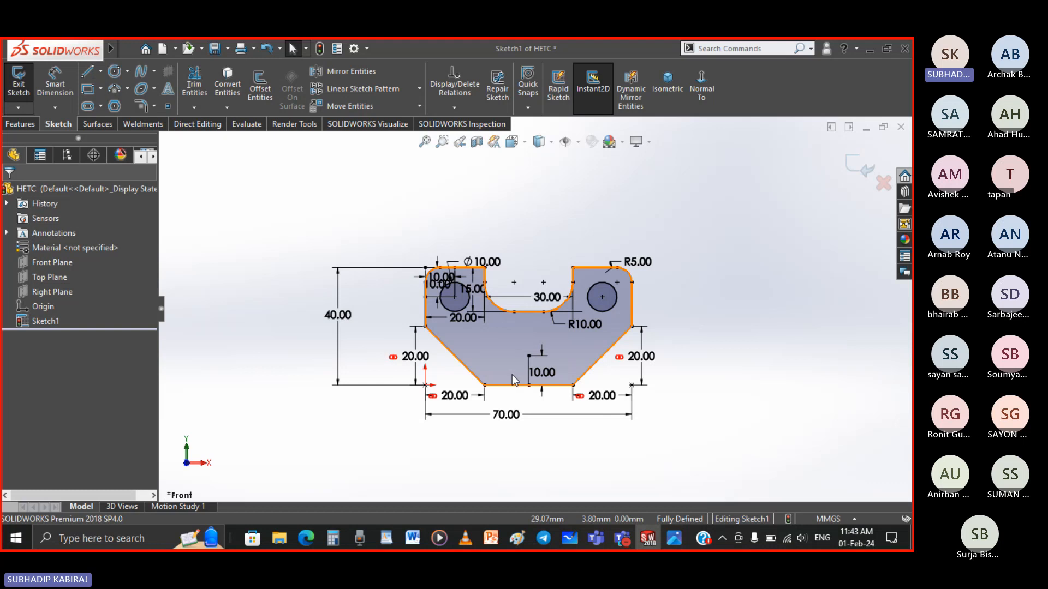
{"action": "scroll", "coordinate": [516, 380], "scroll_direction": "up", "scroll_amount": 3}
{"action": "scroll", "coordinate": [572, 323], "scroll_direction": "down", "scroll_amount": 3}
{"action": "scroll", "coordinate": [571, 319], "scroll_direction": "down", "scroll_amount": 2}
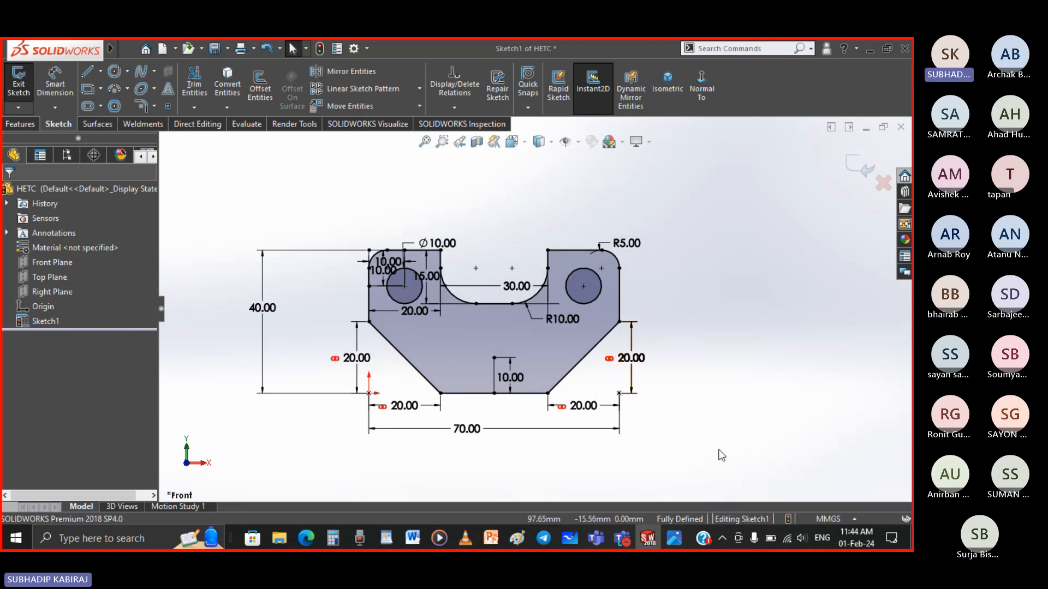
{"action": "mouse_move", "coordinate": [719, 449]}
{"action": "left_mouse_down"}
{"action": "mouse_move", "coordinate": [362, 232]}
{"action": "mouse_move", "coordinate": [249, 188]}
{"action": "left_mouse_up"}
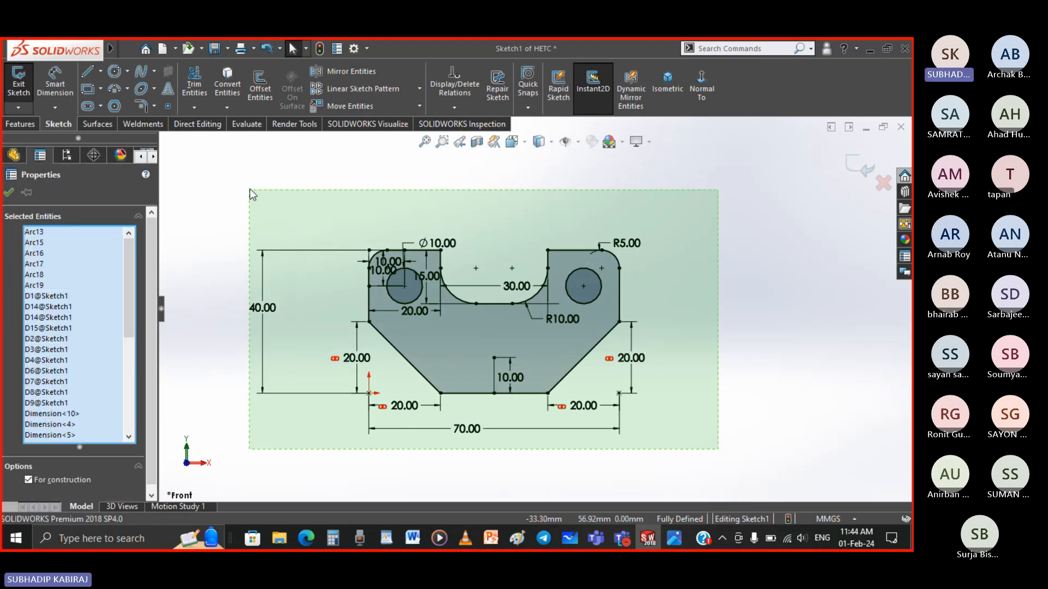
{"action": "key", "text": "Delete"}
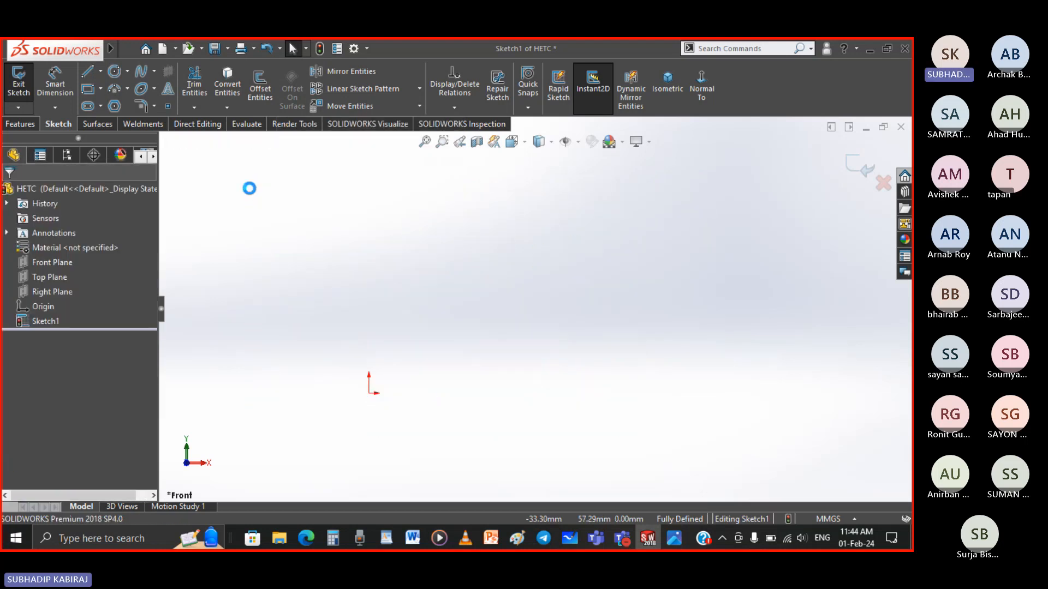
{"action": "scroll", "coordinate": [515, 288], "scroll_direction": "up", "scroll_amount": 2}
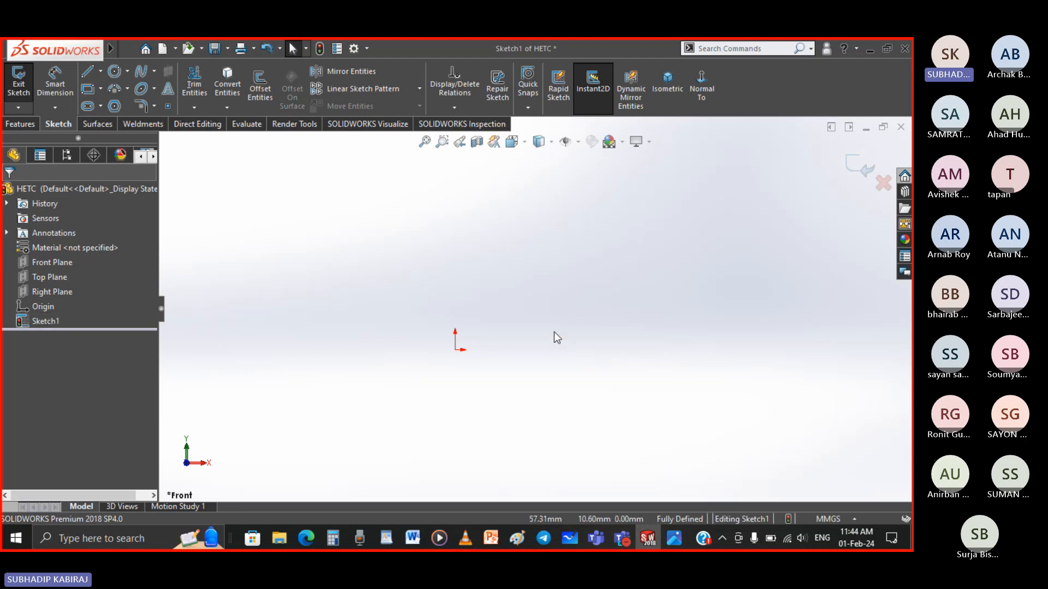
Step: Check both parts on the Slide12 reference drawing and close the image
{"action": "left_click", "coordinate": [674, 538]}
{"action": "scroll", "coordinate": [533, 356], "scroll_direction": "down", "scroll_amount": 5}
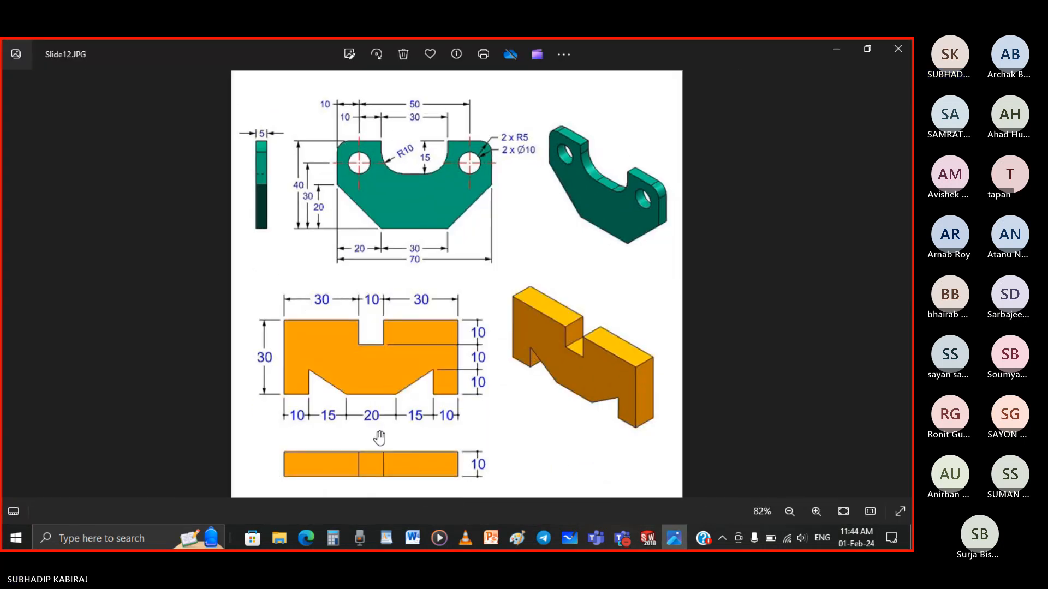
{"action": "left_click", "coordinate": [898, 49]}
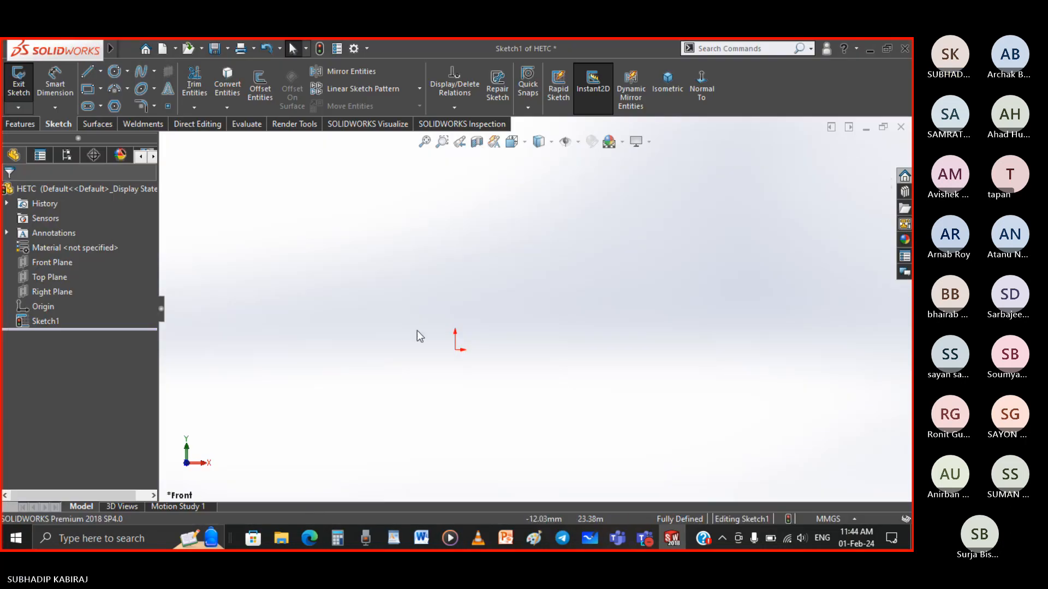
Step: Switch to File Explorer and look through the exercise drawings in the Sample 3D folder, down to Slide72 and back to Slide12
{"action": "left_click", "coordinate": [287, 534]}
{"action": "right_click", "coordinate": [287, 535]}
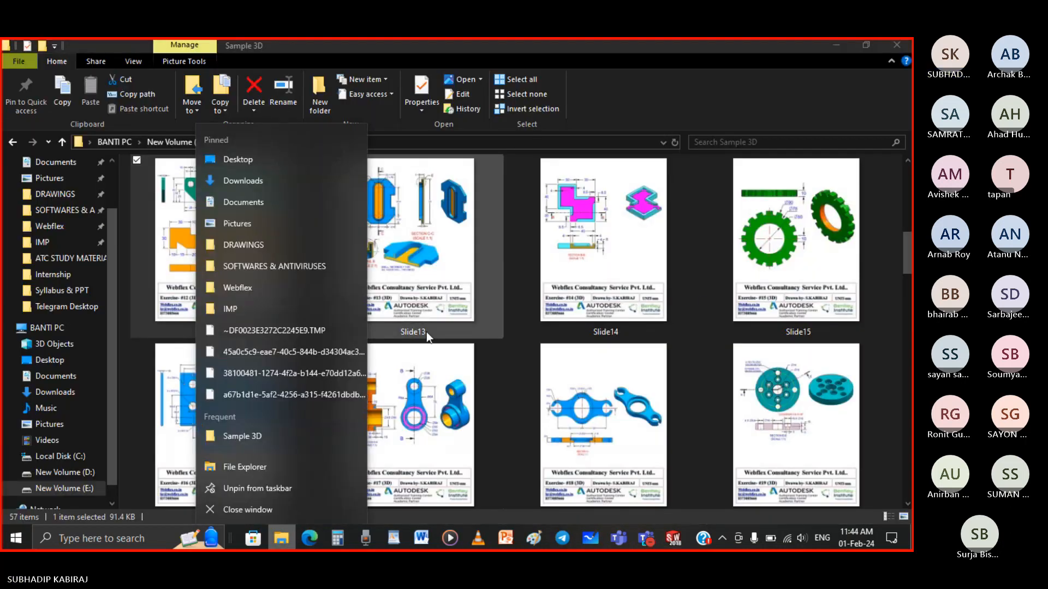
{"action": "left_click", "coordinate": [890, 296]}
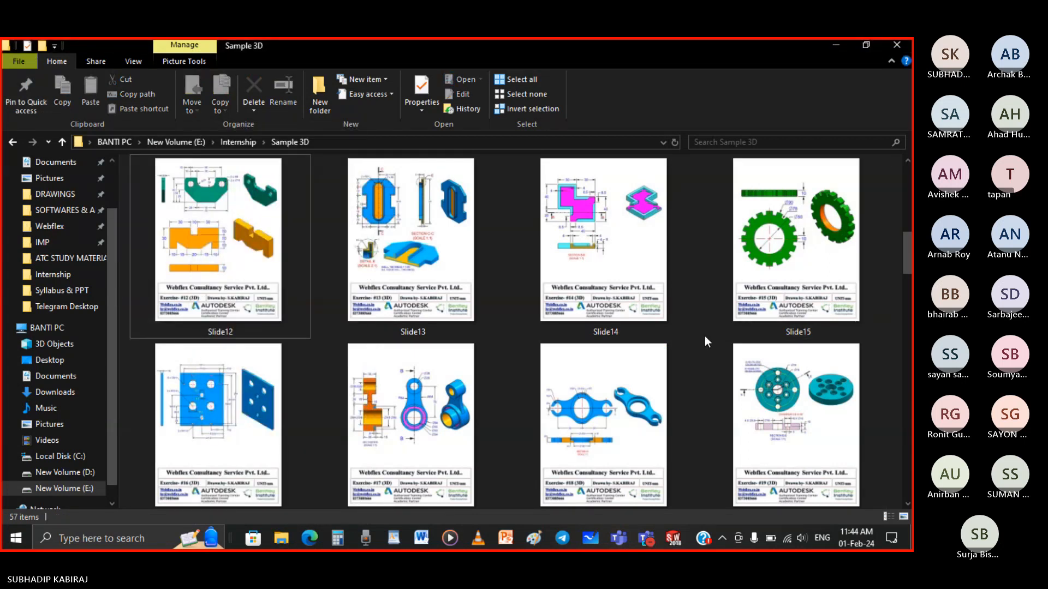
{"action": "scroll", "coordinate": [495, 321], "scroll_direction": "down", "scroll_amount": 5}
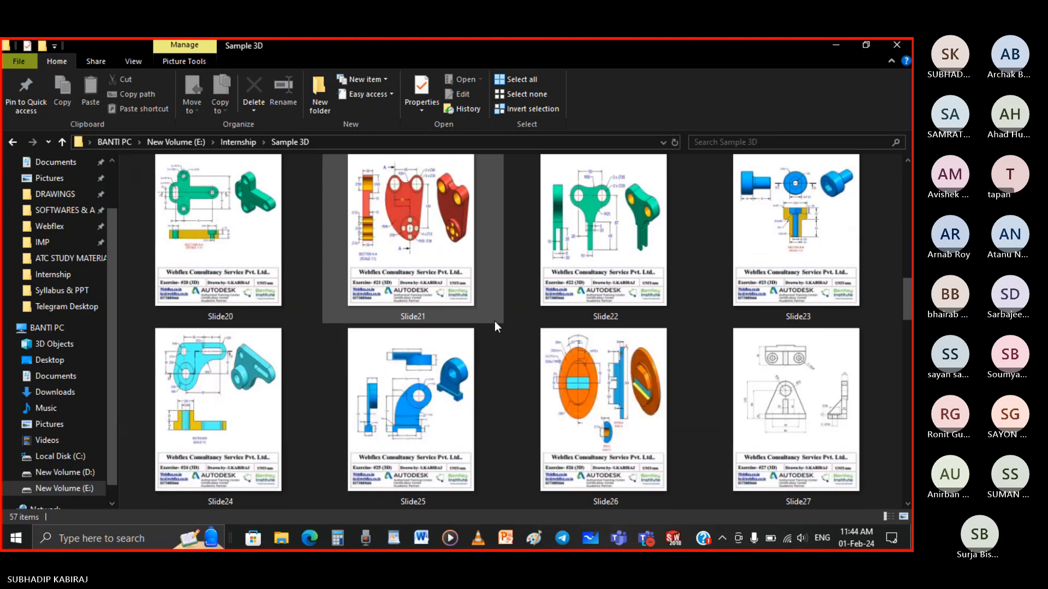
{"action": "scroll", "coordinate": [495, 327], "scroll_direction": "down", "scroll_amount": 3}
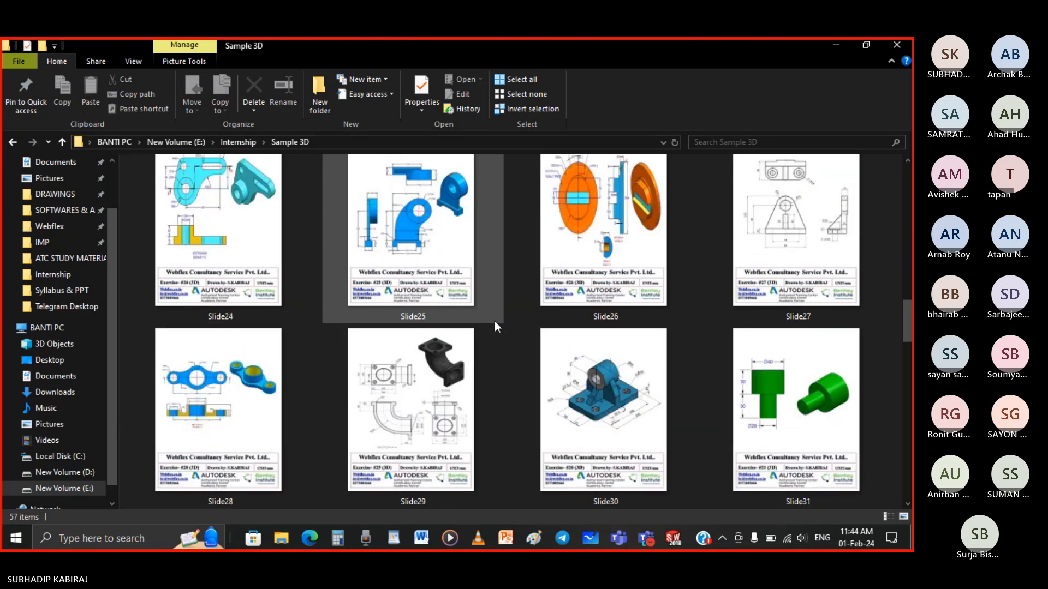
{"action": "scroll", "coordinate": [495, 326], "scroll_direction": "down", "scroll_amount": 5}
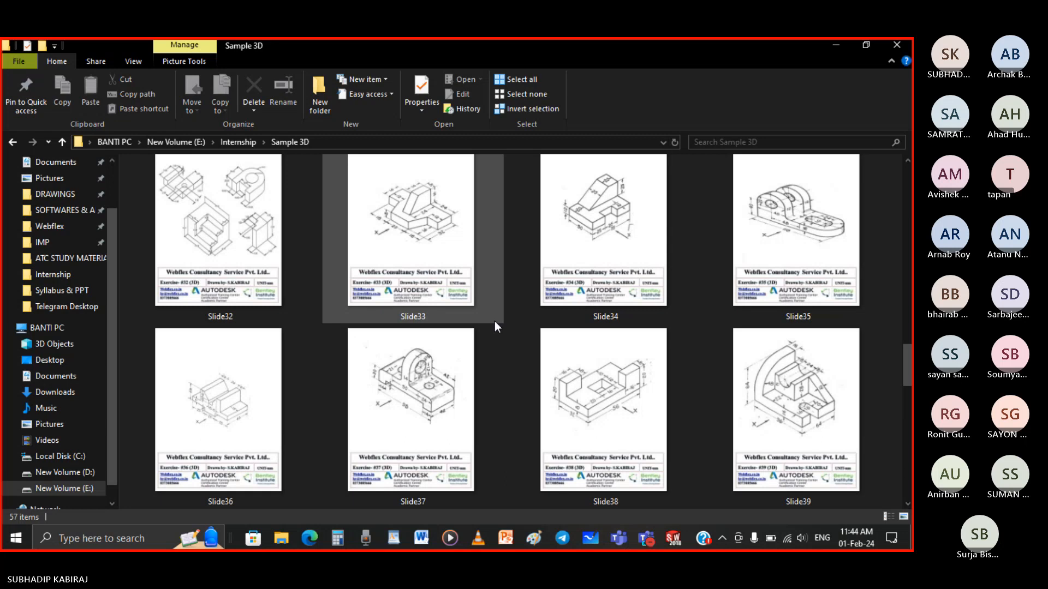
{"action": "scroll", "coordinate": [496, 327], "scroll_direction": "down", "scroll_amount": 3}
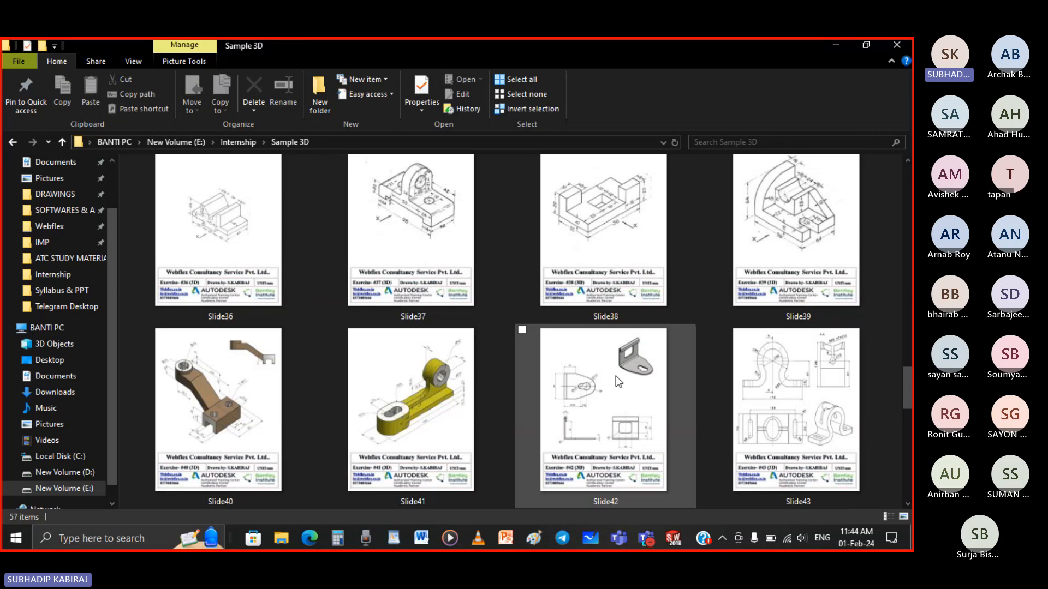
{"action": "scroll", "coordinate": [616, 375], "scroll_direction": "down", "scroll_amount": 3}
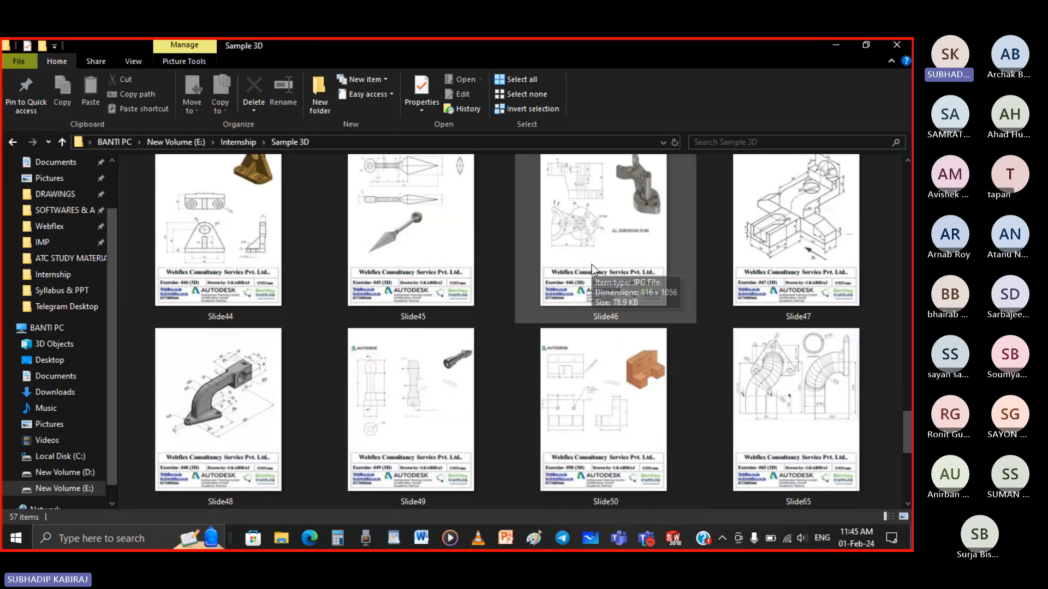
{"action": "scroll", "coordinate": [592, 264], "scroll_direction": "down", "scroll_amount": 1}
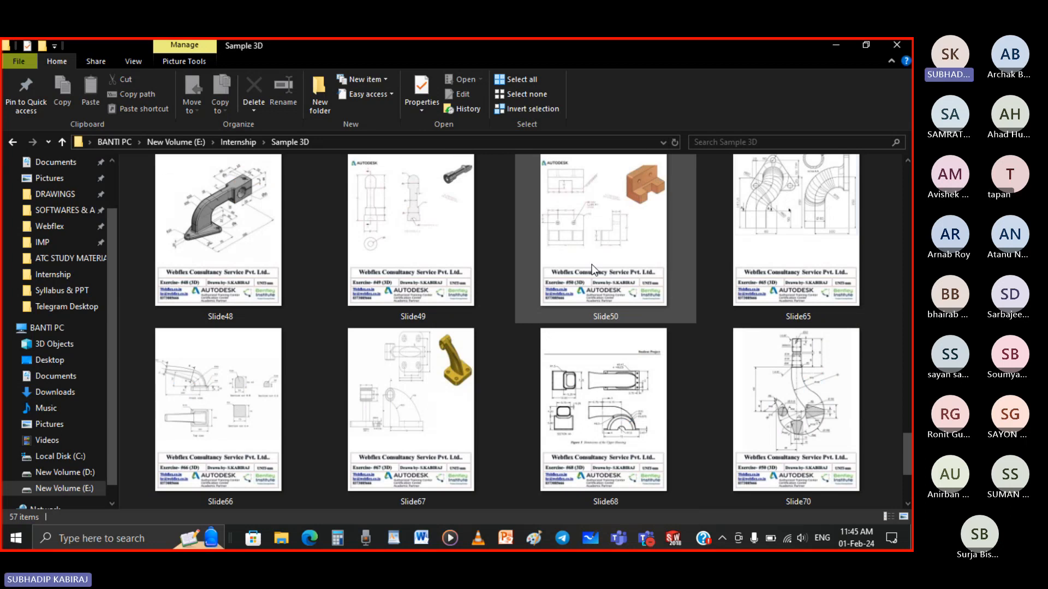
{"action": "scroll", "coordinate": [592, 264], "scroll_direction": "down", "scroll_amount": 1}
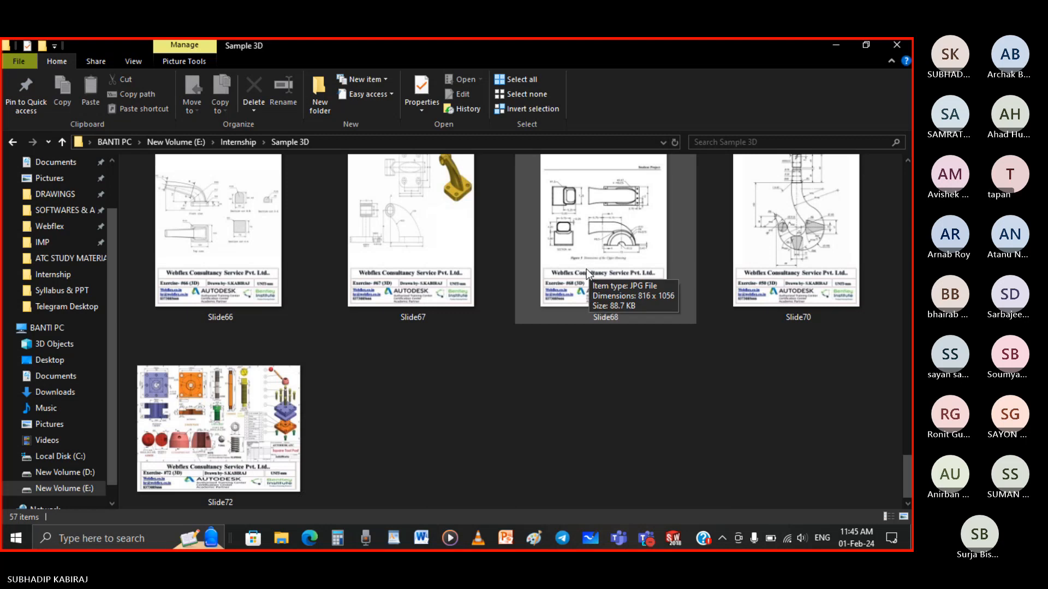
{"action": "scroll", "coordinate": [586, 269], "scroll_direction": "up", "scroll_amount": 2}
{"action": "scroll", "coordinate": [583, 270], "scroll_direction": "up", "scroll_amount": 4}
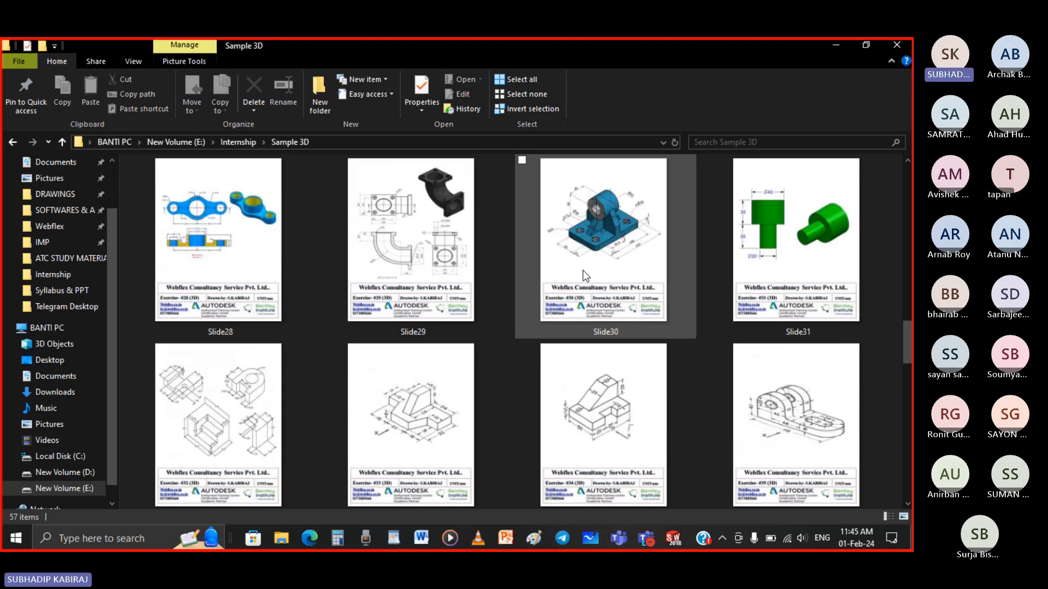
{"action": "scroll", "coordinate": [583, 270], "scroll_direction": "up", "scroll_amount": 2}
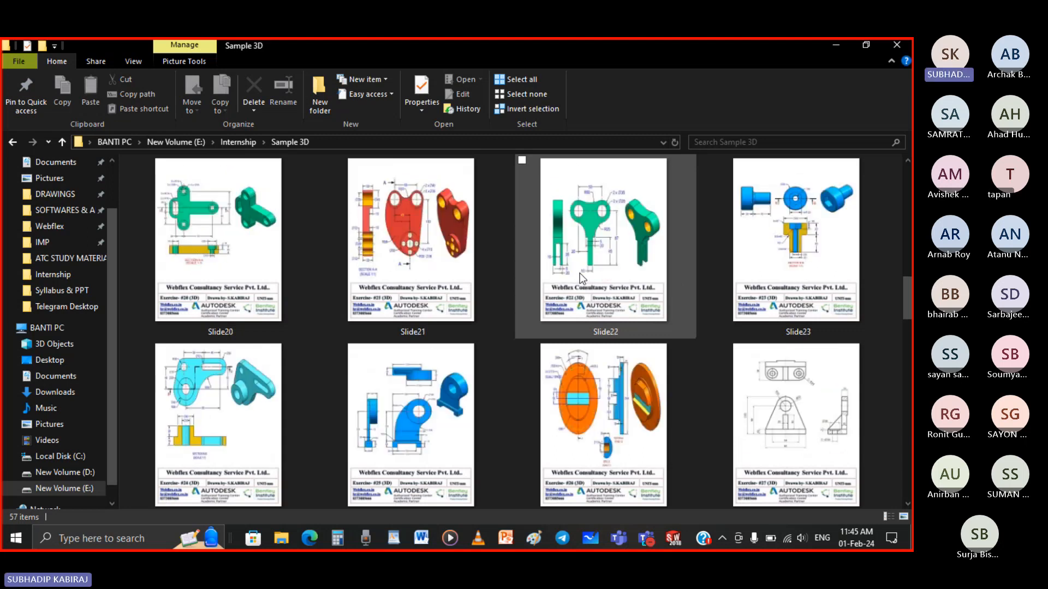
{"action": "scroll", "coordinate": [579, 273], "scroll_direction": "up", "scroll_amount": 1}
{"action": "scroll", "coordinate": [580, 273], "scroll_direction": "up", "scroll_amount": 1}
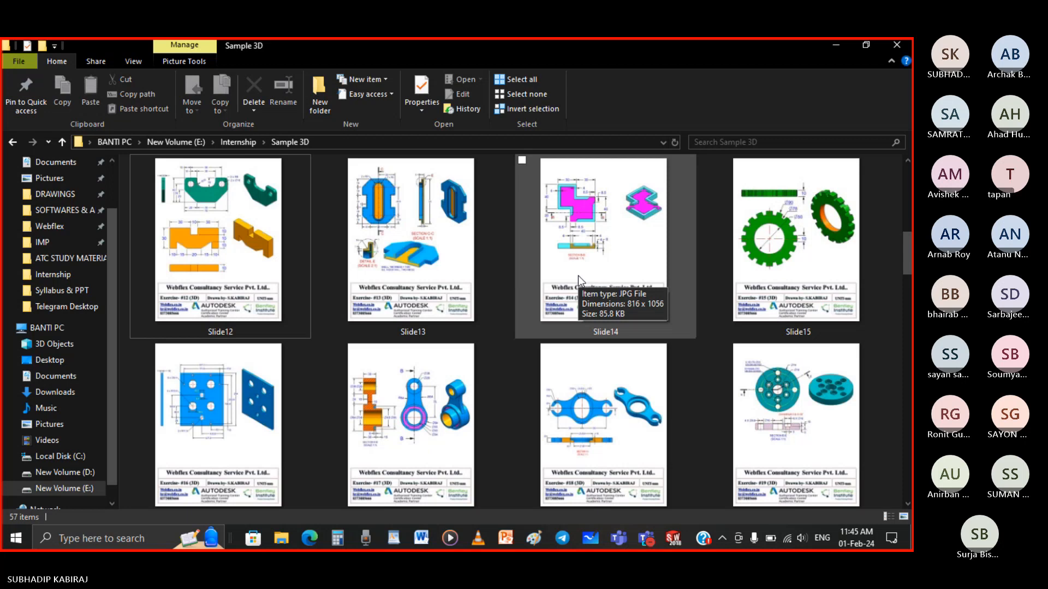
Step: Find the Slide36 drawing in the Sample 3D folder and open it enlarged to 133% to read its dimensions
{"action": "scroll", "coordinate": [578, 277], "scroll_direction": "down", "scroll_amount": 3}
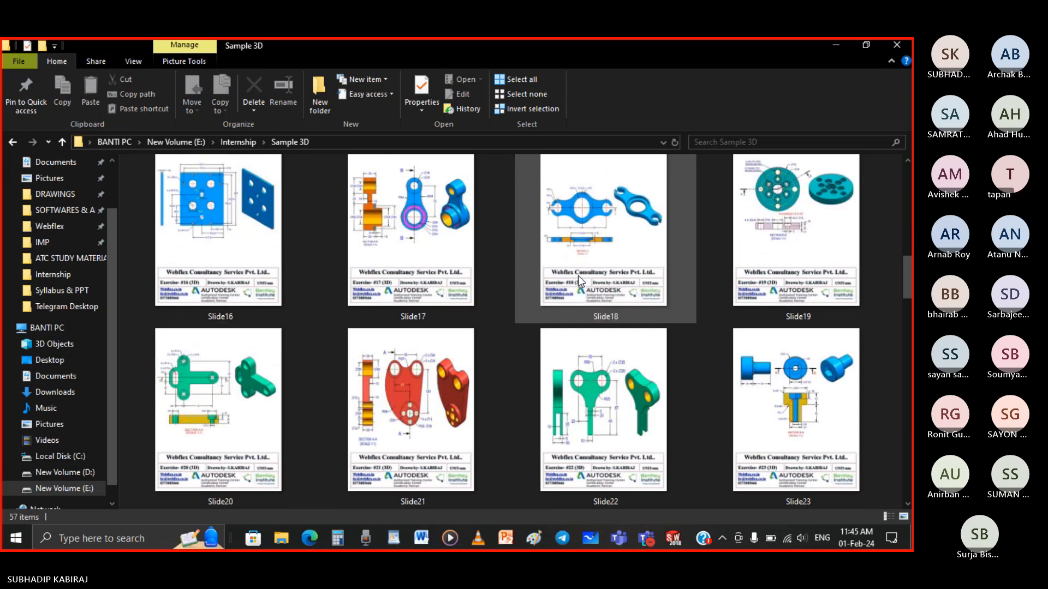
{"action": "scroll", "coordinate": [578, 276], "scroll_direction": "down", "scroll_amount": 6}
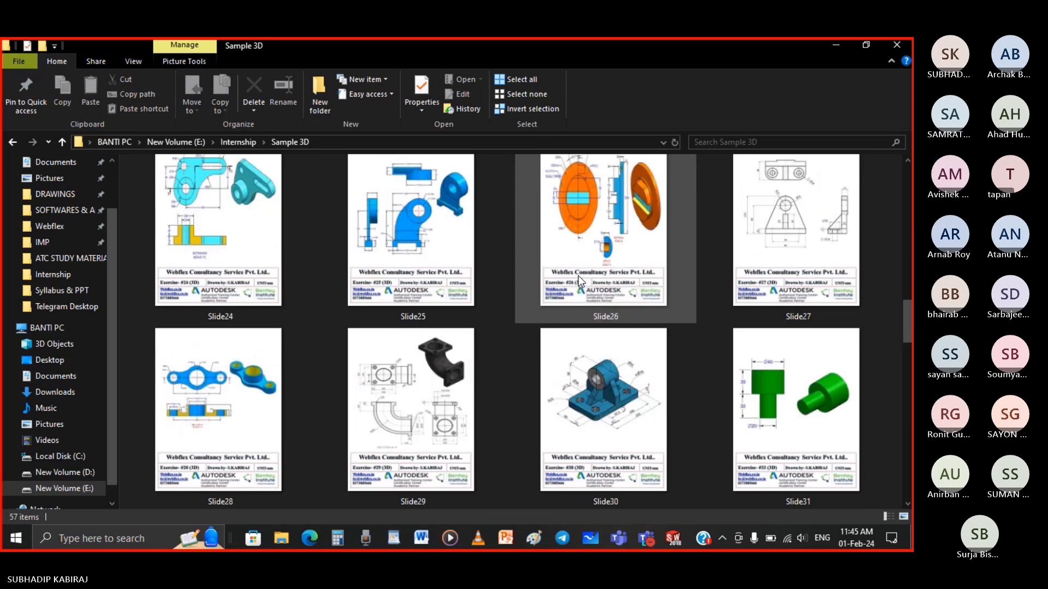
{"action": "scroll", "coordinate": [578, 276], "scroll_direction": "down", "scroll_amount": 3}
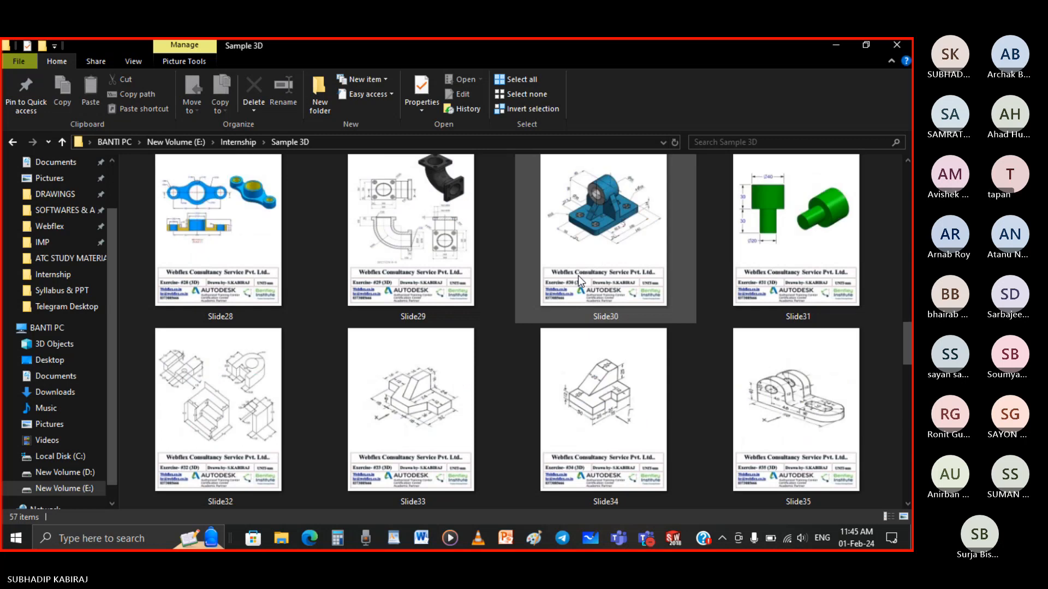
{"action": "scroll", "coordinate": [578, 276], "scroll_direction": "down", "scroll_amount": 3}
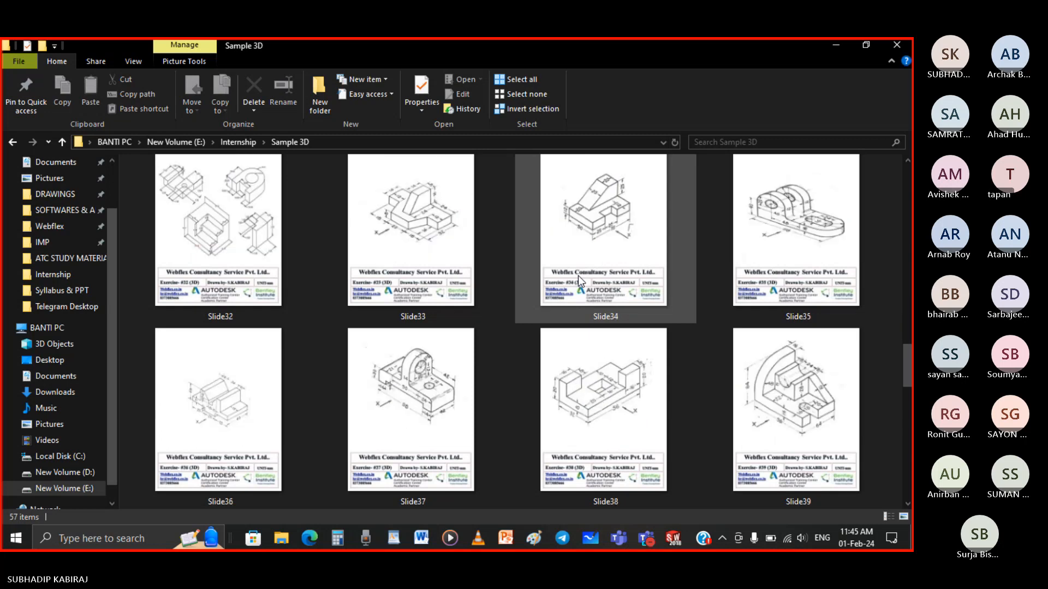
{"action": "double_click", "coordinate": [251, 407]}
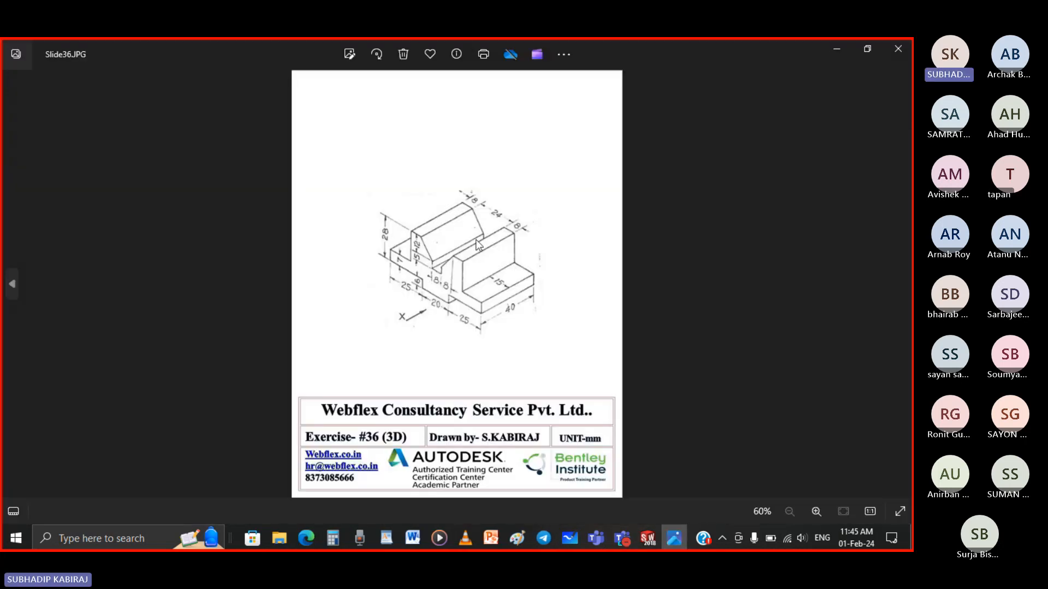
{"action": "scroll", "coordinate": [476, 240], "scroll_direction": "up", "scroll_amount": 4}
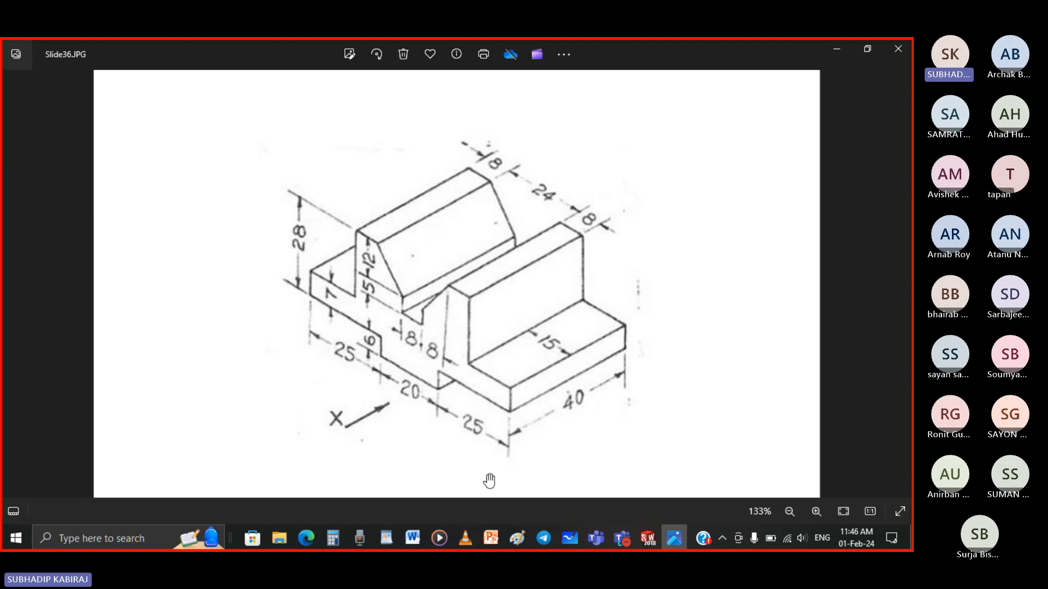
Step: Switch to the Teams meeting, mute the microphone and minimise the meeting window
{"action": "mouse_move", "coordinate": [653, 538]}
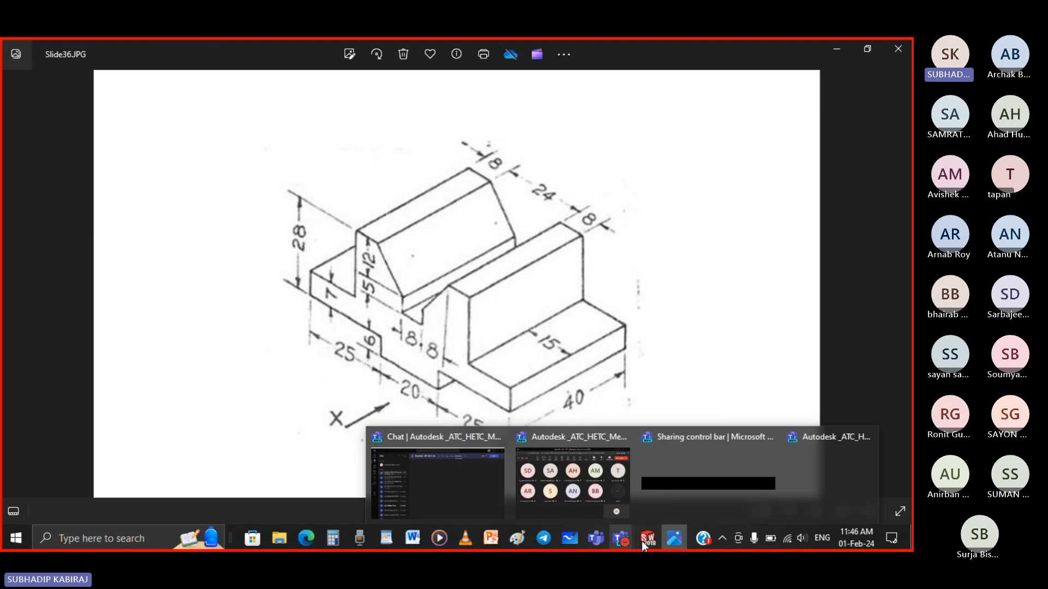
{"action": "left_click", "coordinate": [584, 481]}
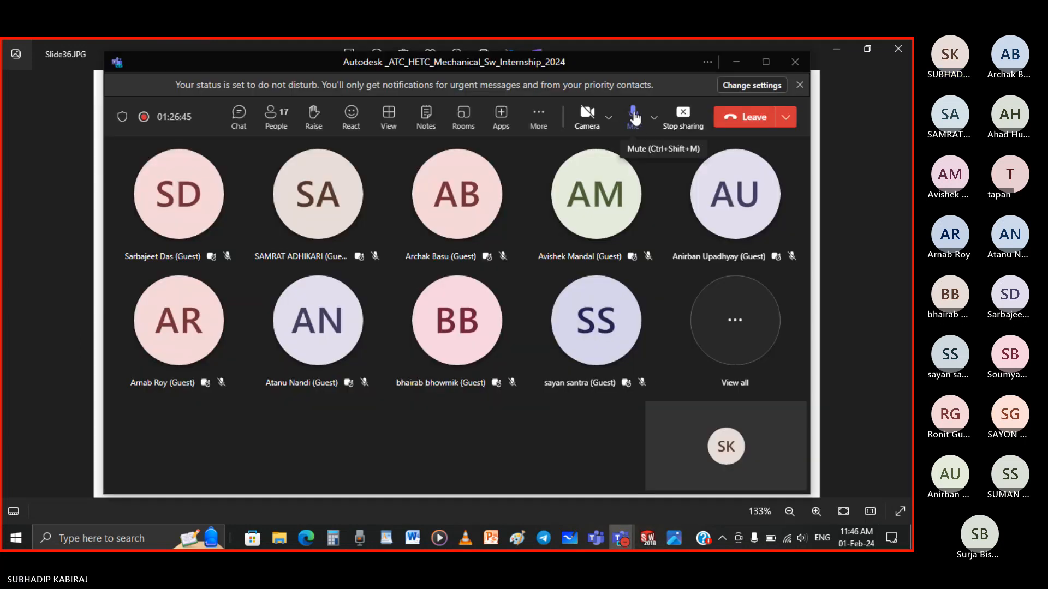
{"action": "left_click", "coordinate": [633, 115]}
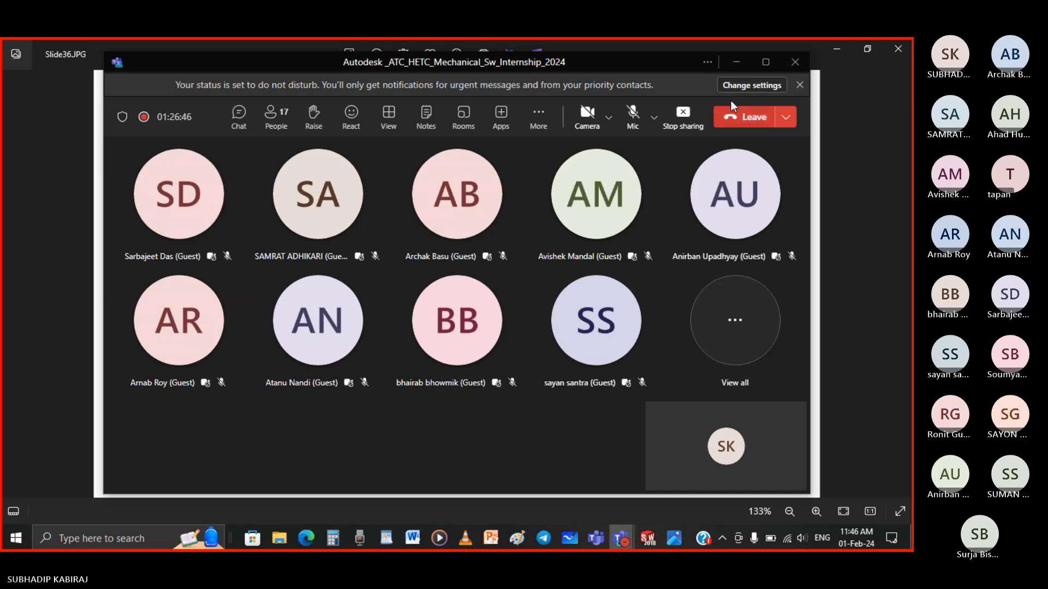
{"action": "left_click", "coordinate": [737, 62]}
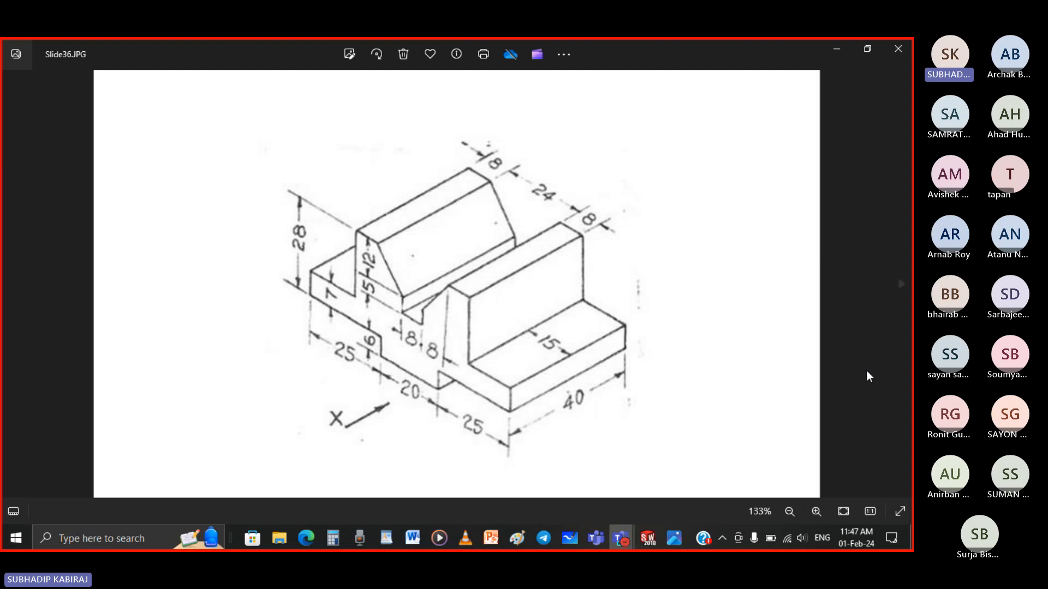
Step: Switch to SOLIDWORKS and back to the Slide36 drawing, review its dimensions again and close the image
{"action": "left_click", "coordinate": [650, 539]}
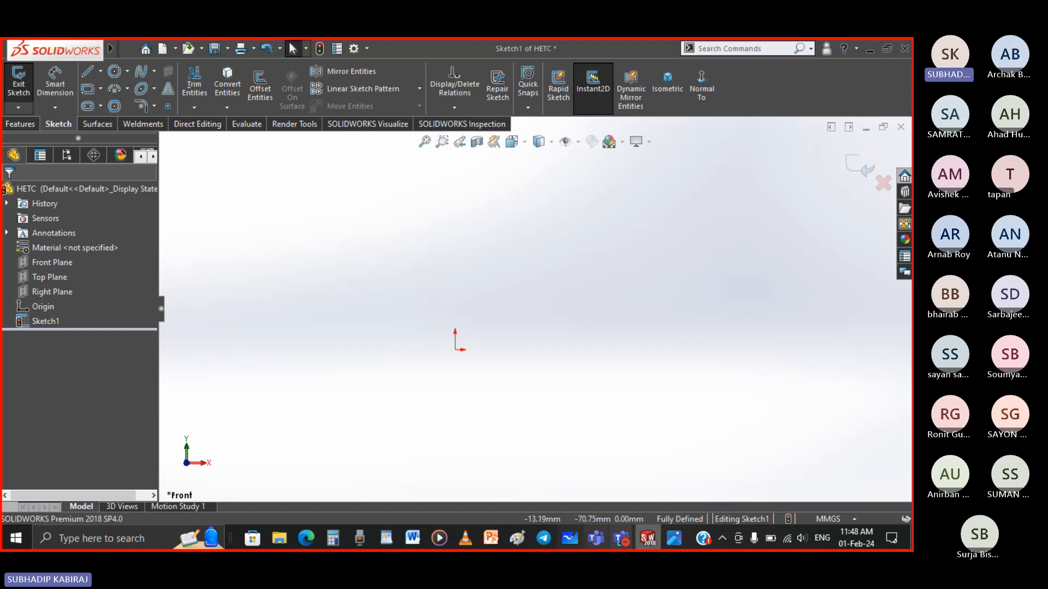
{"action": "left_click", "coordinate": [674, 538]}
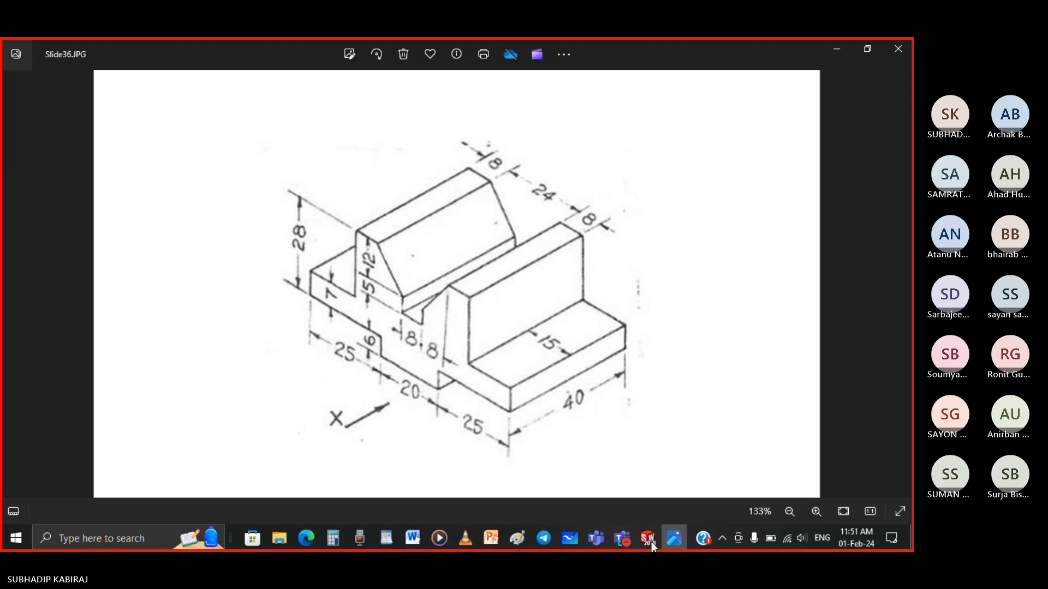
{"action": "mouse_move", "coordinate": [626, 536]}
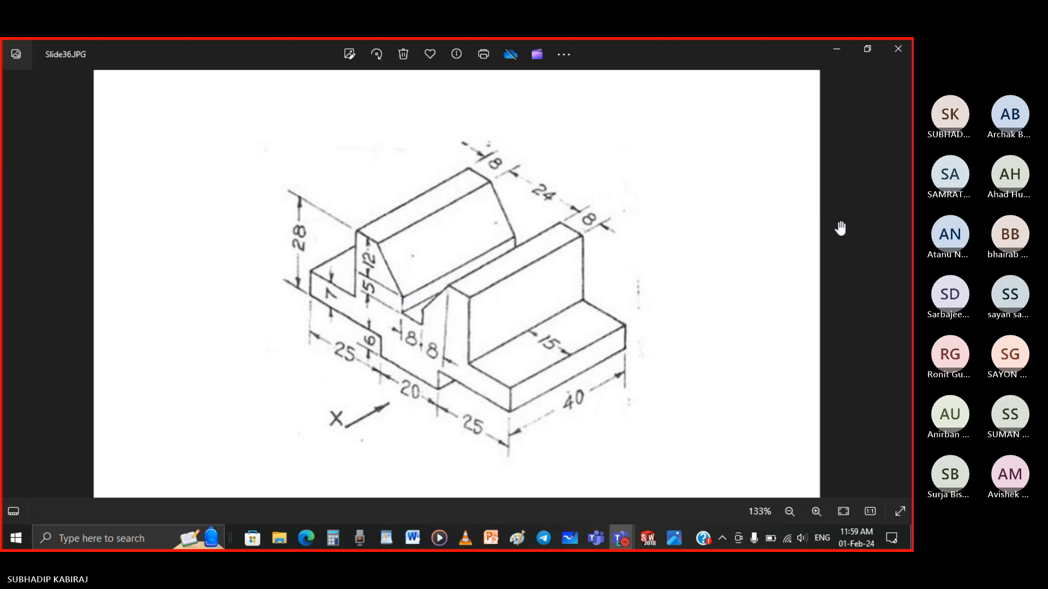
{"action": "left_click", "coordinate": [901, 49]}
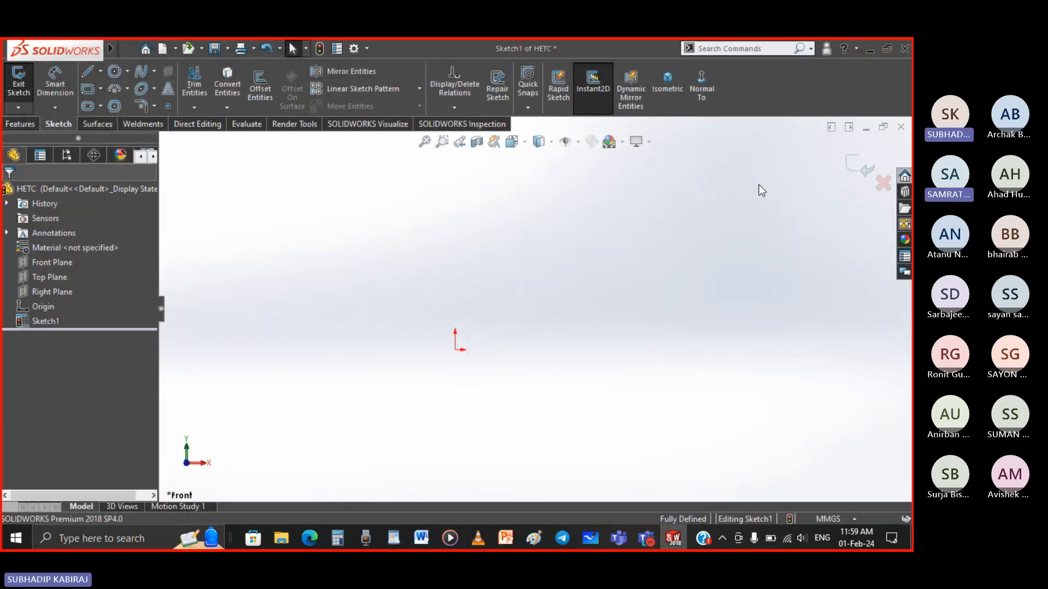
Step: Exit the sketch and close SOLIDWORKS without saving the modified HETC part
{"action": "left_click", "coordinate": [854, 166]}
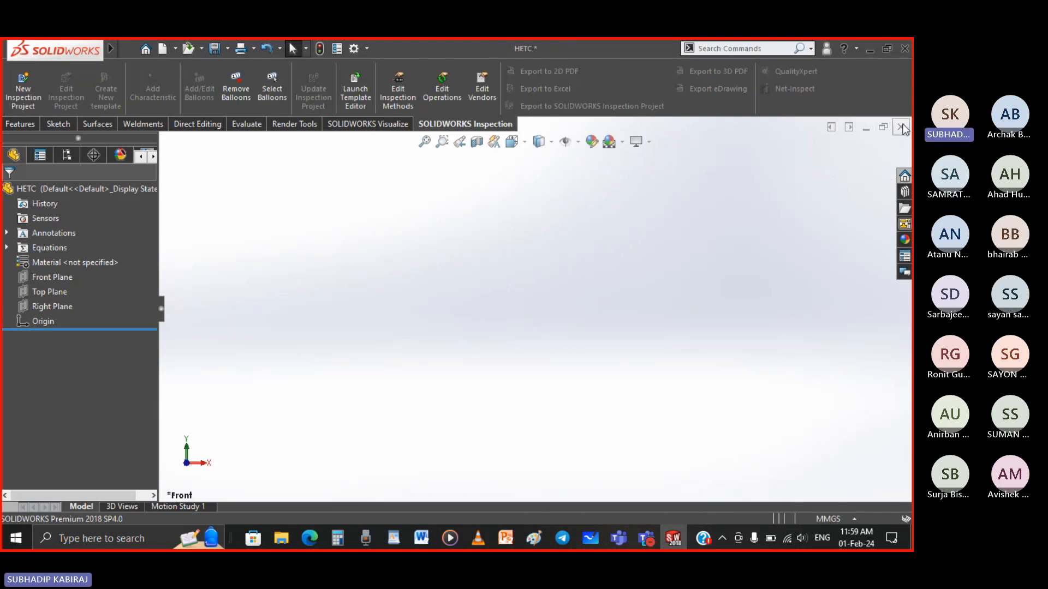
{"action": "left_click", "coordinate": [903, 49]}
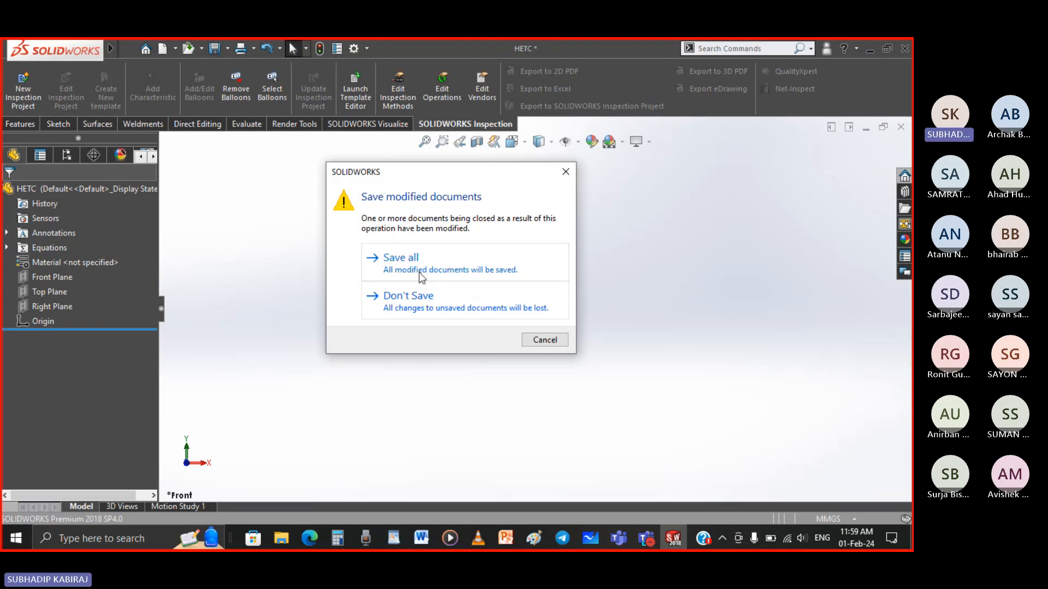
{"action": "left_click", "coordinate": [415, 299]}
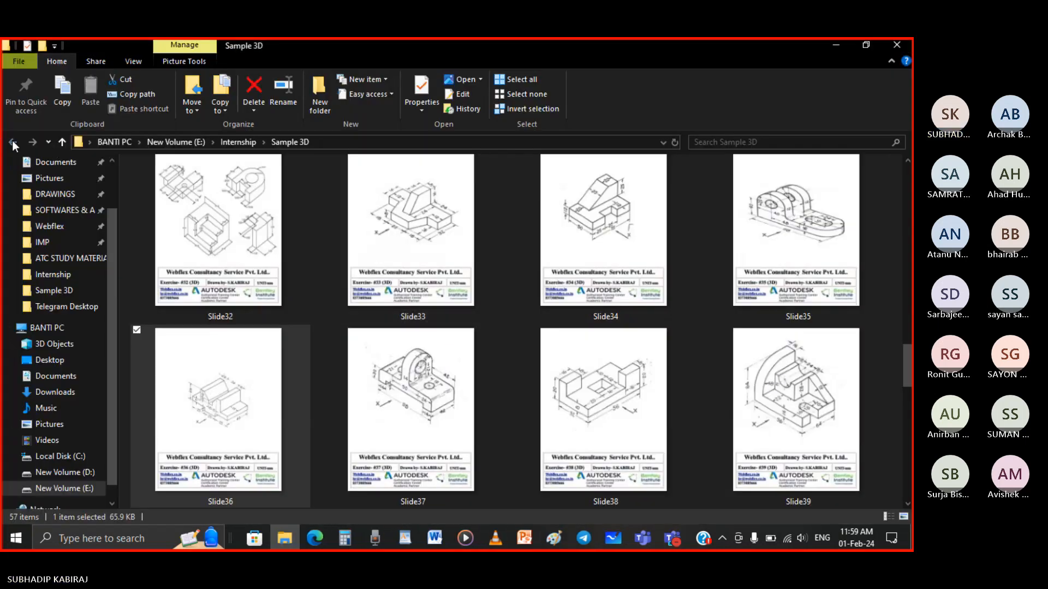
Step: Go back from the Sample 3D folder to the computer's drive overview and close File Explorer
{"action": "left_click", "coordinate": [12, 143]}
{"action": "left_click", "coordinate": [12, 143]}
{"action": "left_click", "coordinate": [12, 143]}
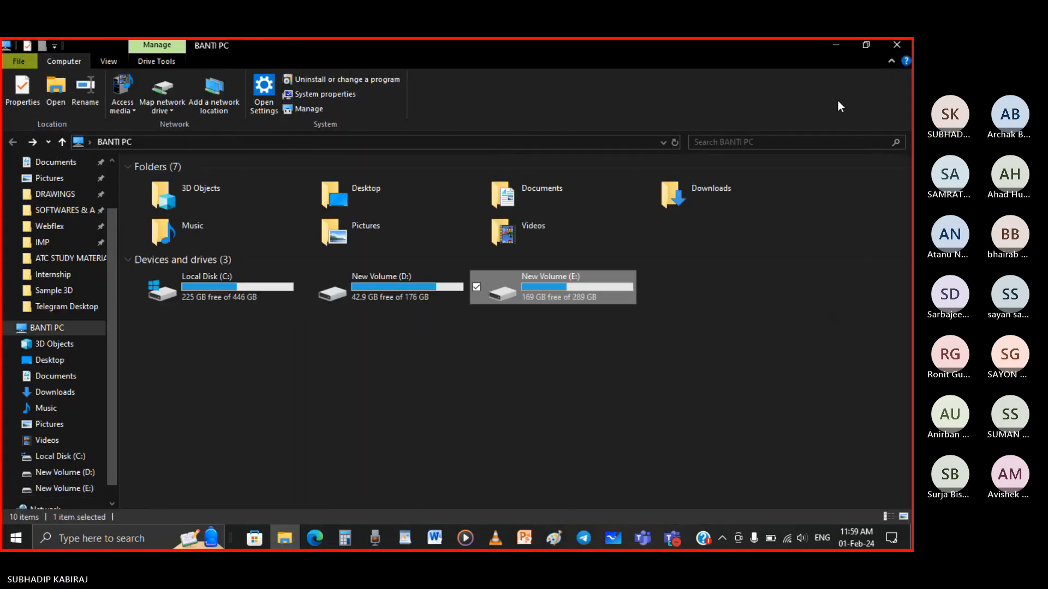
{"action": "left_click", "coordinate": [896, 45]}
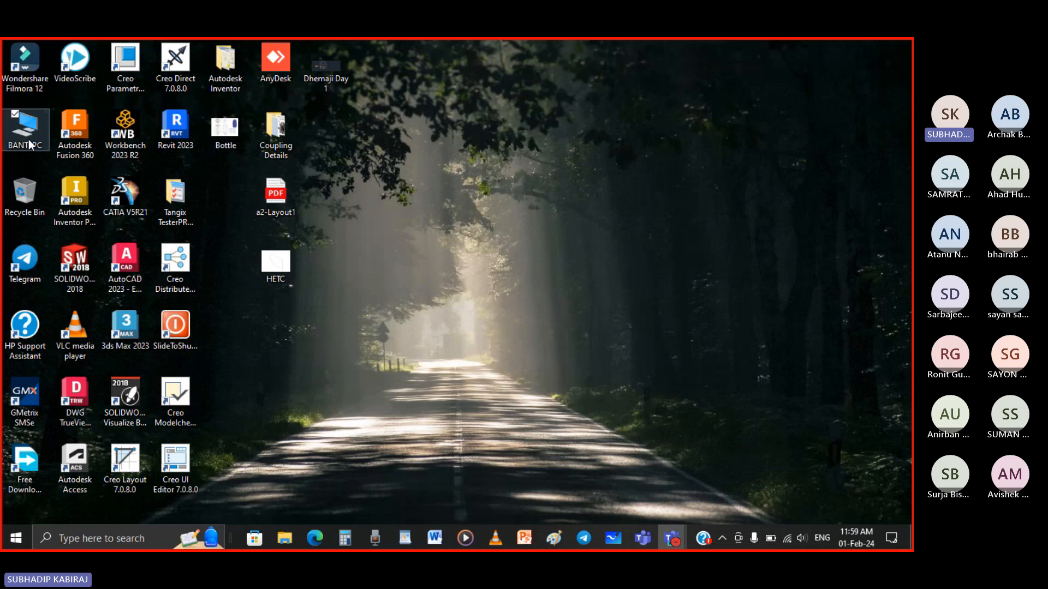
Step: Reopen File Explorer from the desktop and go to the Sample 3D folder inside Internship on New Volume (E:)
{"action": "double_click", "coordinate": [25, 131]}
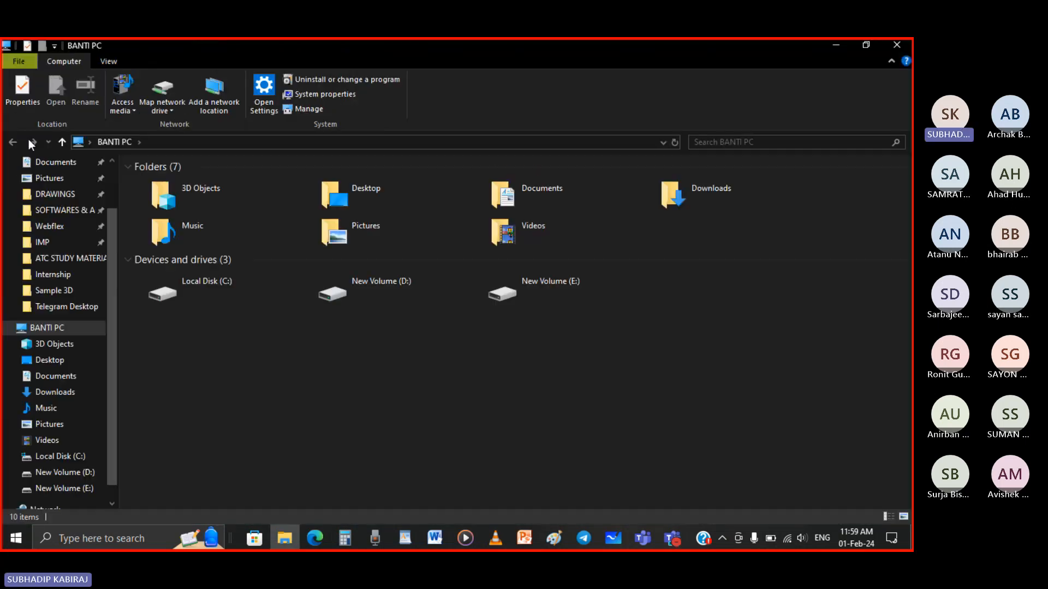
{"action": "double_click", "coordinate": [581, 287]}
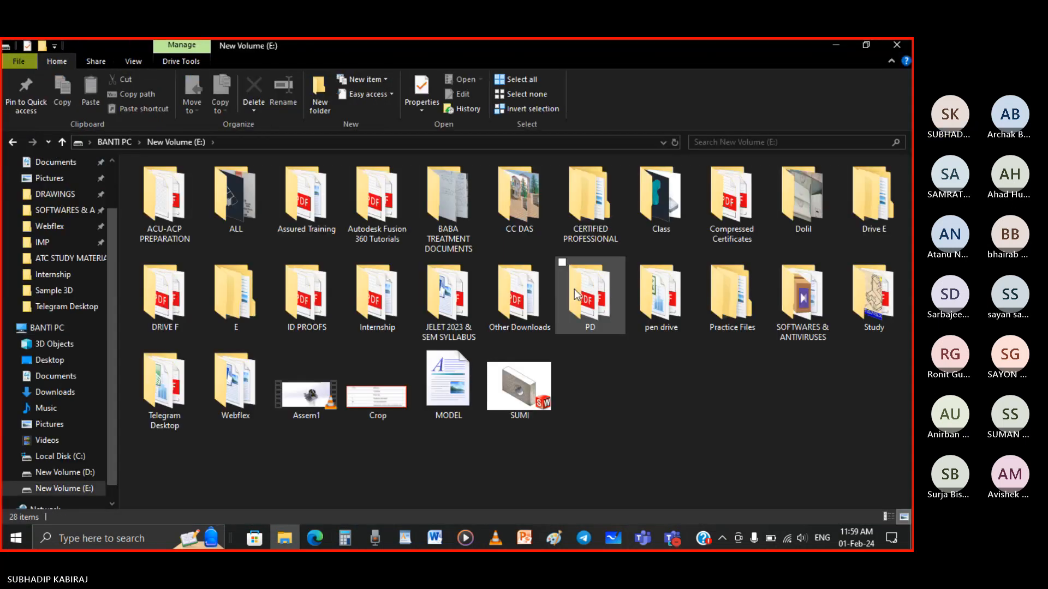
{"action": "double_click", "coordinate": [380, 318]}
{"action": "left_click", "coordinate": [370, 221]}
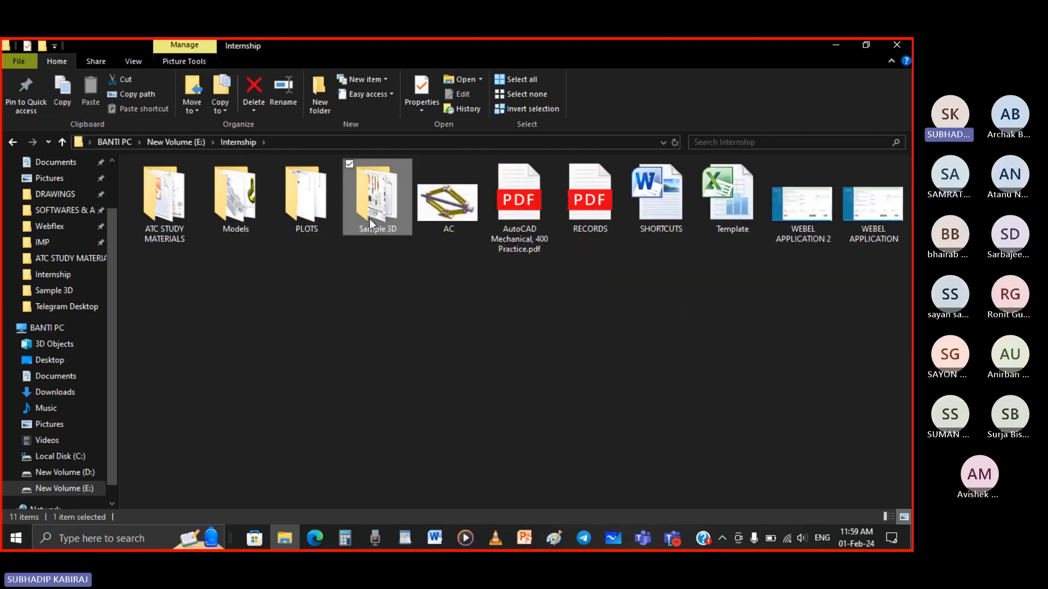
{"action": "double_click", "coordinate": [369, 218]}
Step: Find the Slide36 exercise drawing among the slides in the Sample 3D folder and open it
{"action": "scroll", "coordinate": [435, 331], "scroll_direction": "down", "scroll_amount": 3}
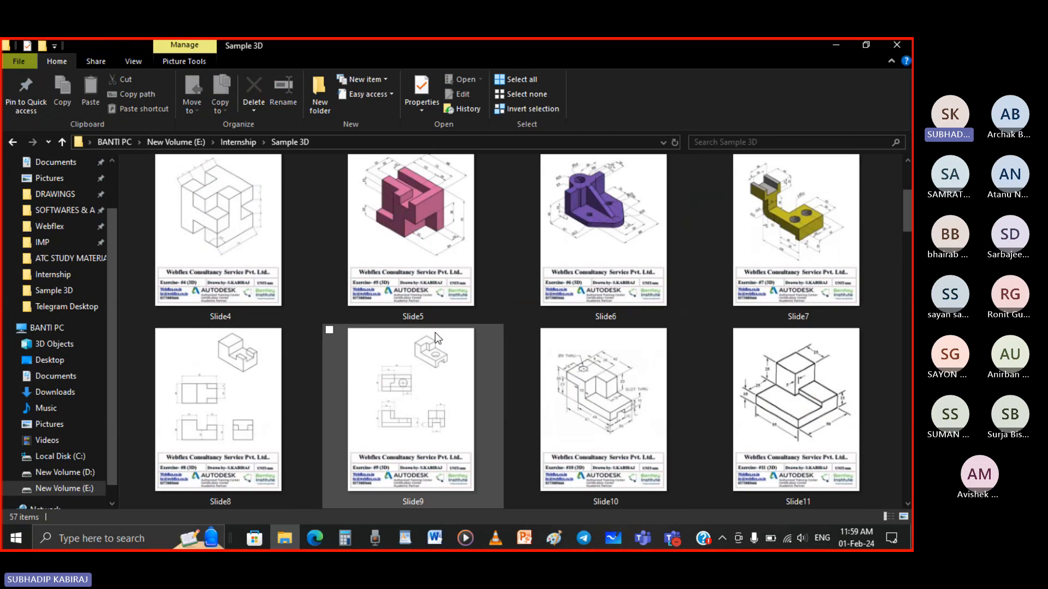
{"action": "scroll", "coordinate": [400, 370], "scroll_direction": "down", "scroll_amount": 5}
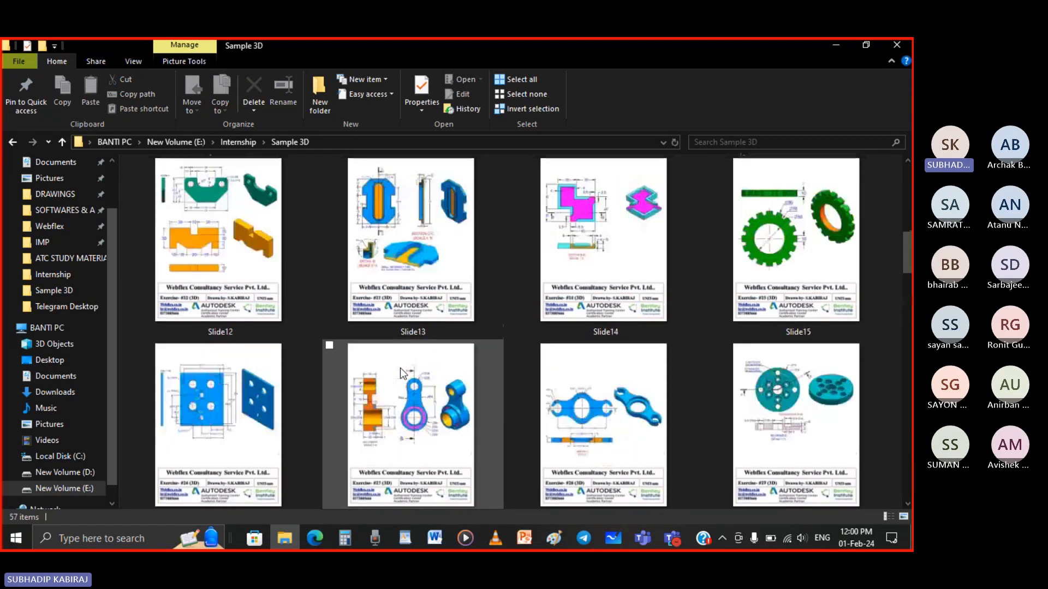
{"action": "scroll", "coordinate": [401, 369], "scroll_direction": "up", "scroll_amount": 3}
{"action": "scroll", "coordinate": [401, 369], "scroll_direction": "down", "scroll_amount": 10}
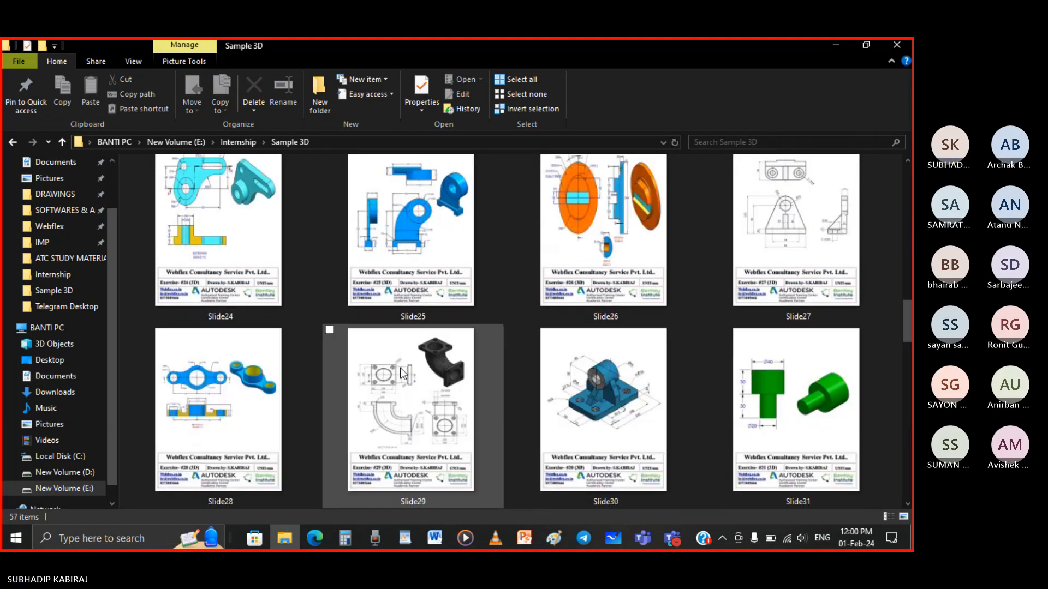
{"action": "scroll", "coordinate": [400, 369], "scroll_direction": "down", "scroll_amount": 5}
{"action": "double_click", "coordinate": [181, 424]}
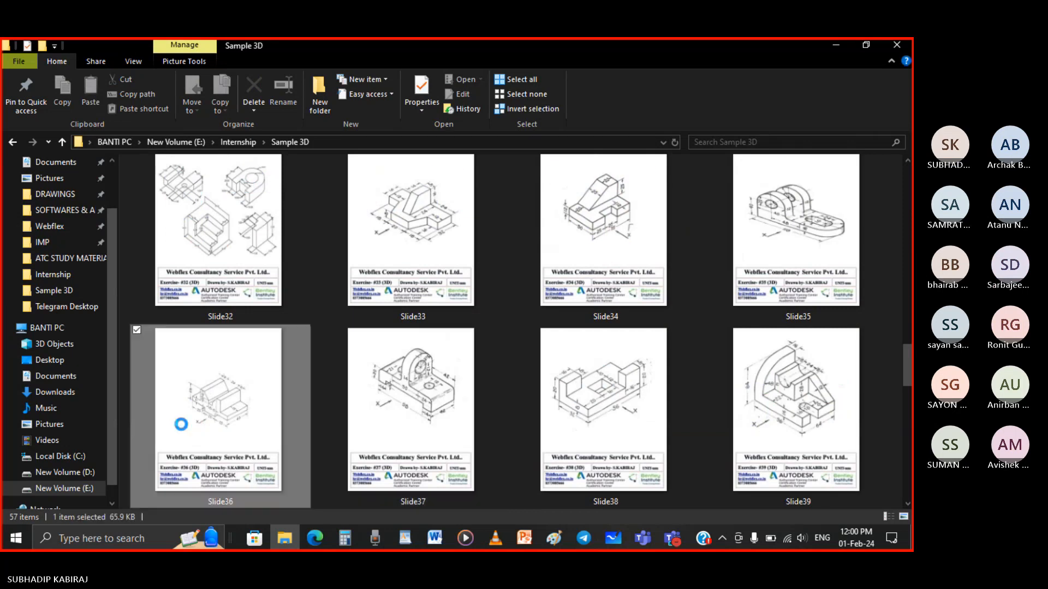